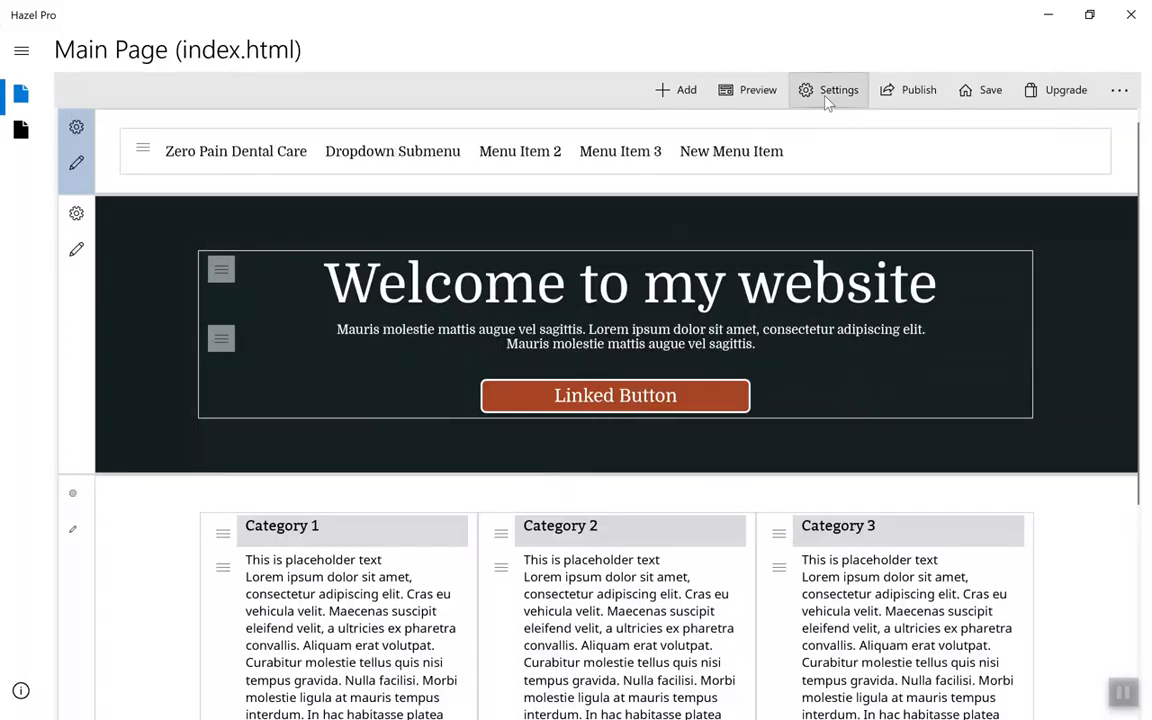
# Step: Set the main page's title to "Zero Pain Dental Care" in the page properties and save
pyautogui.click(795, 126)
pyautogui.tripleClick(598, 356)
pyautogui.write('Zero Pain Dental Care')
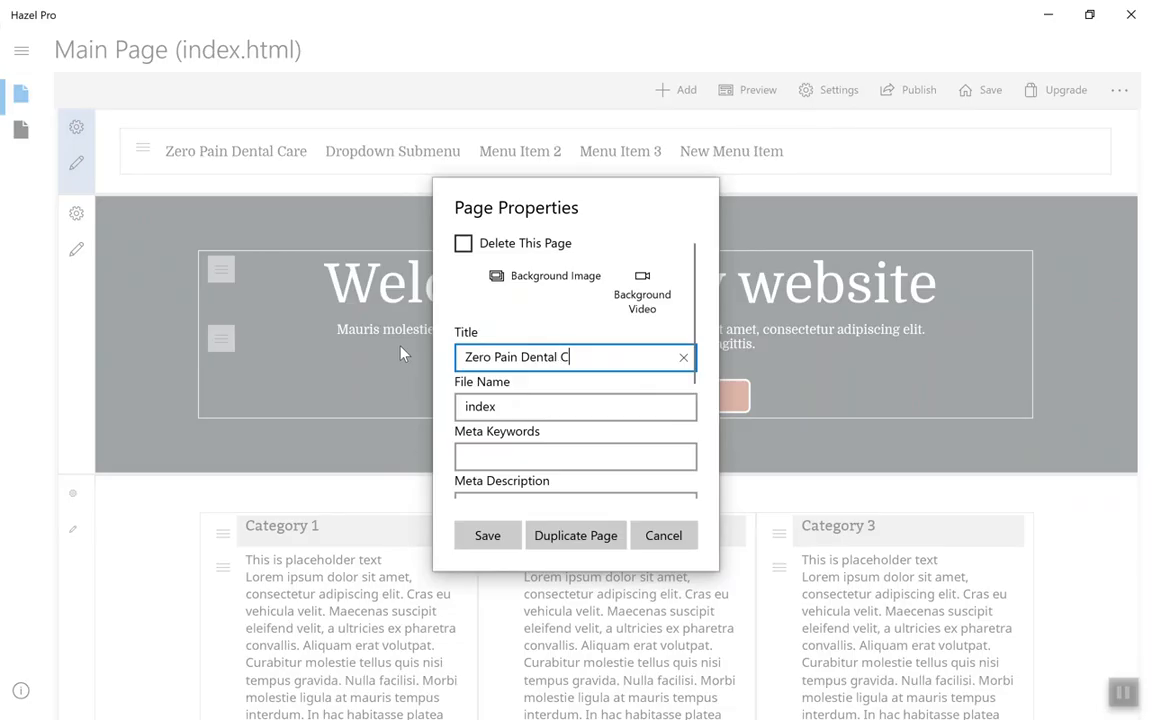
pyautogui.click(476, 536)
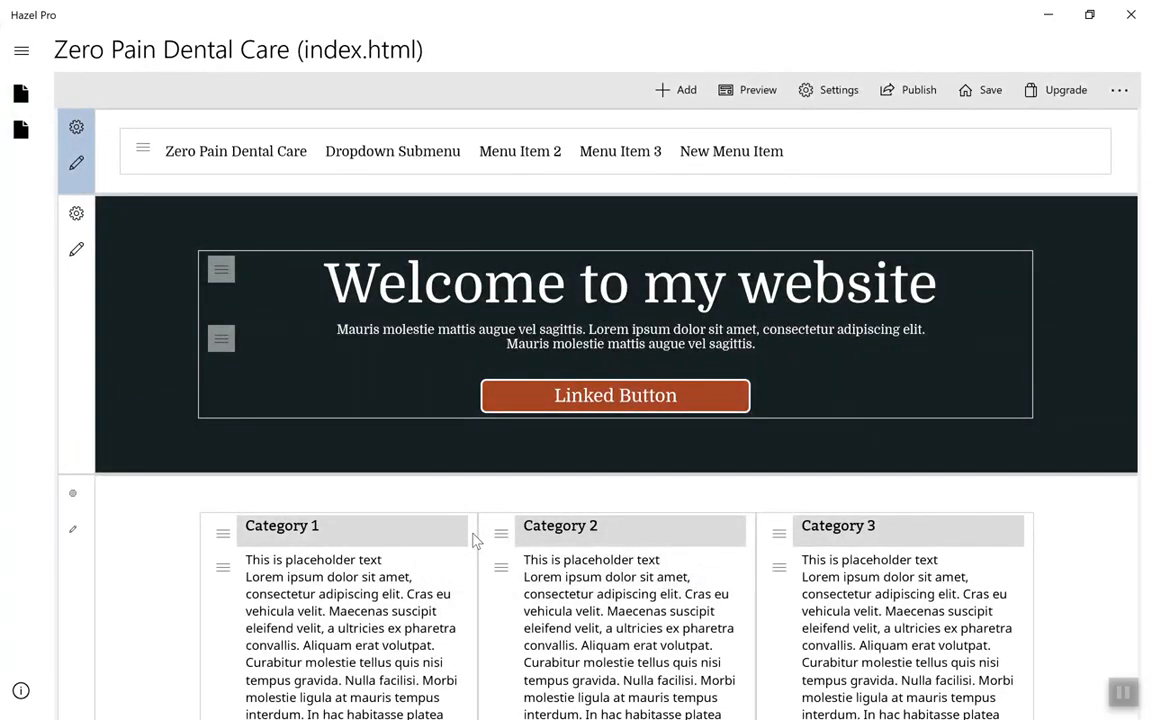
# Step: Change the label of the linked button in the dark banner to "Book An Appointment"
pyautogui.click(663, 408)
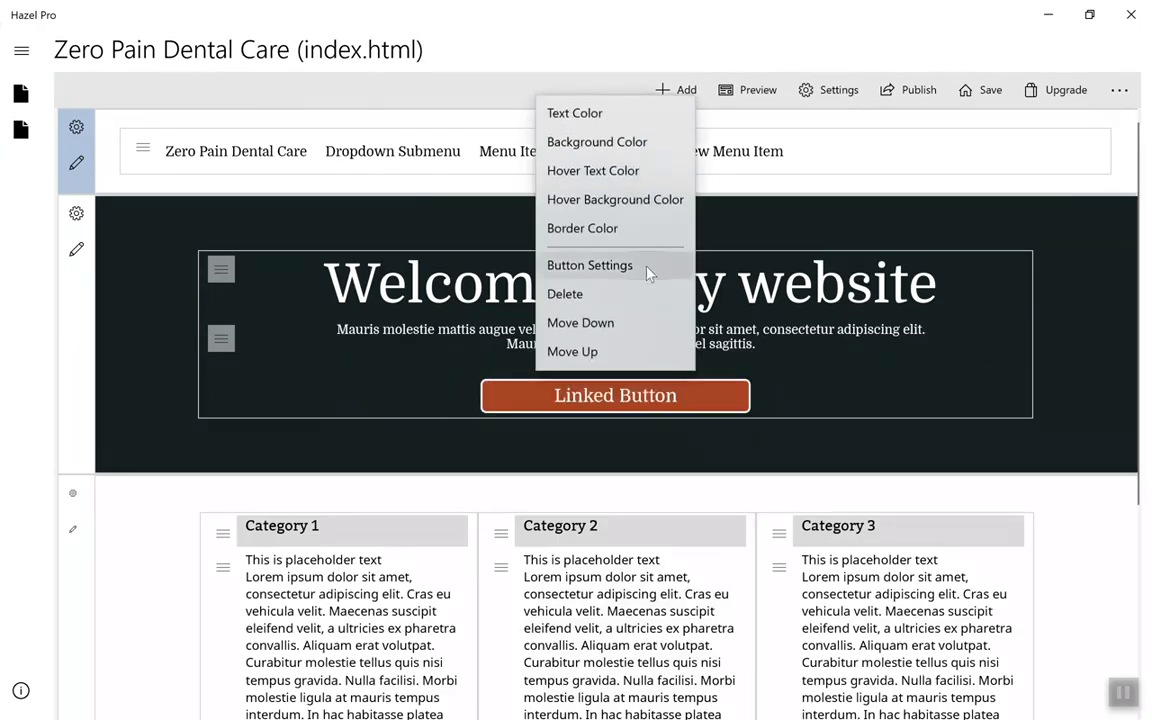
pyautogui.click(630, 266)
pyautogui.tripleClick(604, 420)
pyautogui.write('Book An Appointment')
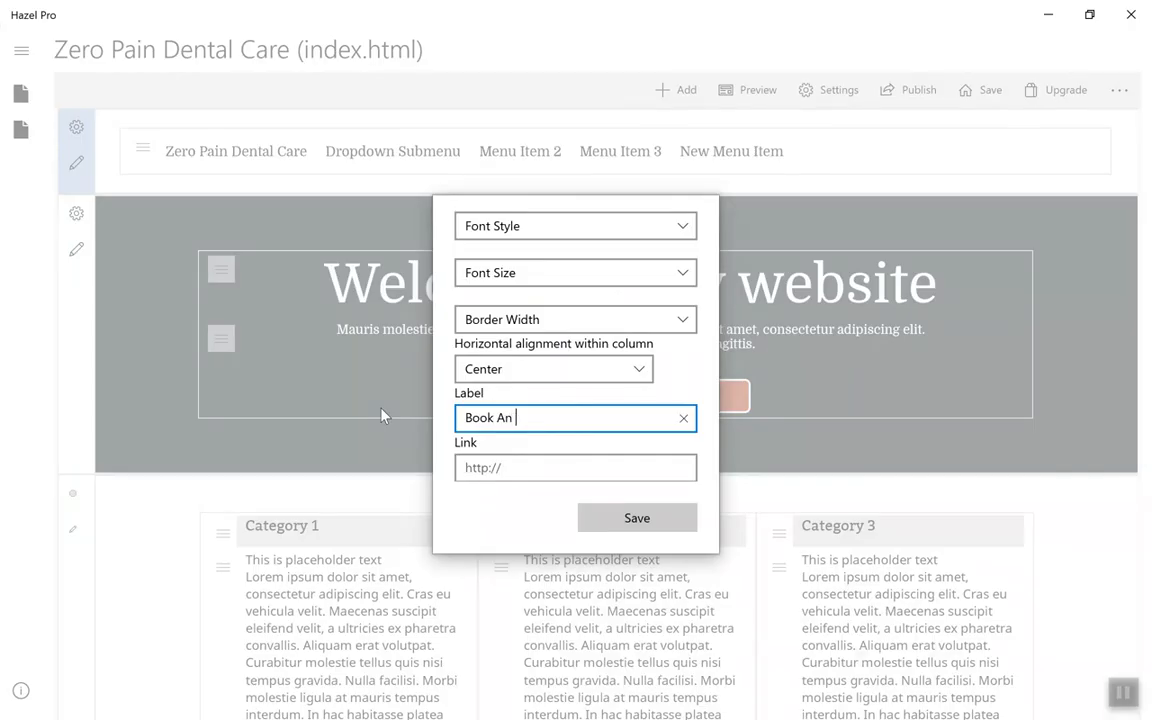
pyautogui.click(620, 518)
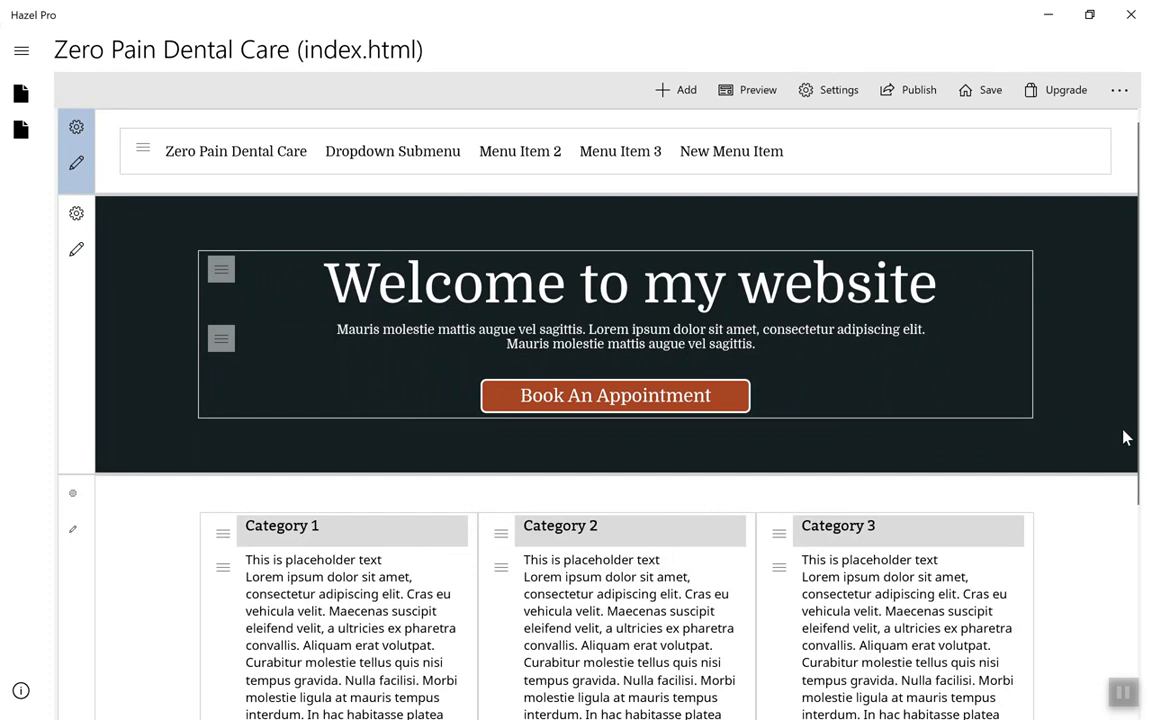
# Step: Replace the banner headline with "We are all about healthy teeth and beautiful smiles!"
pyautogui.click(959, 299)
pyautogui.moveTo(956, 298); pyautogui.dragTo(309, 296)
pyautogui.write('We are al')
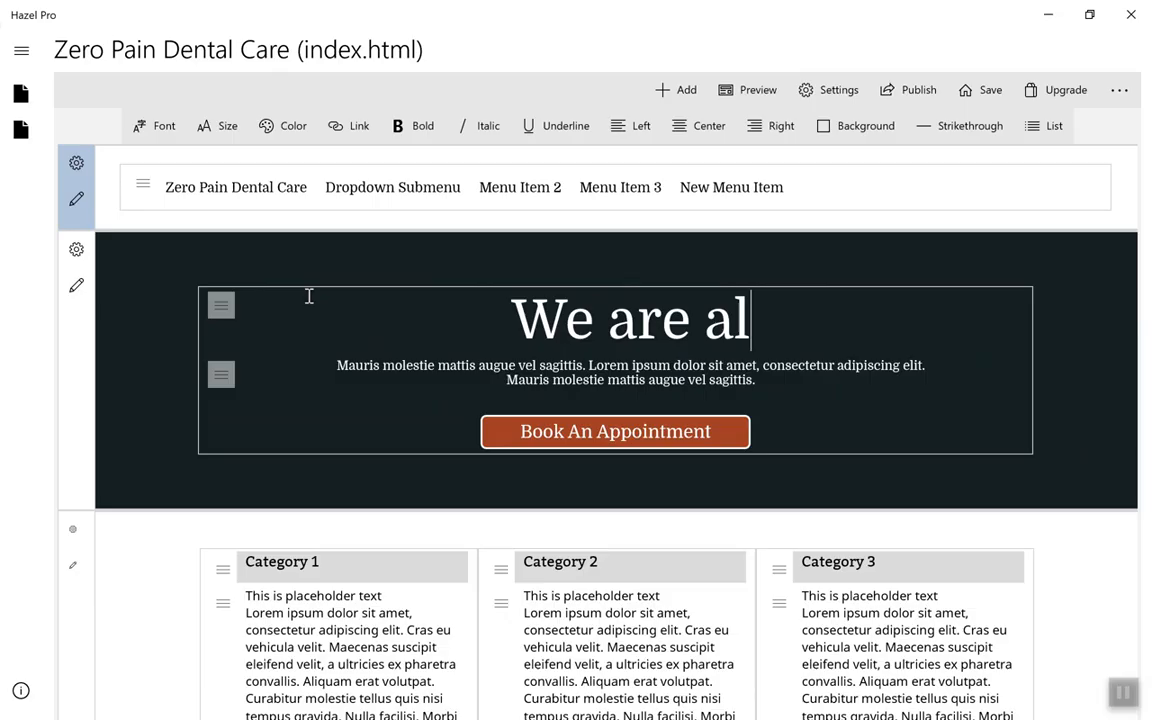
pyautogui.write('l about healthy and ')
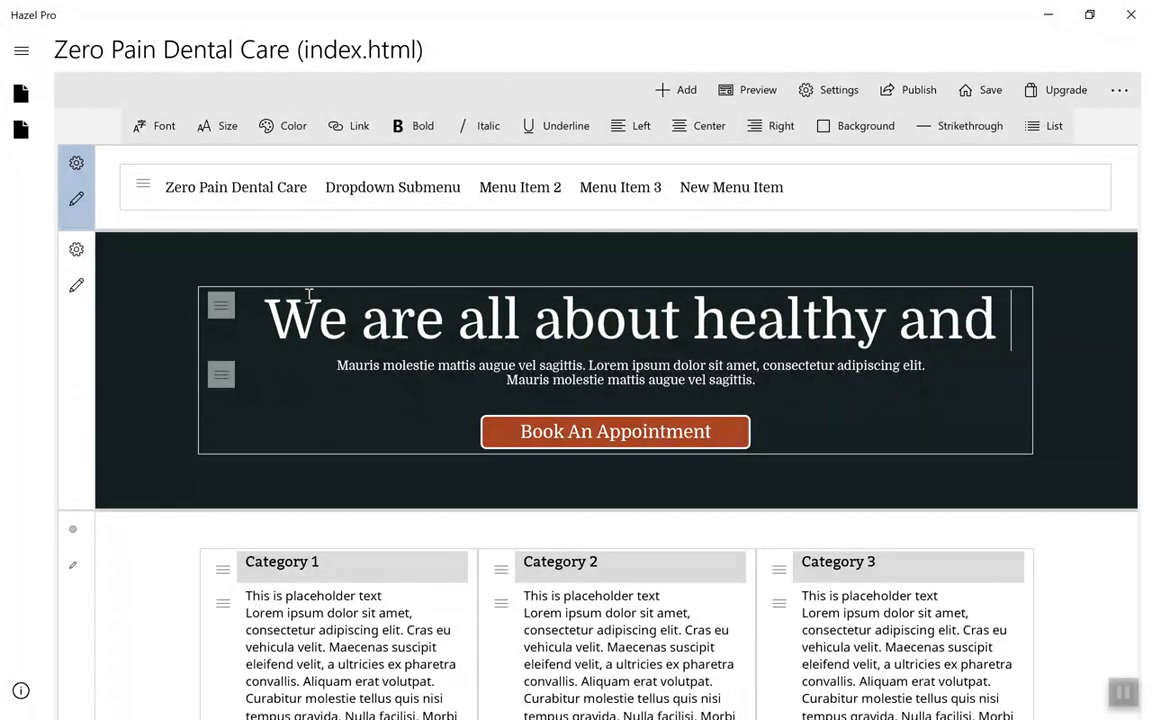
pyautogui.write('be')
pyautogui.press('BackSpace')
pyautogui.press('BackSpace')
pyautogui.press('BackSpace')
pyautogui.press('BackSpace')
pyautogui.press('BackSpace')
pyautogui.press('BackSpace')
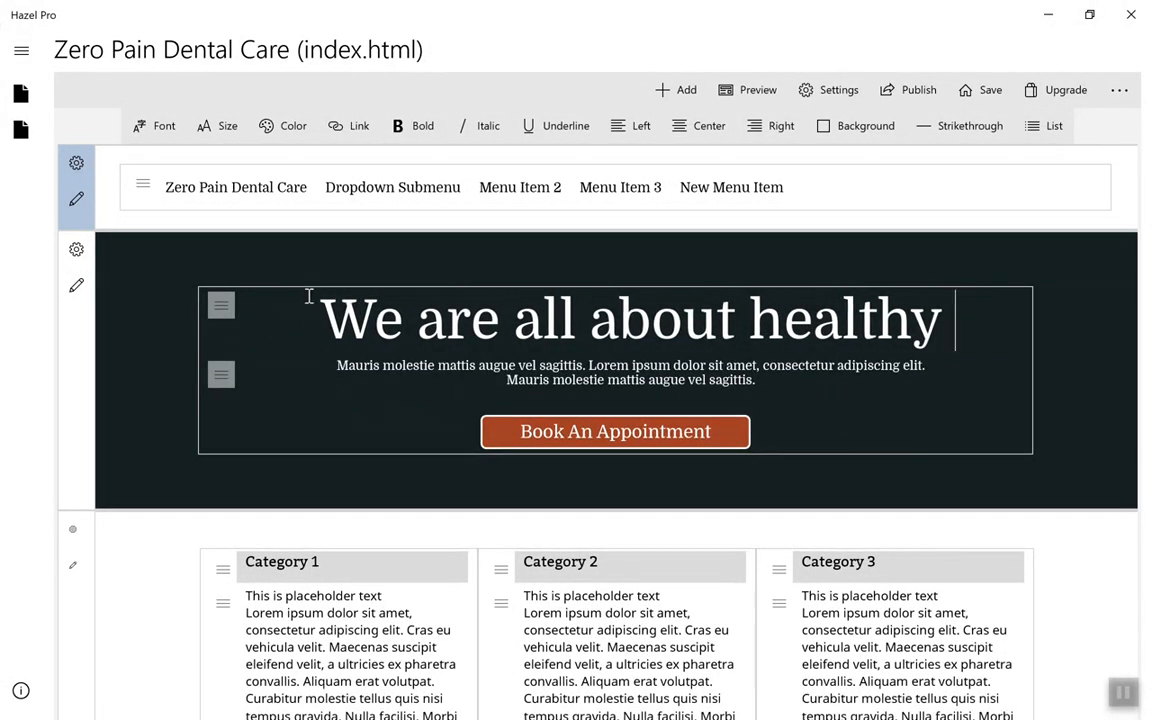
pyautogui.write('teeth and beautiful smiles')
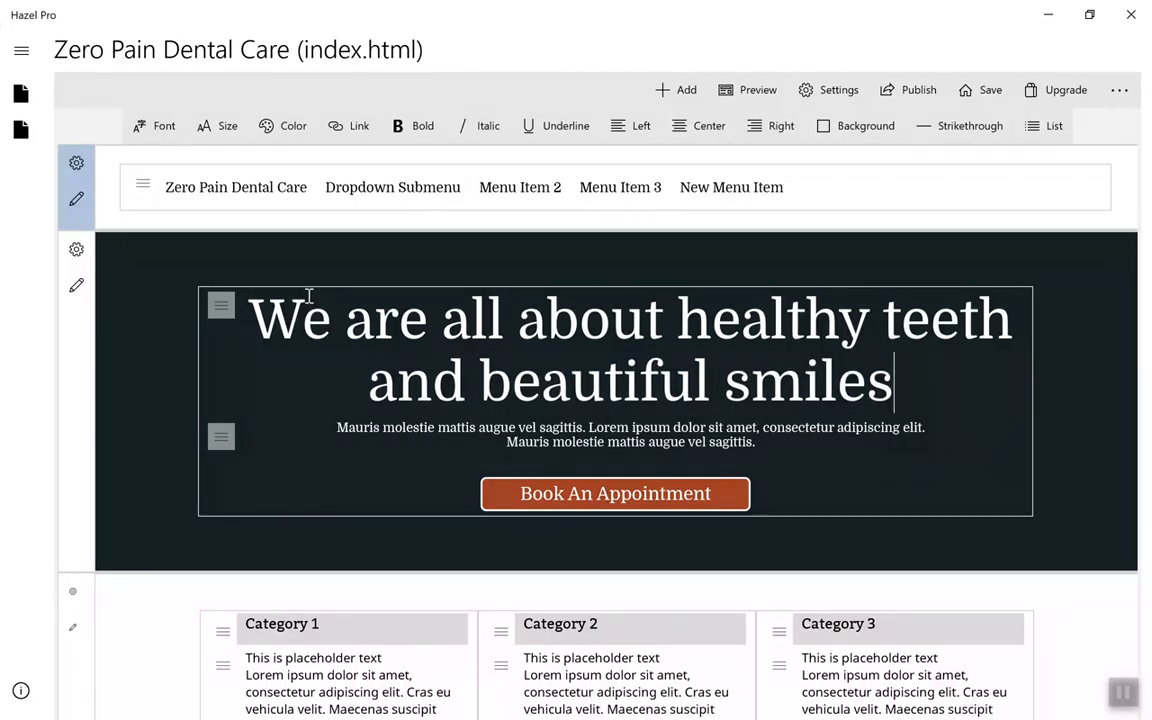
pyautogui.write('!')
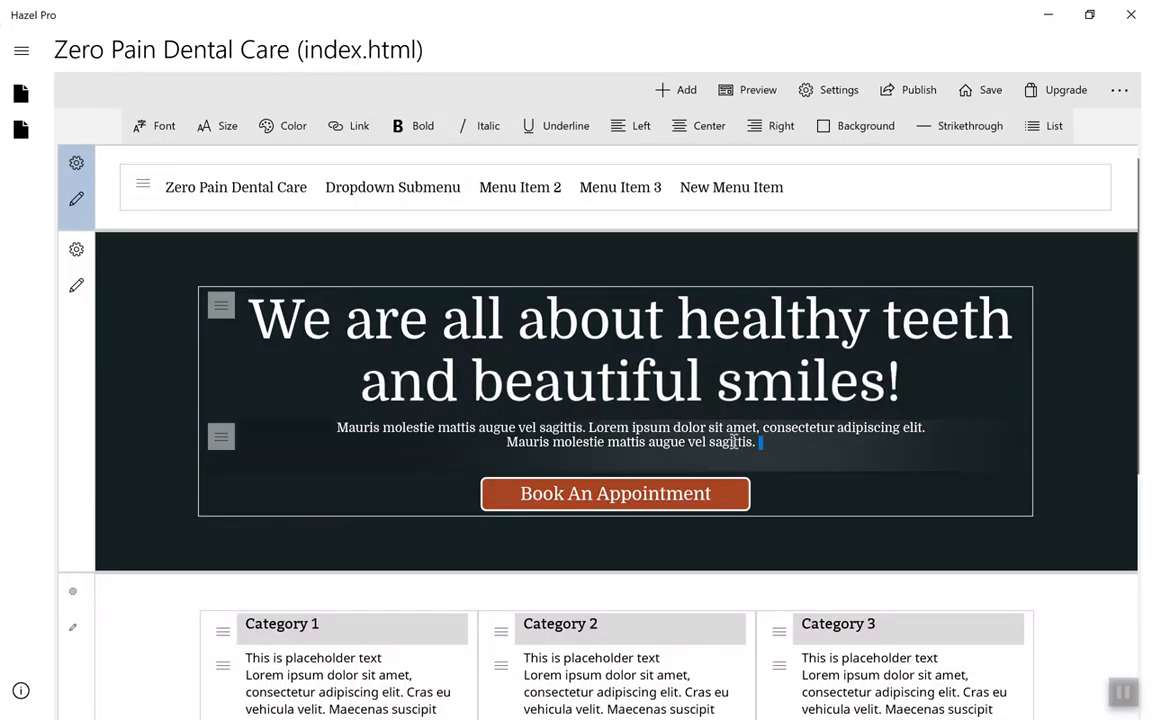
# Step: Replace the banner subtext with "Now accepting new patients." and, on a second line, "20% discount for all seniors and children."
pyautogui.moveTo(771, 440); pyautogui.dragTo(337, 424)
pyautogui.write('Now accepting new patients.')
pyautogui.write('  20%')
pyautogui.write(' discount for')
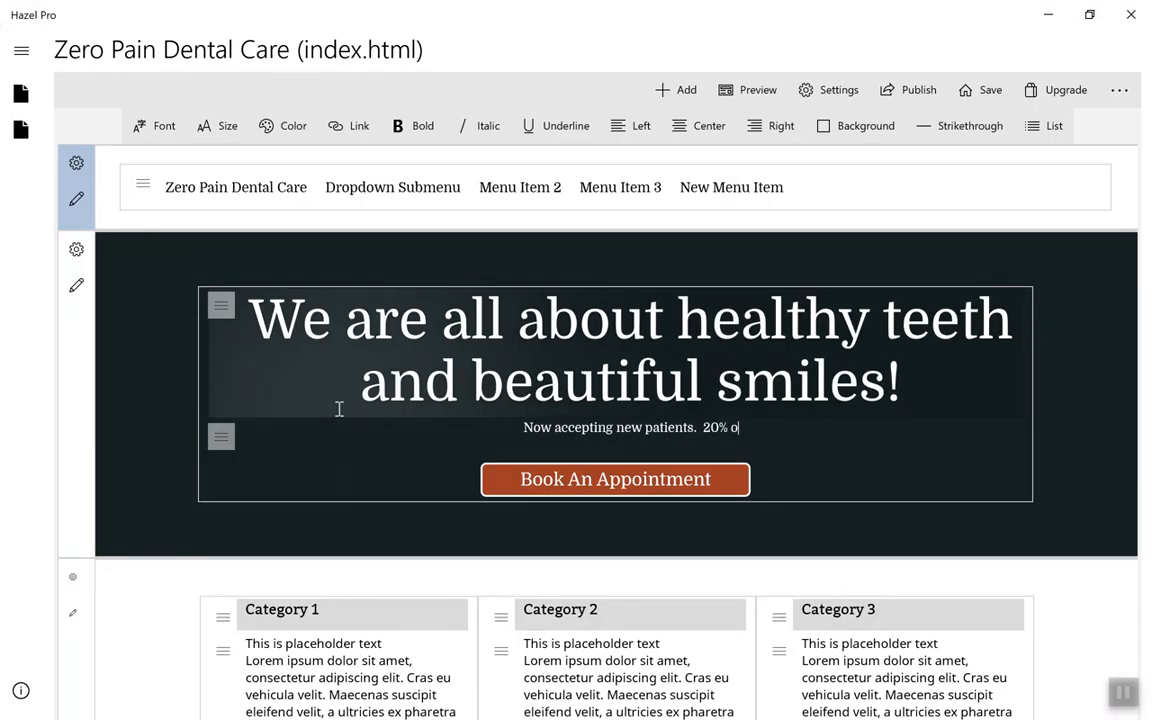
pyautogui.write(' all seniros an')
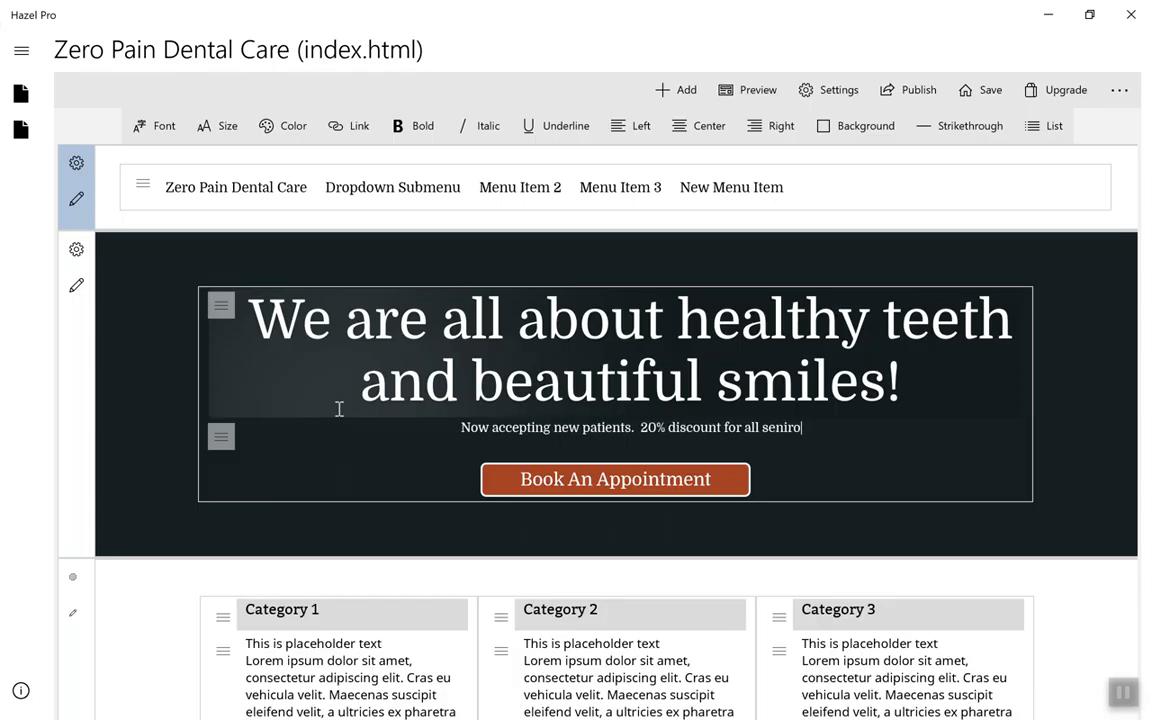
pyautogui.press('BackSpace')
pyautogui.press('BackSpace')
pyautogui.press('BackSpace')
pyautogui.press('BackSpace')
pyautogui.press('BackSpace')
pyautogui.press('BackSpace')
pyautogui.write('ors and children.')
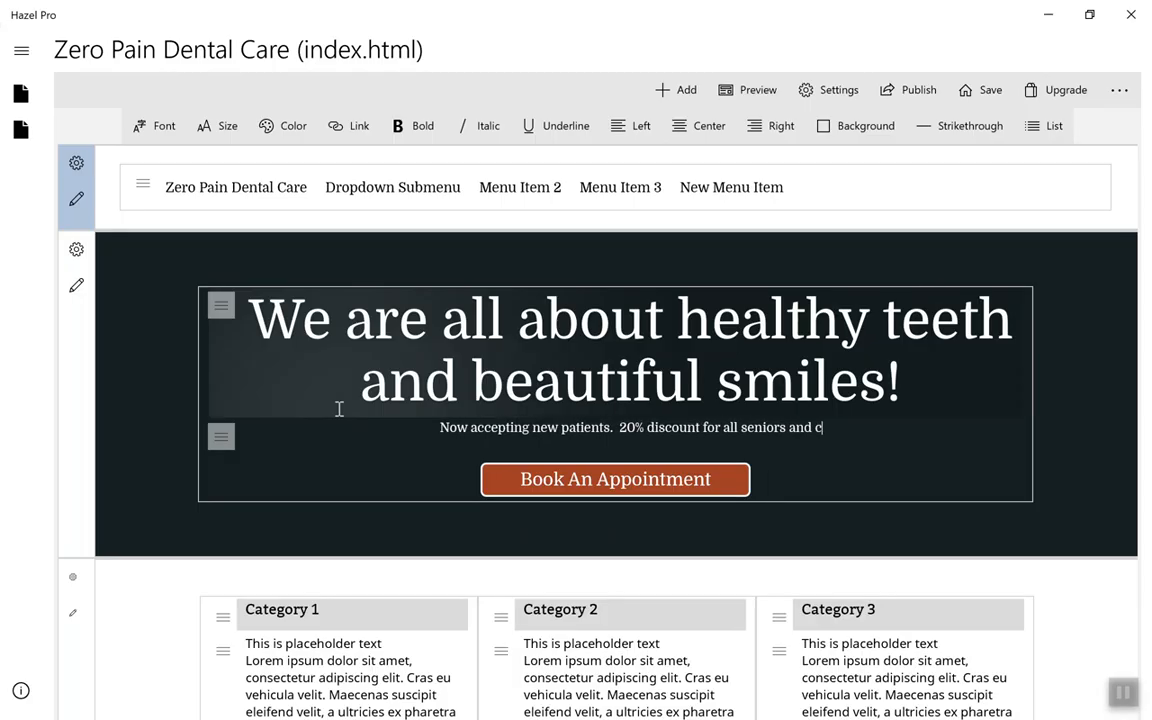
pyautogui.click(598, 427)
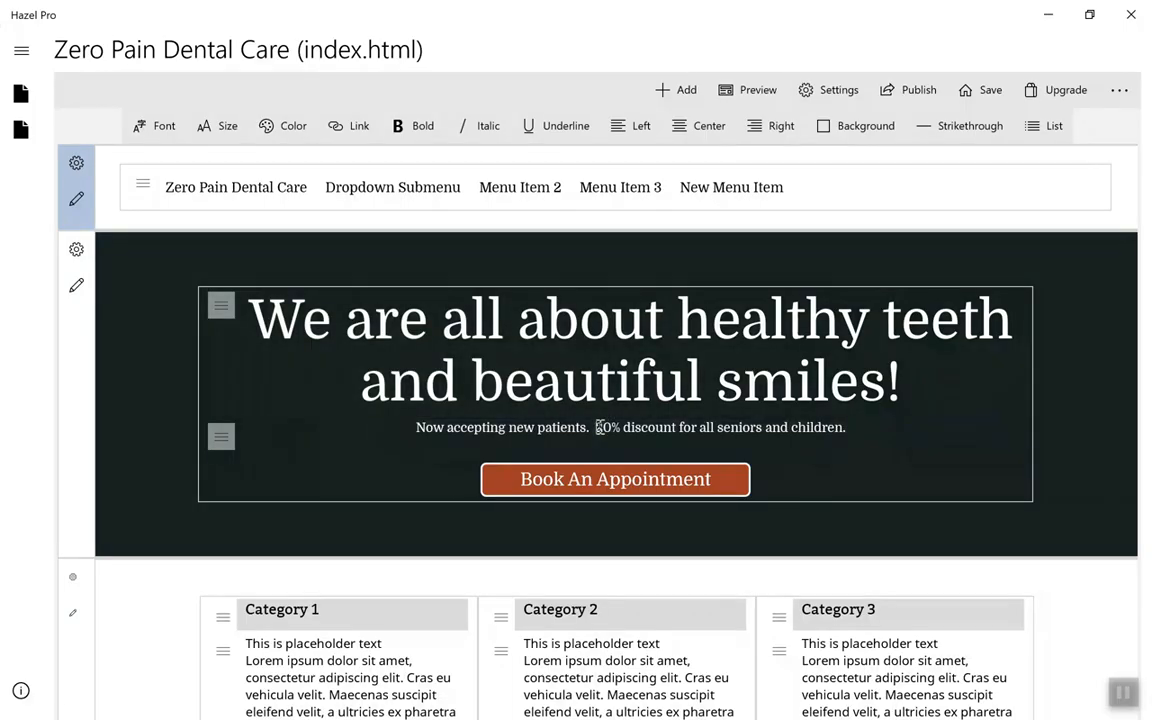
pyautogui.hotkey('shift', 'Return')
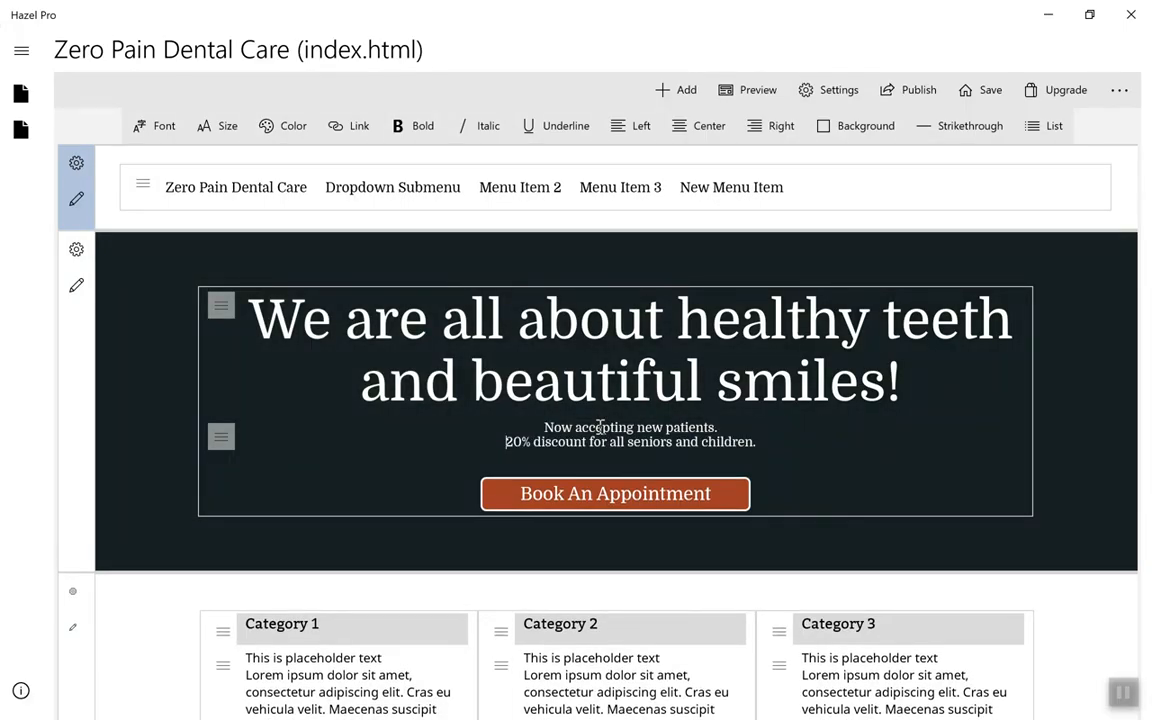
# Step: Add a single-column page section above the footer and insert a textbox reading "Request An Appointment"
pyautogui.scroll(-4, 761, 509)
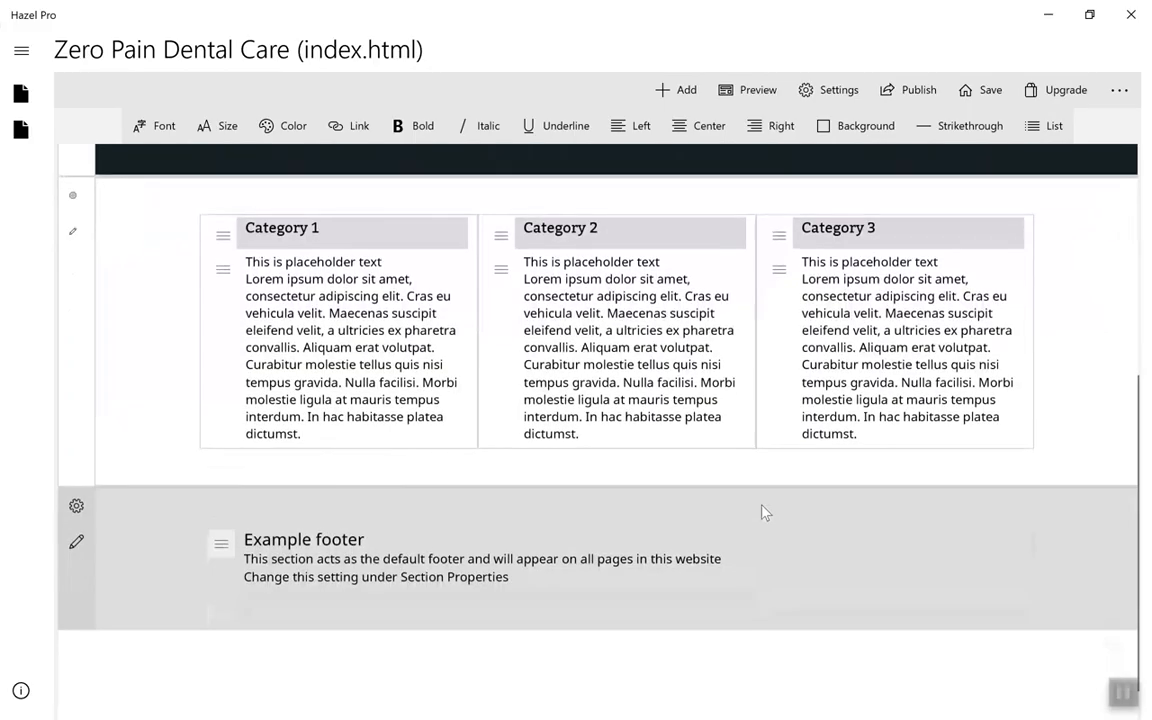
pyautogui.click(680, 90)
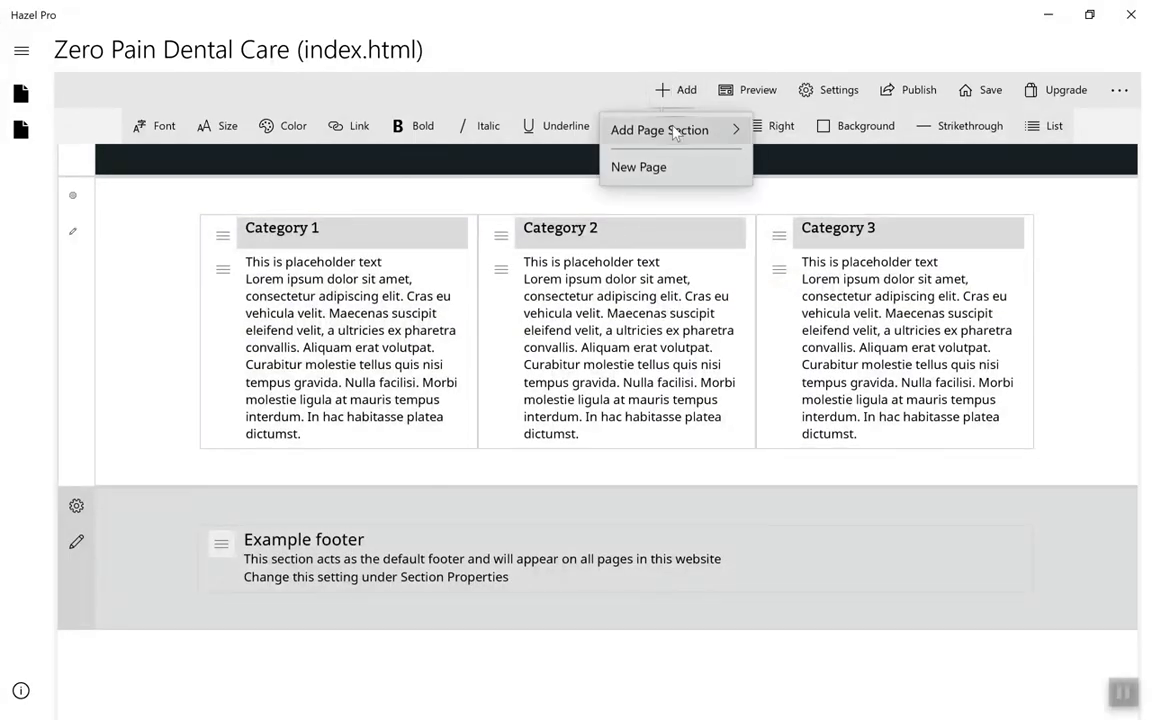
pyautogui.scroll(1, 419, 489)
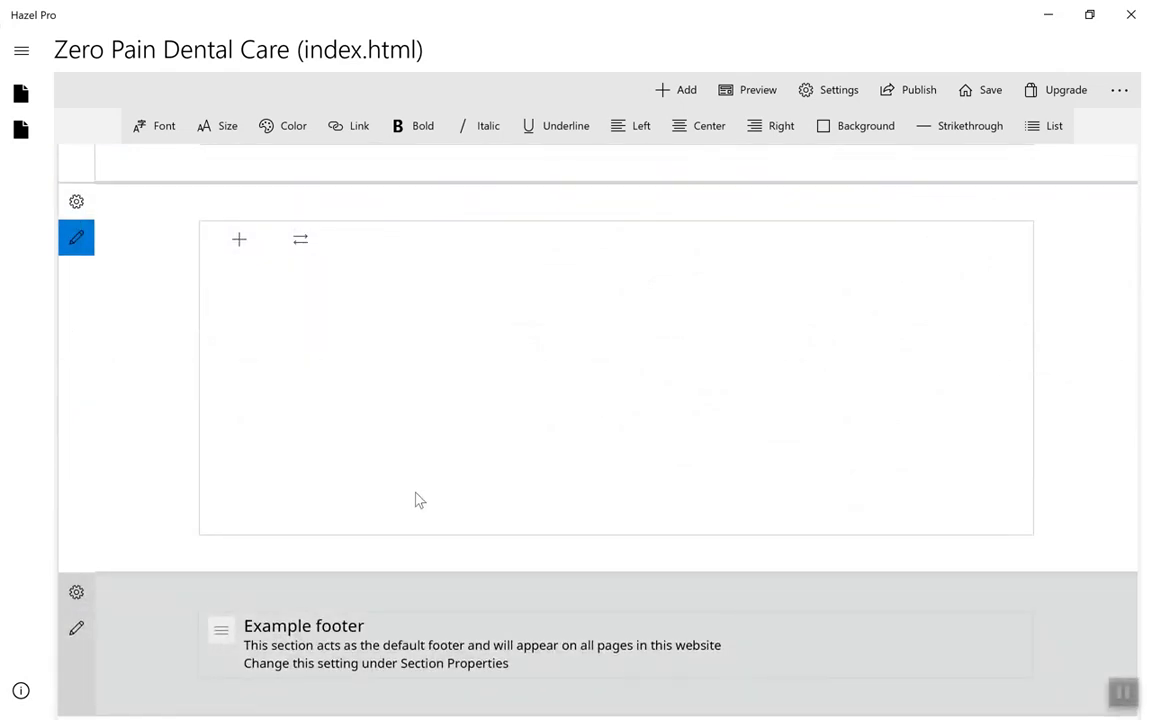
pyautogui.click(239, 239)
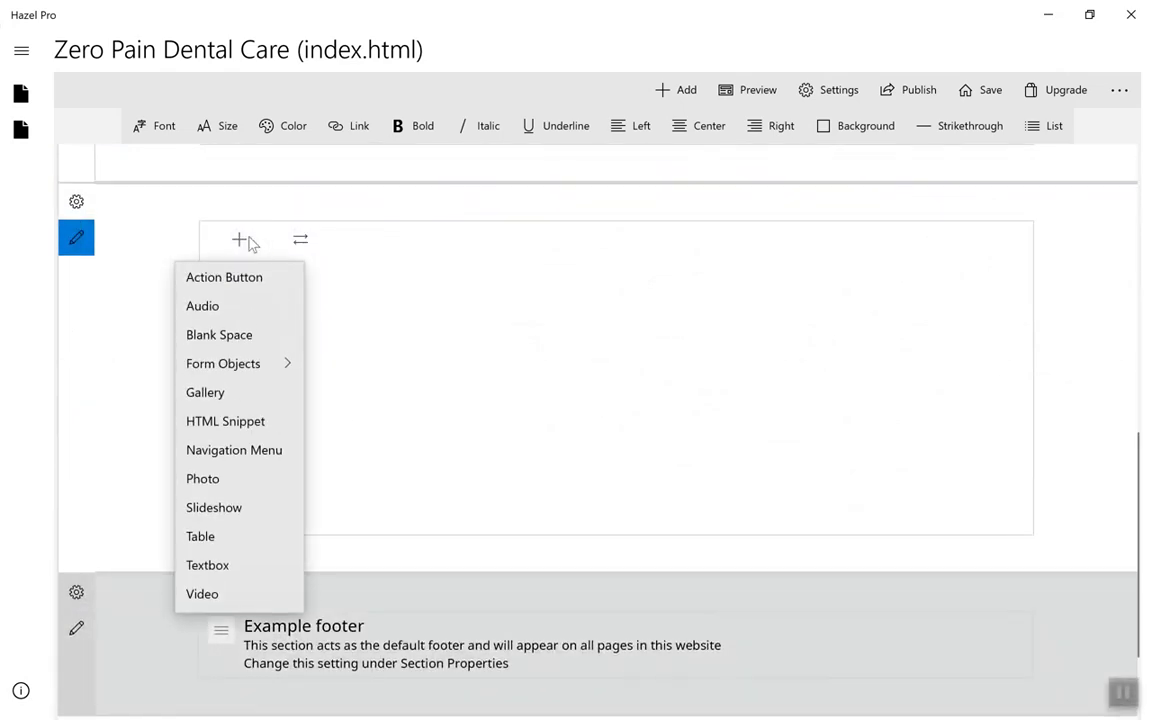
pyautogui.click(258, 566)
pyautogui.write('Request An Appointment')
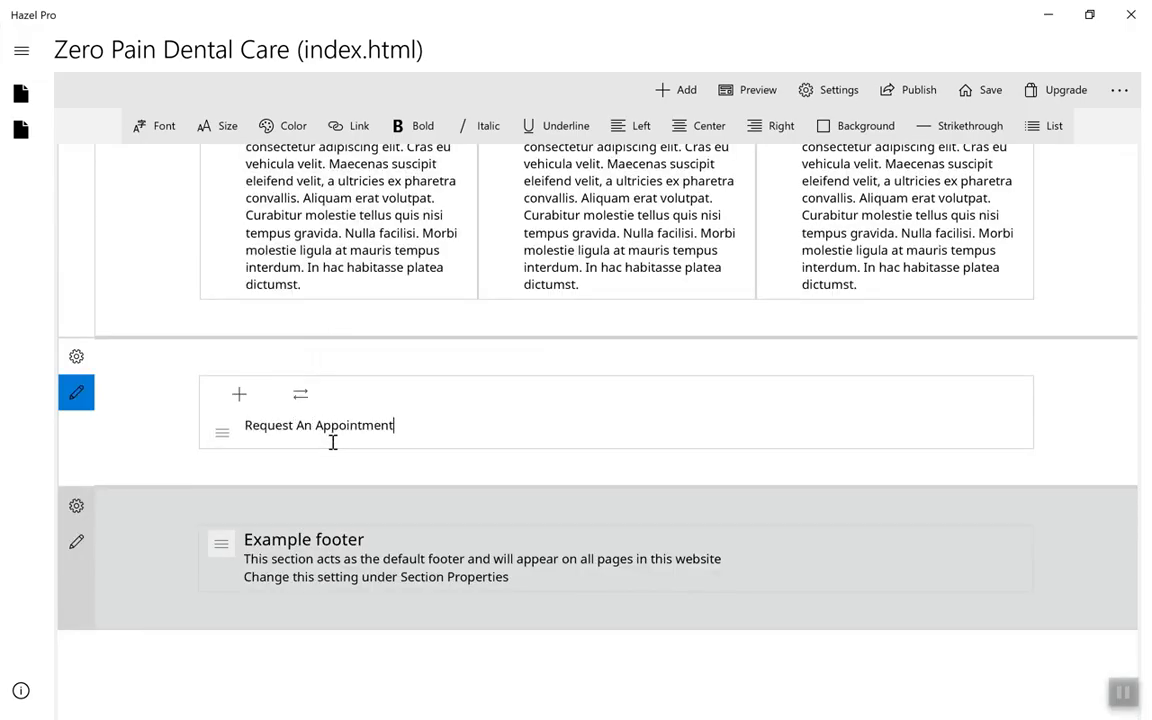
# Step: Set the heading's size to 20 and add a textbox below: "Please note your appointment is NOT confirmed until you receive a confirmation call from our clinic."
pyautogui.click(249, 400)
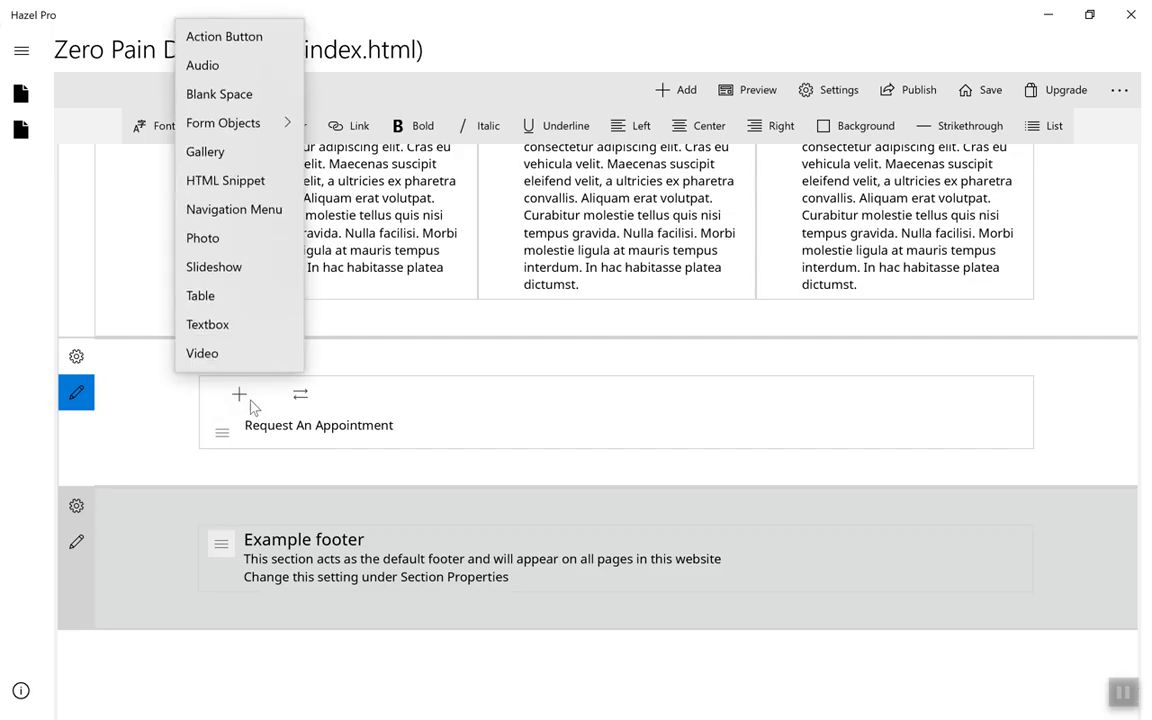
pyautogui.click(224, 324)
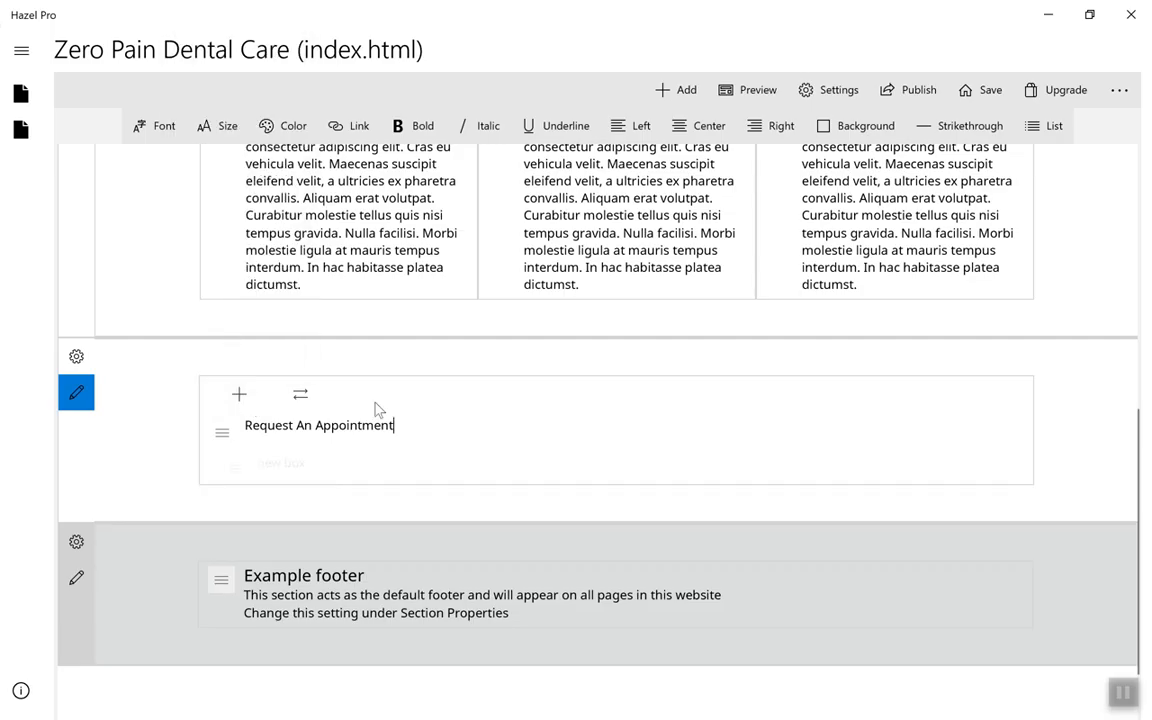
pyautogui.tripleClick(425, 432)
pyautogui.click(222, 125)
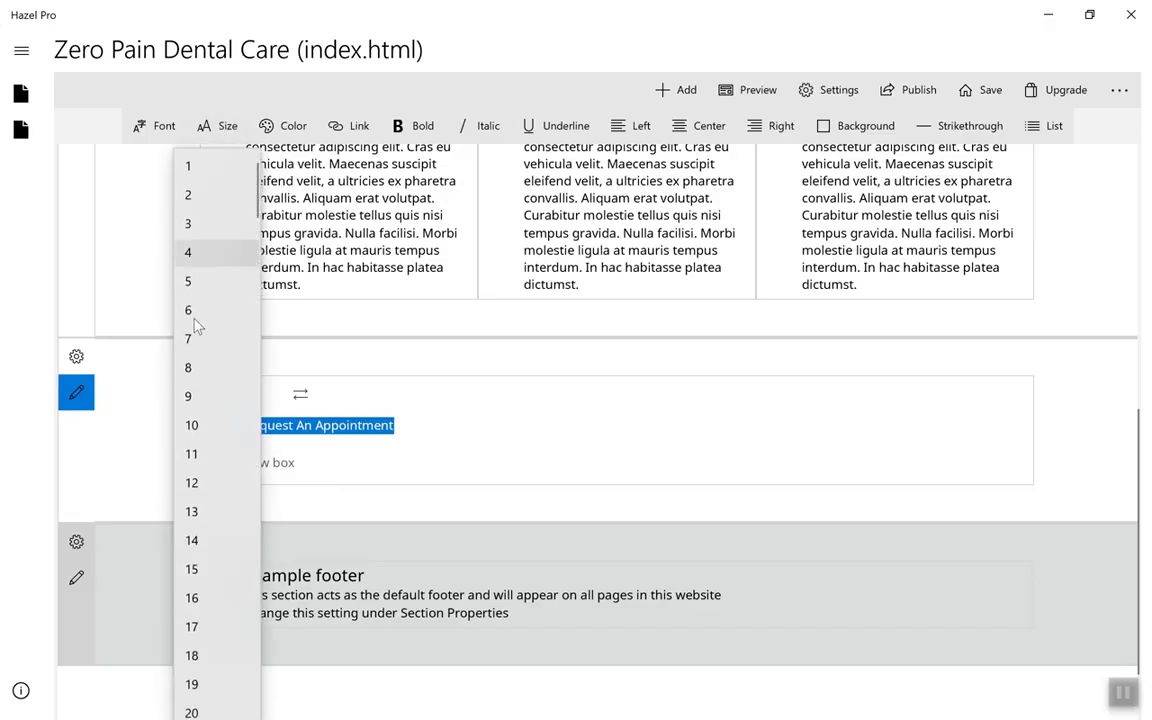
pyautogui.click(212, 708)
pyautogui.click(343, 477)
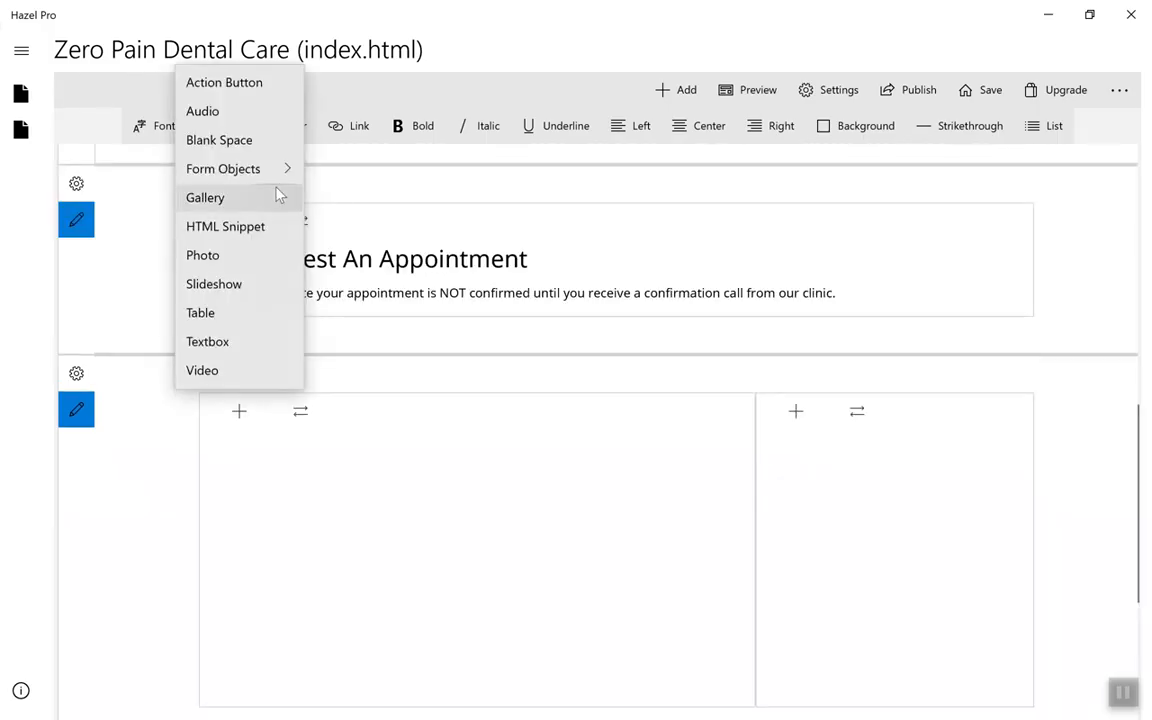
# Step: Insert an email text field and two text fields in the wide column of a new two-column section
pyautogui.moveTo(240, 168)
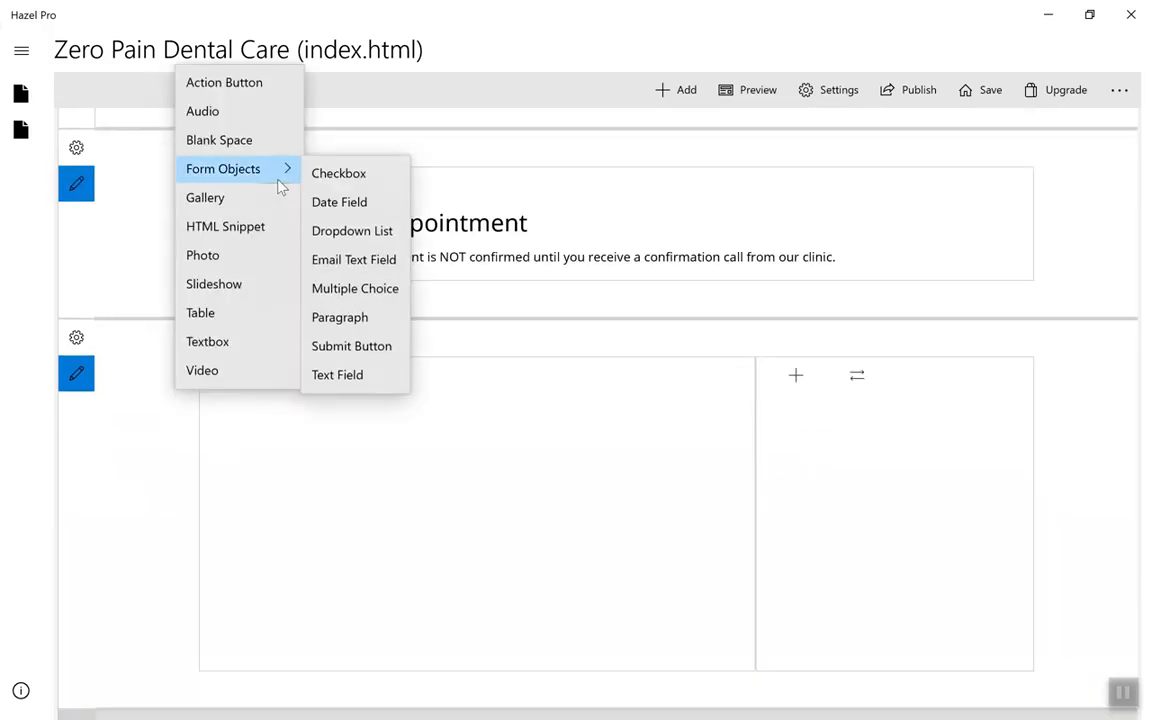
pyautogui.click(375, 266)
pyautogui.click(239, 410)
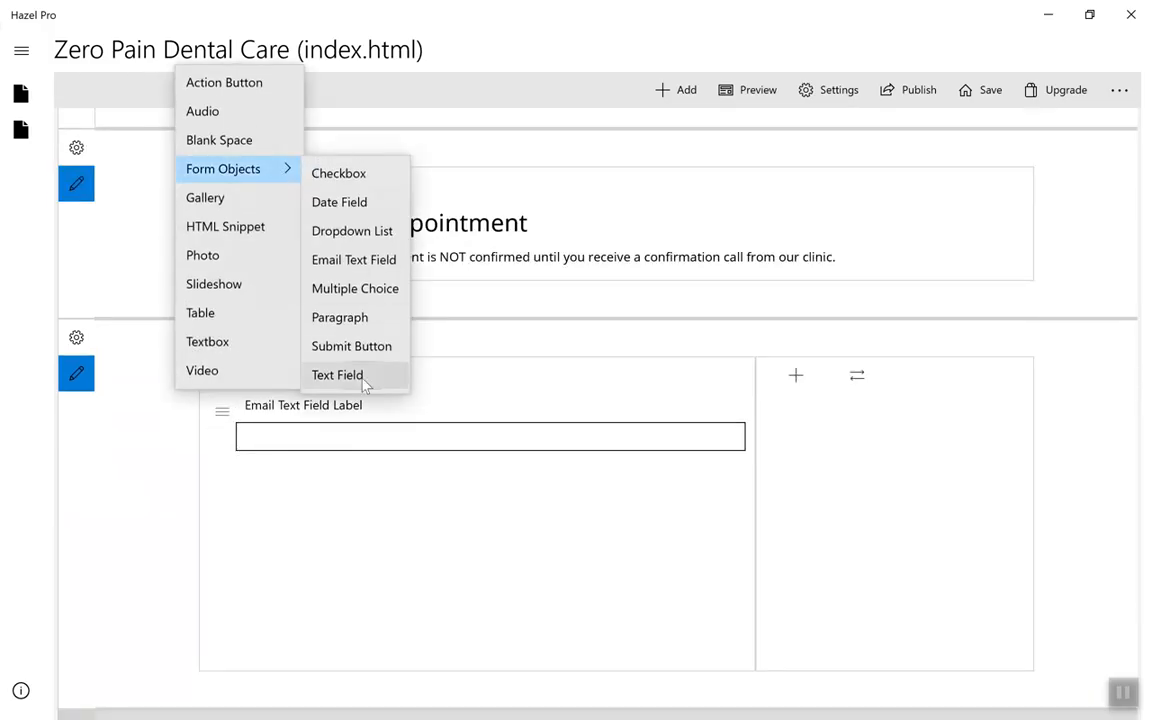
pyautogui.click(365, 375)
pyautogui.click(240, 410)
pyautogui.moveTo(285, 170)
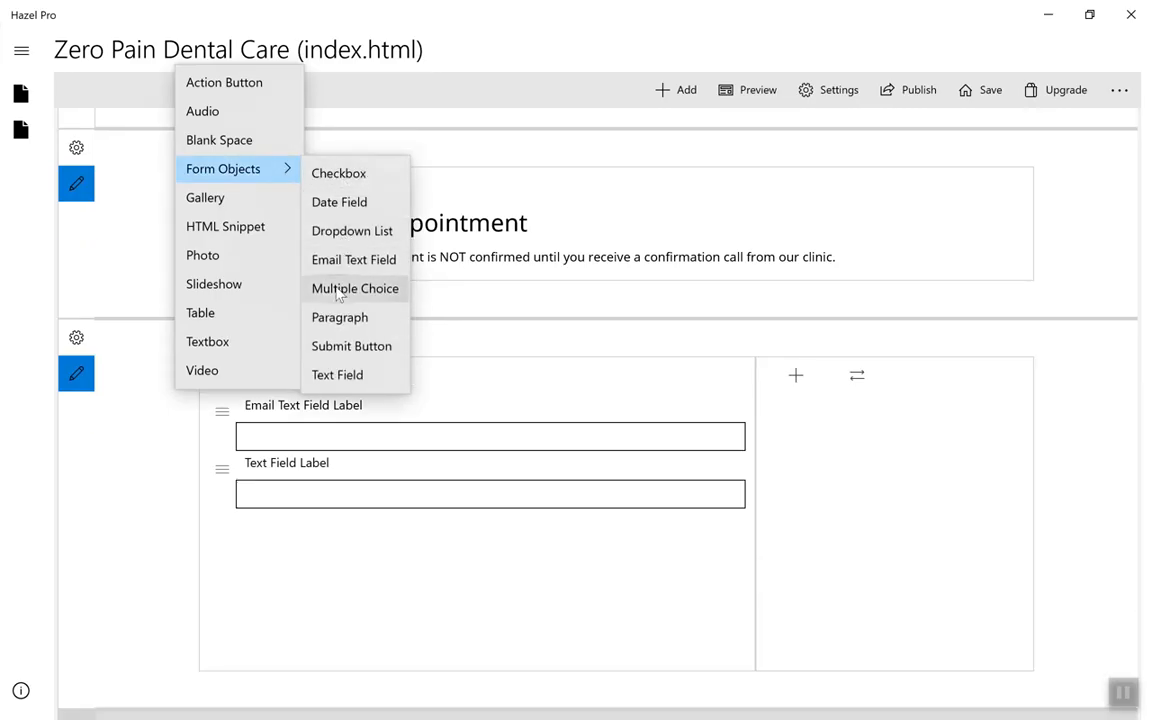
pyautogui.click(337, 377)
# Step: Label the three form fields in the wide column Email, Name and Phone
pyautogui.press('BackSpace')
pyautogui.press('BackSpace')
pyautogui.click(373, 460)
pyautogui.press('BackSpace')
pyautogui.press('BackSpace')
pyautogui.press('BackSpace')
pyautogui.press('BackSpace')
pyautogui.press('BackSpace')
pyautogui.press('BackSpace')
pyautogui.press('BackSpace')
pyautogui.press('BackSpace')
pyautogui.press('BackSpace')
pyautogui.press('BackSpace')
pyautogui.press('BackSpace')
pyautogui.press('BackSpace')
pyautogui.press('BackSpace')
pyautogui.press('BackSpace')
pyautogui.press('BackSpace')
pyautogui.press('BackSpace')
pyautogui.write('Name')
pyautogui.moveTo(375, 527); pyautogui.dragTo(240, 518)
pyautogui.write('Phone')
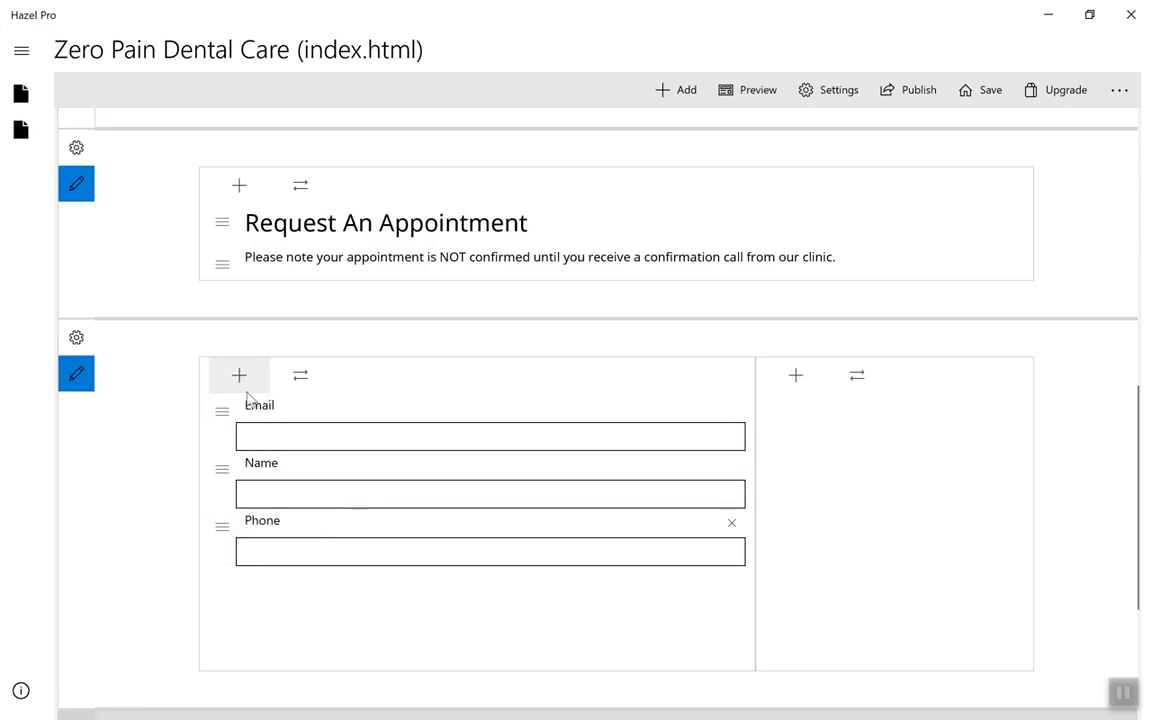
# Step: Insert a paragraph form field in the narrow column and label it "Comments"
pyautogui.click(797, 376)
pyautogui.moveTo(836, 128)
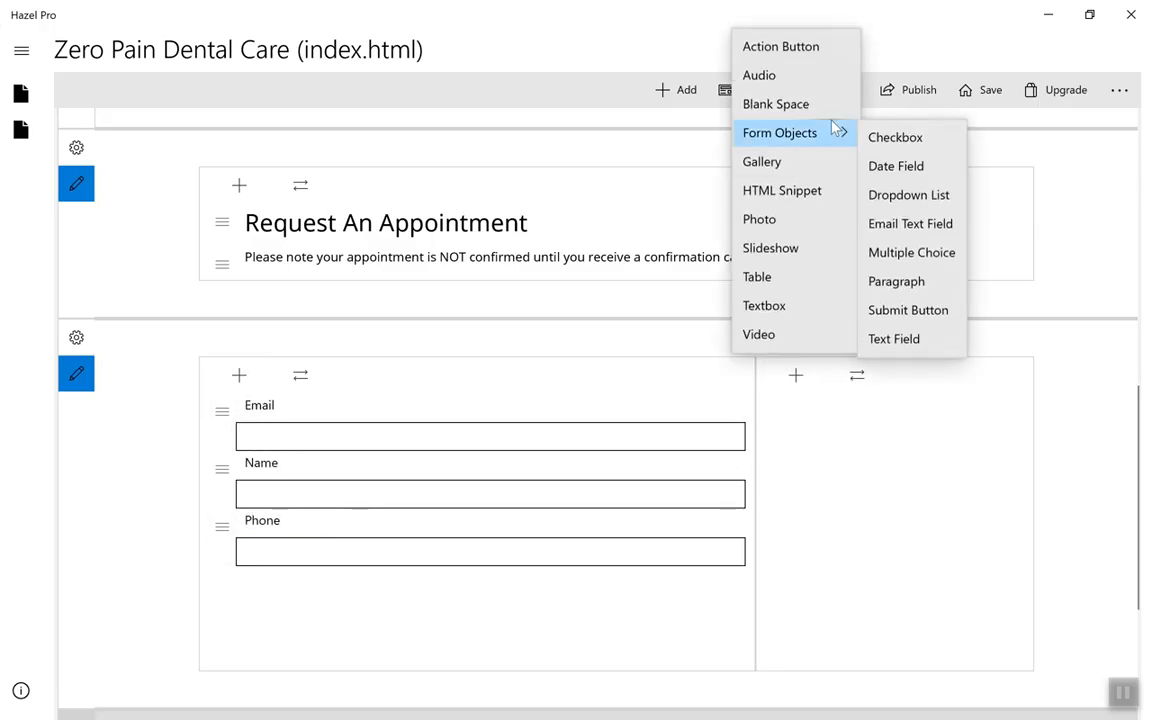
pyautogui.click(893, 282)
pyautogui.moveTo(895, 406); pyautogui.dragTo(743, 393)
pyautogui.write('Comments')
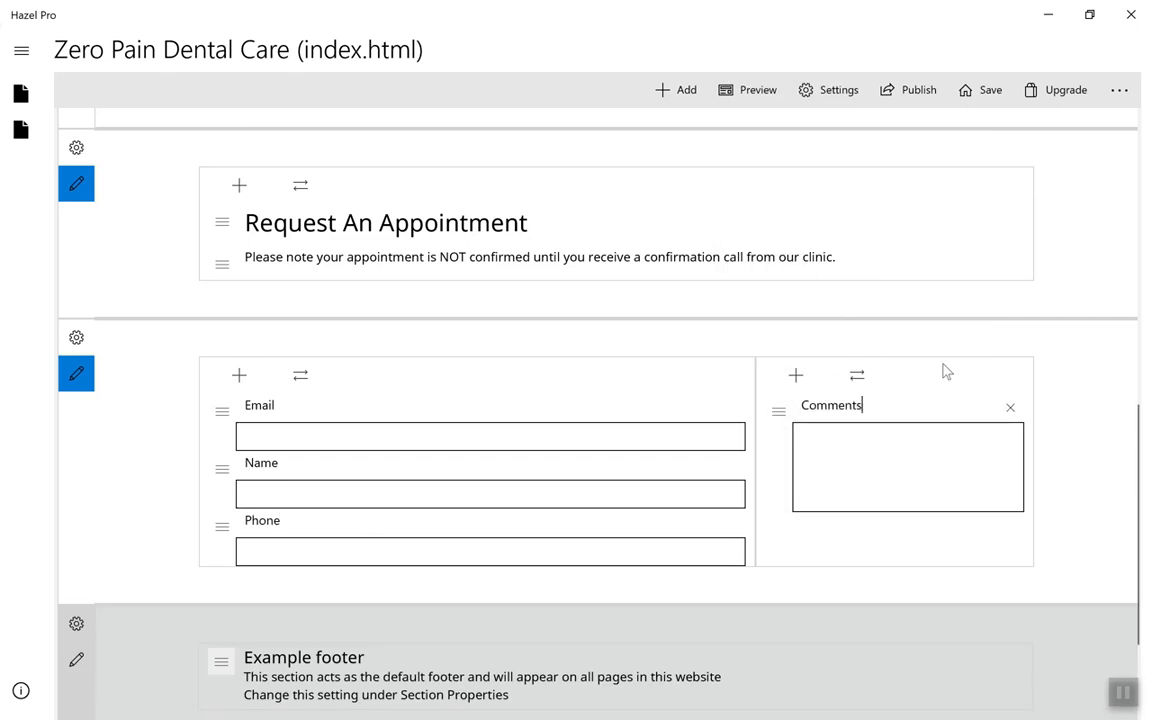
# Step: Add a dropdown list and a submit button below the Comments field in the narrow column
pyautogui.click(798, 375)
pyautogui.moveTo(821, 136)
pyautogui.click(911, 202)
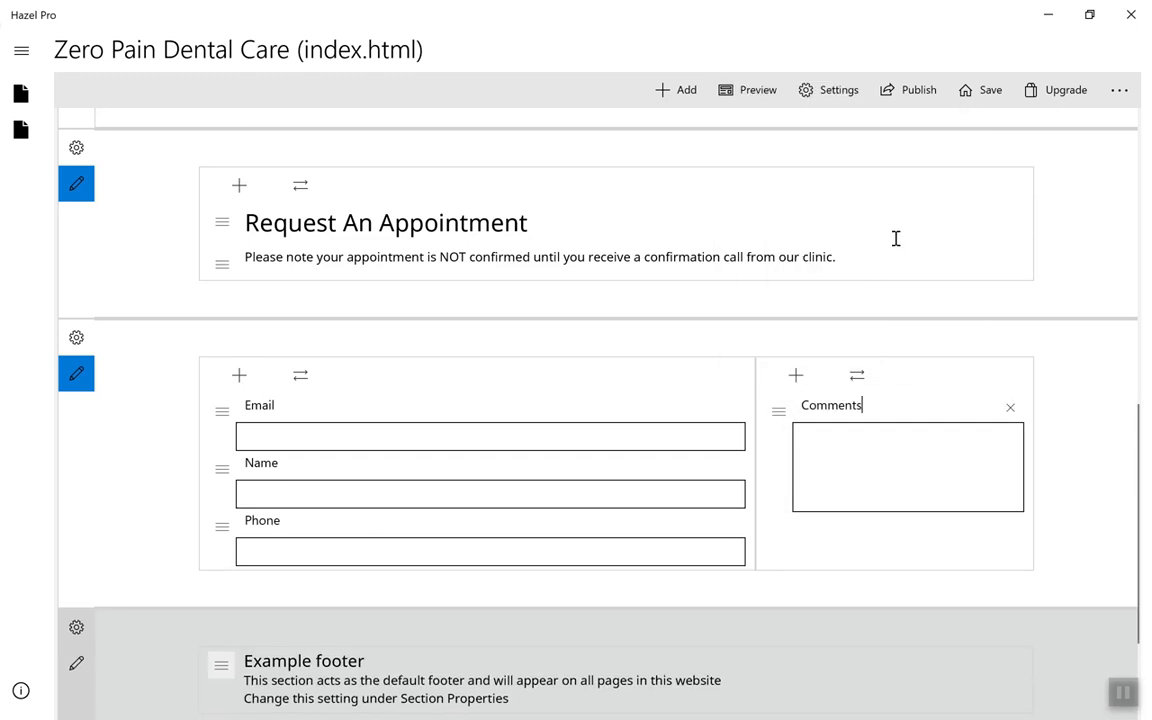
pyautogui.moveTo(933, 525); pyautogui.dragTo(774, 514)
pyautogui.click(796, 376)
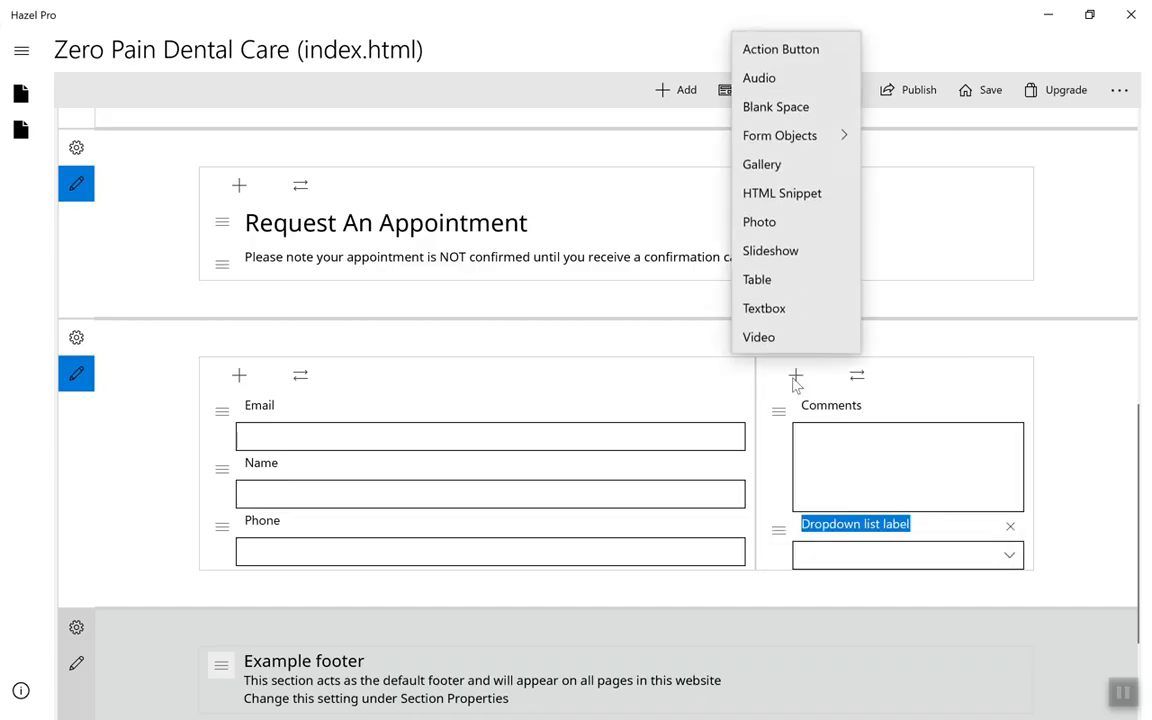
pyautogui.moveTo(820, 134)
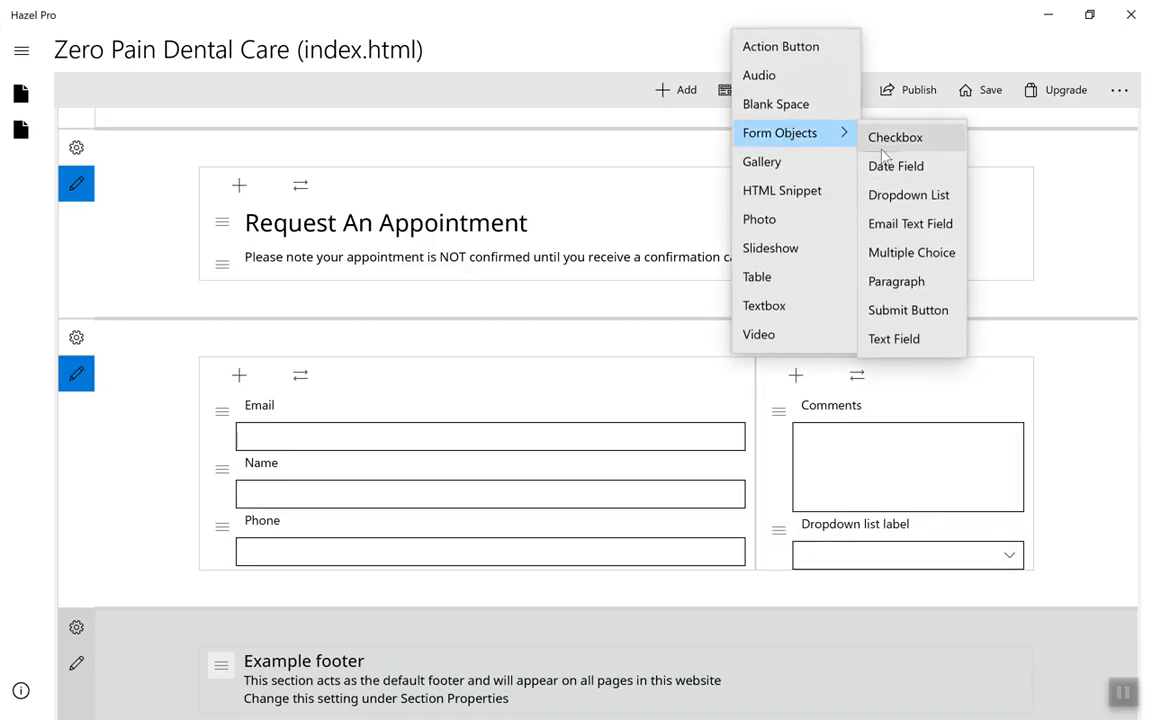
pyautogui.click(897, 282)
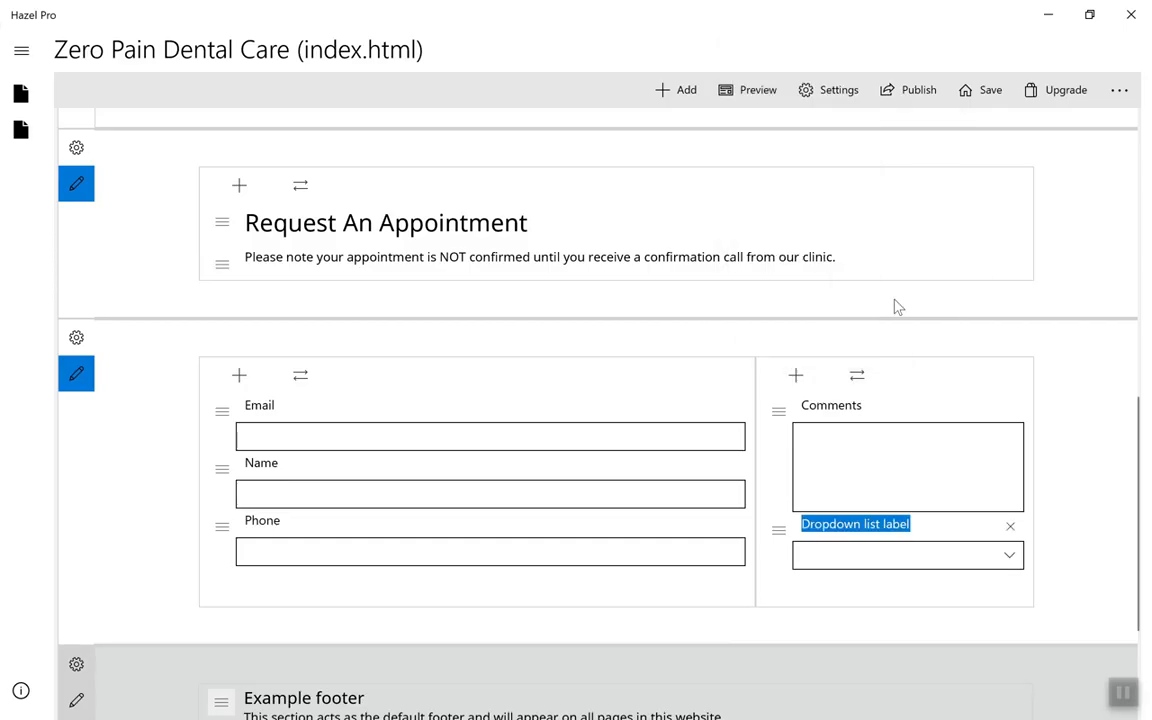
# Step: Add a date field below the Phone field in the wide column
pyautogui.click(250, 383)
pyautogui.moveTo(282, 148)
pyautogui.click(390, 159)
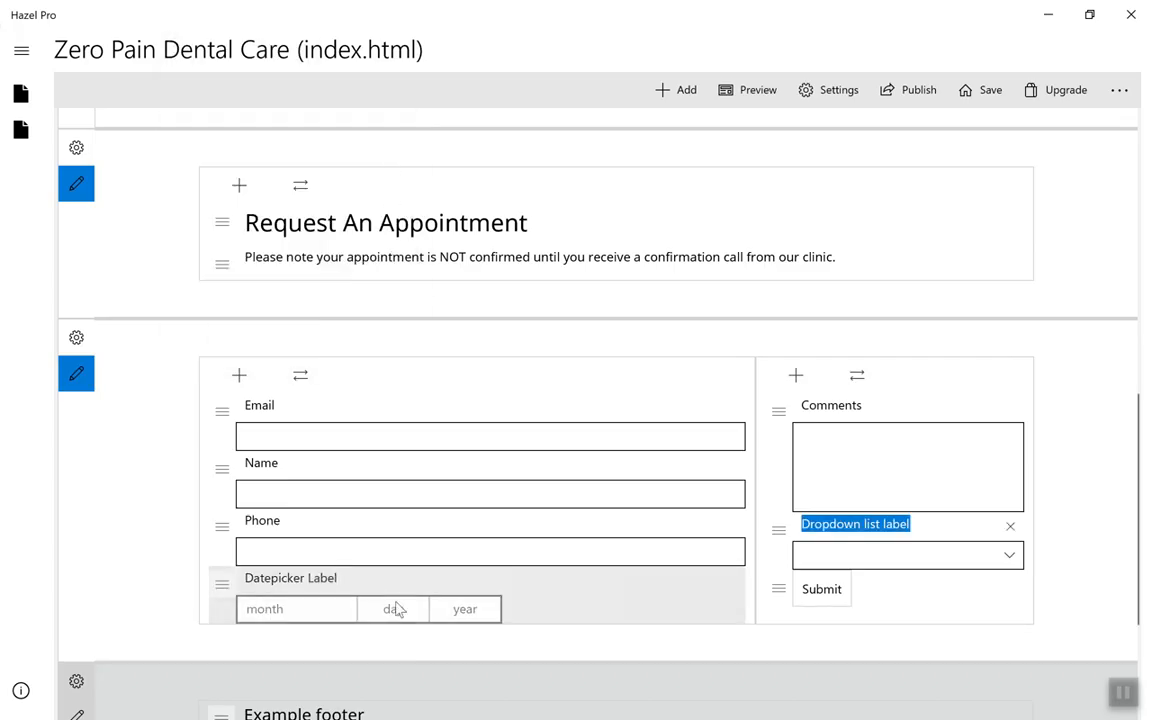
# Step: Label the date field "Preferred date" and add a dropdown list below it labelled "Preferred time"
pyautogui.write('Preferred date')
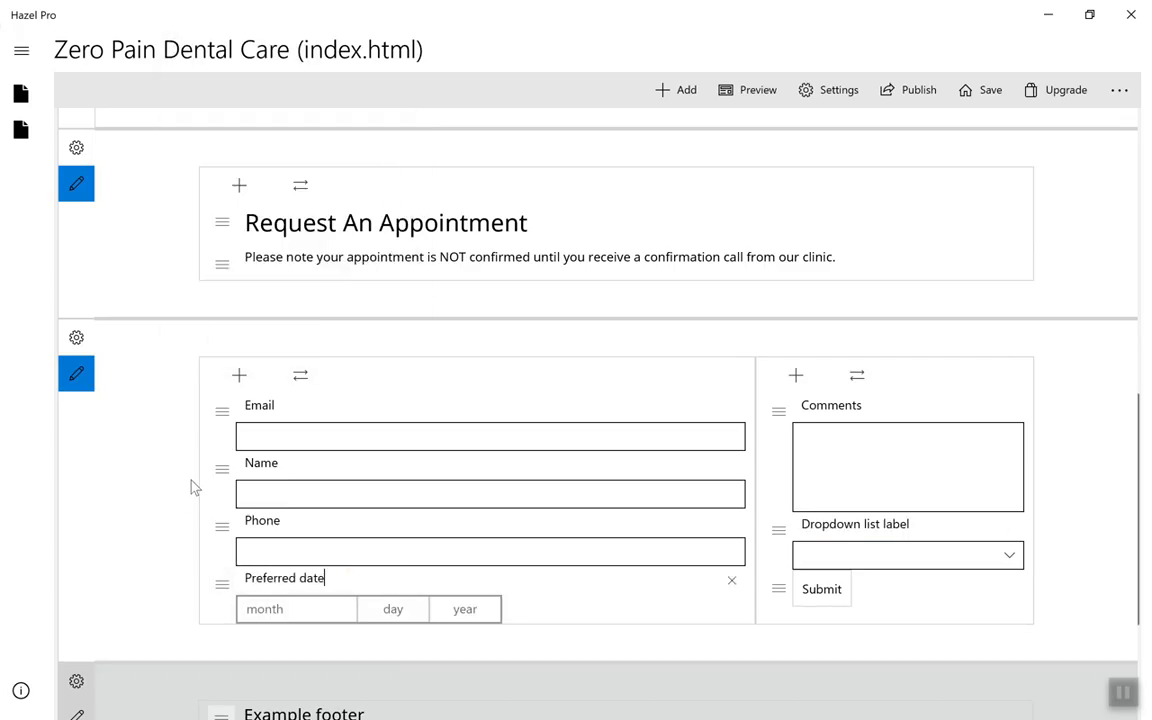
pyautogui.click(245, 380)
pyautogui.moveTo(282, 133)
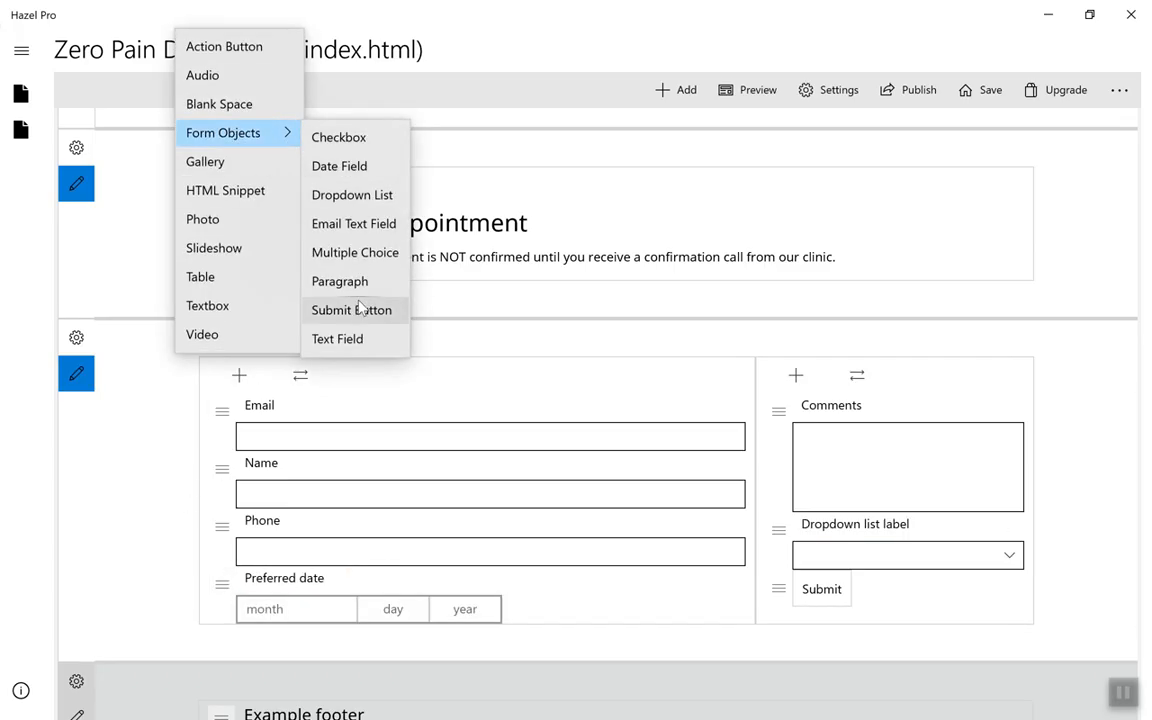
pyautogui.click(352, 195)
pyautogui.write('Preferred time')
# Step: Replace the Preferred time dropdown's items with times of day, including Morning, Noon and Afternoon
pyautogui.rightClick(180, 618)
pyautogui.click(222, 546)
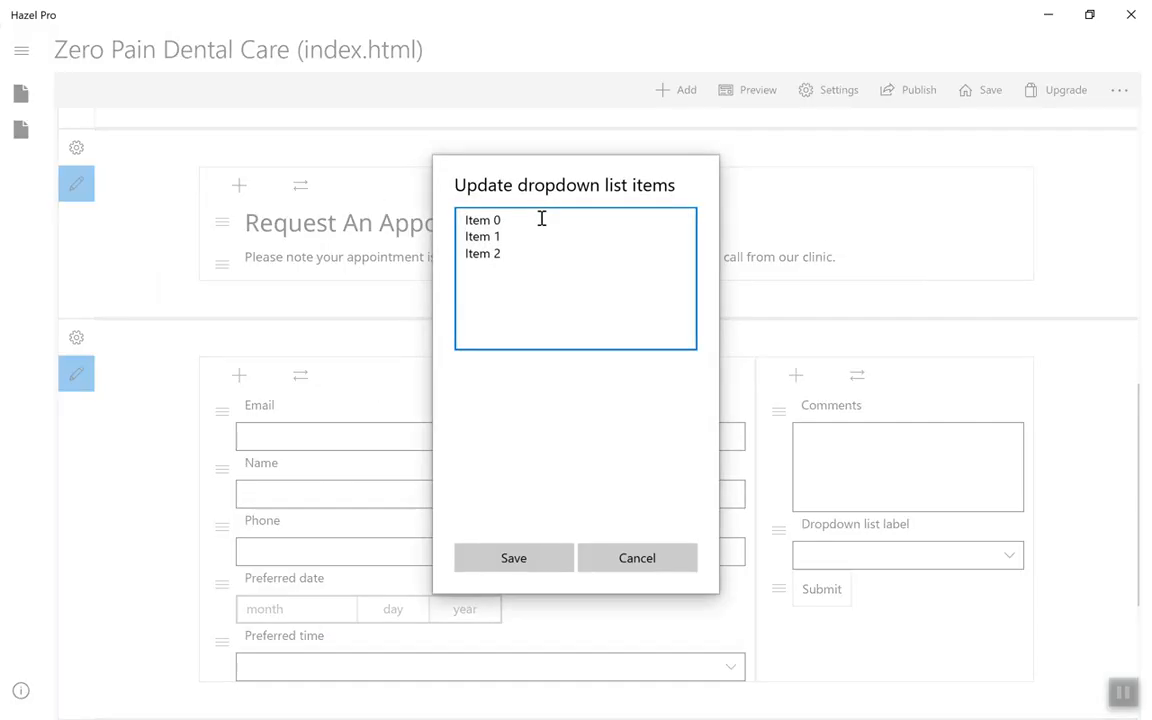
pyautogui.write('Morning')
pyautogui.press('Return')
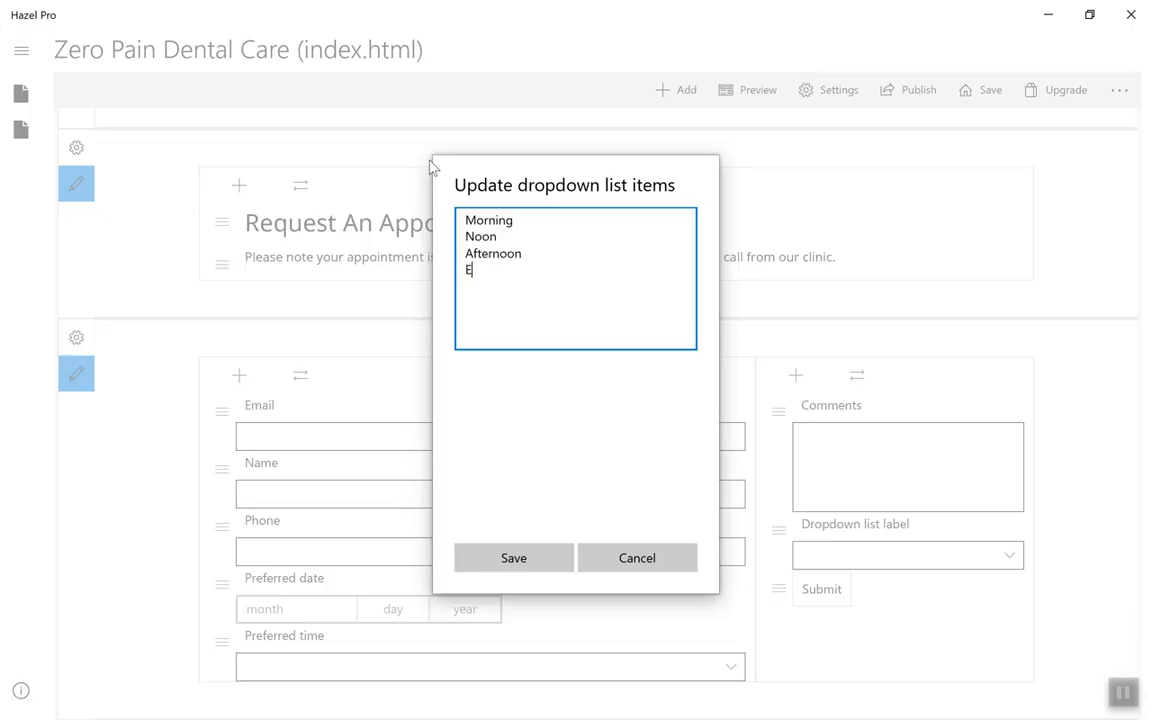
pyautogui.click(514, 560)
# Step: Set the dropdown items below Comments to "Existing patient" and "New patient", and label that list "I am:"
pyautogui.click(779, 531)
pyautogui.click(742, 436)
pyautogui.hotkey('ctrl', 'a')
pyautogui.write('Existing patient')
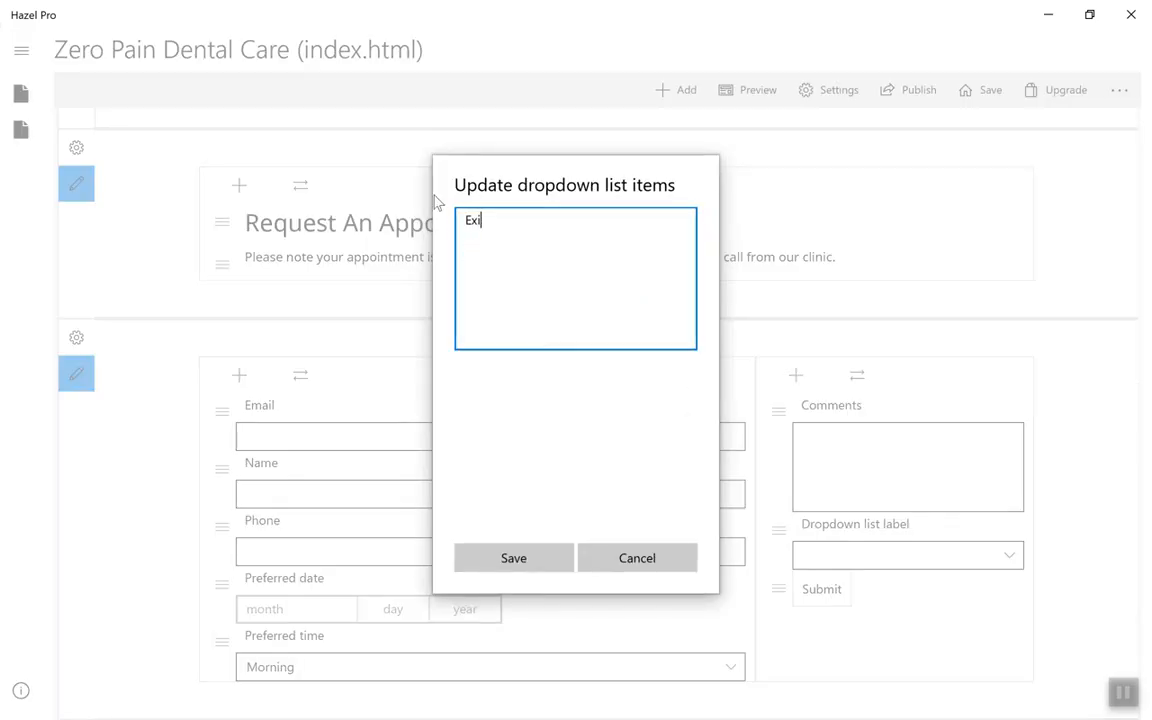
pyautogui.press('Return')
pyautogui.write('New patient')
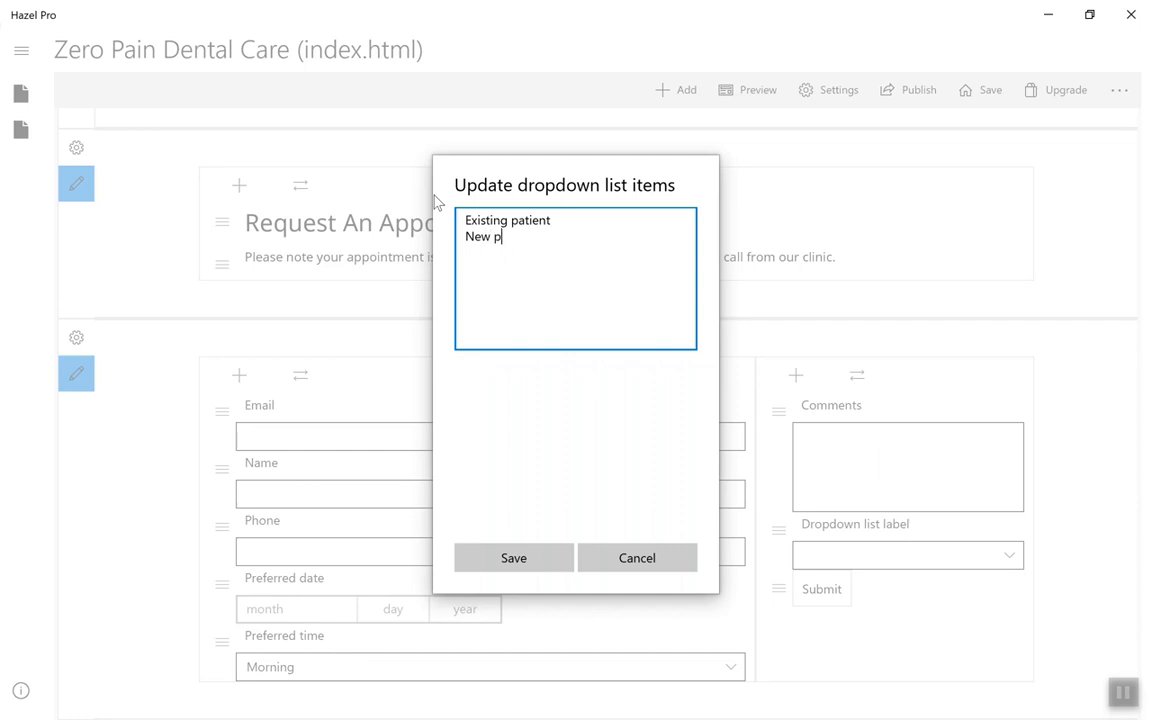
pyautogui.click(533, 556)
pyautogui.click(940, 522)
pyautogui.write('I am:')
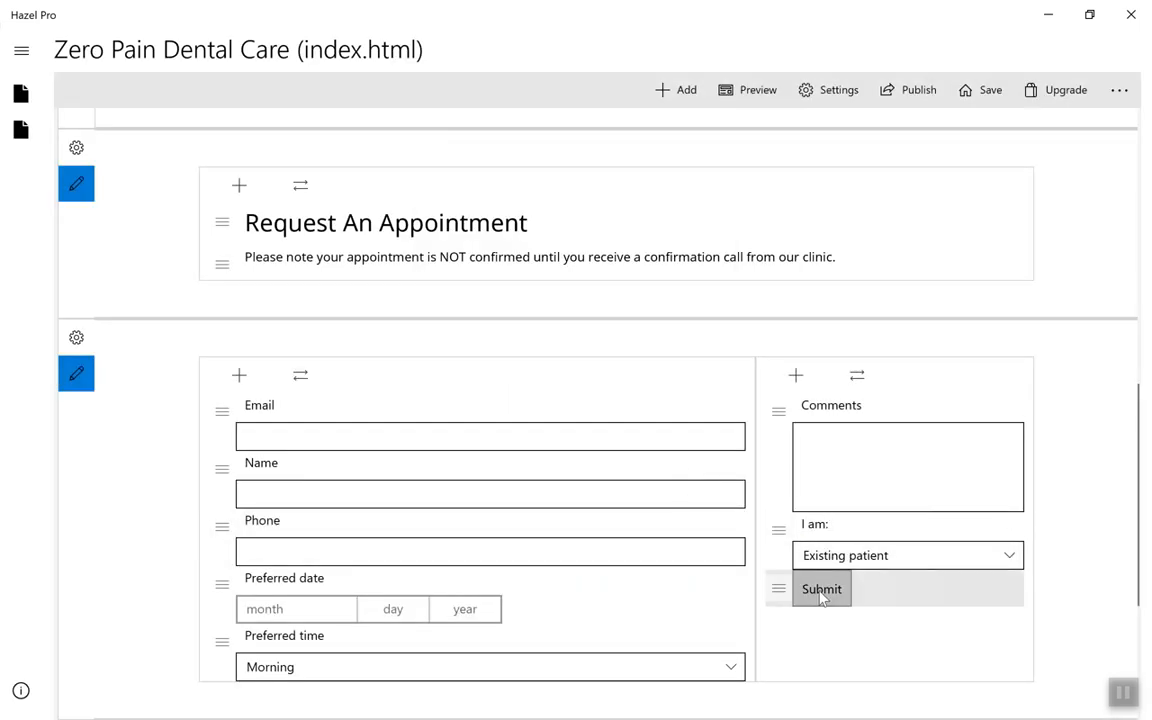
# Step: Change the submit button's label to "Send"
pyautogui.click(779, 590)
pyautogui.click(770, 465)
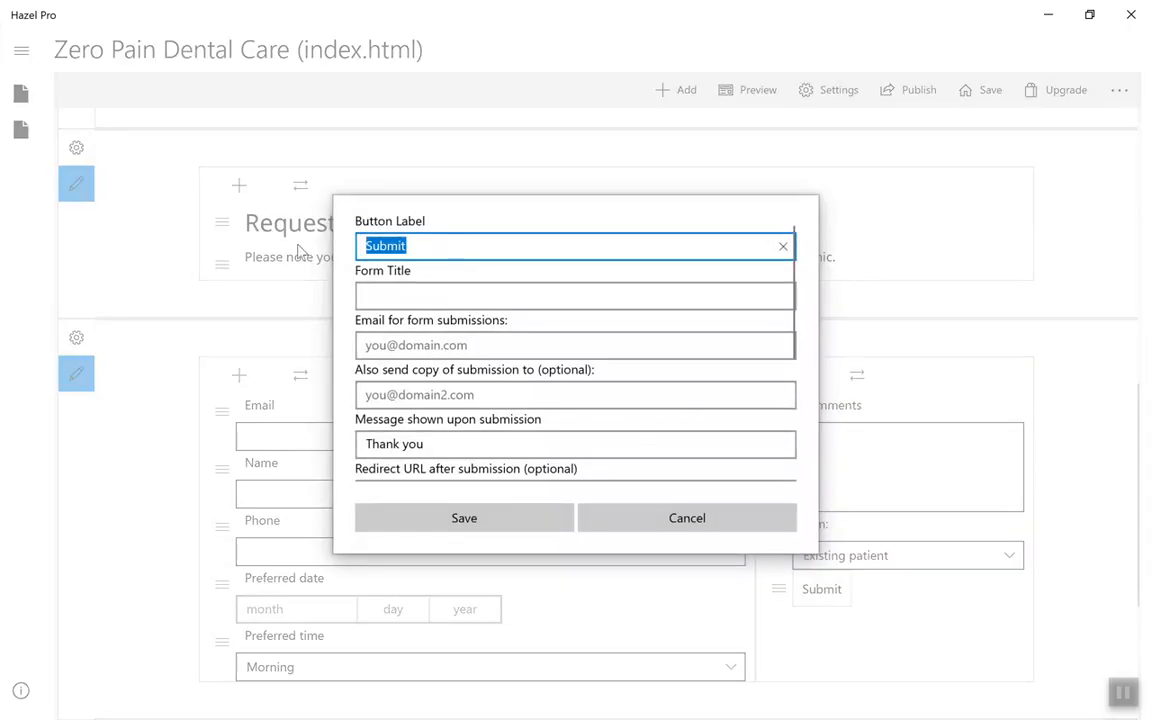
pyautogui.write('Send')
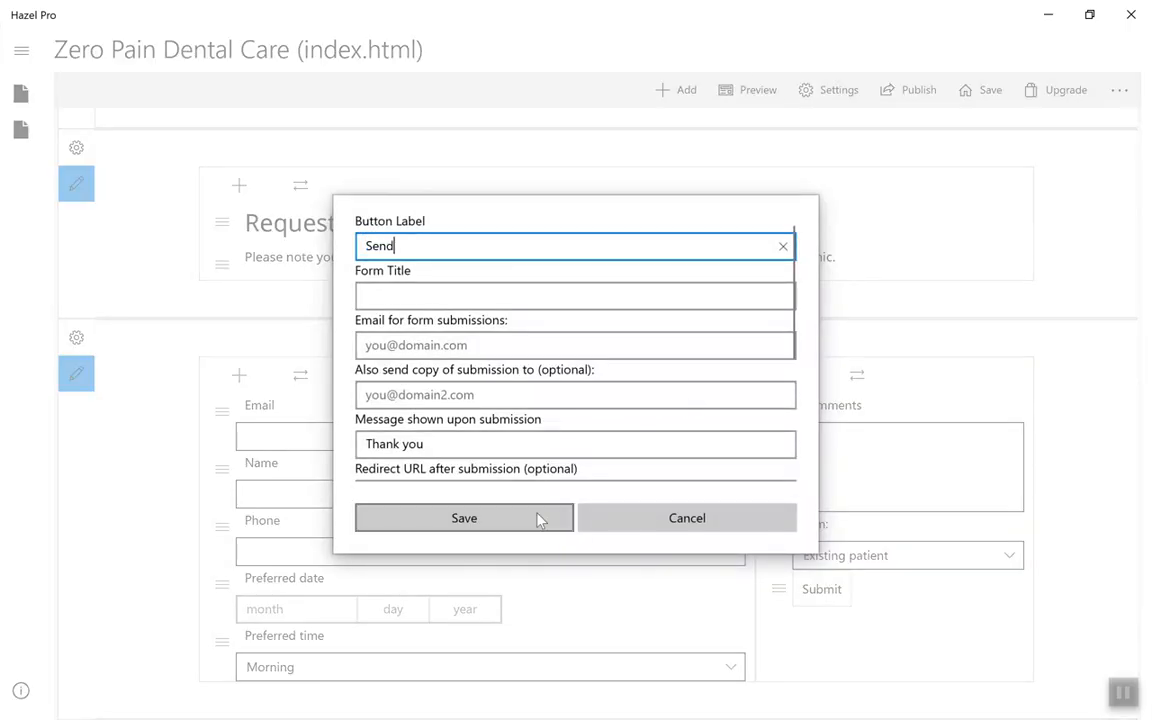
pyautogui.click(537, 517)
# Step: Set the form section and the Request An Appointment section as footer sections in their section properties
pyautogui.scroll(-3, 1075, 584)
pyautogui.scroll(4, 1075, 584)
pyautogui.click(76, 471)
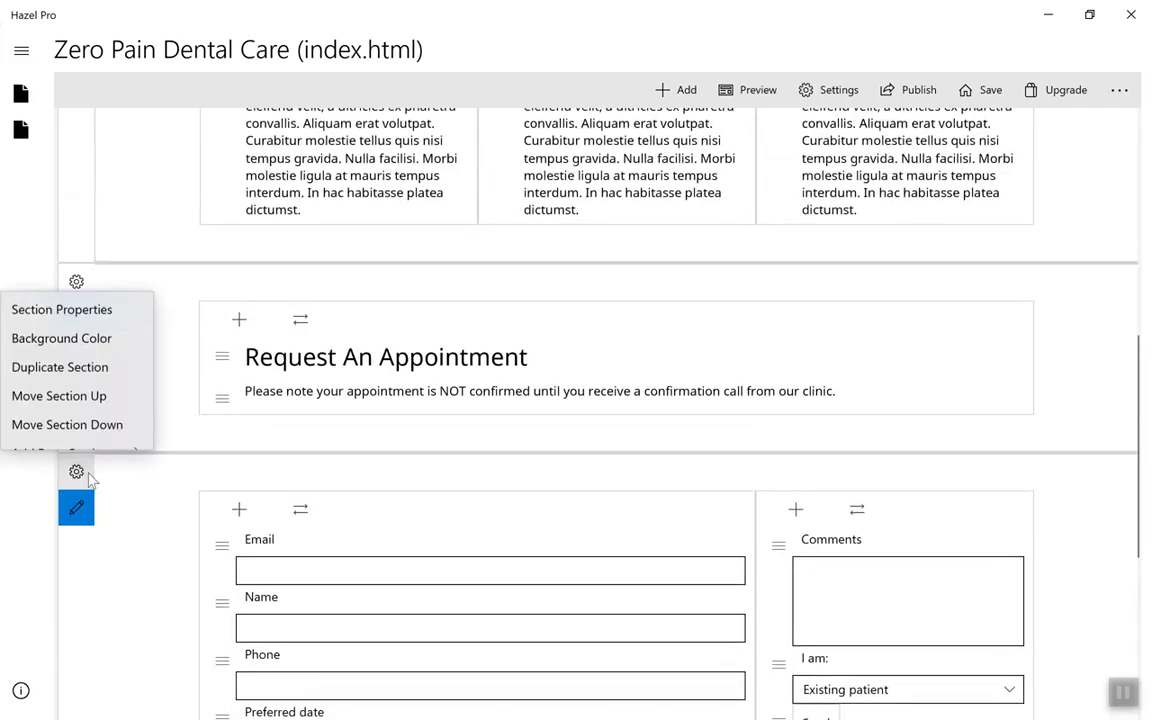
pyautogui.click(62, 308)
pyautogui.click(463, 300)
pyautogui.click(509, 535)
pyautogui.click(76, 281)
pyautogui.click(100, 95)
pyautogui.click(463, 300)
pyautogui.click(527, 531)
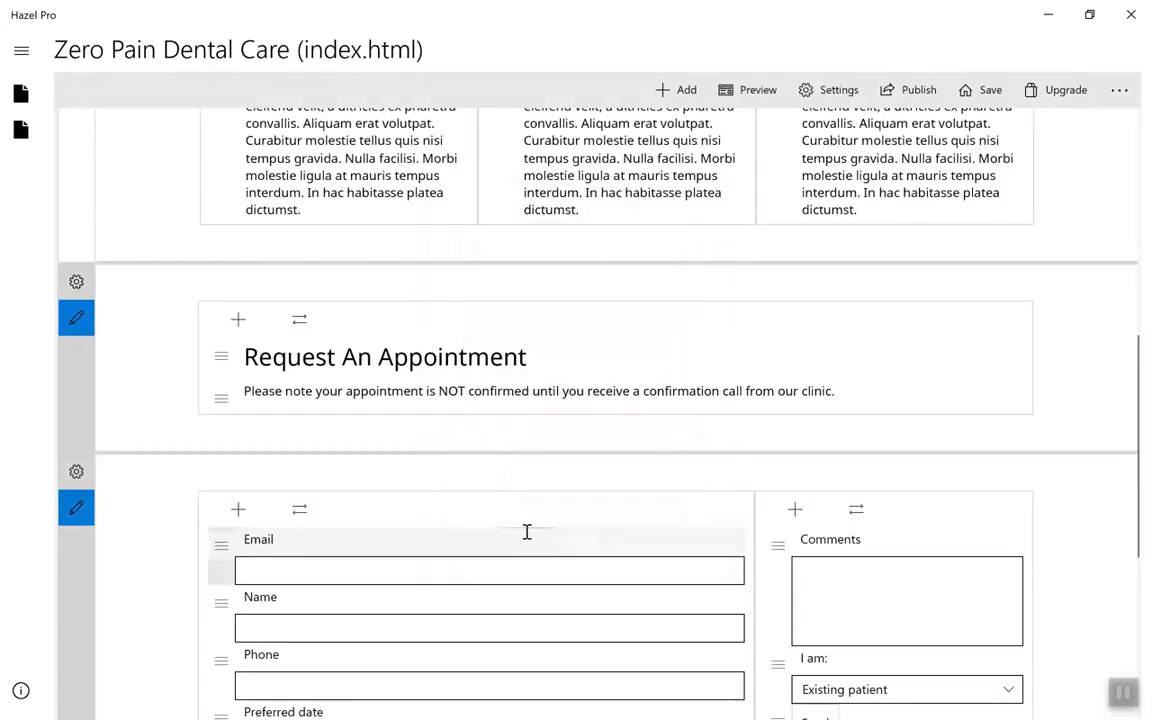
# Step: Preview the page down to the appointment form and footer, and return to the editor
pyautogui.click(748, 89)
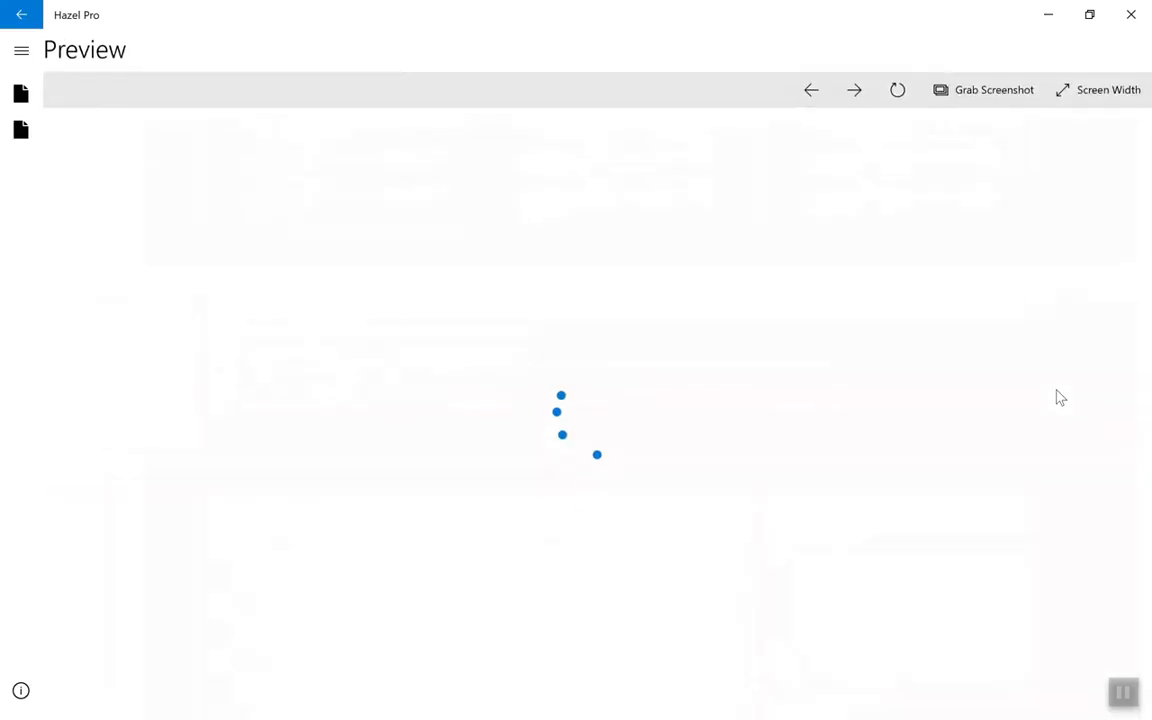
pyautogui.scroll(-10, 1059, 398)
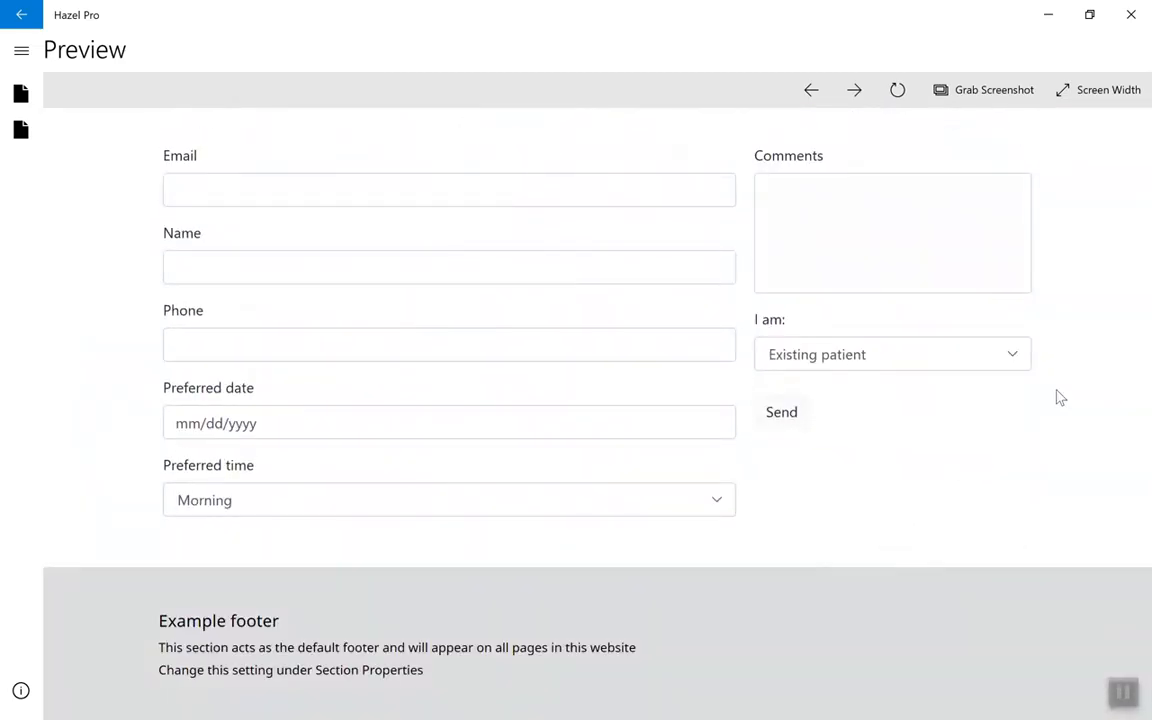
pyautogui.scroll(2, 1059, 398)
pyautogui.scroll(-2, 1061, 398)
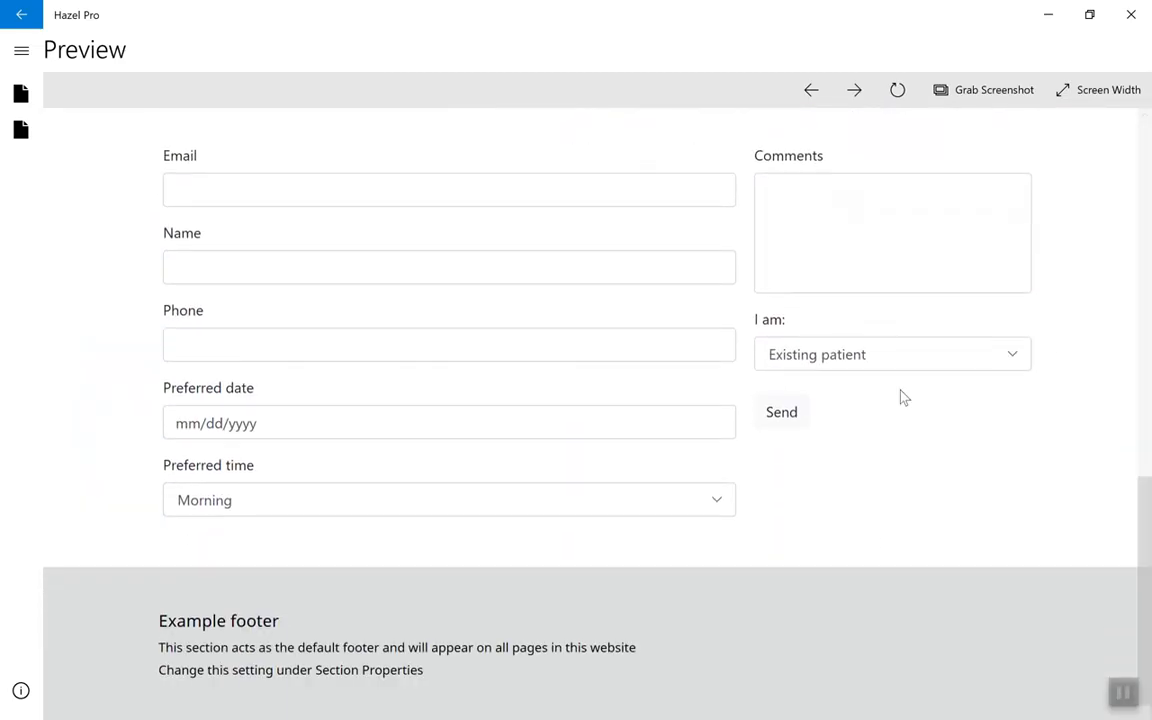
pyautogui.click(21, 15)
# Step: Set the Send button's submission message to "Thank you, you will receive a call from our office within 24 hours." and enter the submissions email
pyautogui.scroll(-3, 514, 398)
pyautogui.rightClick(782, 452)
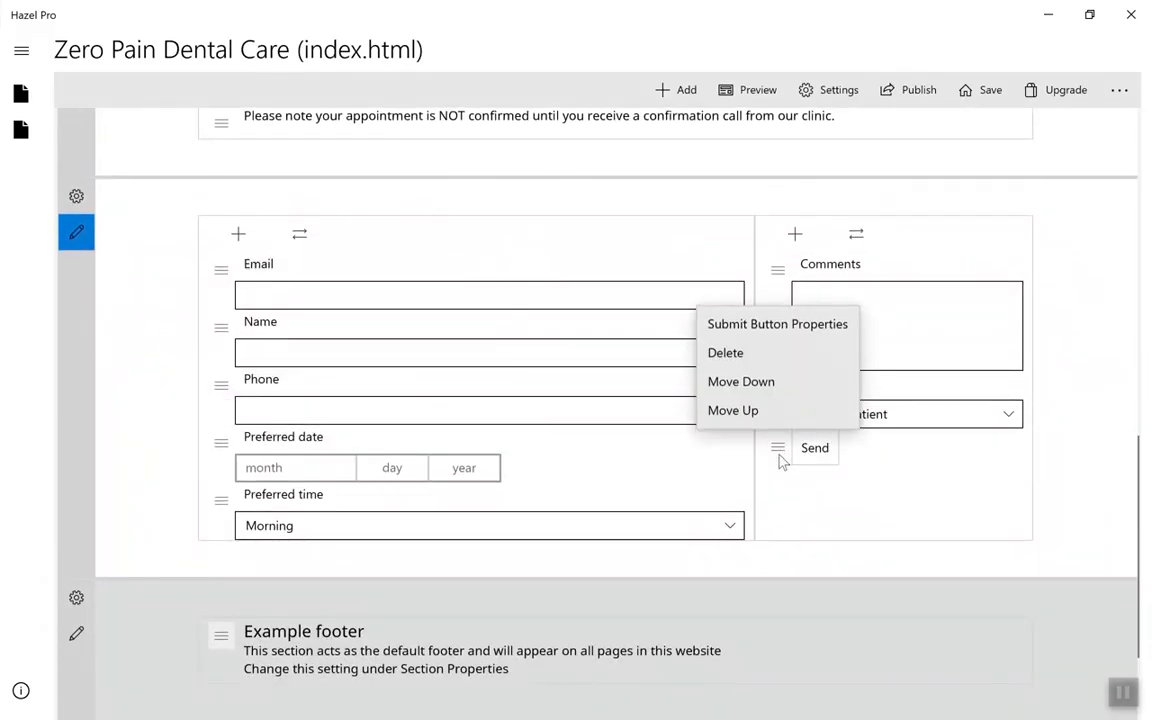
pyautogui.click(800, 326)
pyautogui.scroll(-5, 738, 388)
pyautogui.scroll(3, 738, 388)
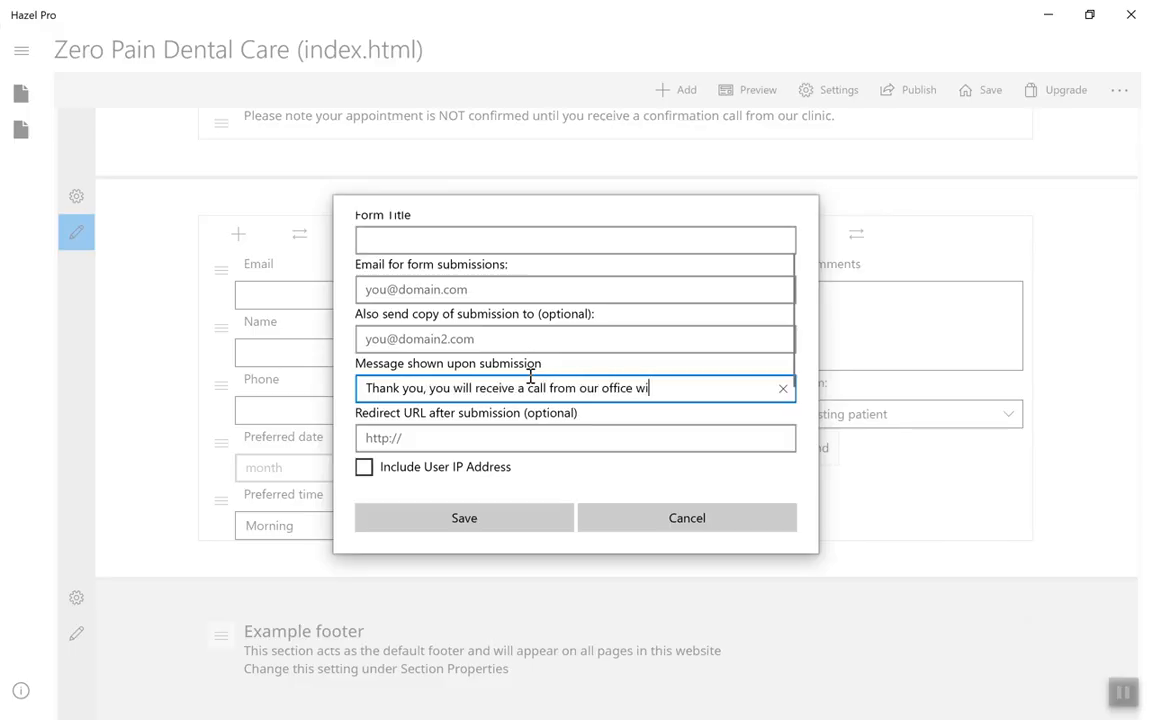
pyautogui.scroll(1, 530, 376)
pyautogui.click(505, 345)
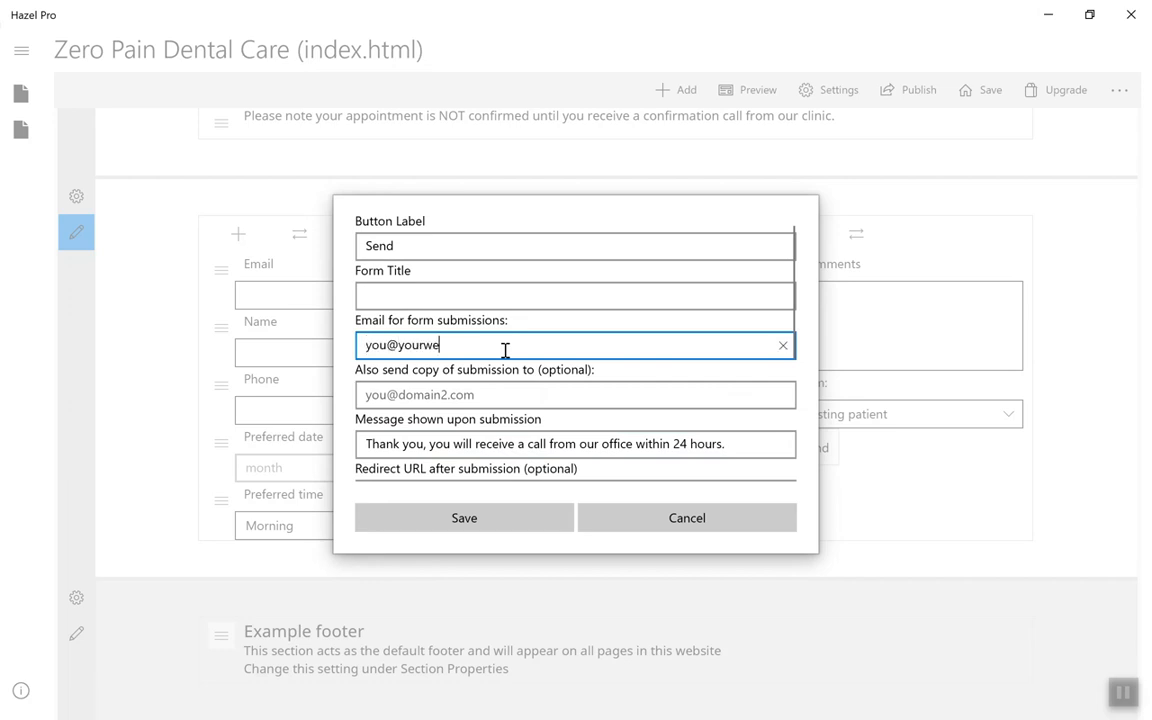
pyautogui.click(502, 529)
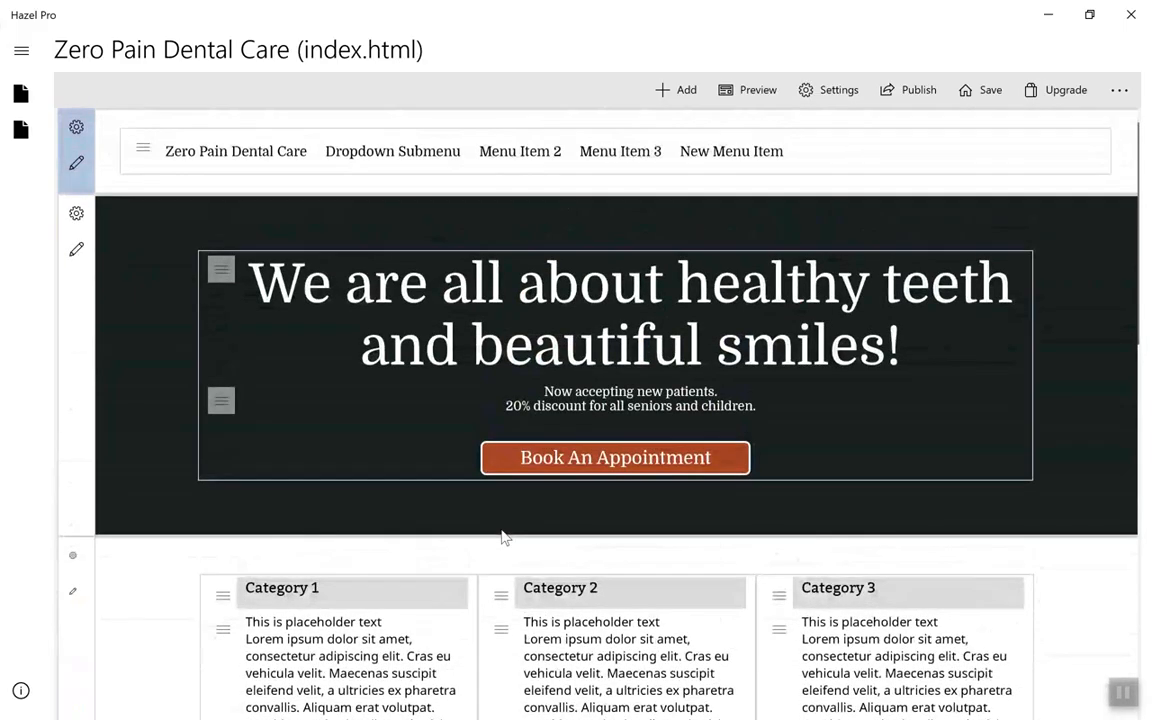
# Step: Rename the Dropdown Submenu item in the navigation bar as "Services"
pyautogui.click(424, 152)
pyautogui.click(345, 18)
pyautogui.click(687, 281)
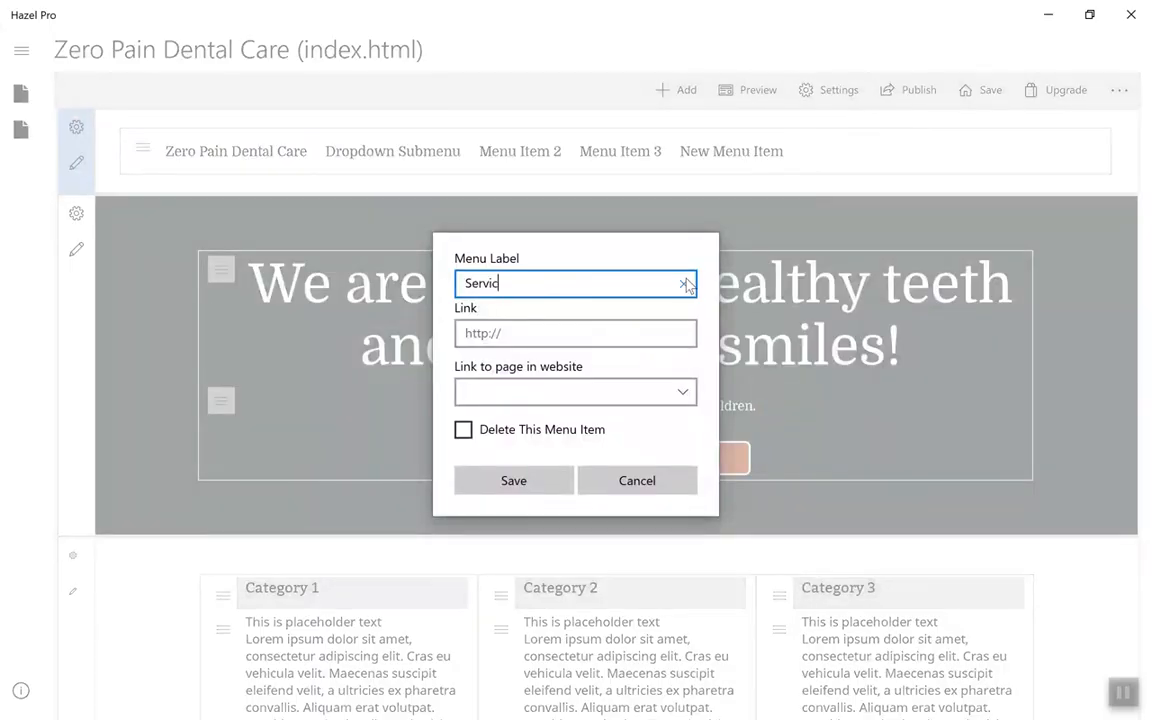
pyautogui.click(514, 480)
# Step: Rename the two existing sub-items under Services as "General Dentistry" and "Cosmetic Dentistry"
pyautogui.moveTo(355, 154)
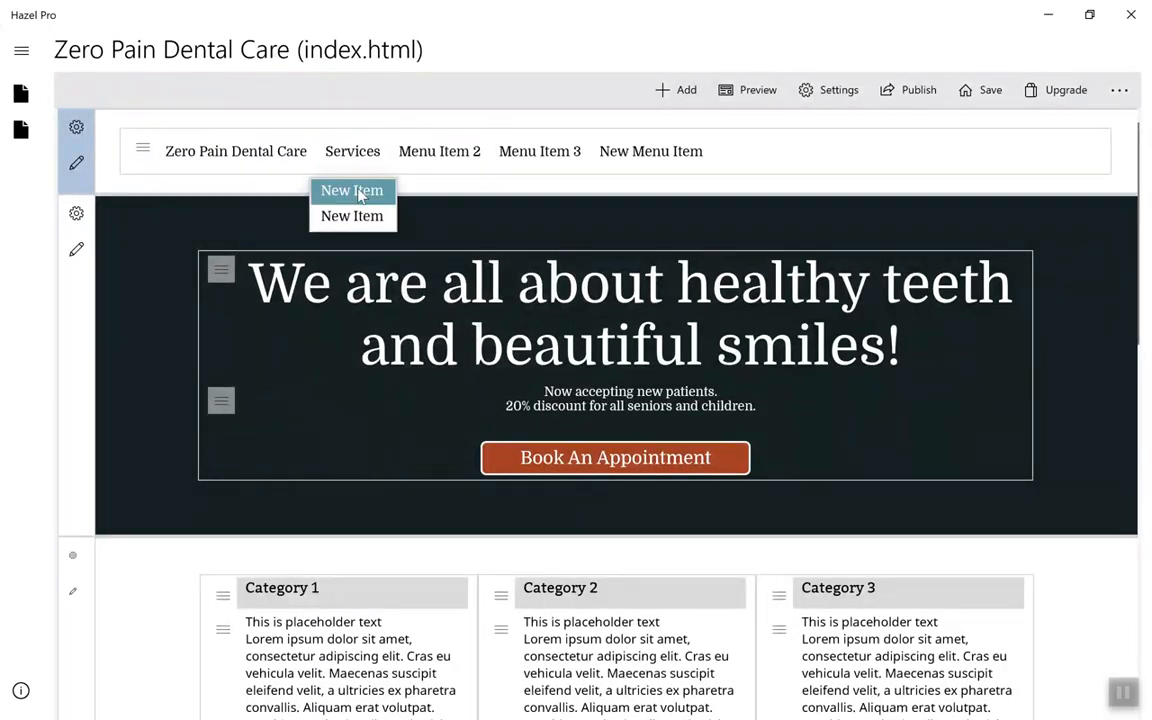
pyautogui.click(354, 190)
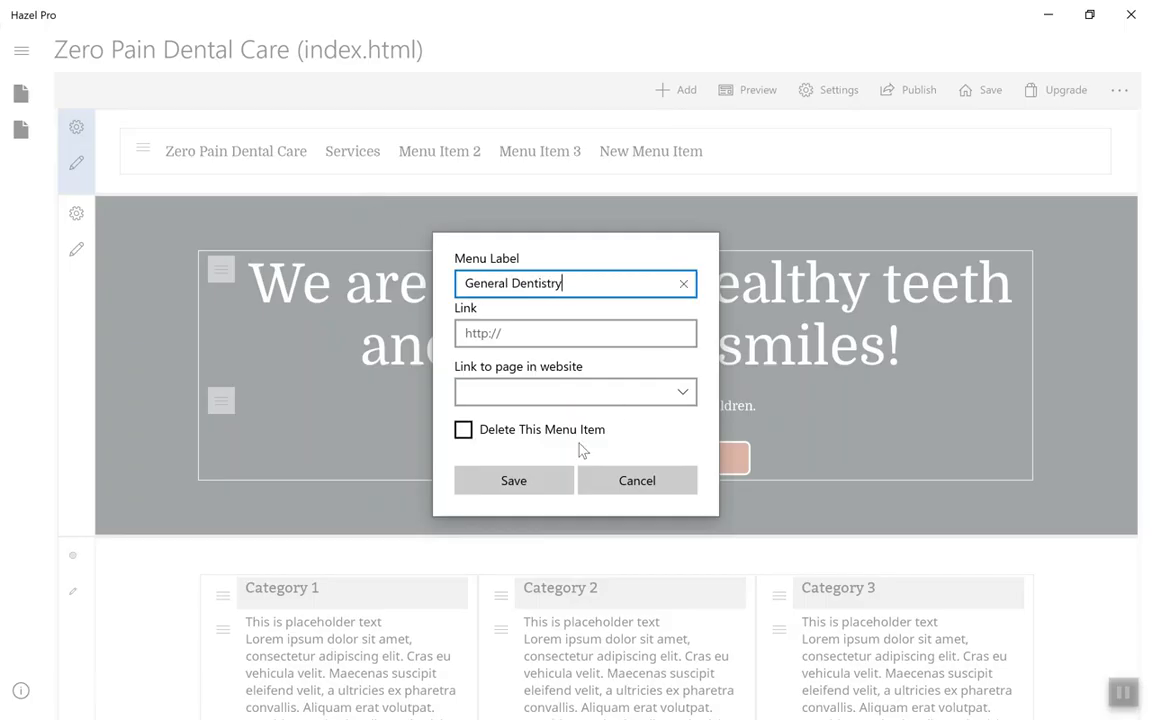
pyautogui.click(514, 480)
pyautogui.moveTo(355, 154)
pyautogui.click(354, 216)
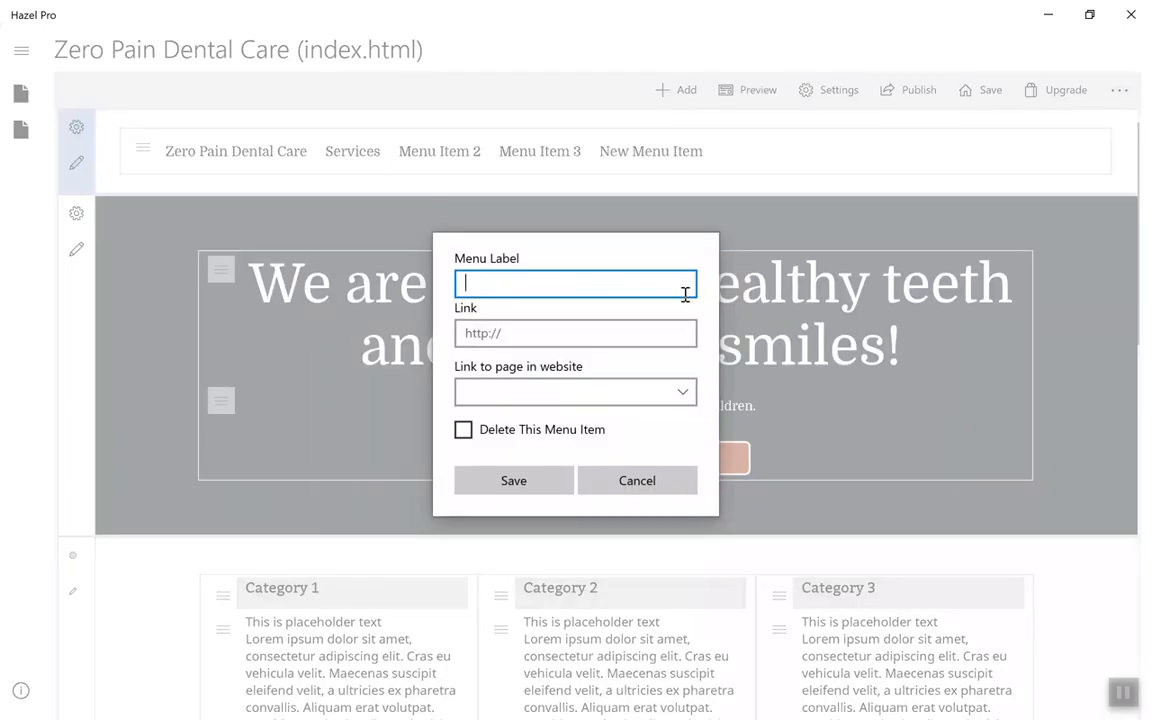
pyautogui.write('Cosmetic Dentistry')
pyautogui.click(516, 478)
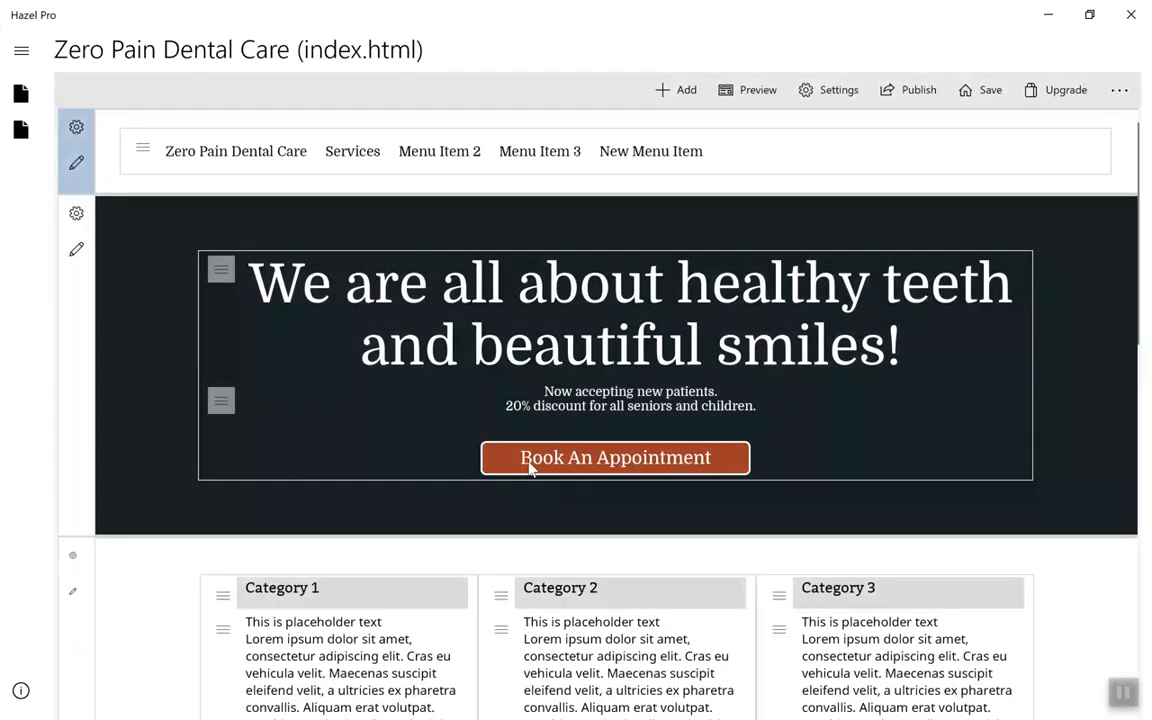
# Step: Add a third sub-item under Services labelled "Preventative Dentistry"
pyautogui.rightClick(362, 160)
pyautogui.click(365, 50)
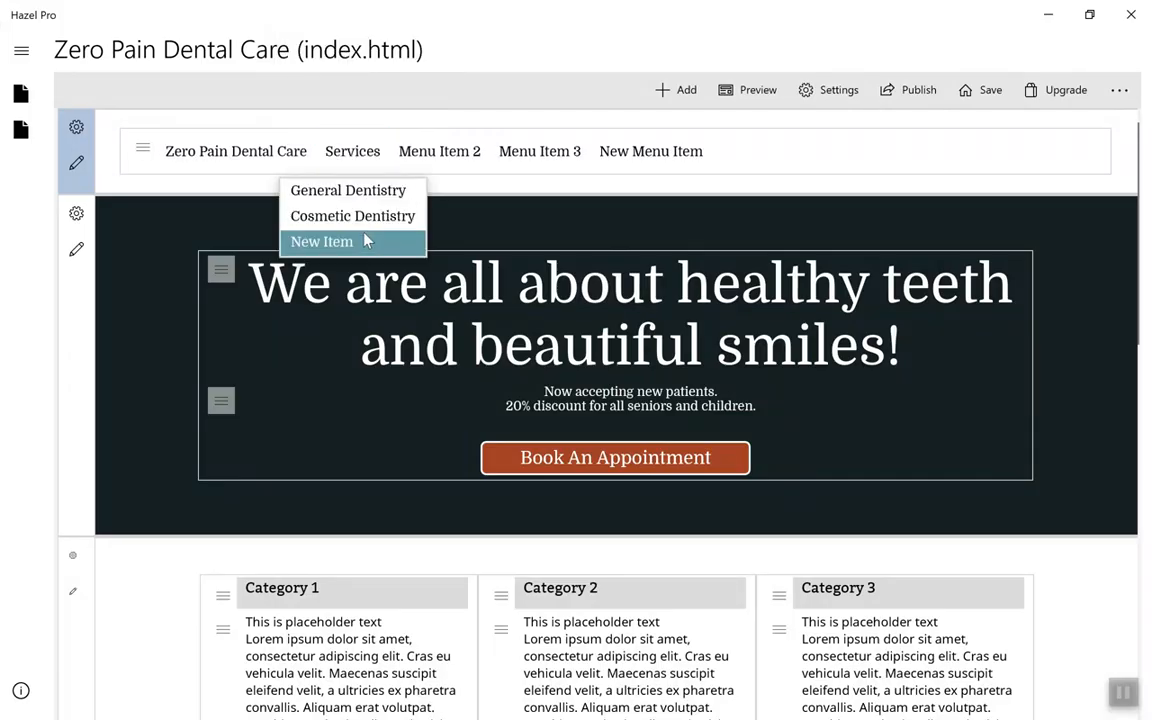
pyautogui.click(368, 240)
pyautogui.click(683, 284)
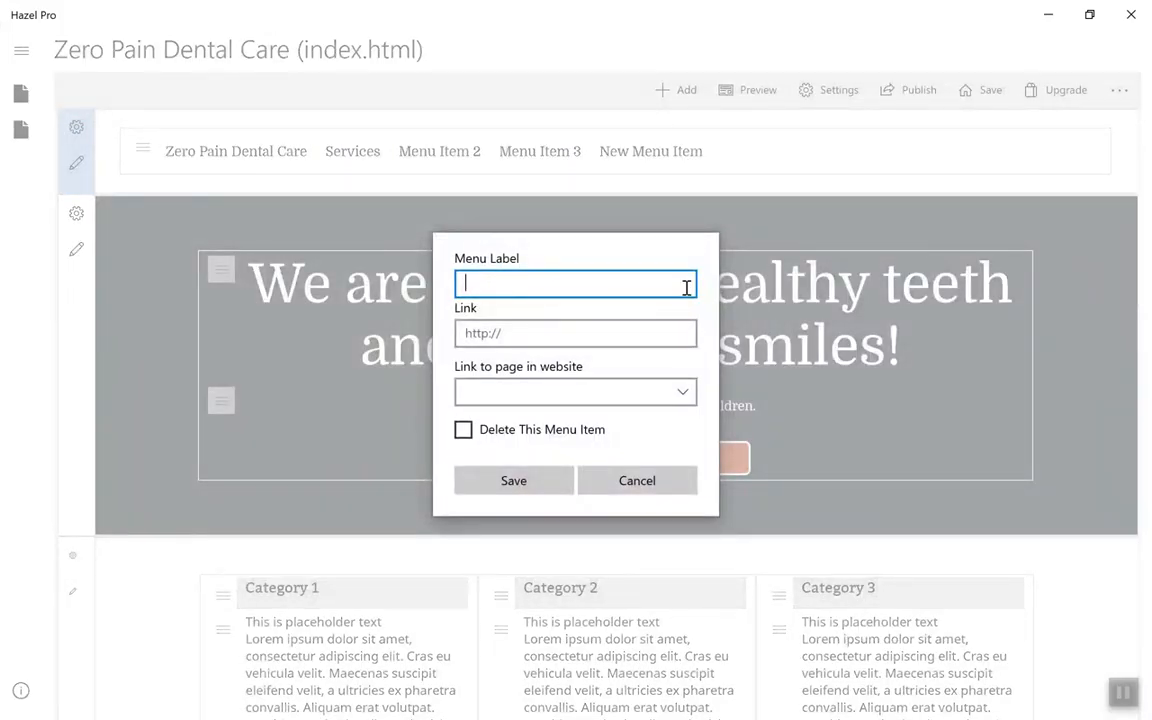
pyautogui.write('Preventative Dentistry')
pyautogui.click(514, 480)
# Step: Add a fourth sub-item under Services labelled "Emergency Dentistry"
pyautogui.rightClick(367, 158)
pyautogui.click(340, 47)
pyautogui.moveTo(355, 152)
pyautogui.click(340, 267)
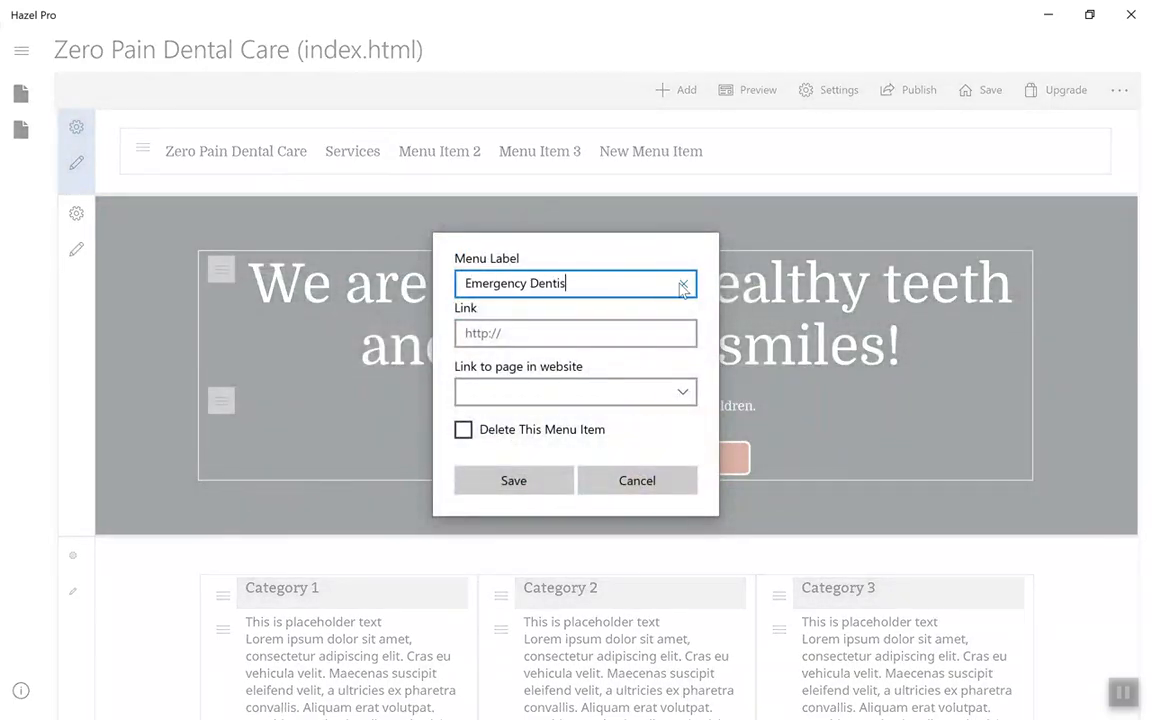
pyautogui.click(540, 484)
# Step: Rename Menu Item 2 in the navigation bar as "About"
pyautogui.rightClick(470, 152)
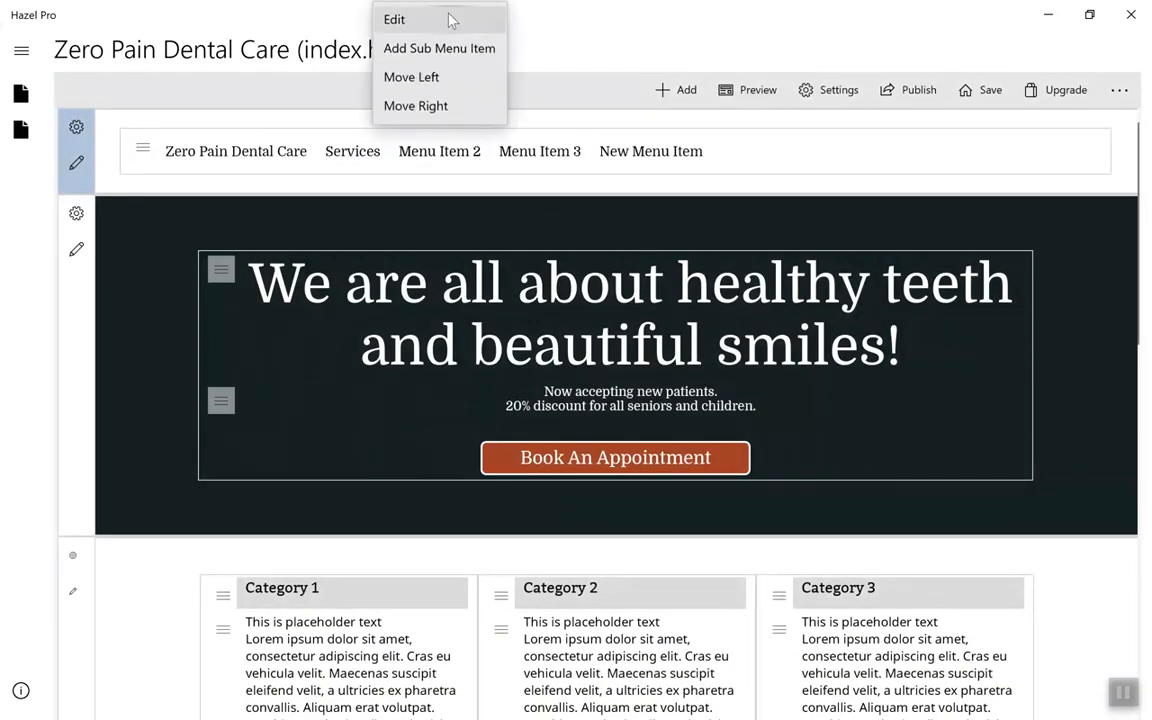
pyautogui.click(453, 20)
pyautogui.click(684, 283)
pyautogui.click(535, 482)
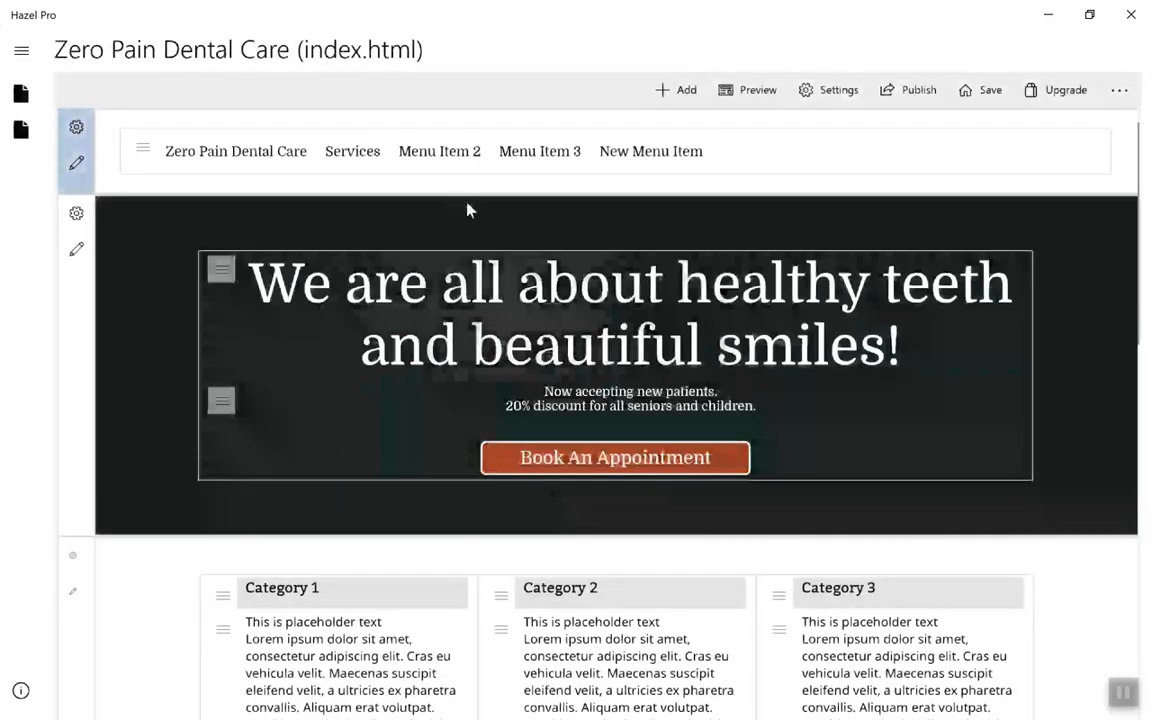
# Step: Add a sub-item under About with a label starting with "Meet Our"
pyautogui.rightClick(429, 155)
pyautogui.click(427, 49)
pyautogui.moveTo(417, 150)
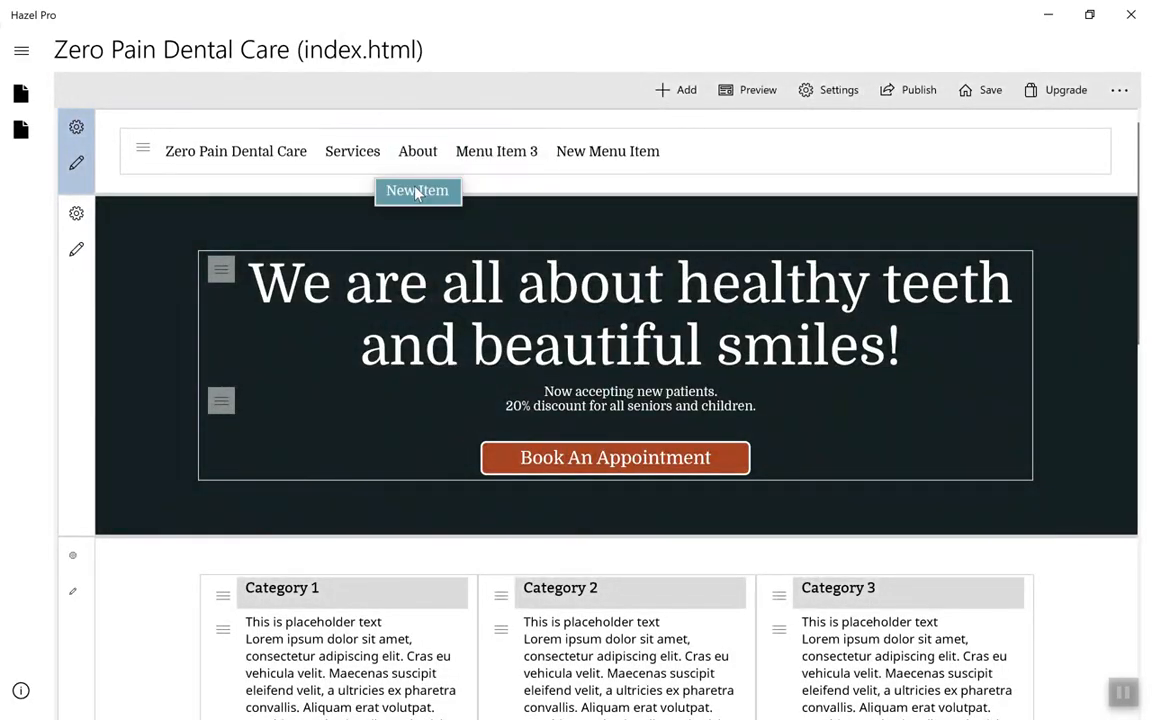
pyautogui.click(422, 191)
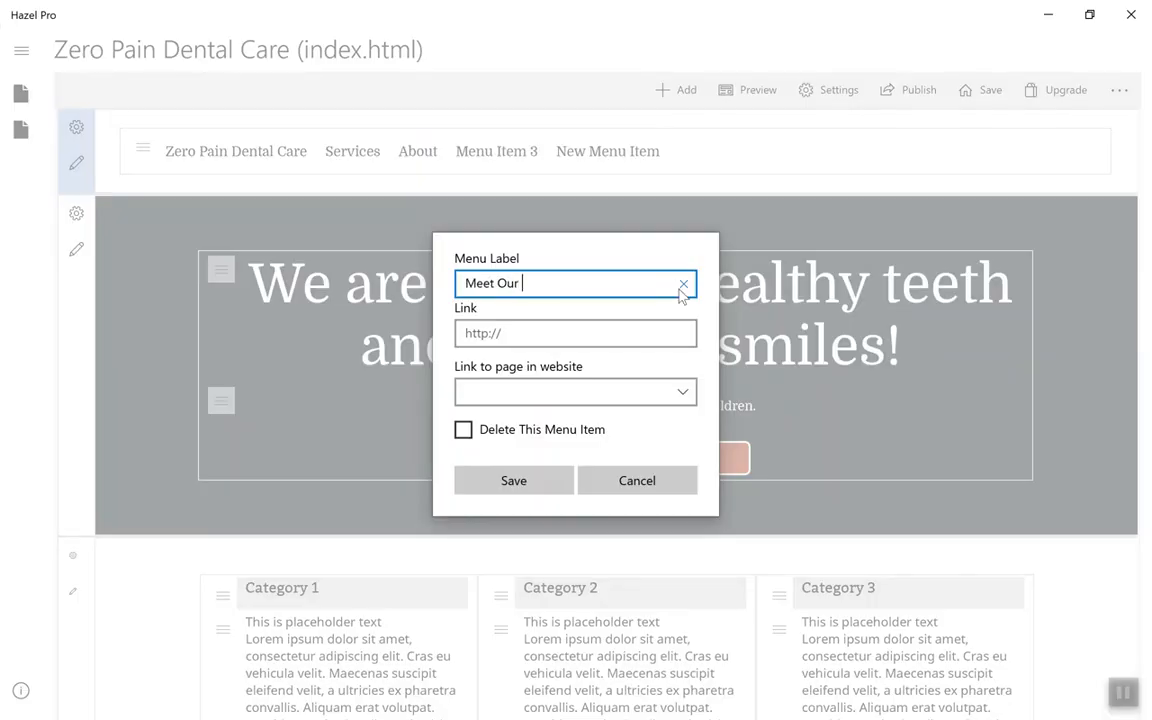
pyautogui.click(545, 484)
# Step: Add a second sub-item under About labelled "Clinic Videos And Photos"
pyautogui.rightClick(431, 158)
pyautogui.click(427, 55)
pyautogui.moveTo(412, 152)
pyautogui.click(428, 221)
pyautogui.click(689, 283)
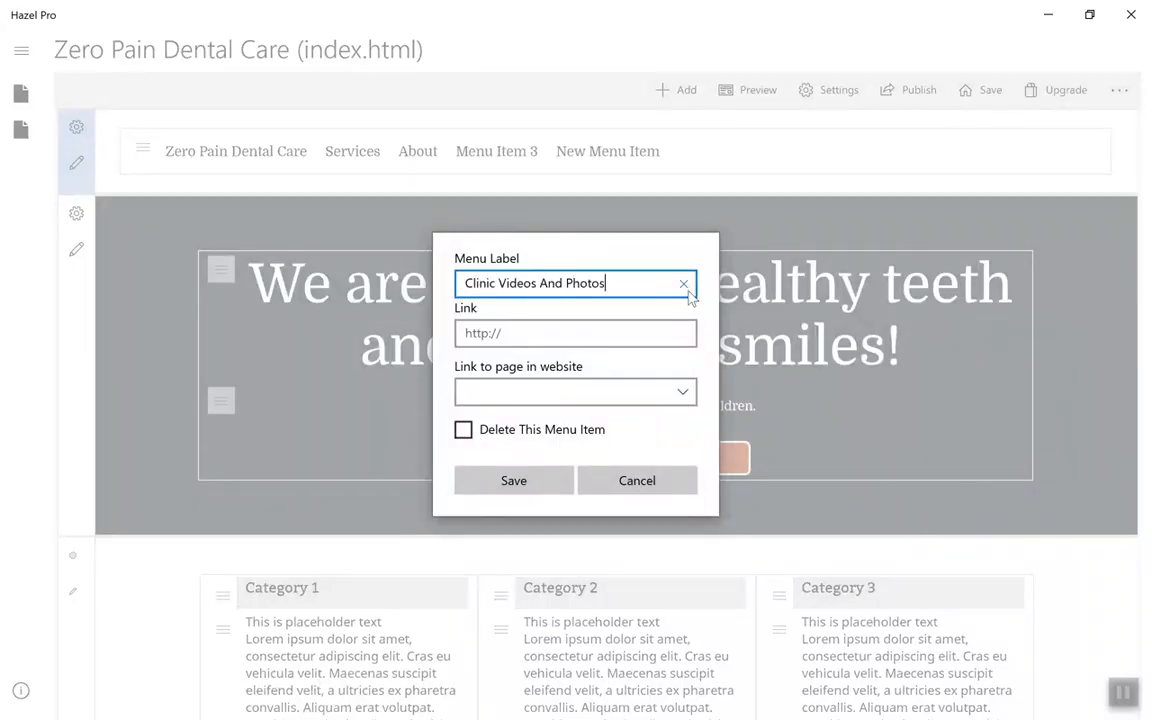
pyautogui.click(545, 481)
# Step: Rename Menu Item 3 in the navigation bar as "Contact"
pyautogui.rightClick(505, 160)
pyautogui.click(455, 18)
pyautogui.click(689, 283)
pyautogui.write('Conta')
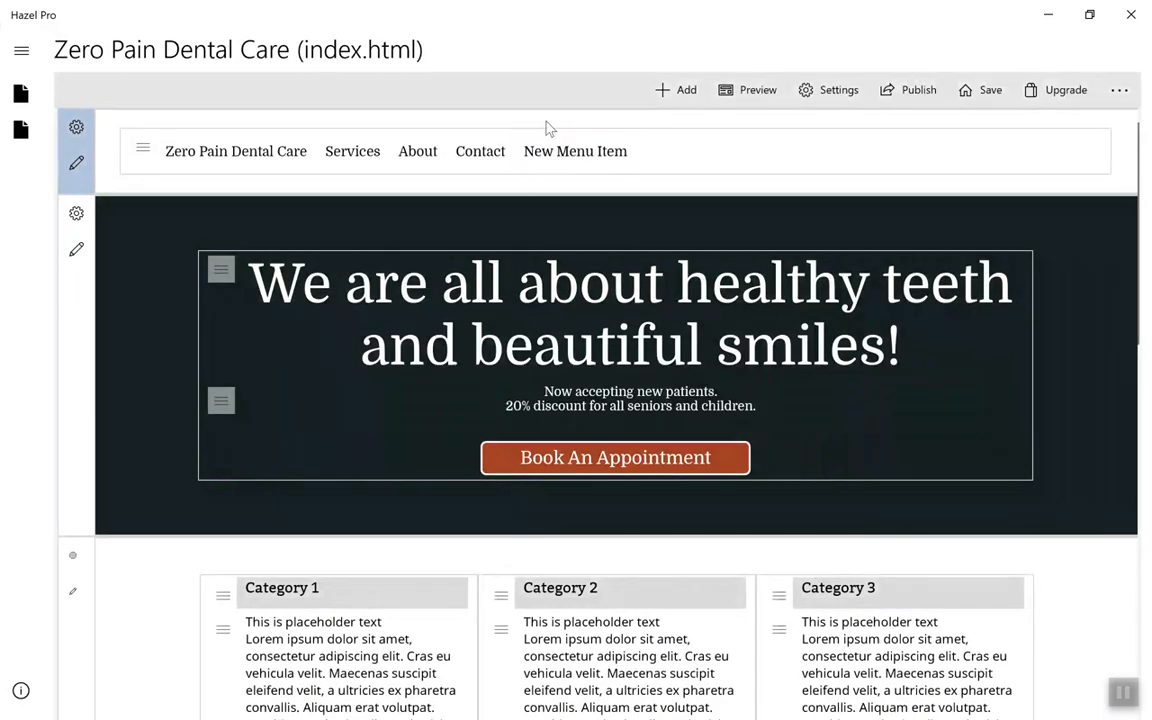
# Step: Delete the New Menu Item entry from the navigation bar
pyautogui.click(562, 156)
pyautogui.click(620, 24)
pyautogui.click(560, 433)
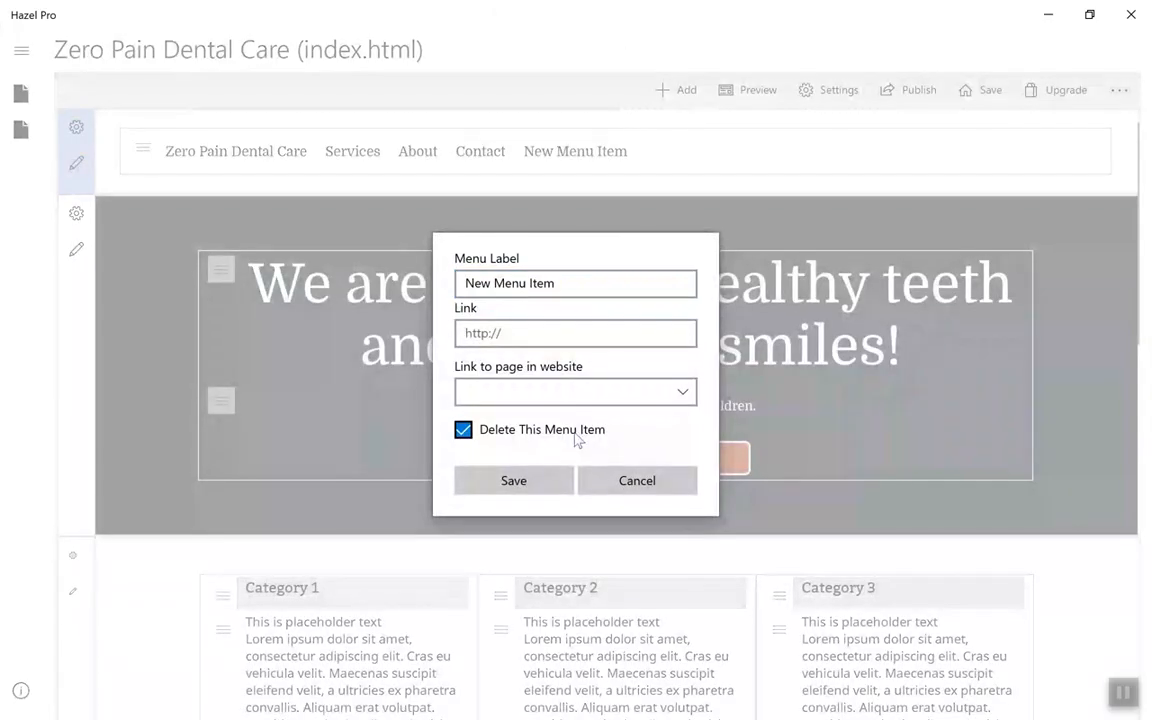
pyautogui.click(540, 478)
# Step: Insert the photo pexels-bongkarn-thanyakij-3758748.jpg into the Category 1 column
pyautogui.scroll(-5, 949, 390)
pyautogui.scroll(5, 949, 392)
pyautogui.scroll(-2, 949, 392)
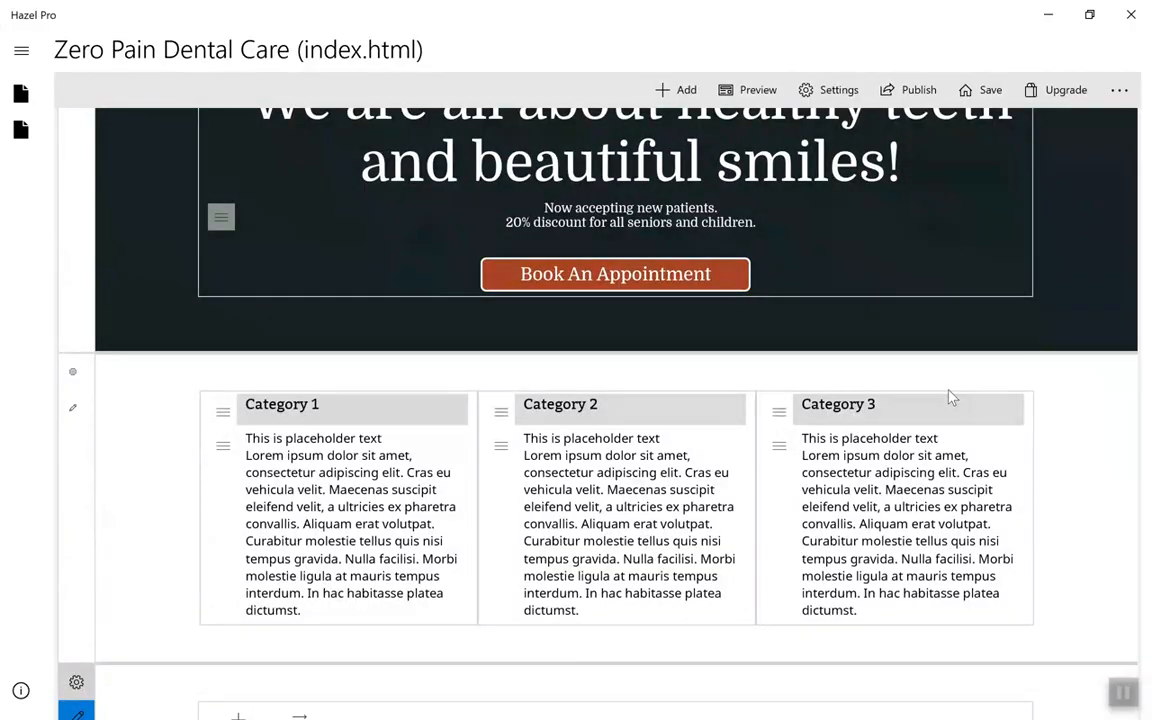
pyautogui.click(301, 476)
pyautogui.click(240, 409)
pyautogui.click(231, 252)
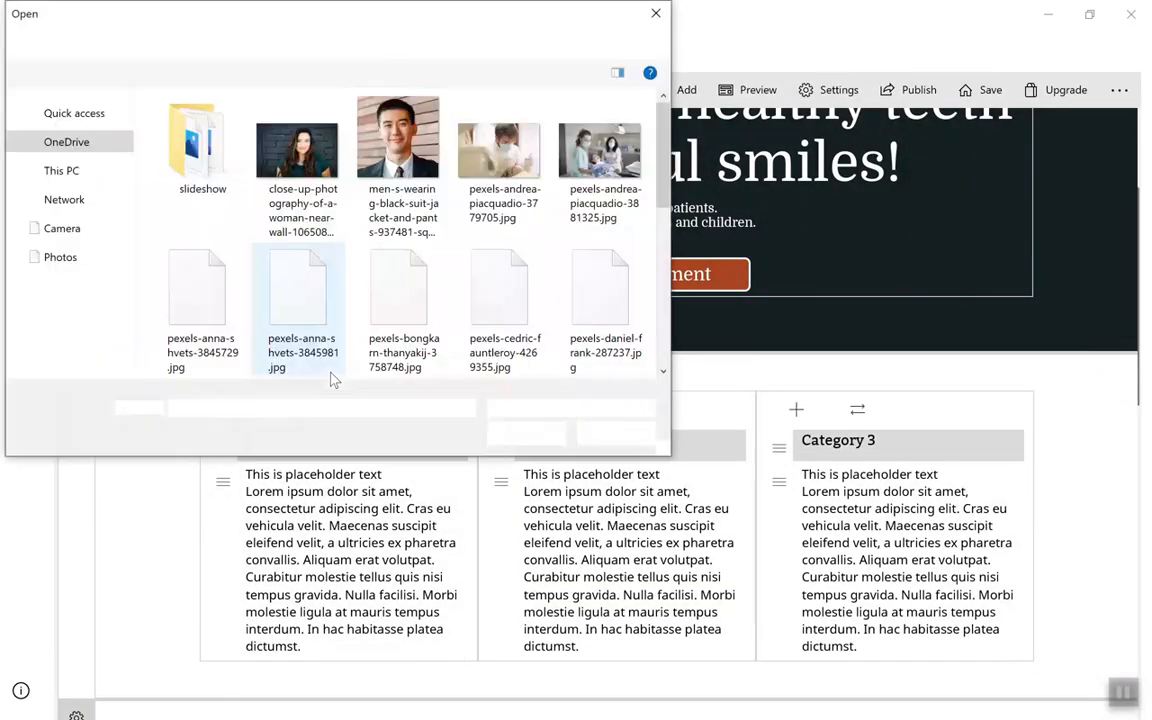
pyautogui.click(437, 340)
pyautogui.click(532, 433)
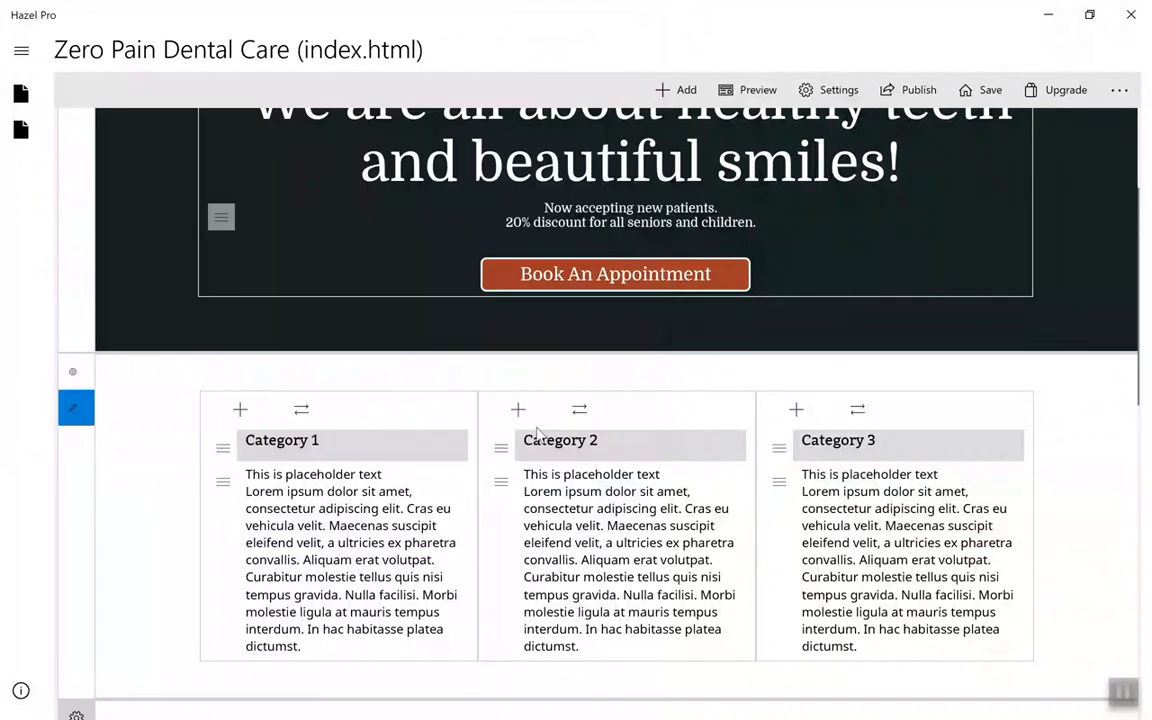
# Step: Move the tablet photo in the Category 1 column up until it sits above the heading
pyautogui.scroll(-3, 540, 438)
pyautogui.click(371, 456)
pyautogui.click(345, 364)
pyautogui.click(291, 212)
pyautogui.click(305, 552)
# Step: Insert the photo pexels-anna-shvets-3845981.jpg from the slideshow folder into the Category 2 column
pyautogui.click(518, 134)
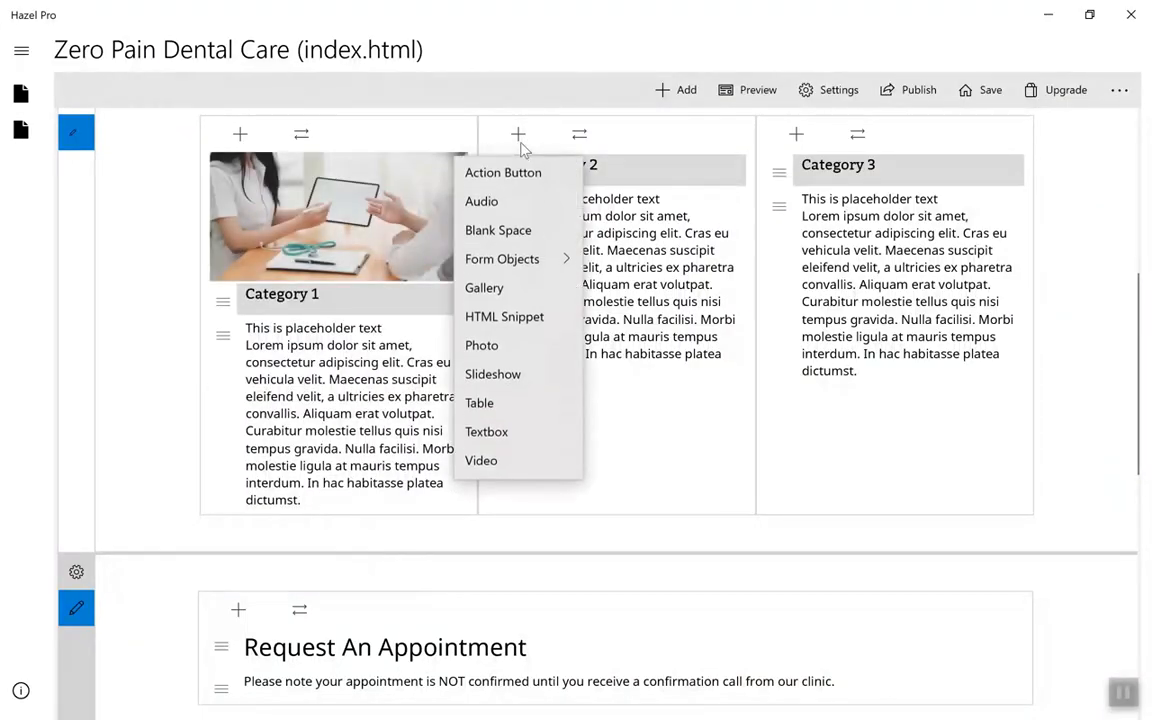
pyautogui.click(532, 350)
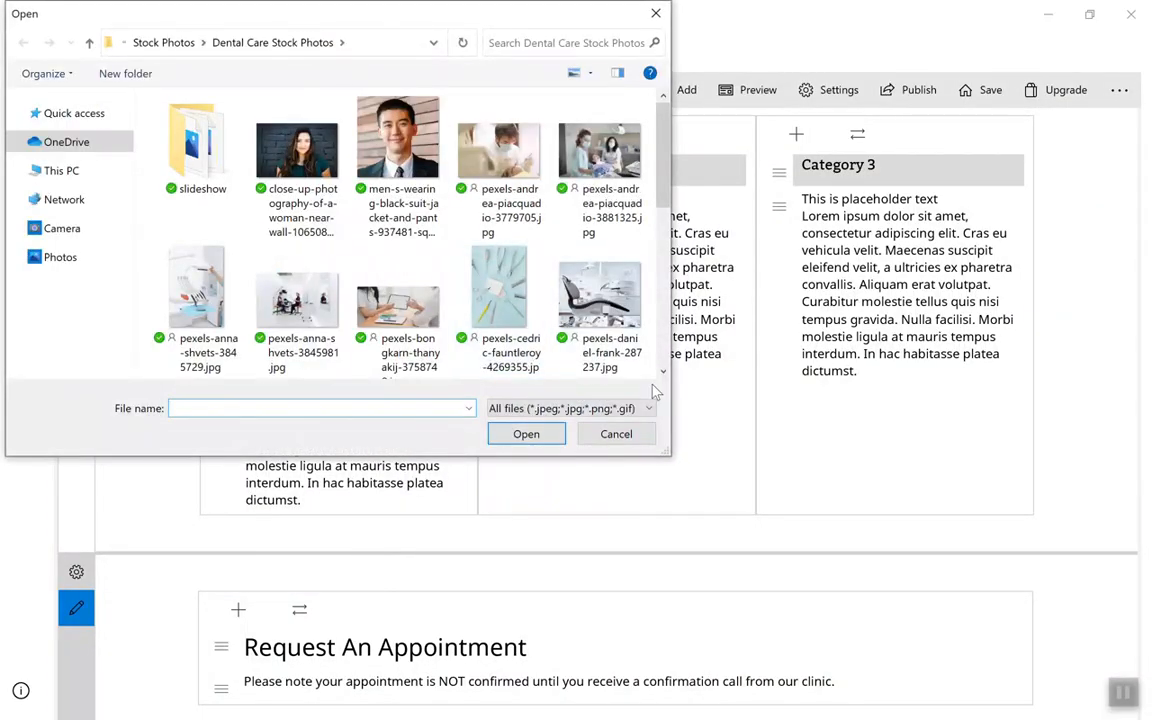
pyautogui.click(663, 373)
pyautogui.doubleClick(197, 138)
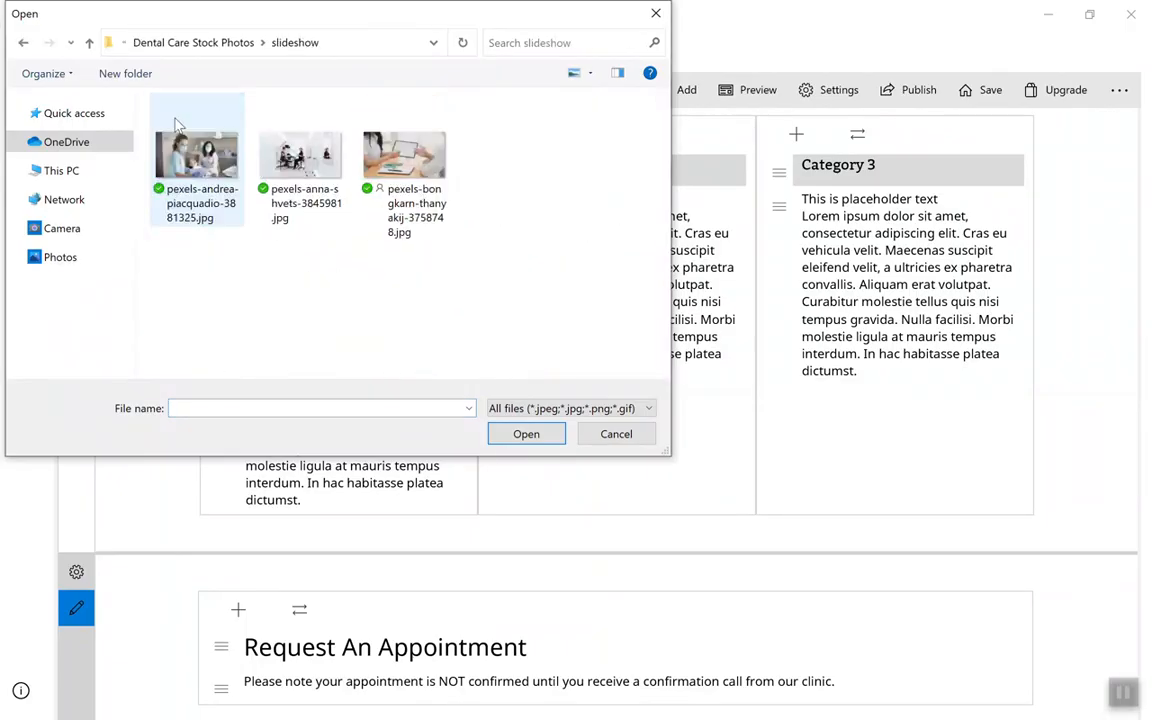
pyautogui.click(270, 125)
pyautogui.click(530, 434)
# Step: Move the clinic room photo in the Category 2 column up until it sits above the heading
pyautogui.click(548, 441)
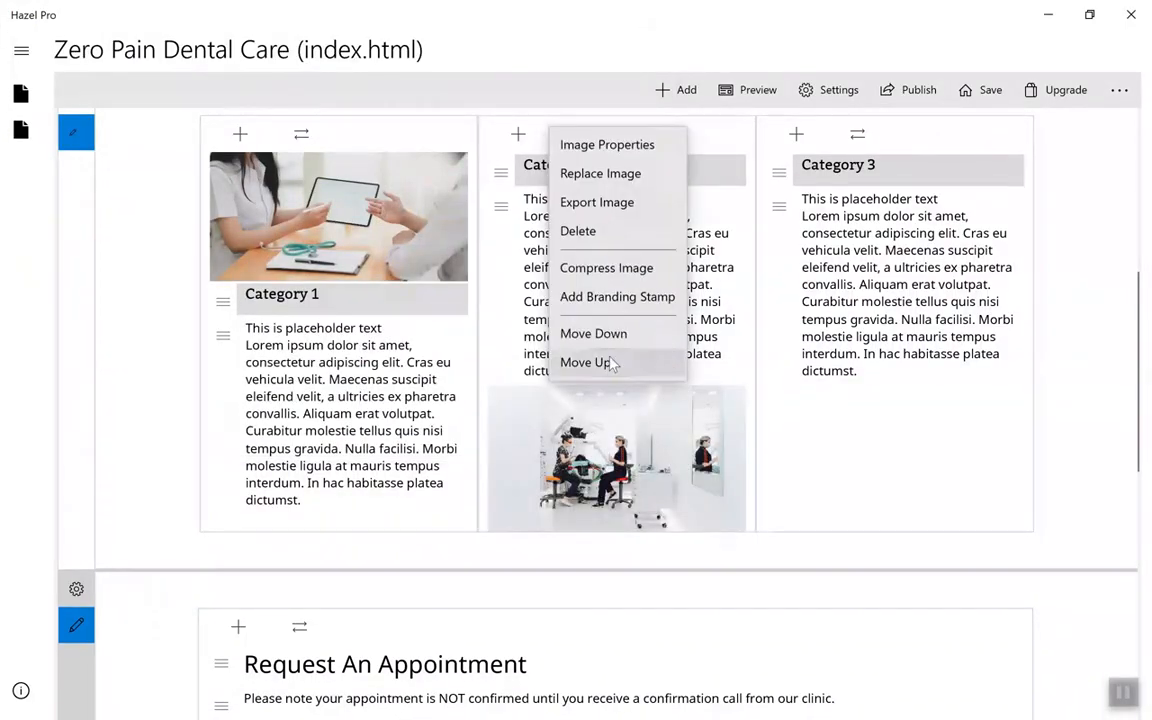
pyautogui.click(585, 362)
pyautogui.click(615, 318)
pyautogui.click(645, 575)
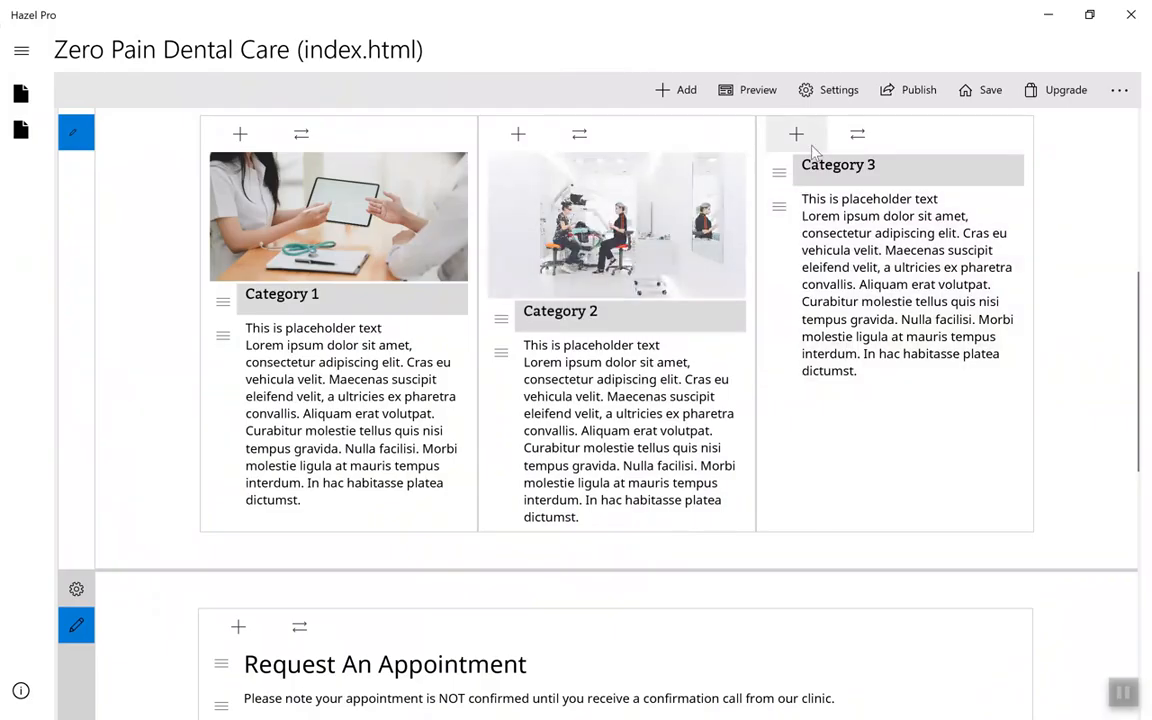
# Step: Insert the photo pexels-andrea-piacquadio-3881325.jpg into the Category 3 column
pyautogui.click(796, 133)
pyautogui.click(790, 347)
pyautogui.click(198, 149)
pyautogui.click(524, 432)
# Step: Move the dental treatment photo in the Category 3 column up until it sits above the heading
pyautogui.click(816, 419)
pyautogui.click(880, 364)
pyautogui.click(855, 268)
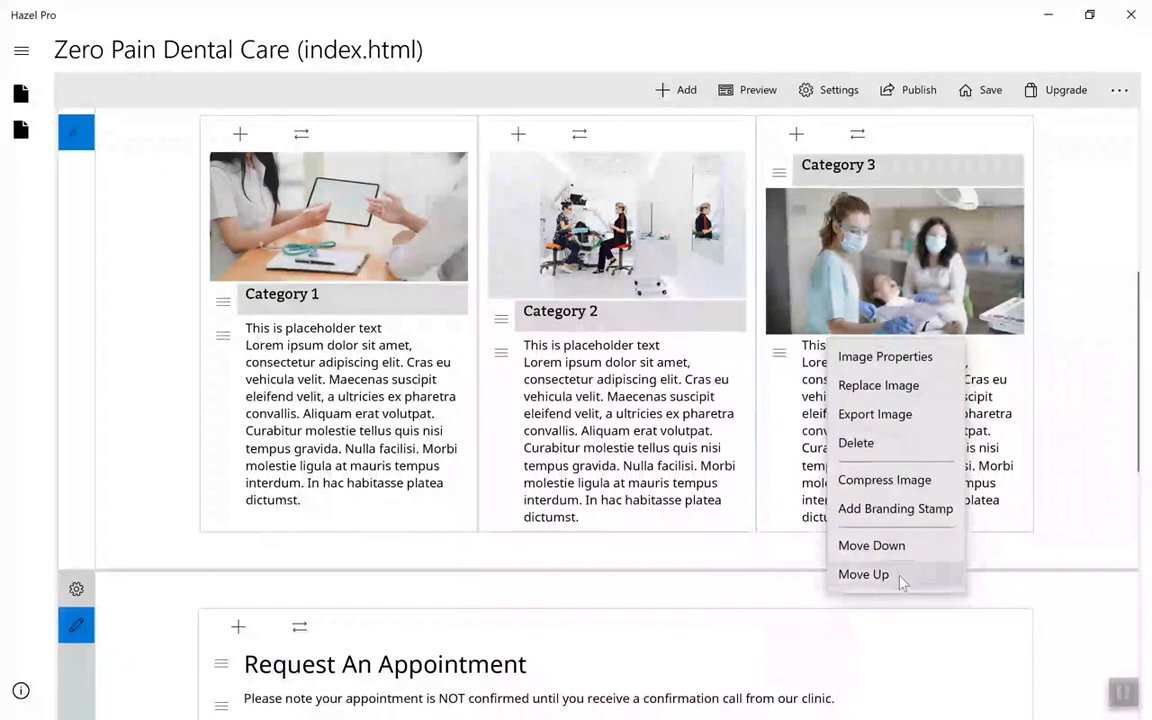
pyautogui.click(894, 573)
# Step: Change the three category headings, in order, to "Zero pain dental care", "Dental hygiene" and "Free whitening for new patients"
pyautogui.click(376, 293)
pyautogui.hotkey('ctrl', 'a')
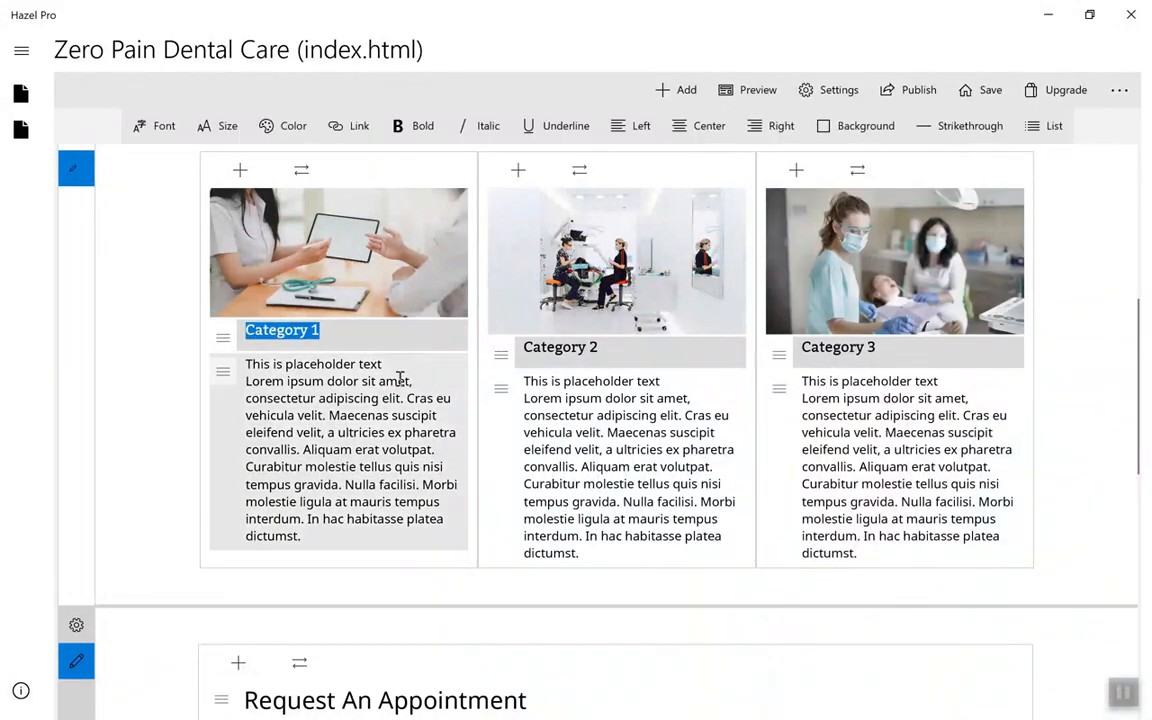
pyautogui.write('Zero pain dental care')
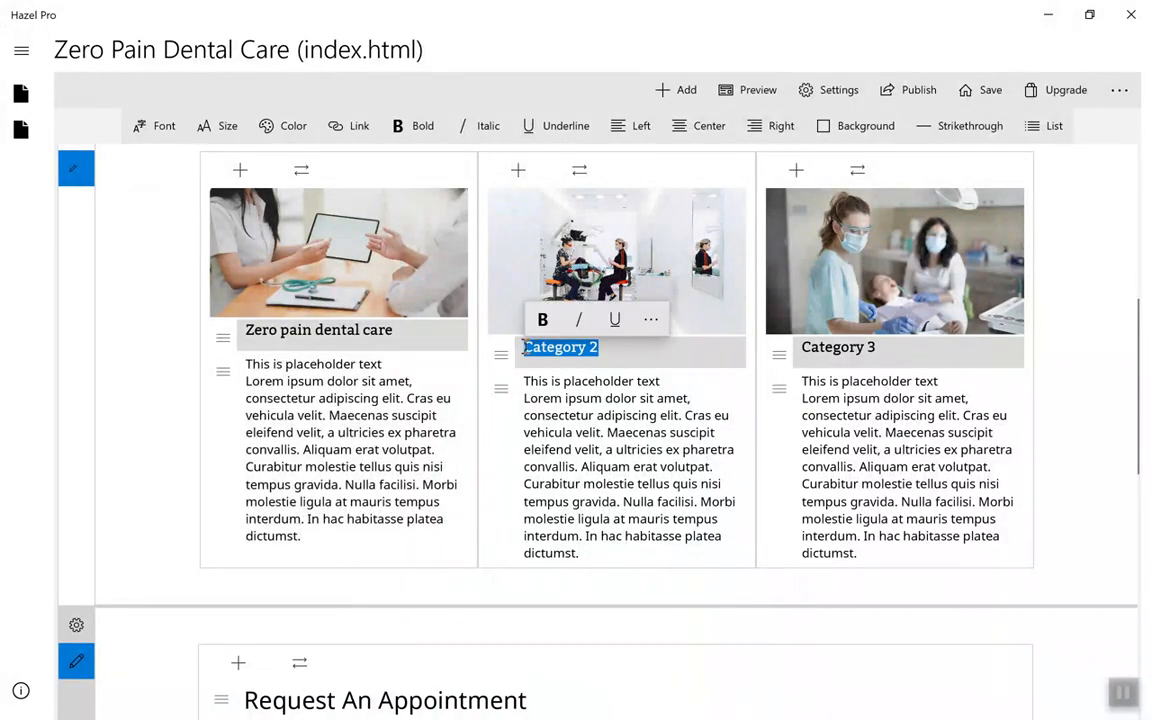
pyautogui.write('Dental hygiene')
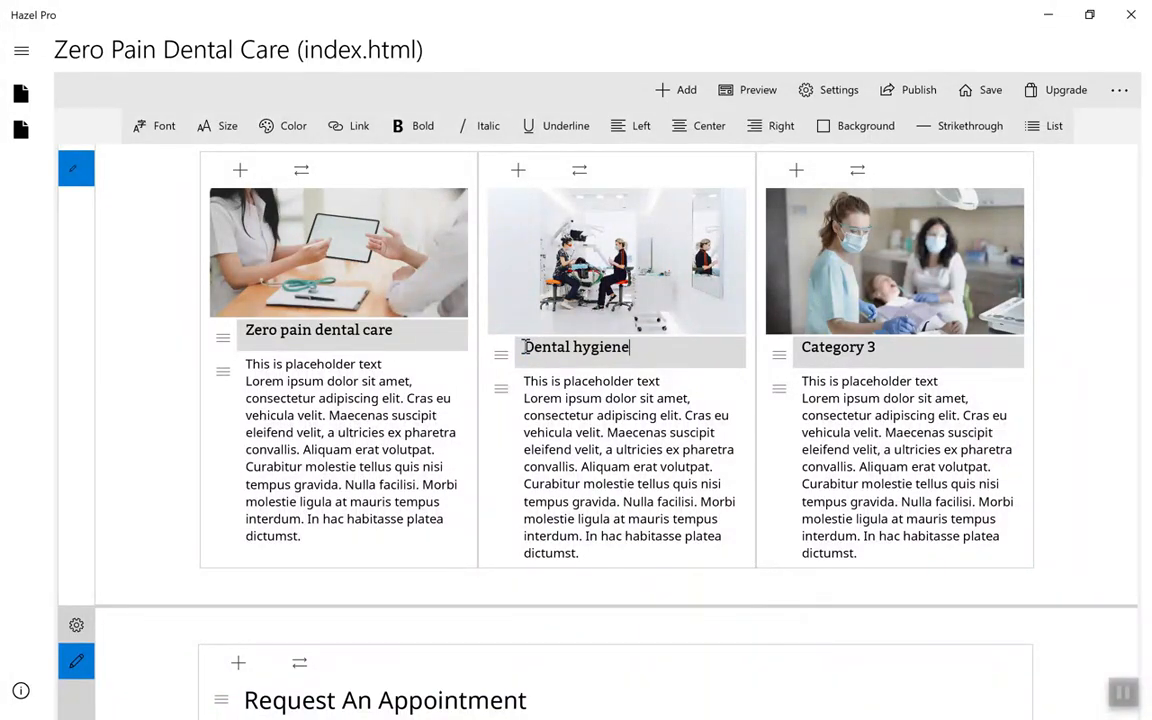
pyautogui.click(931, 347)
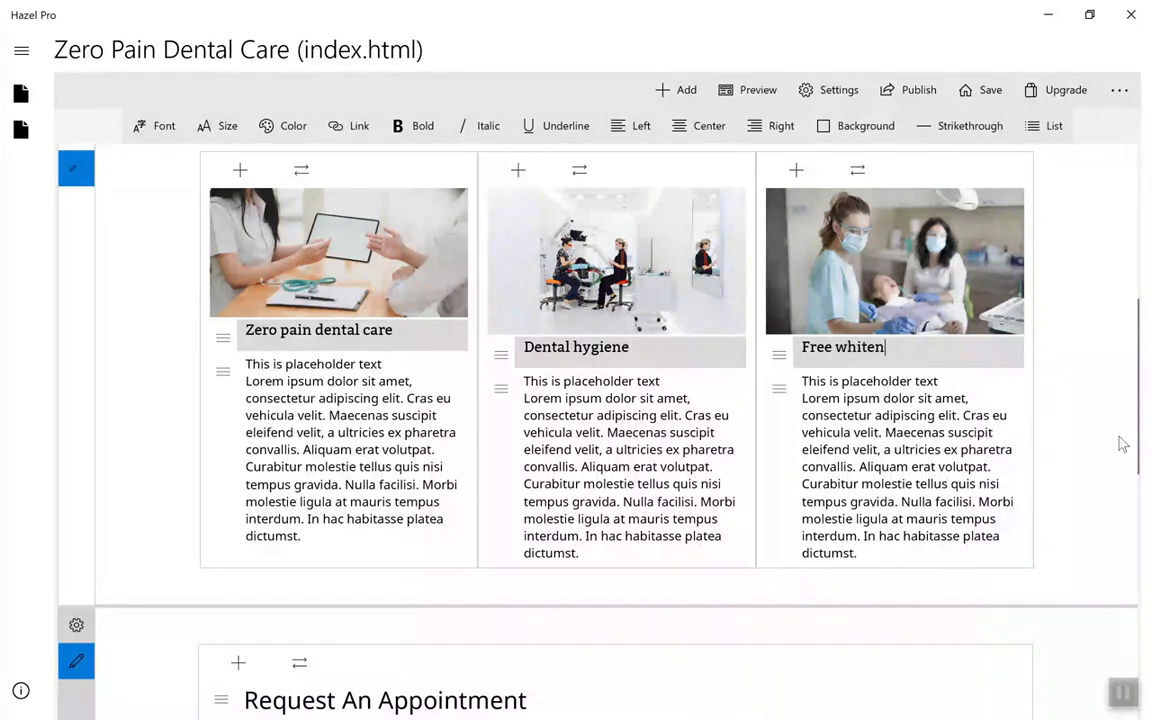
pyautogui.write('Free whitening for new patients')
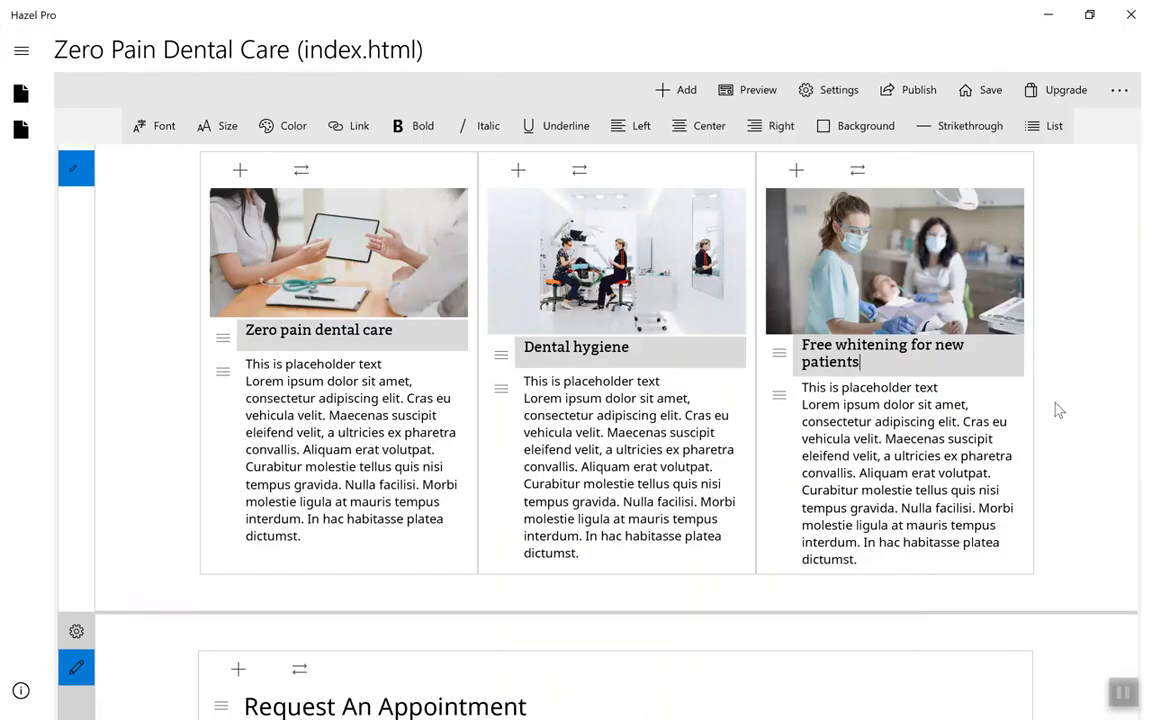
# Step: Set the section ID of the Request An Appointment section to "bookanappointment"
pyautogui.scroll(5, 1057, 406)
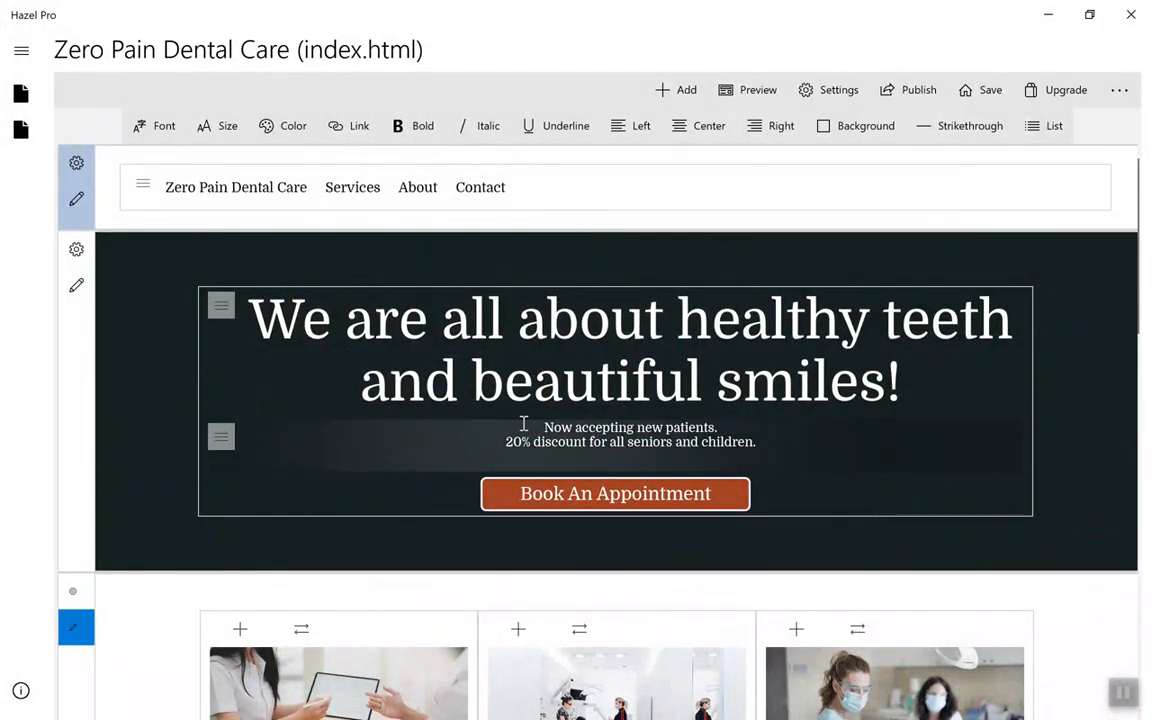
pyautogui.scroll(-10, 90, 530)
pyautogui.scroll(5, 90, 541)
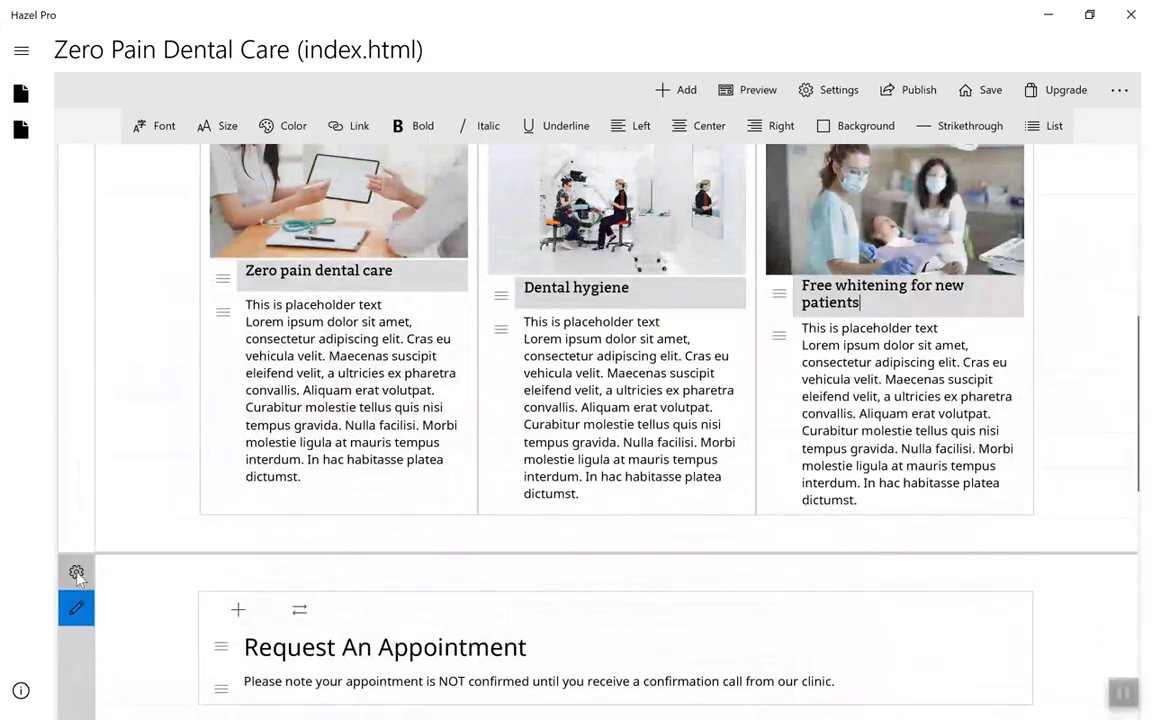
pyautogui.scroll(-2, 78, 577)
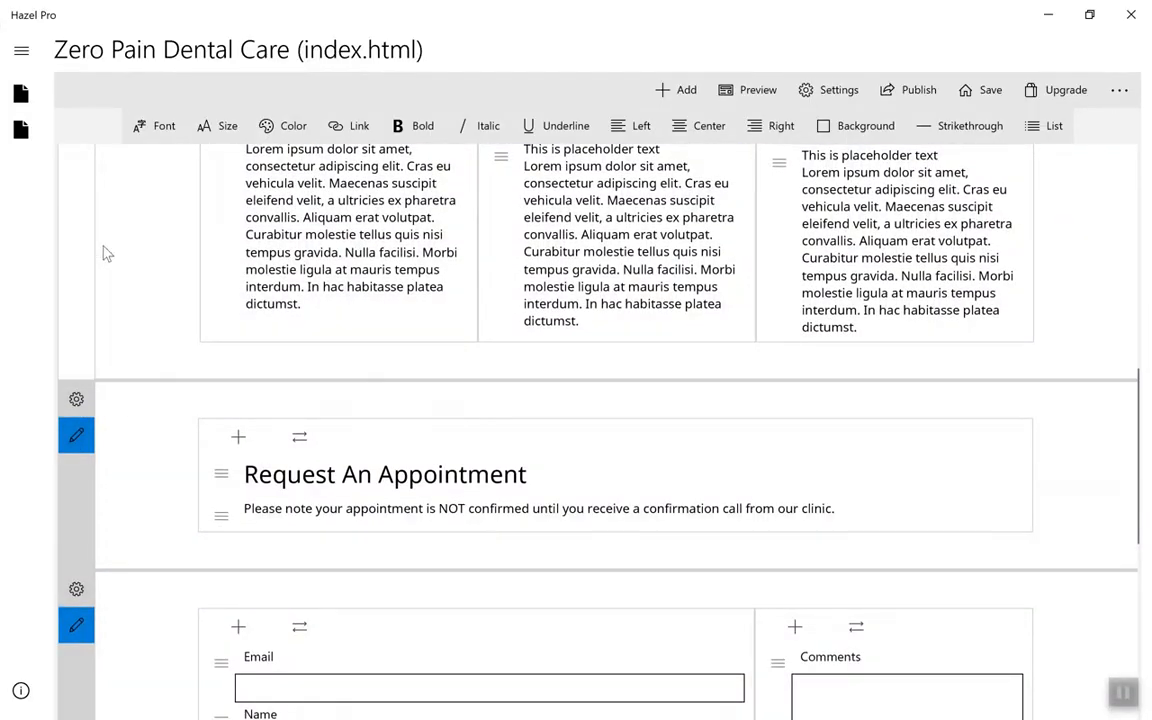
pyautogui.click(77, 398)
pyautogui.scroll(-3, 587, 432)
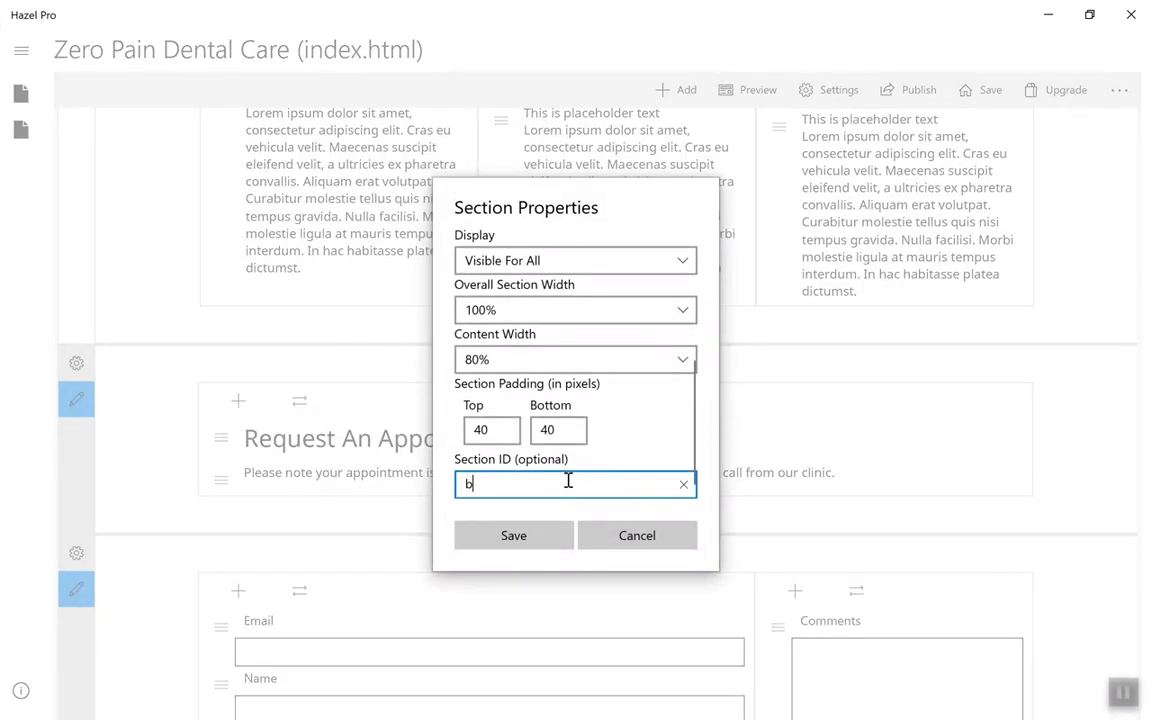
pyautogui.click(520, 535)
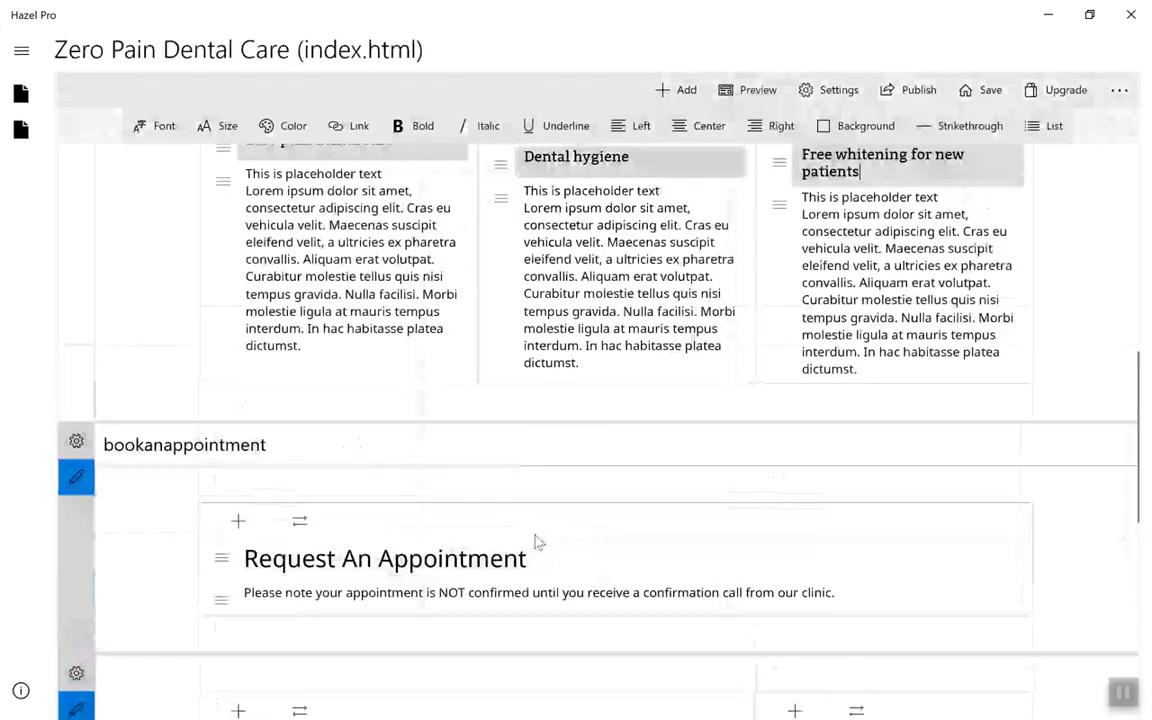
# Step: Link the banner's Book An Appointment button to the bookanappointment section
pyautogui.scroll(5, 545, 530)
pyautogui.click(590, 468)
pyautogui.click(615, 362)
pyautogui.scroll(-4, 620, 400)
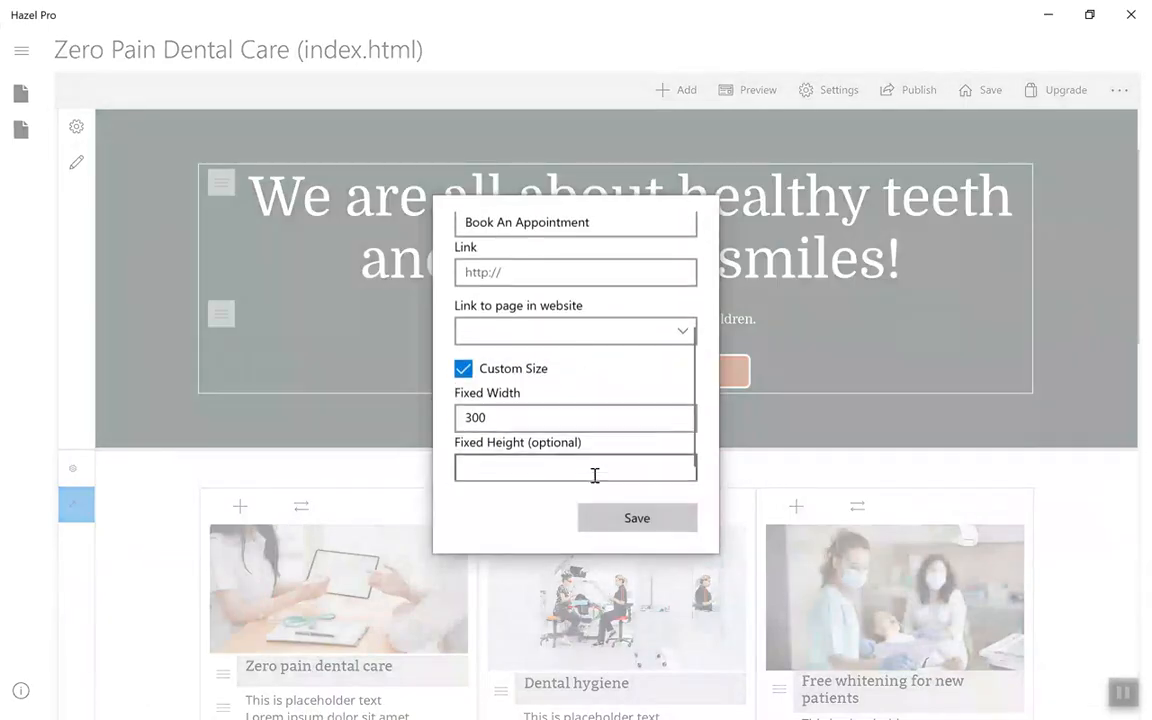
pyautogui.click(576, 327)
pyautogui.click(576, 345)
pyautogui.click(620, 515)
# Step: Preview the page and test the link of the Book An Appointment button
pyautogui.scroll(2, 530, 468)
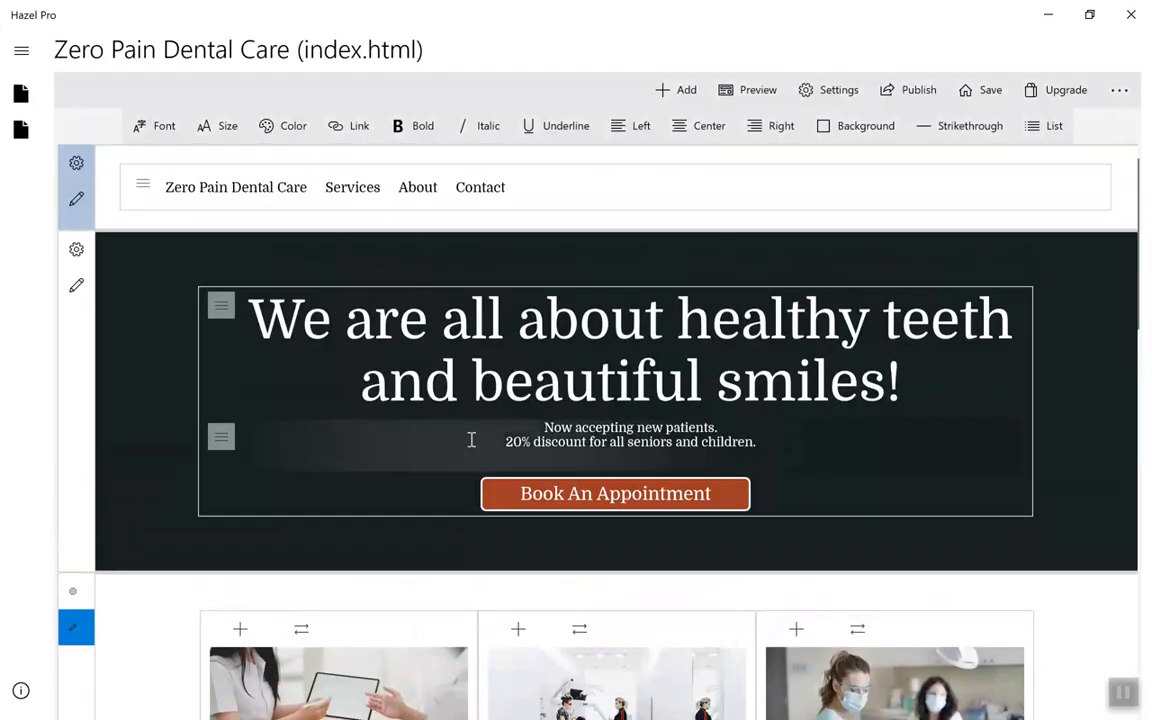
pyautogui.click(748, 97)
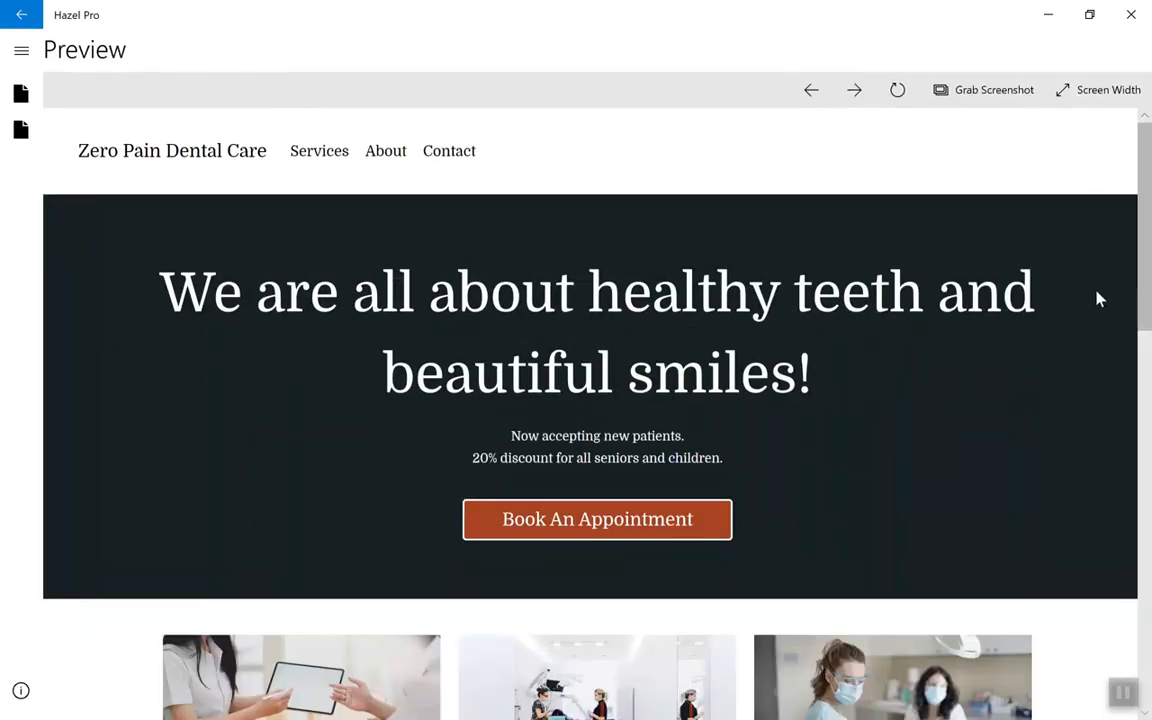
pyautogui.scroll(-10, 733, 489)
pyautogui.scroll(10, 733, 489)
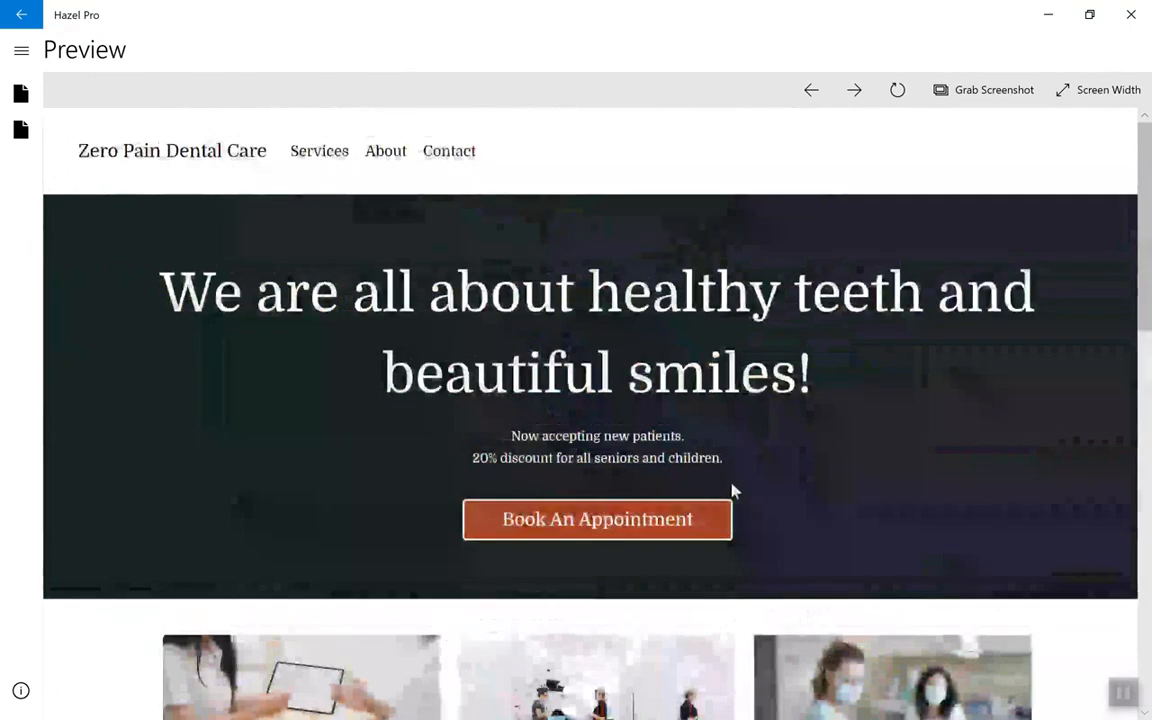
pyautogui.click(704, 527)
pyautogui.scroll(10, 1097, 379)
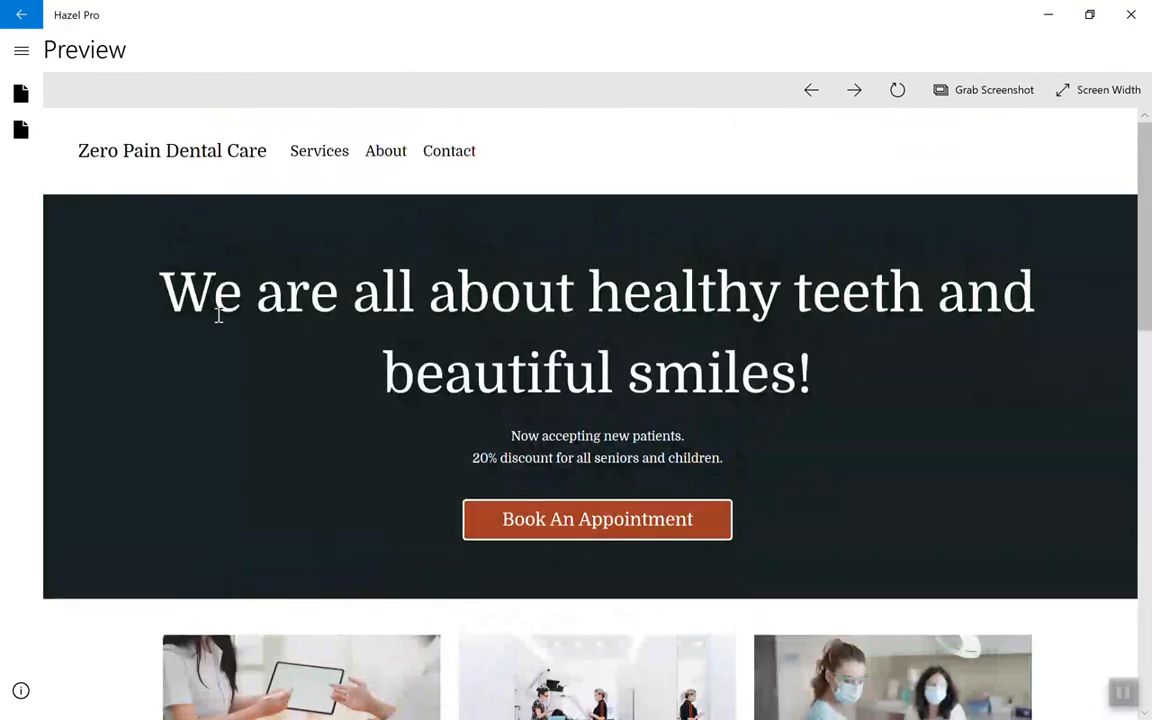
# Step: Add a navigation menu item labelled "Book An Appointment" that links to #bookanappointment
pyautogui.click(20, 15)
pyautogui.click(76, 127)
pyautogui.click(160, 303)
pyautogui.click(598, 150)
pyautogui.click(591, 22)
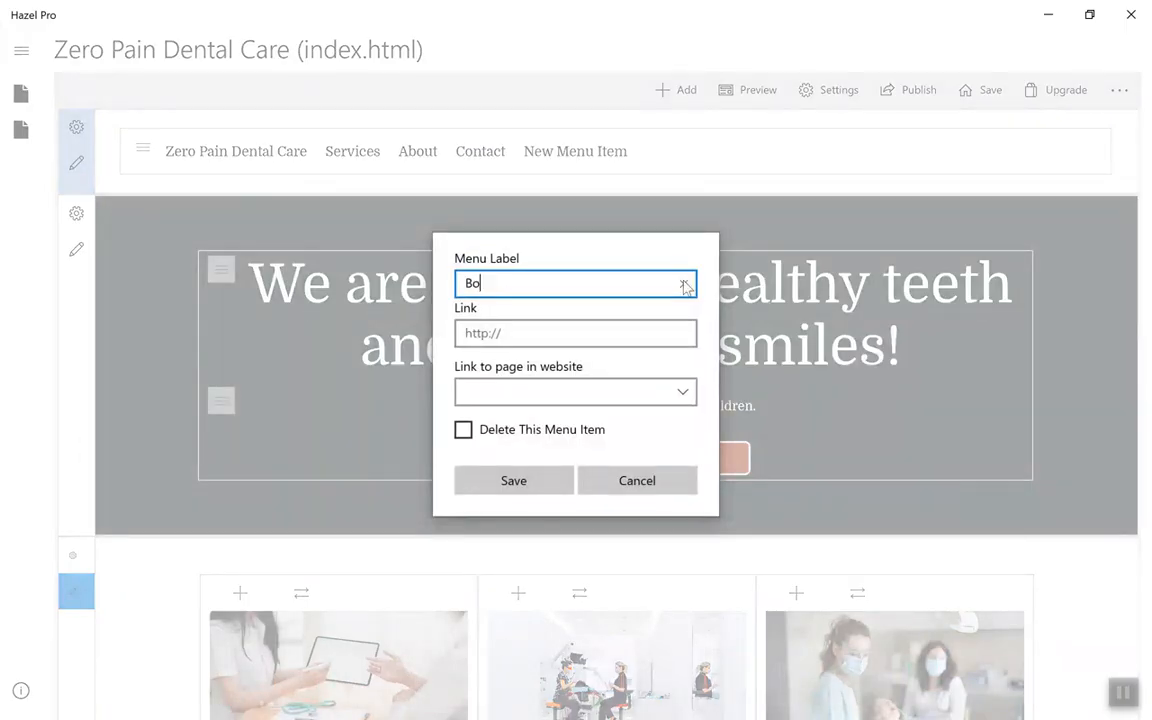
pyautogui.click(617, 392)
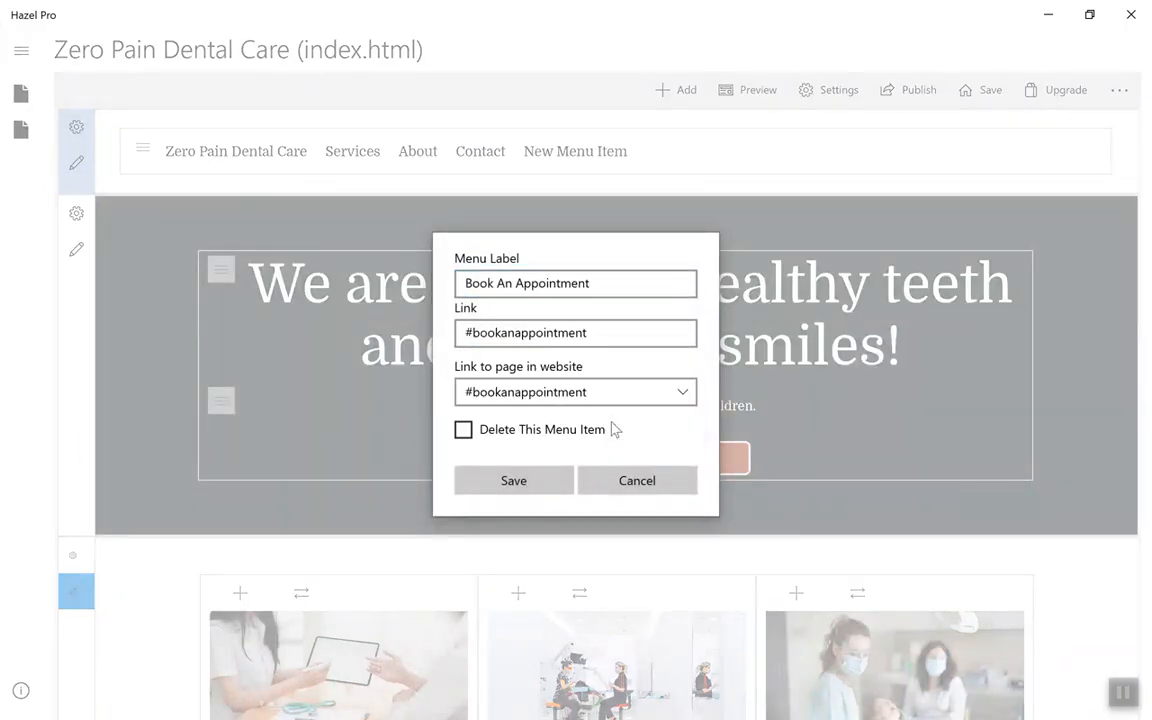
pyautogui.click(612, 429)
pyautogui.click(553, 485)
# Step: Preview the page again to check the Book An Appointment menu item and the page content
pyautogui.click(741, 95)
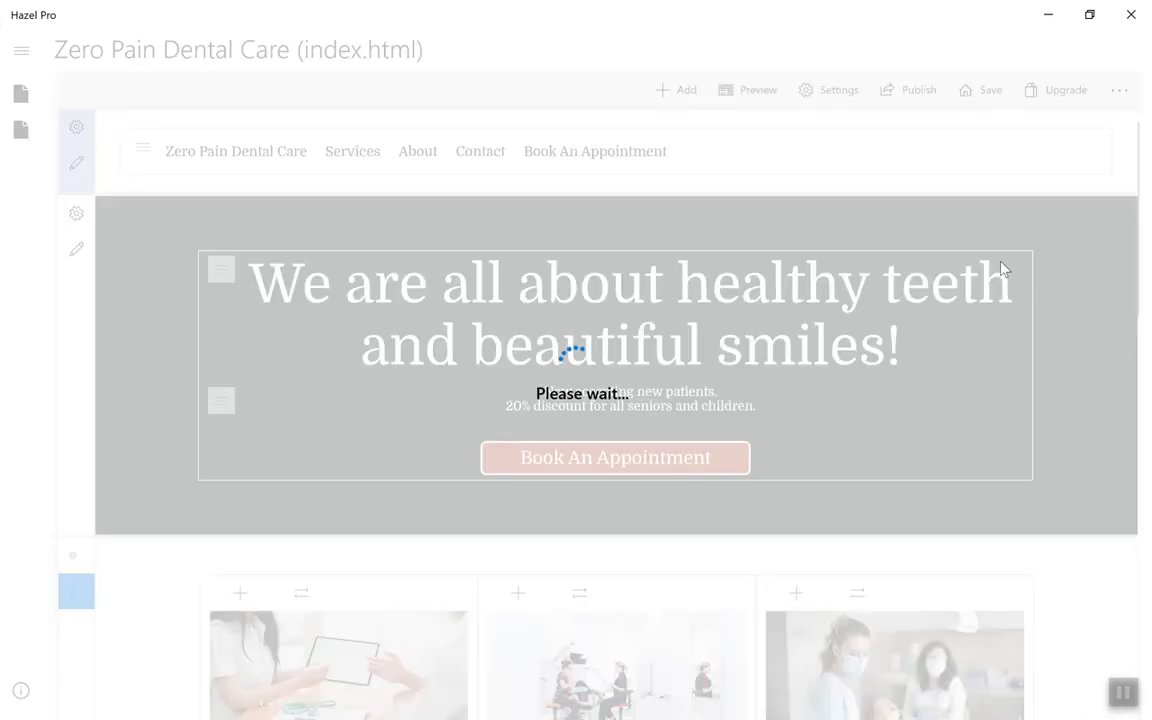
pyautogui.scroll(-5, 1119, 309)
pyautogui.scroll(-2, 1121, 310)
pyautogui.scroll(7, 1121, 310)
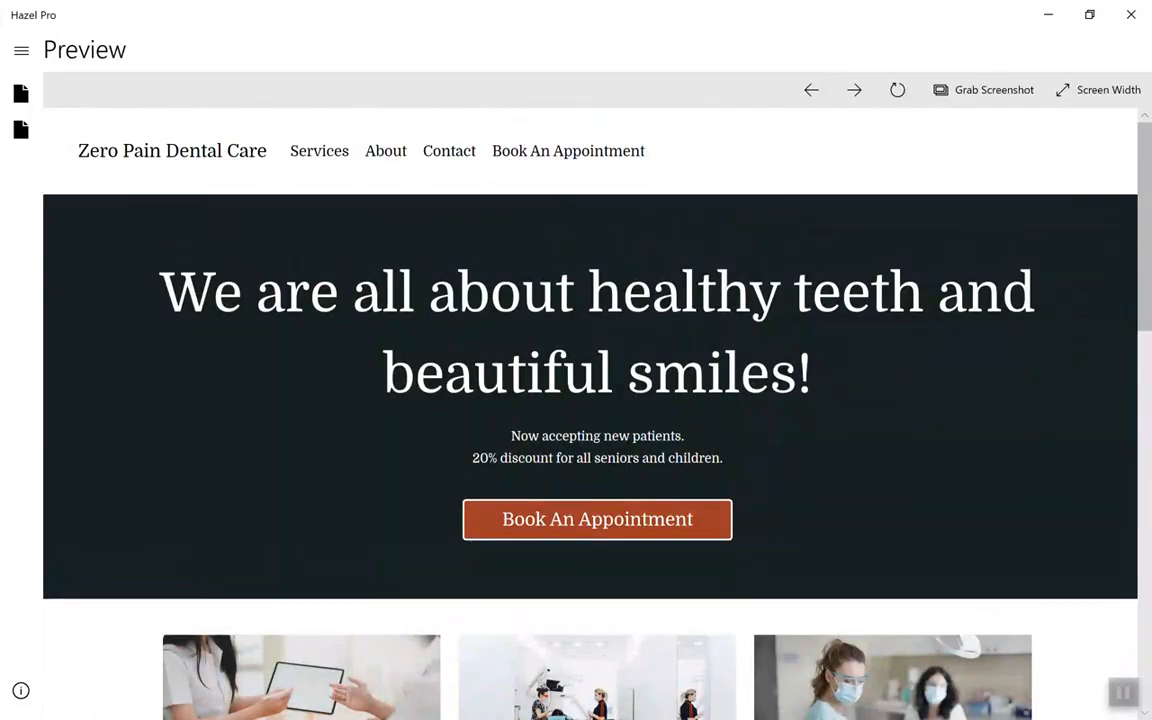
# Step: Return to the editor and create a new page titled "Meet Our Doctors"
pyautogui.click(21, 50)
pyautogui.click(676, 90)
pyautogui.click(670, 165)
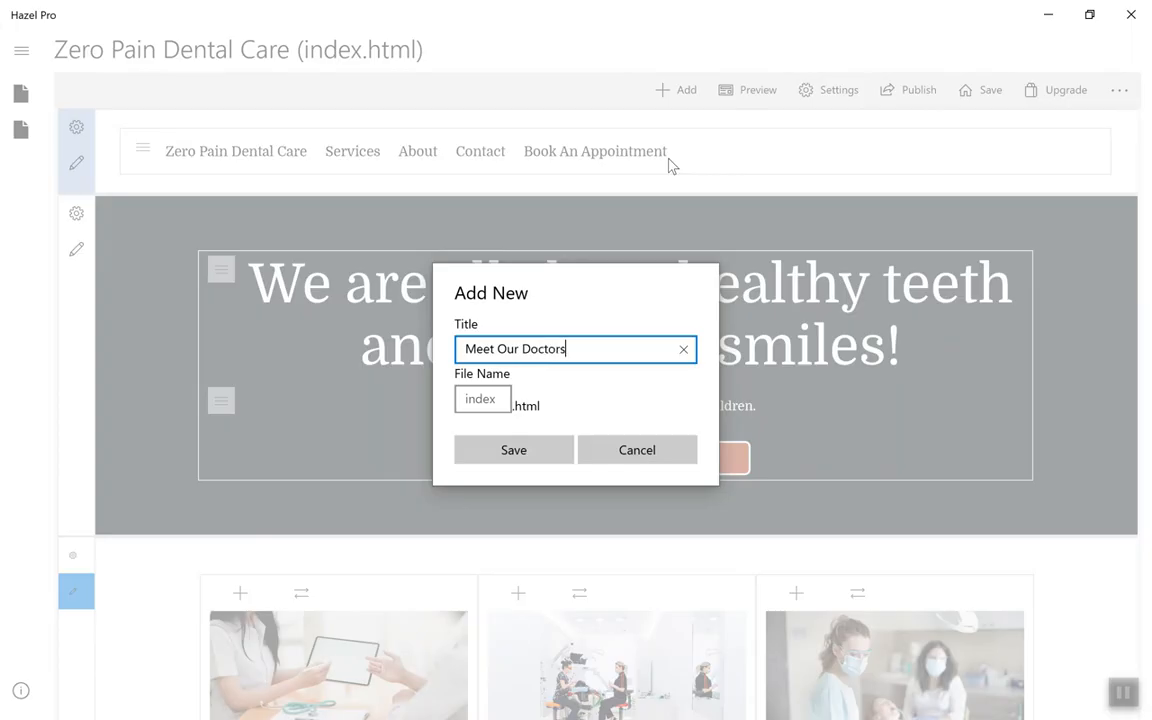
pyautogui.click(543, 450)
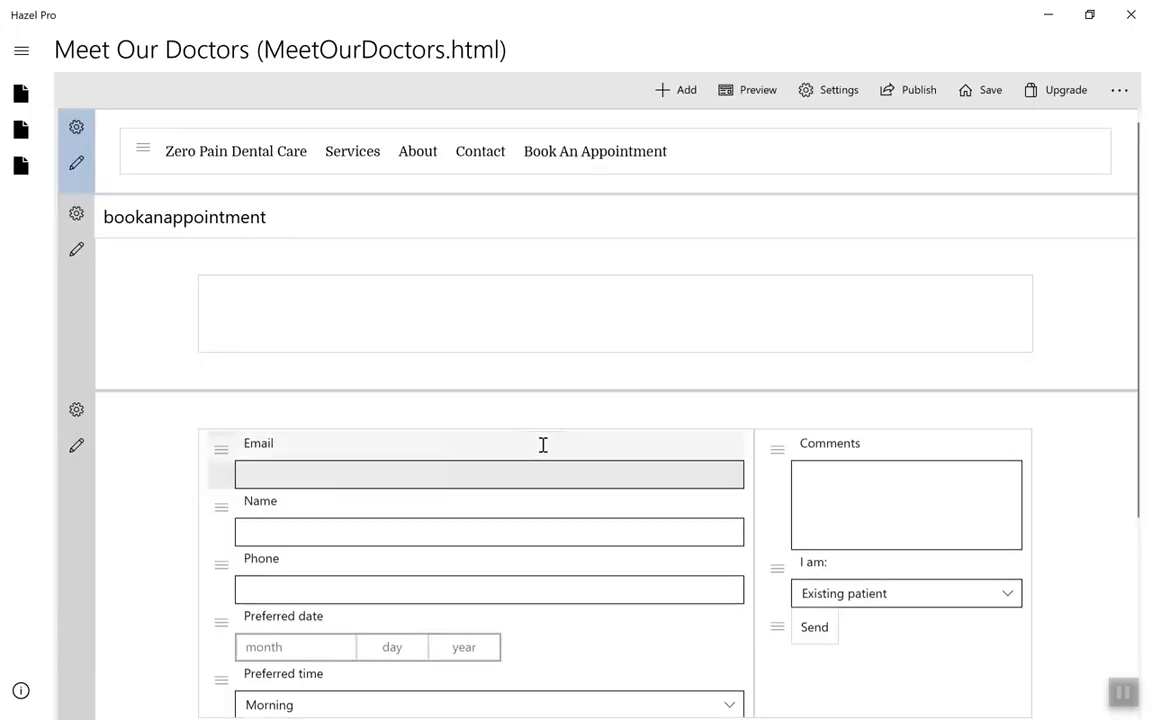
# Step: Add a single column section and a 2 column section with 1:2 ratio to the Meet Our Doctors page
pyautogui.click(689, 94)
pyautogui.moveTo(700, 126)
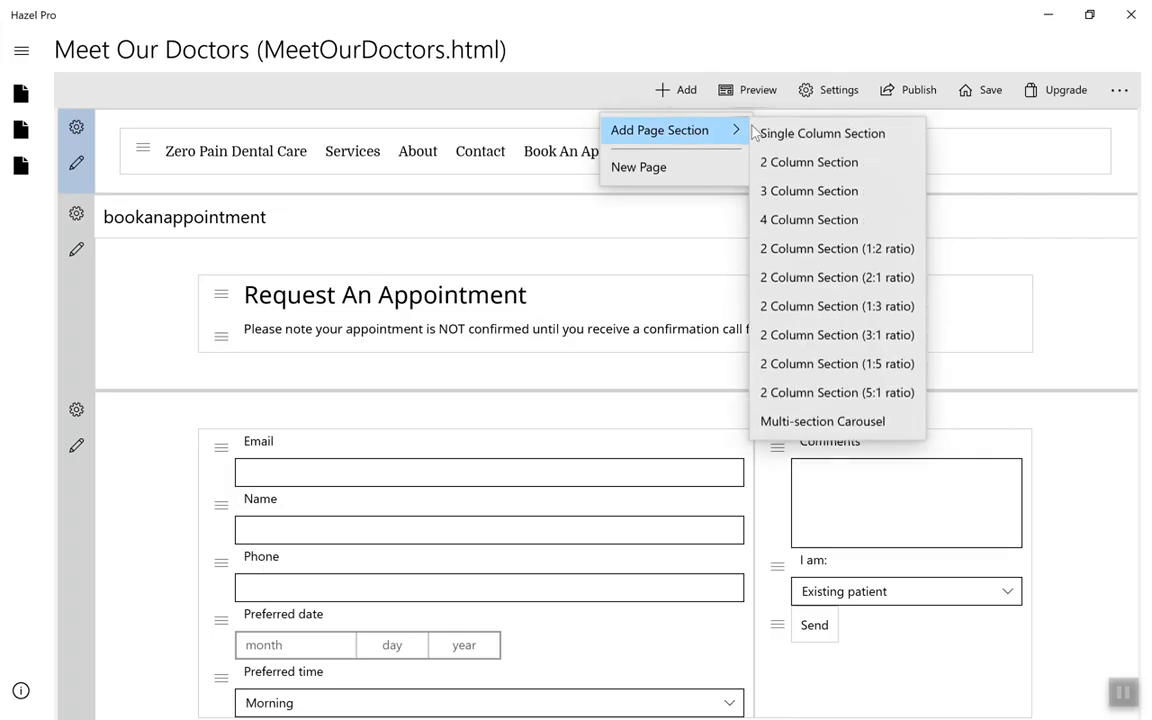
pyautogui.click(800, 130)
pyautogui.click(676, 90)
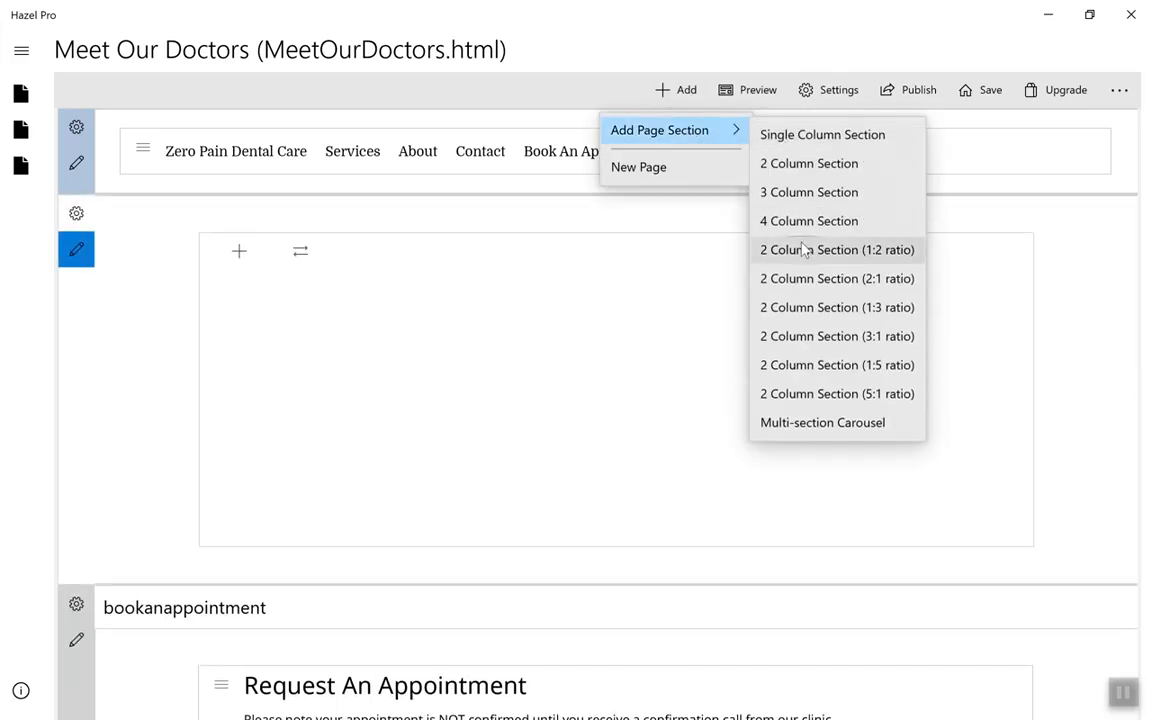
pyautogui.click(790, 246)
# Step: Insert a textbox reading "Meet Our Doctors" in the single column section
pyautogui.click(228, 265)
pyautogui.click(224, 587)
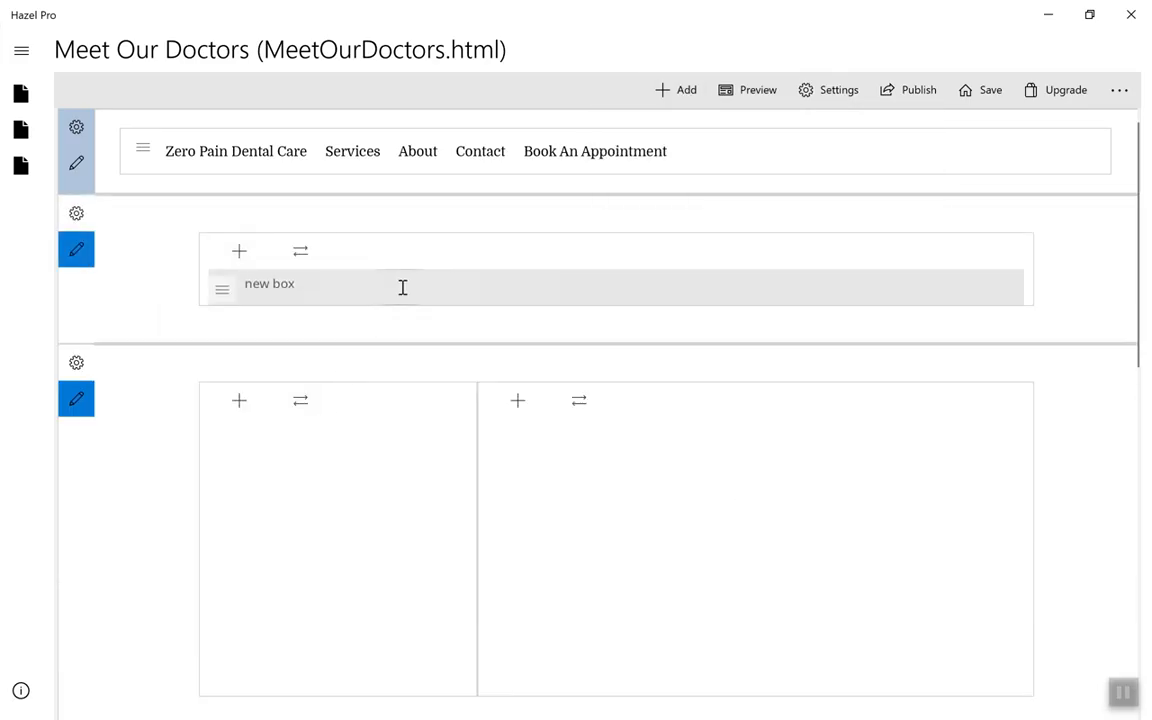
pyautogui.click(398, 293)
pyautogui.write('Meet Our Doctors')
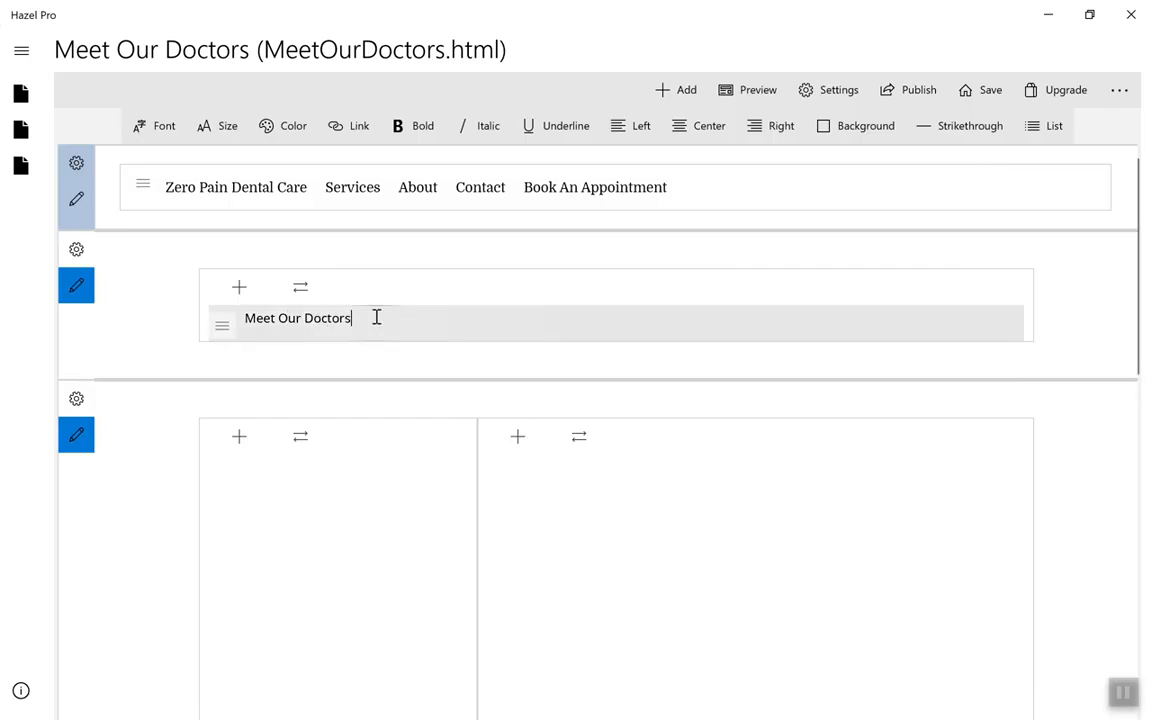
# Step: Set the font size of the "Meet Our Doctors" heading to 25
pyautogui.moveTo(375, 316); pyautogui.dragTo(226, 252)
pyautogui.click(217, 126)
pyautogui.scroll(-3, 193, 409)
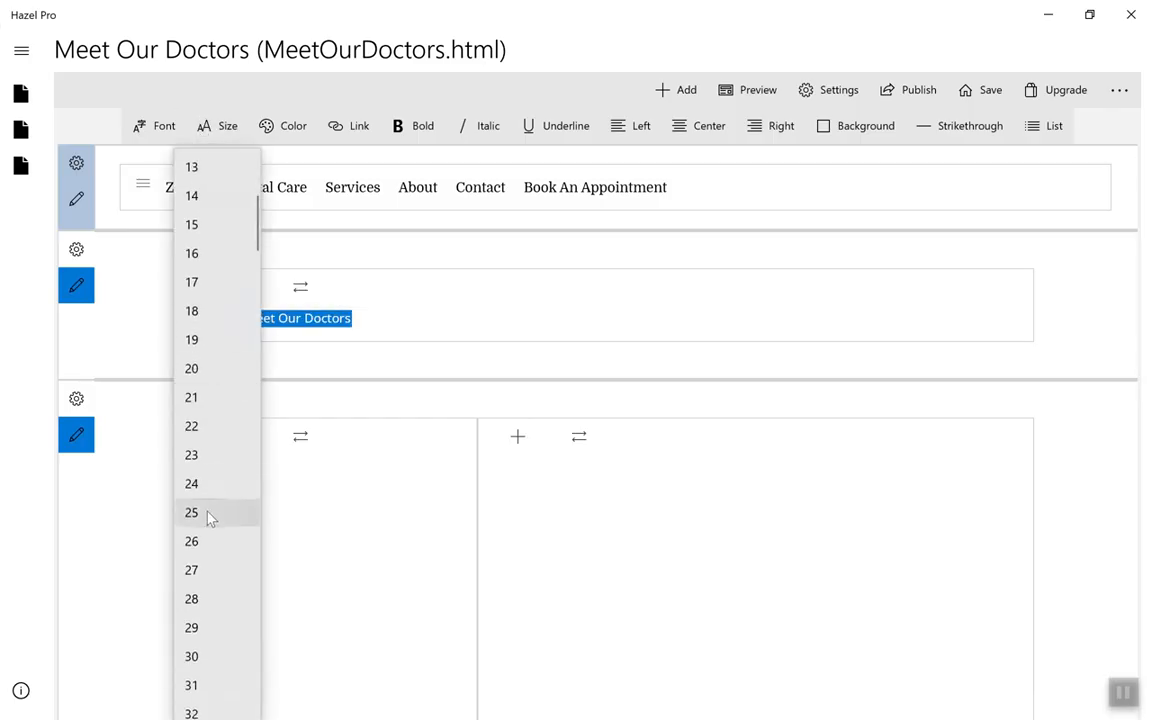
pyautogui.click(208, 515)
# Step: Insert the portrait photo of the male doctor in the narrow column of the 1:2 section
pyautogui.click(241, 451)
pyautogui.click(257, 320)
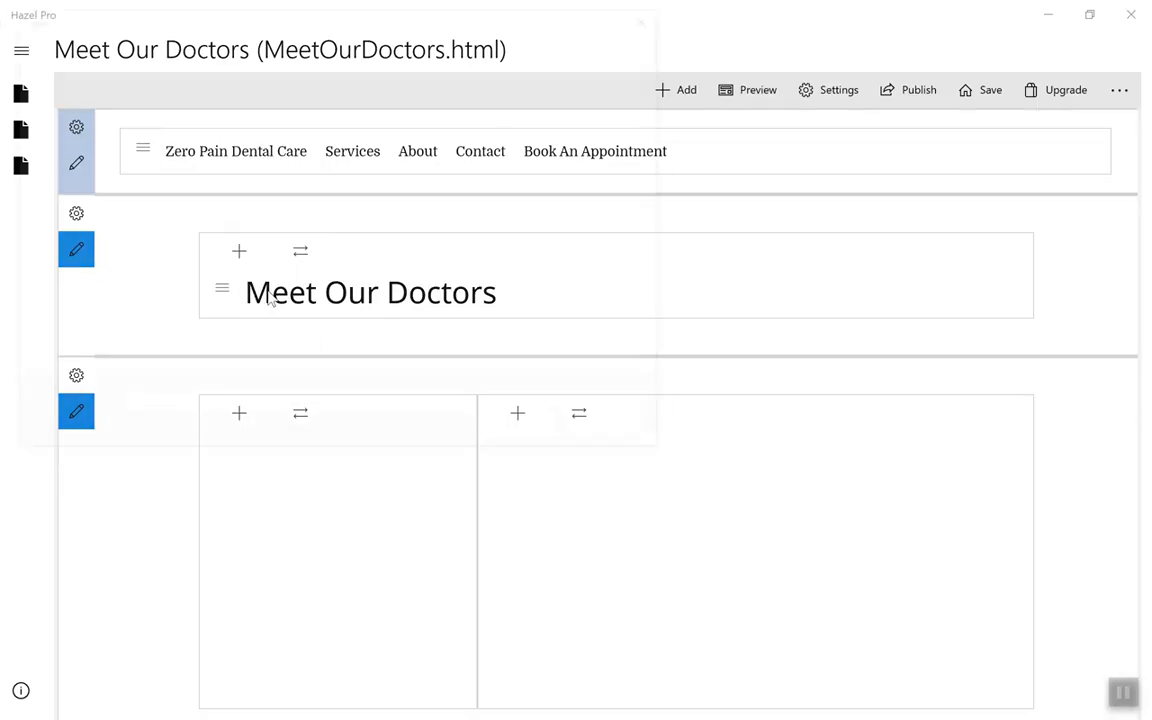
pyautogui.click(185, 42)
pyautogui.click(397, 150)
pyautogui.click(526, 433)
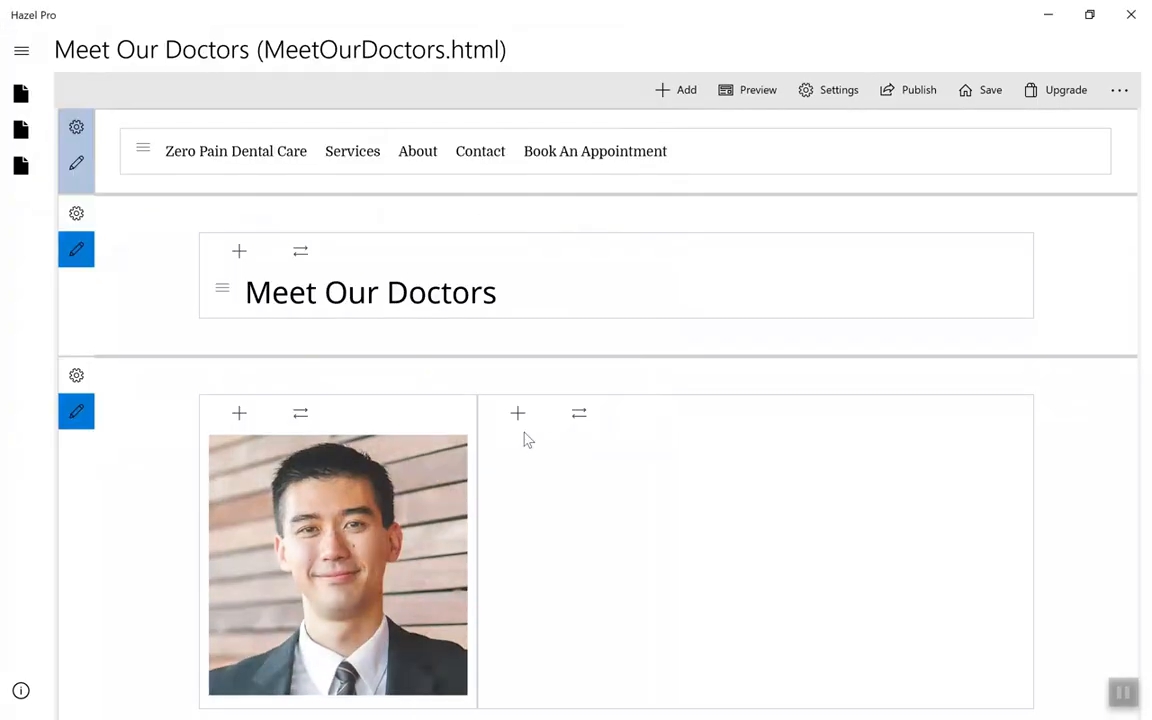
# Step: Insert a textbox with the first doctor's title and full name in the wide column beside his photo
pyautogui.click(517, 413)
pyautogui.click(510, 342)
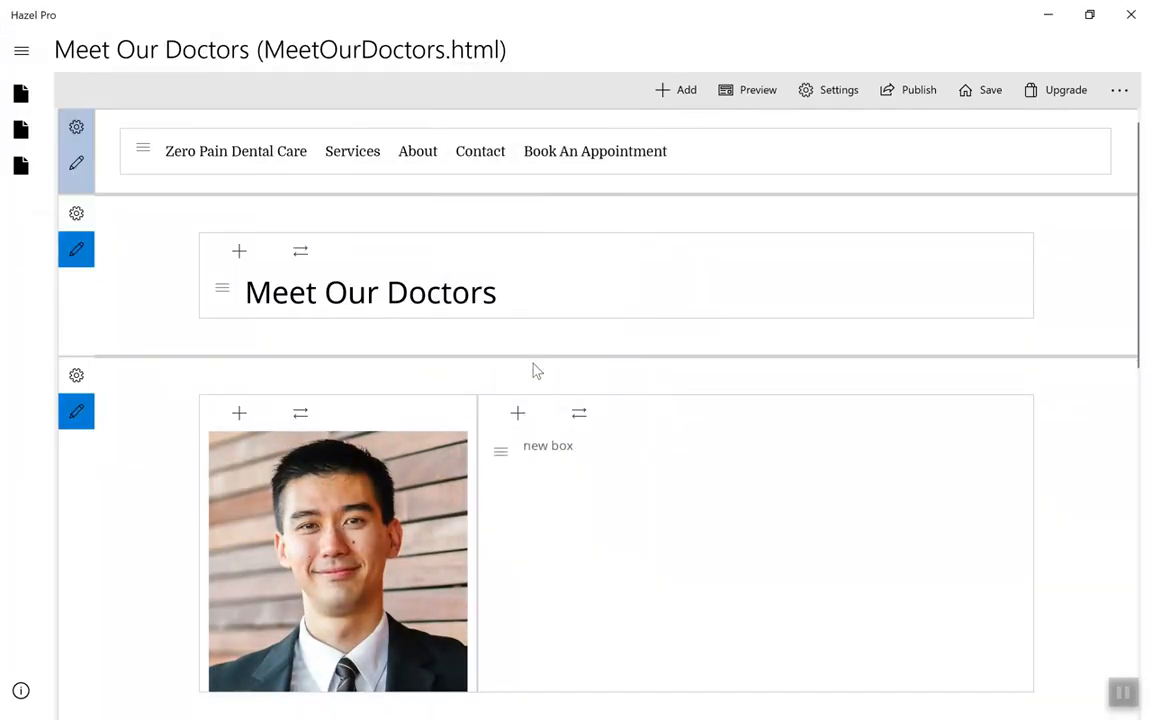
pyautogui.click(543, 445)
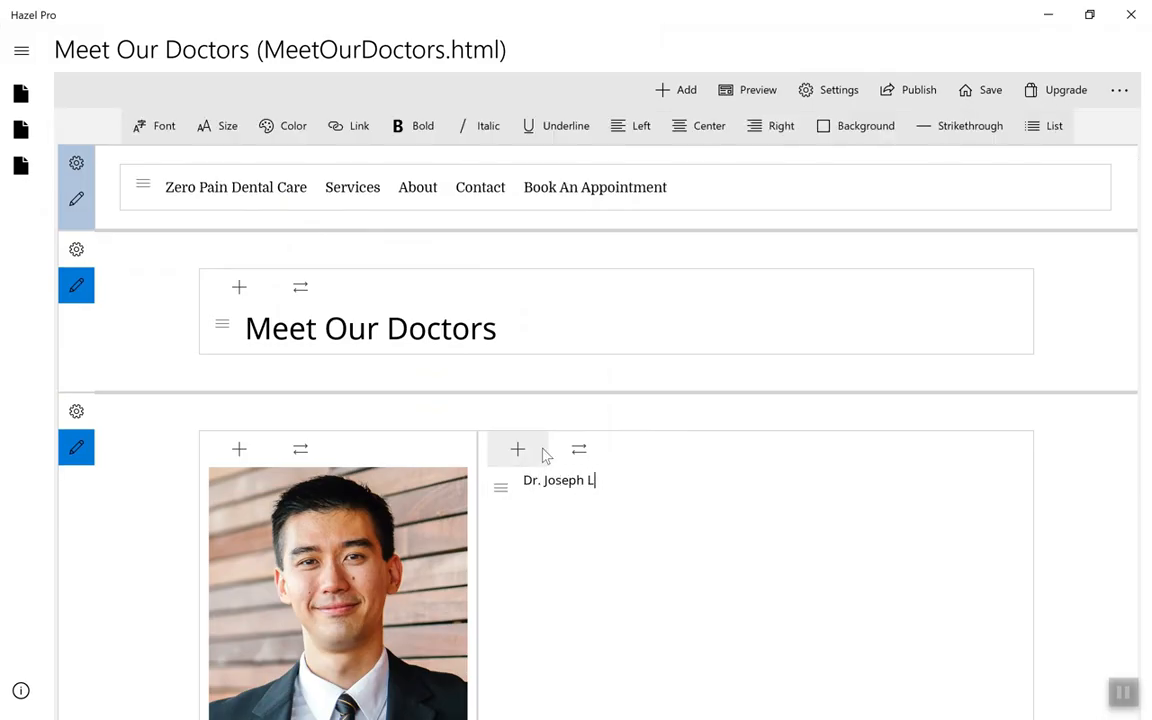
pyautogui.write('Dr. Joseph Lee')
# Step: Add a second textbox beneath the first doctor's name and set the name's font size to 15
pyautogui.click(517, 449)
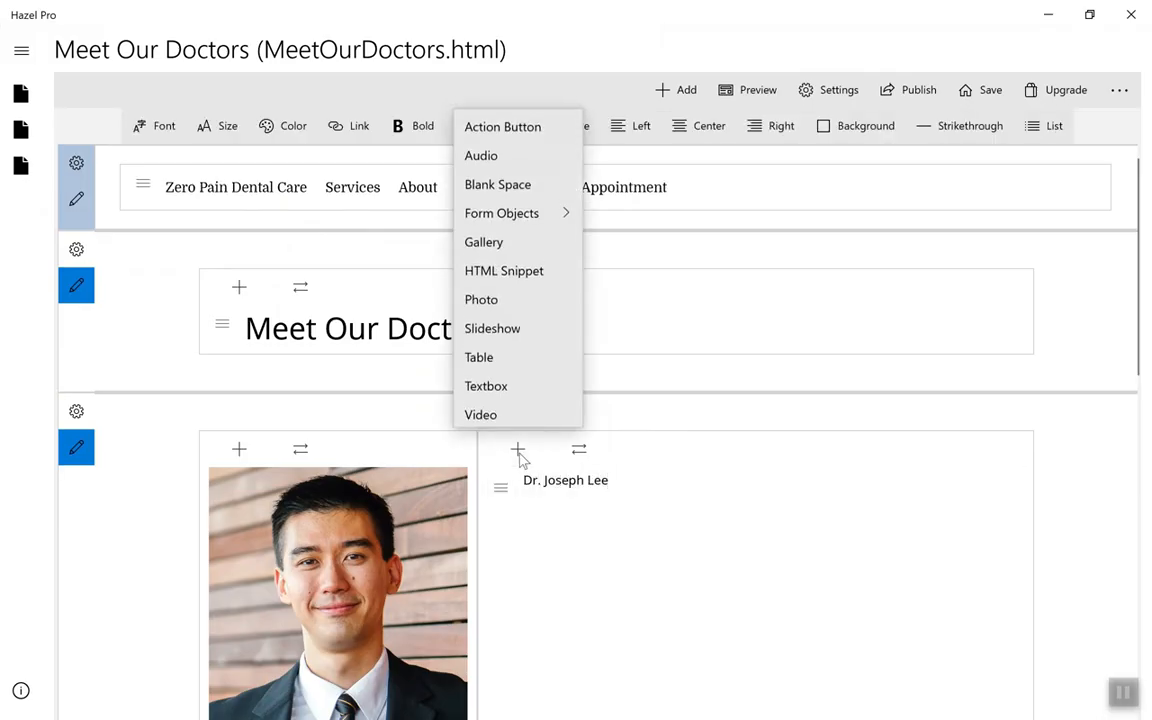
pyautogui.click(525, 385)
pyautogui.moveTo(636, 482); pyautogui.dragTo(514, 473)
pyautogui.click(220, 125)
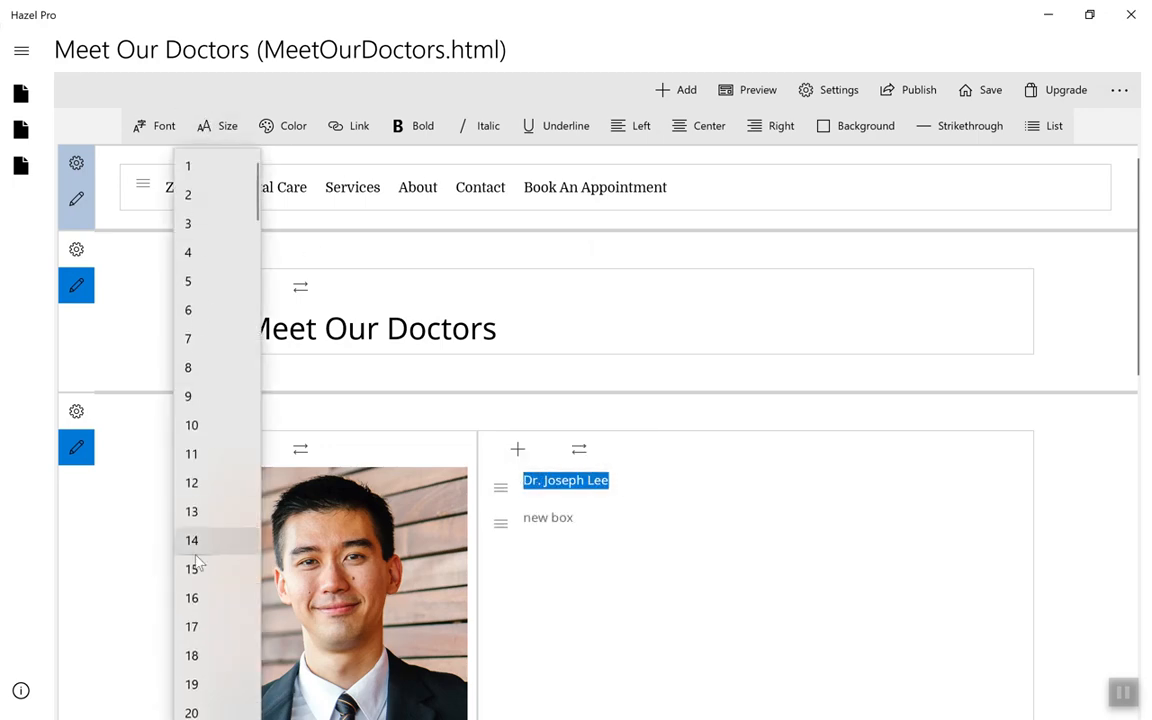
pyautogui.click(218, 540)
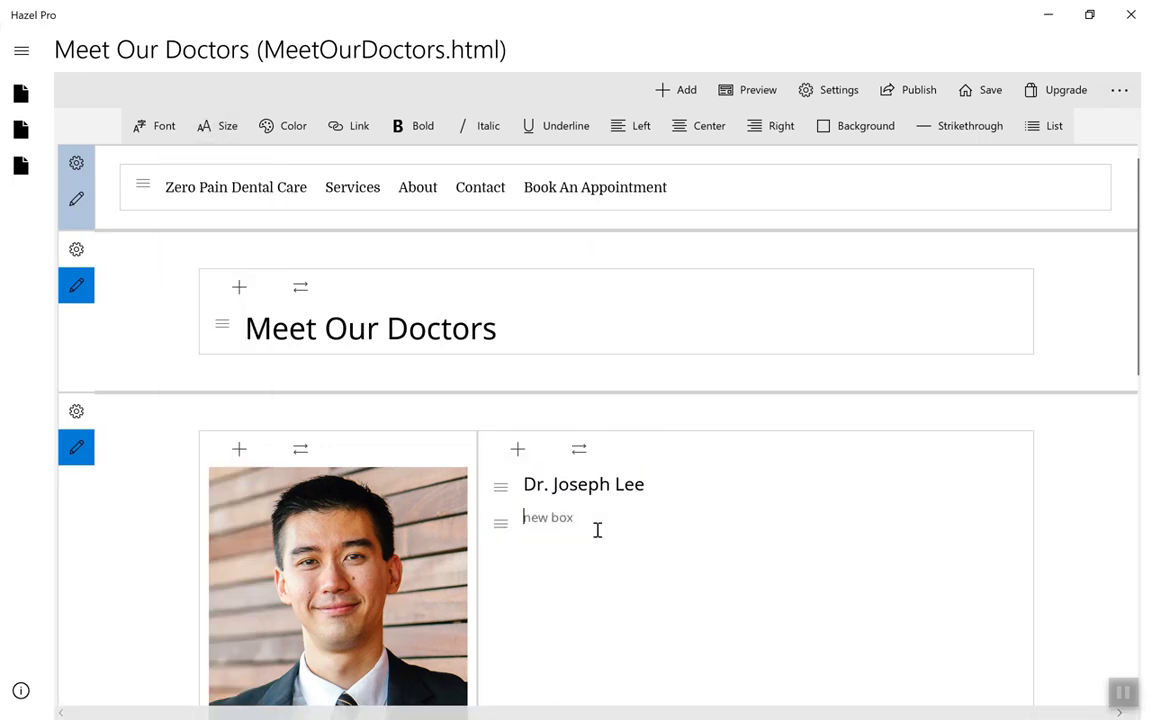
# Step: Add another 2 column section with 1:2 ratio below the first doctor's section
pyautogui.scroll(-5, 597, 530)
pyautogui.scroll(2, 320, 548)
pyautogui.click(76, 526)
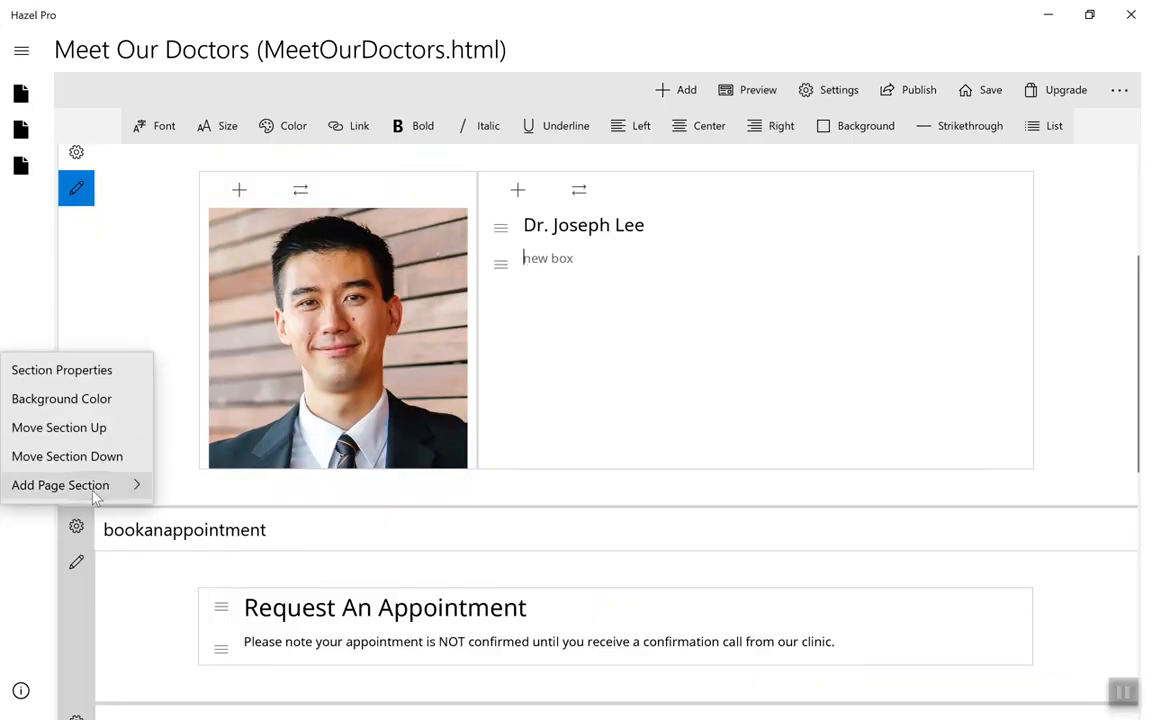
pyautogui.moveTo(80, 483)
pyautogui.click(215, 308)
# Step: Insert the portrait photo of the female doctor in the narrow column of the new section
pyautogui.click(239, 563)
pyautogui.click(262, 406)
pyautogui.click(296, 140)
pyautogui.click(526, 433)
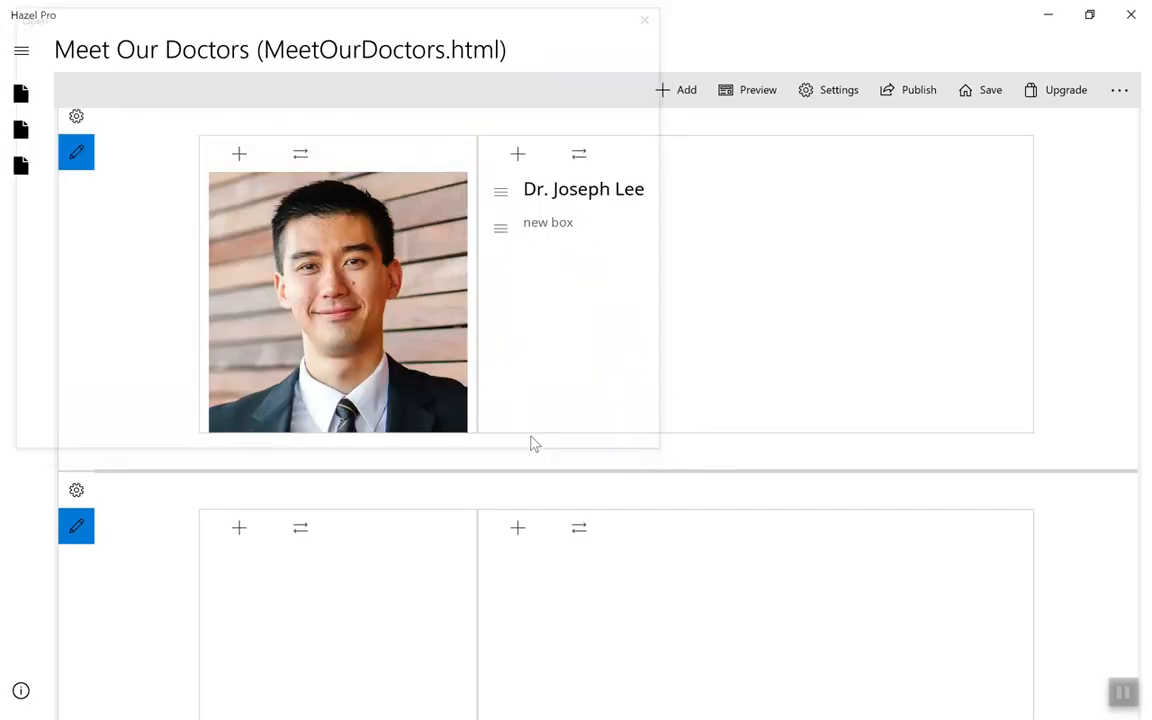
# Step: Insert a textbox with the second doctor's title and full name in the wide column beside her photo
pyautogui.click(518, 528)
pyautogui.click(526, 466)
pyautogui.write('E')
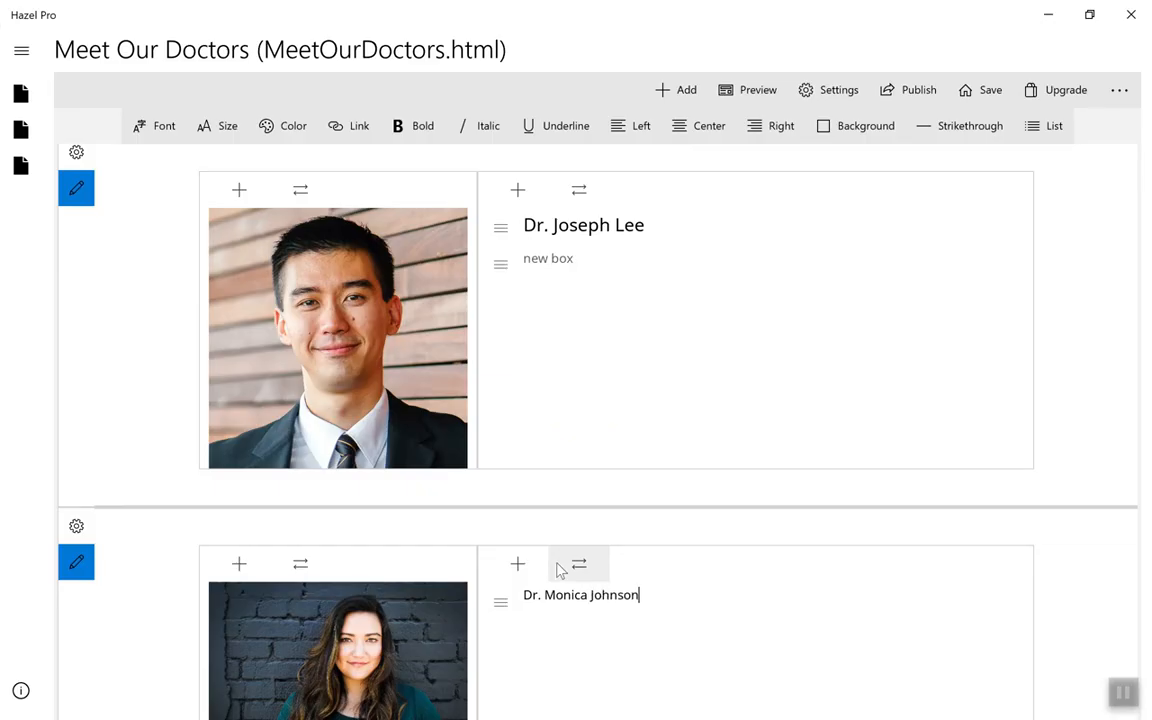
# Step: Add a second textbox beneath the second doctor's name and set that name's font size to 15
pyautogui.click(517, 563)
pyautogui.click(520, 491)
pyautogui.moveTo(640, 595); pyautogui.dragTo(516, 592)
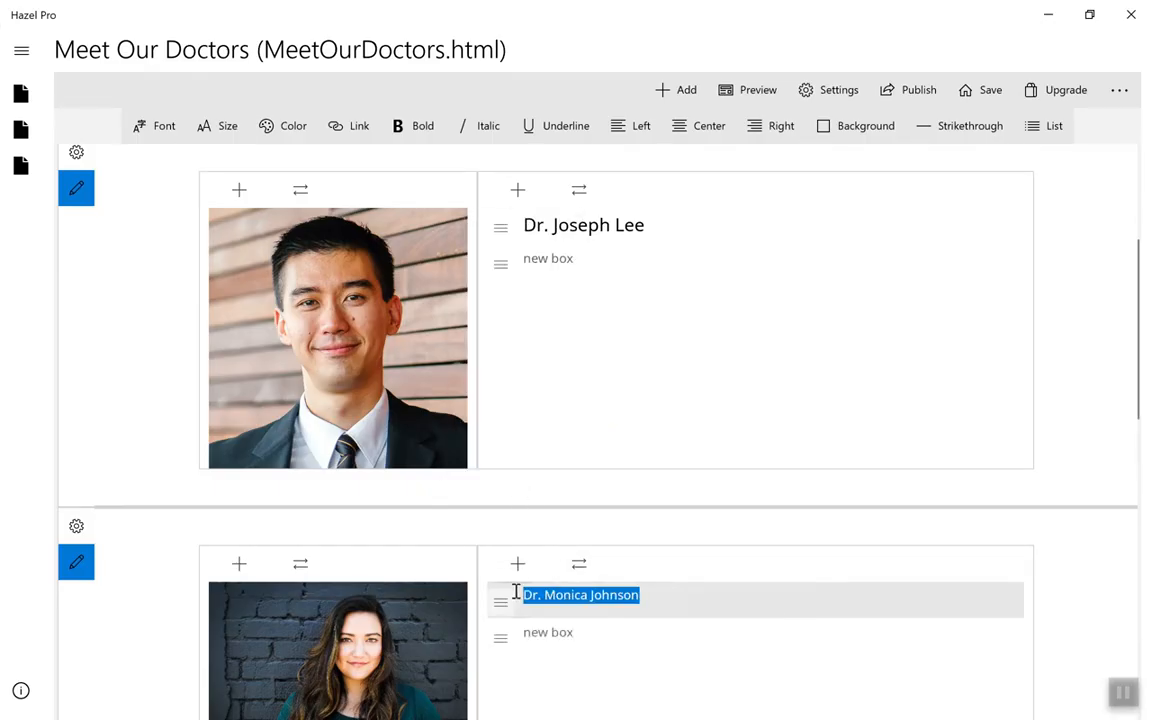
pyautogui.click(215, 568)
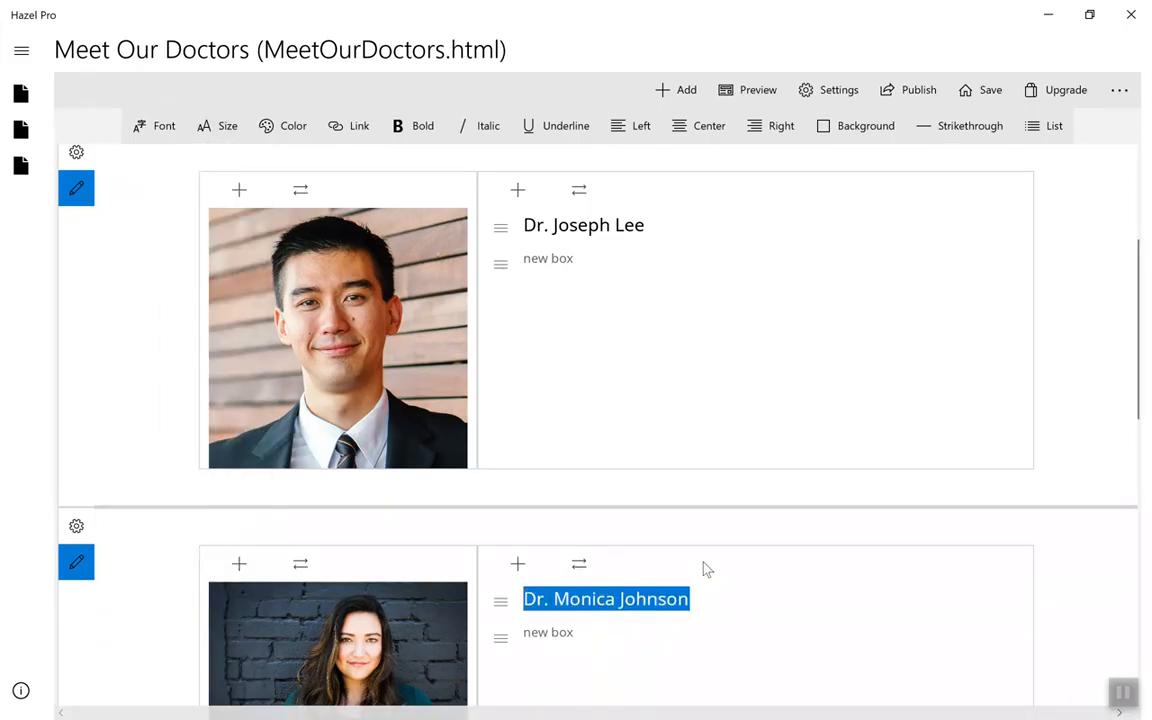
# Step: Place the cursor in the first doctor's empty textbox, then switch to Notepad and copy all text from Placeholder text.txt
pyautogui.scroll(-1, 703, 568)
pyautogui.click(566, 172)
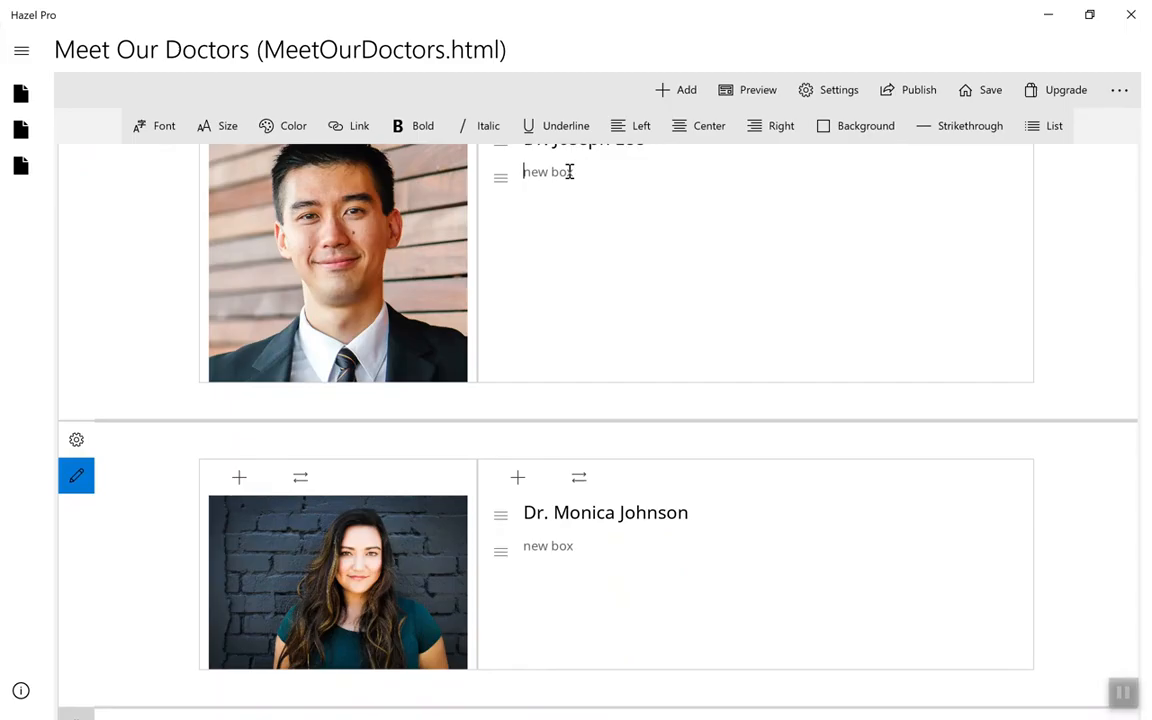
pyautogui.hotkey('alt', 'Tab')
pyautogui.hotkey('alt', 'Tab')
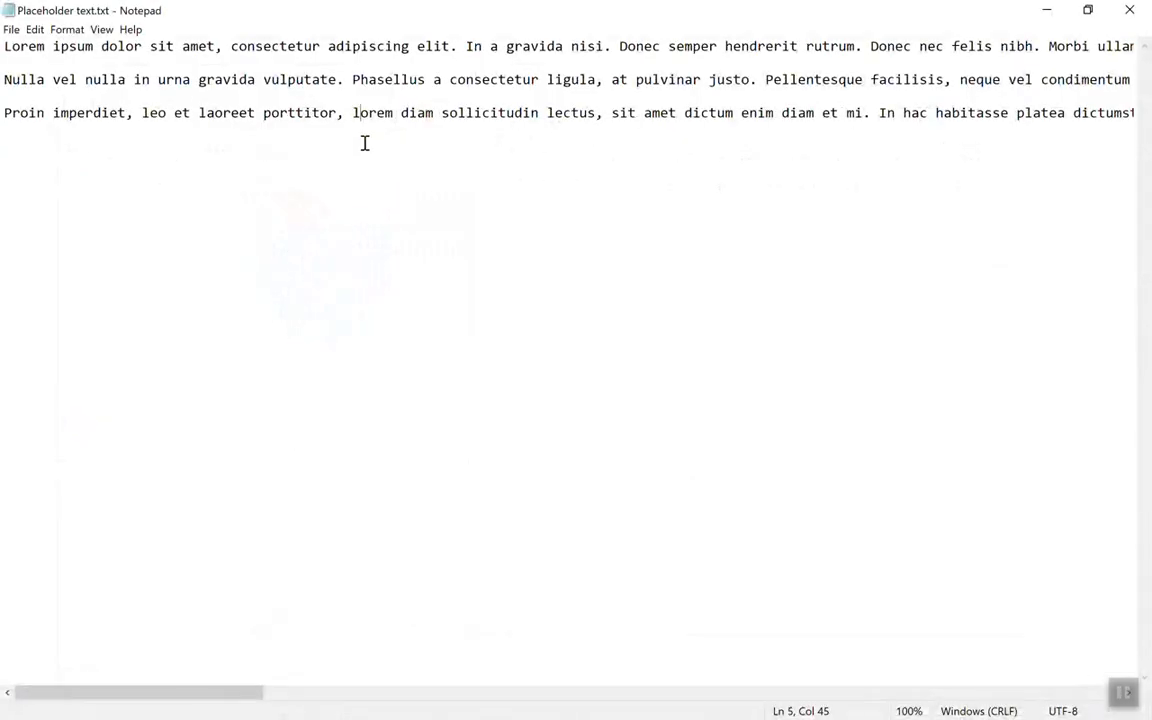
pyautogui.rightClick(363, 99)
pyautogui.click(383, 207)
pyautogui.rightClick(338, 99)
pyautogui.click(404, 146)
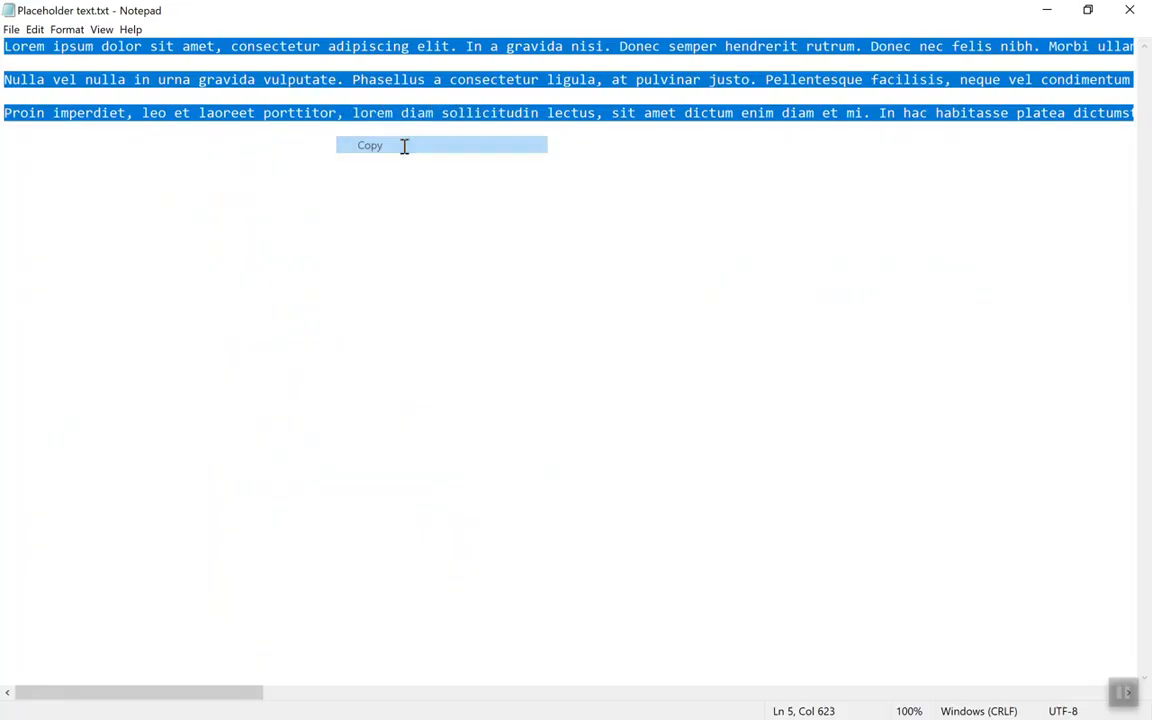
pyautogui.click(1047, 11)
# Step: Enter "For this demo, we will copy and paste placeholder text here. This paragraph is reserved for the doctor profile." in the first doctor's empty textbox
pyautogui.scroll(2, 772, 480)
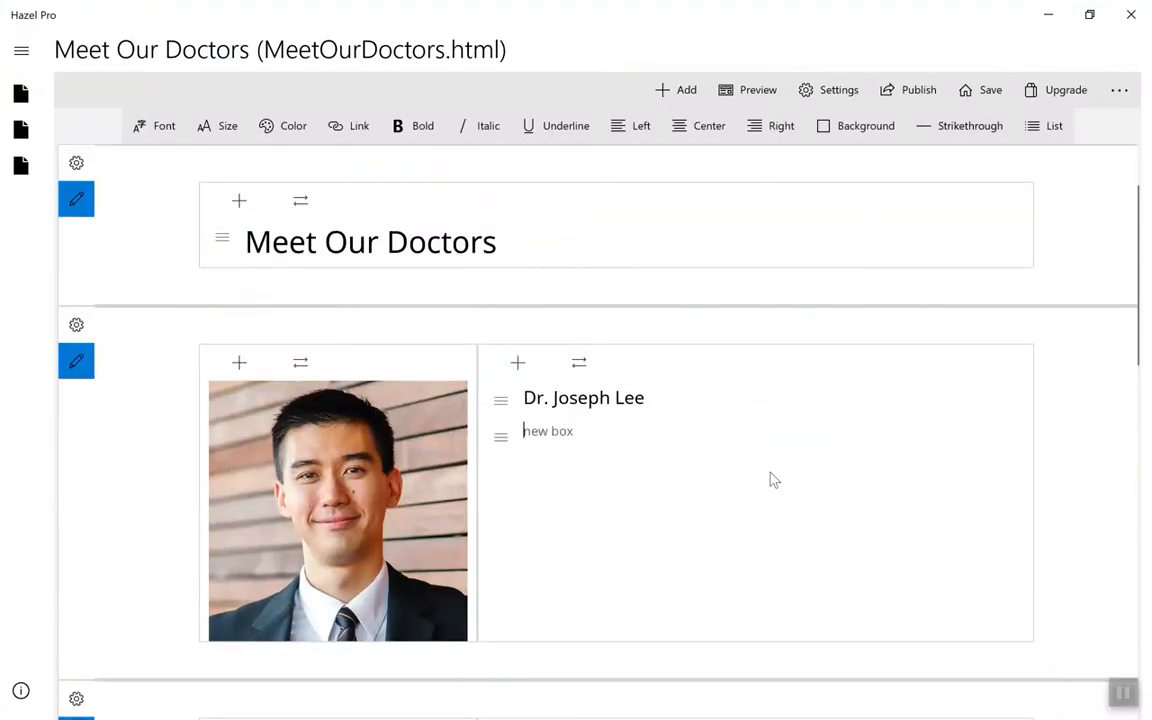
pyautogui.write('r this demo, we will co')
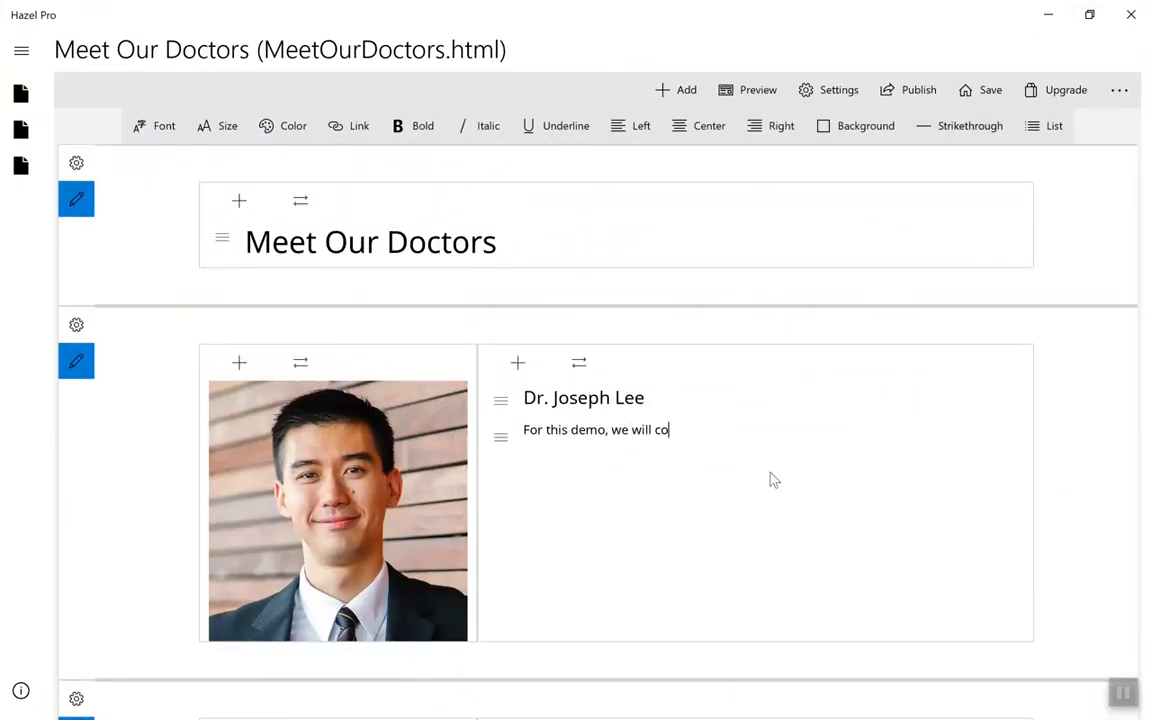
pyautogui.write('py and paste placeholder ')
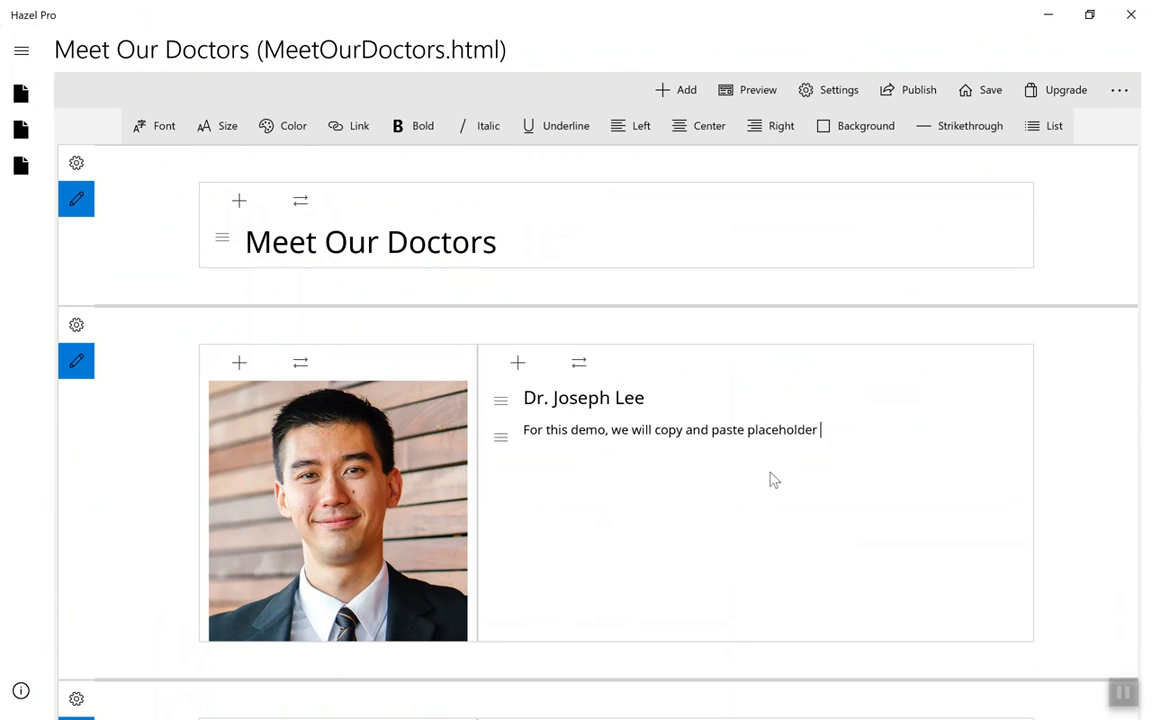
pyautogui.write('text here.  This par')
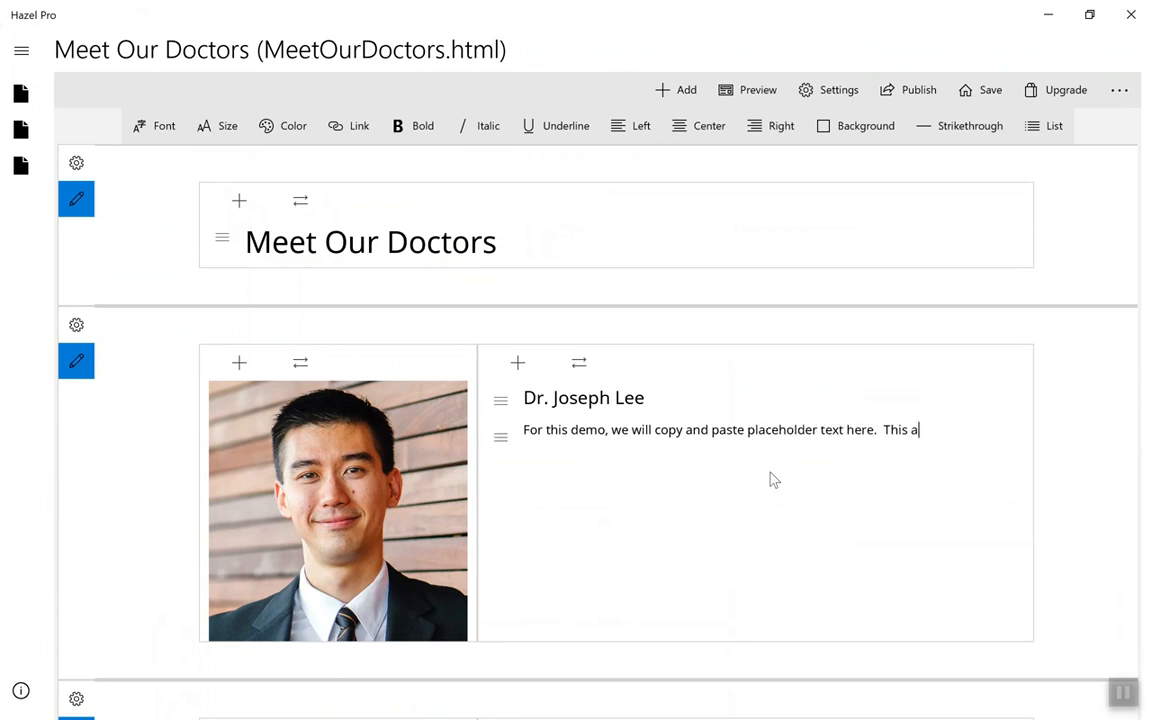
pyautogui.write('agraph is reserved for ')
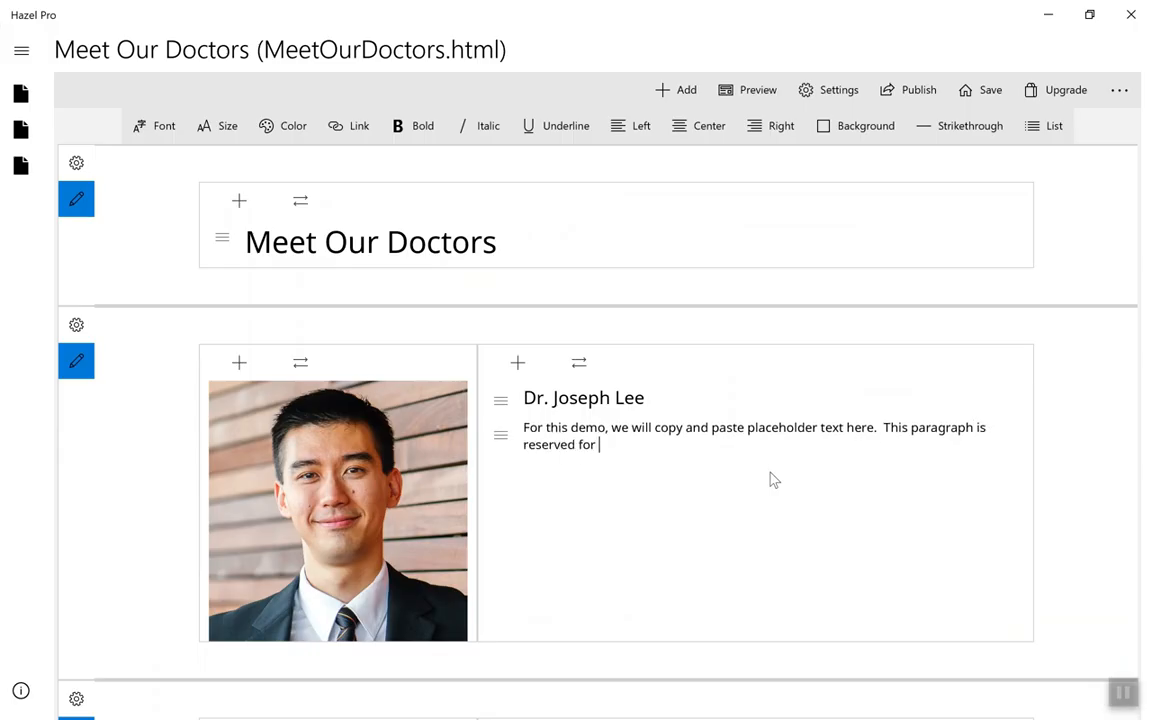
pyautogui.write('dhe doctor profile.')
pyautogui.press('Return')
# Step: Paste the copied placeholder text below the first doctor's introductory paragraph and into the second doctor's empty textbox
pyautogui.rightClick(609, 480)
pyautogui.click(652, 532)
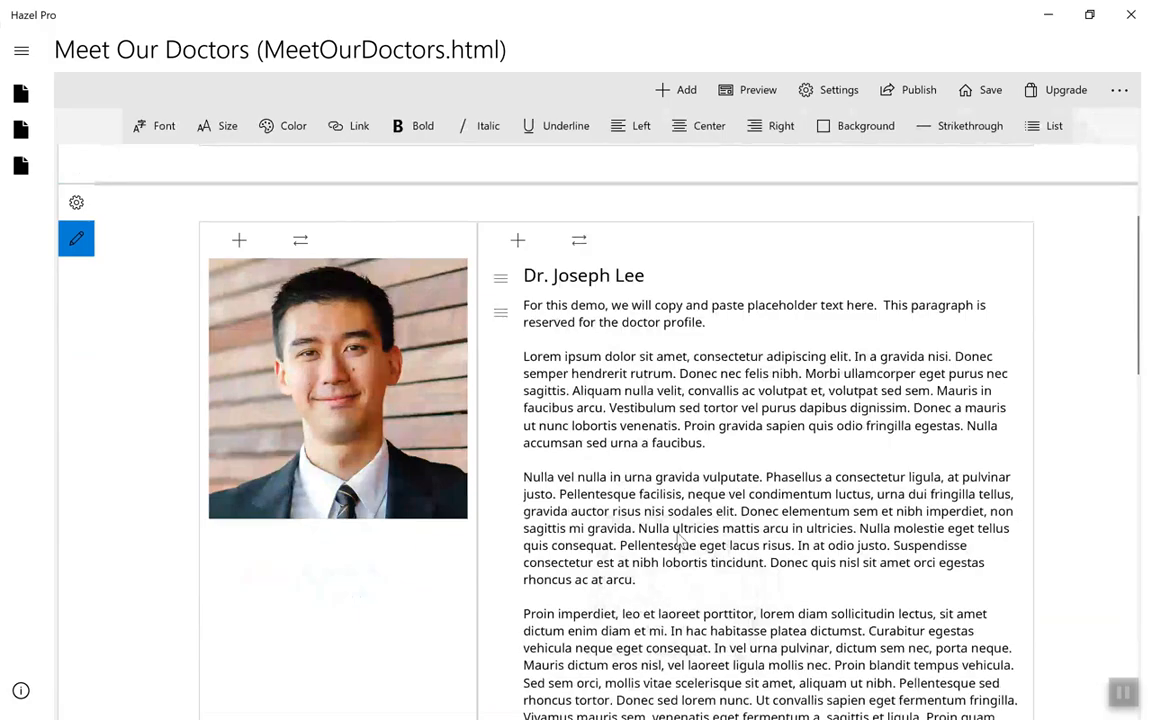
pyautogui.scroll(-10, 677, 540)
pyautogui.rightClick(583, 306)
pyautogui.click(620, 355)
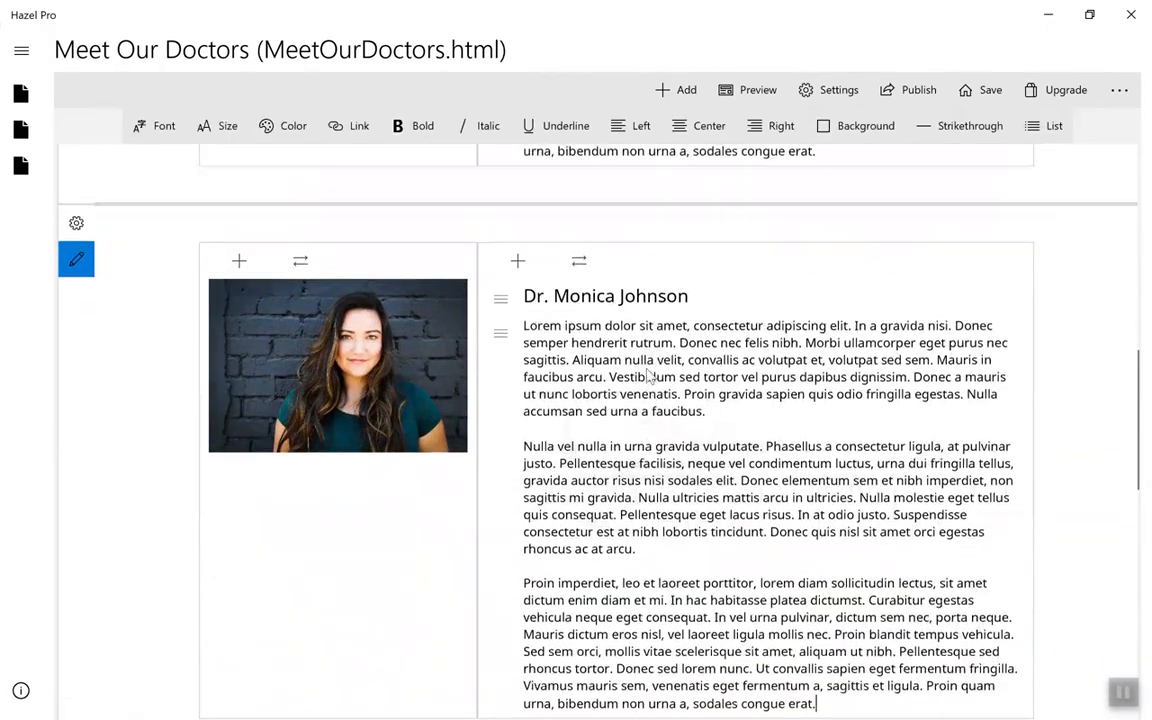
# Step: Delete the last placeholder paragraph, beginning "Proin imperdiet", from the first doctor's profile
pyautogui.scroll(10, 647, 375)
pyautogui.scroll(-3, 647, 375)
pyautogui.moveTo(841, 643); pyautogui.dragTo(812, 512)
pyautogui.press('BackSpace')
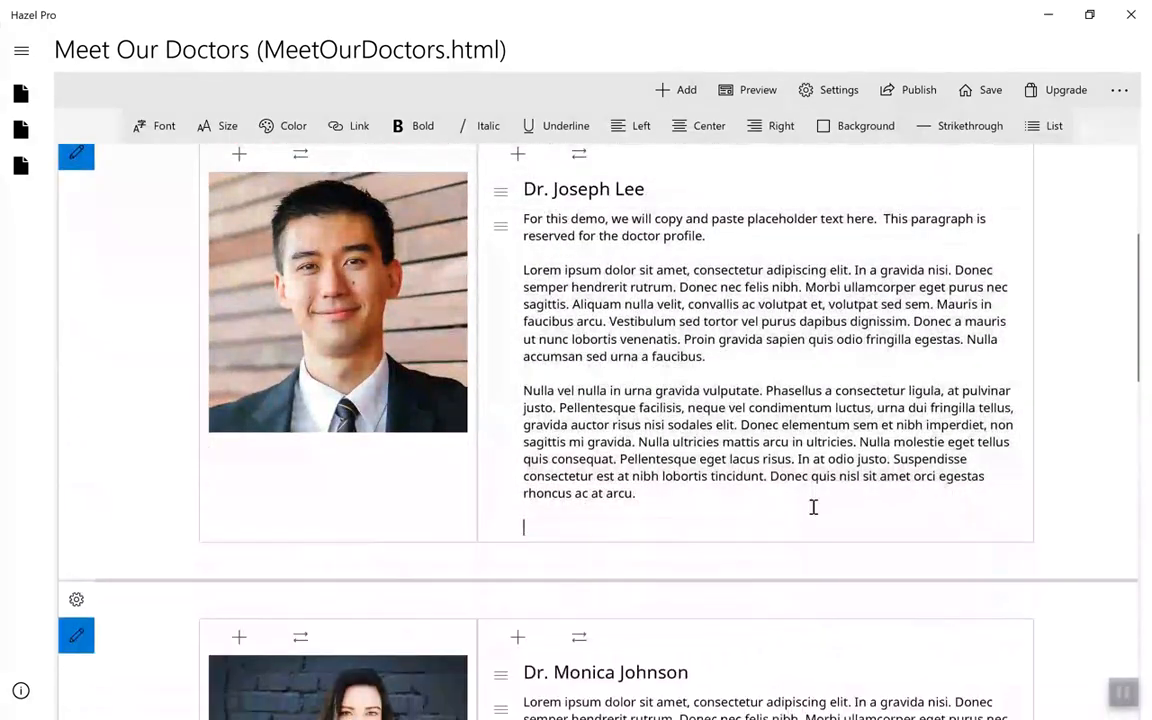
pyautogui.press('BackSpace')
# Step: Preview the Meet Our Doctors page and look through both doctor profiles at full width
pyautogui.scroll(3, 813, 507)
pyautogui.click(753, 89)
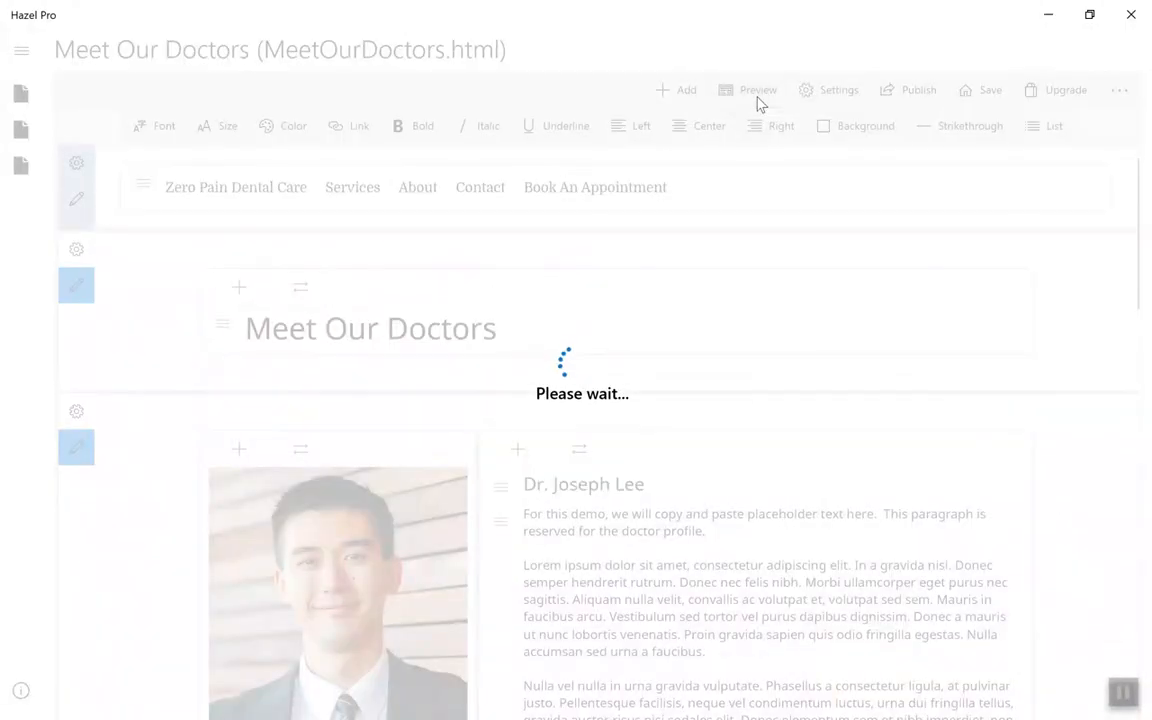
pyautogui.scroll(-10, 1013, 249)
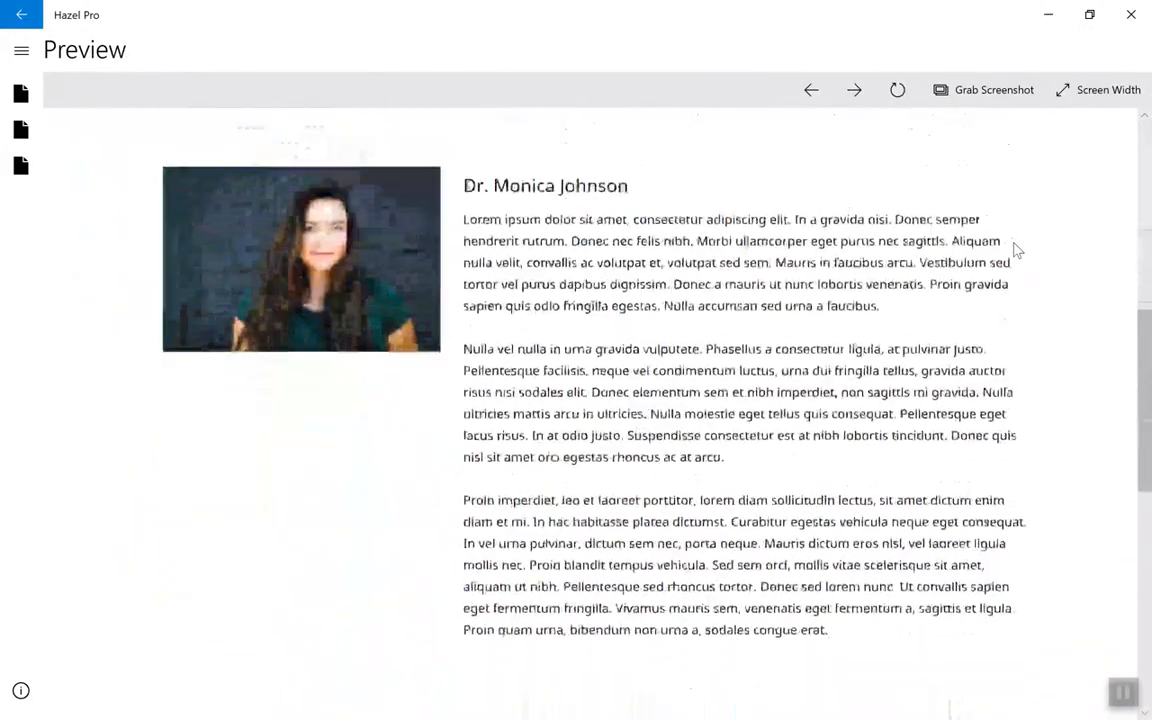
pyautogui.scroll(10, 1015, 249)
# Step: Switch the preview to a phone screen width and check the page content and collapsed navigation menu
pyautogui.click(1095, 90)
pyautogui.click(1090, 166)
pyautogui.scroll(-15, 753, 424)
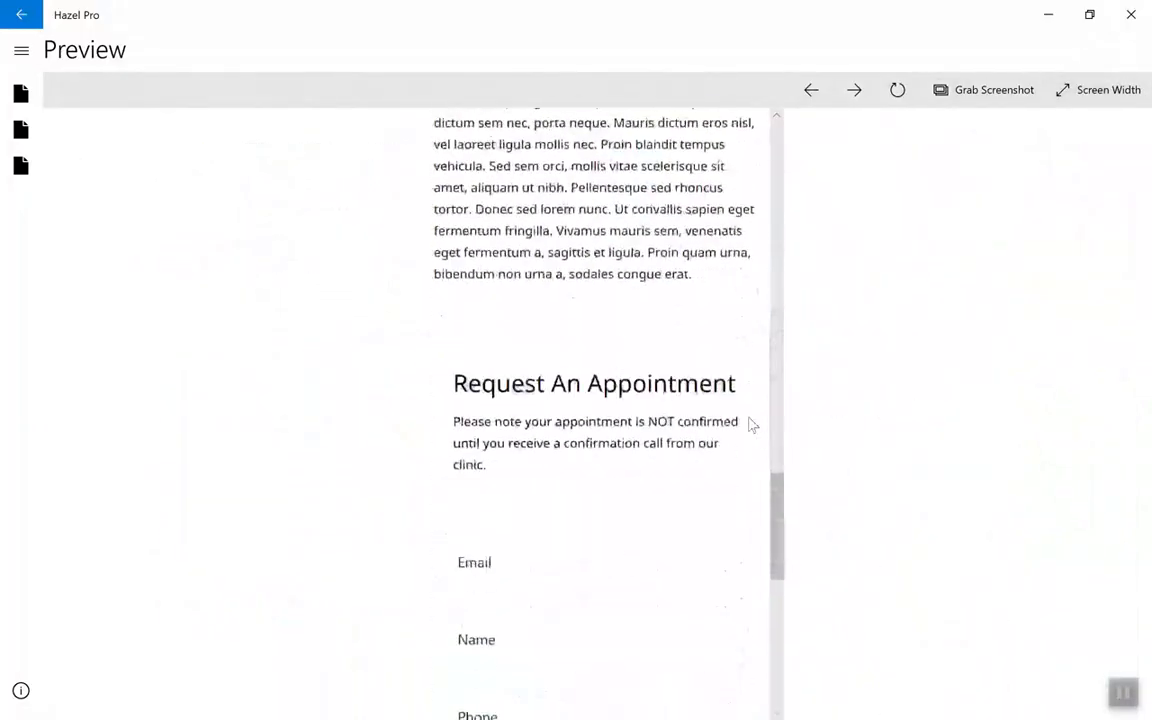
pyautogui.scroll(15, 750, 424)
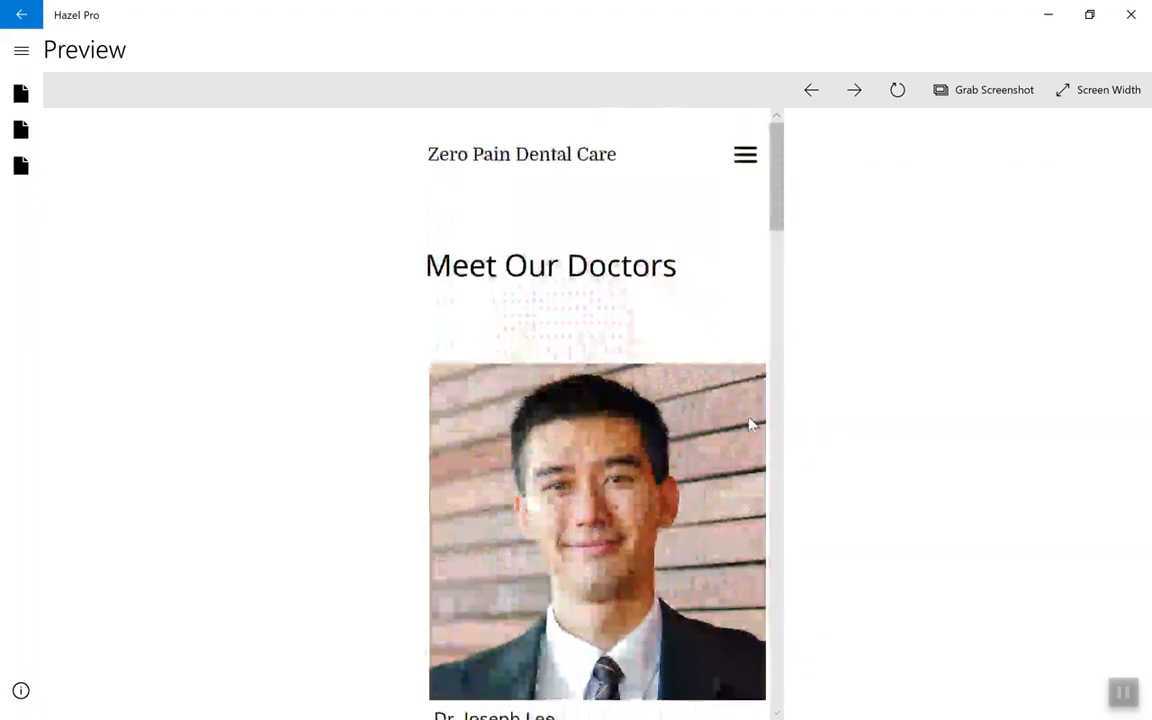
pyautogui.click(741, 177)
pyautogui.click(741, 177)
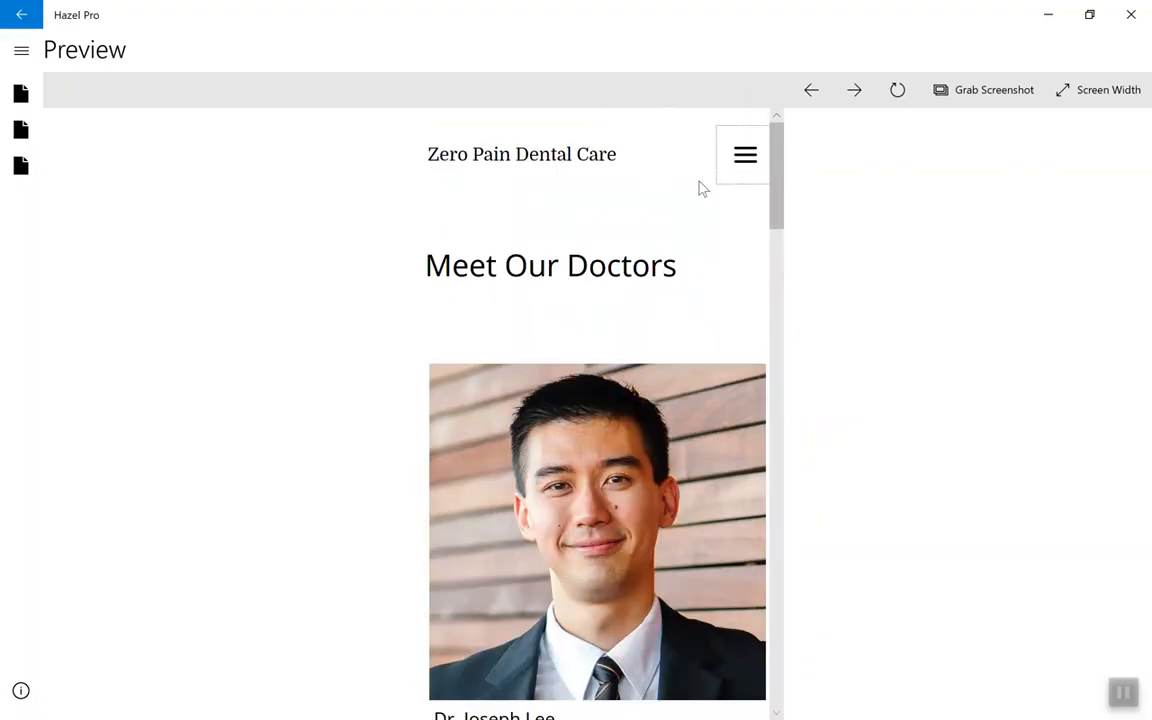
# Step: Return to the editor and add a "Meet Our Doctors" item under the About menu, linked to MeetOurDoctors.html
pyautogui.click(24, 16)
pyautogui.scroll(-5, 47, 213)
pyautogui.click(76, 238)
pyautogui.scroll(5, 535, 310)
pyautogui.moveTo(396, 155)
pyautogui.click(391, 188)
pyautogui.click(575, 400)
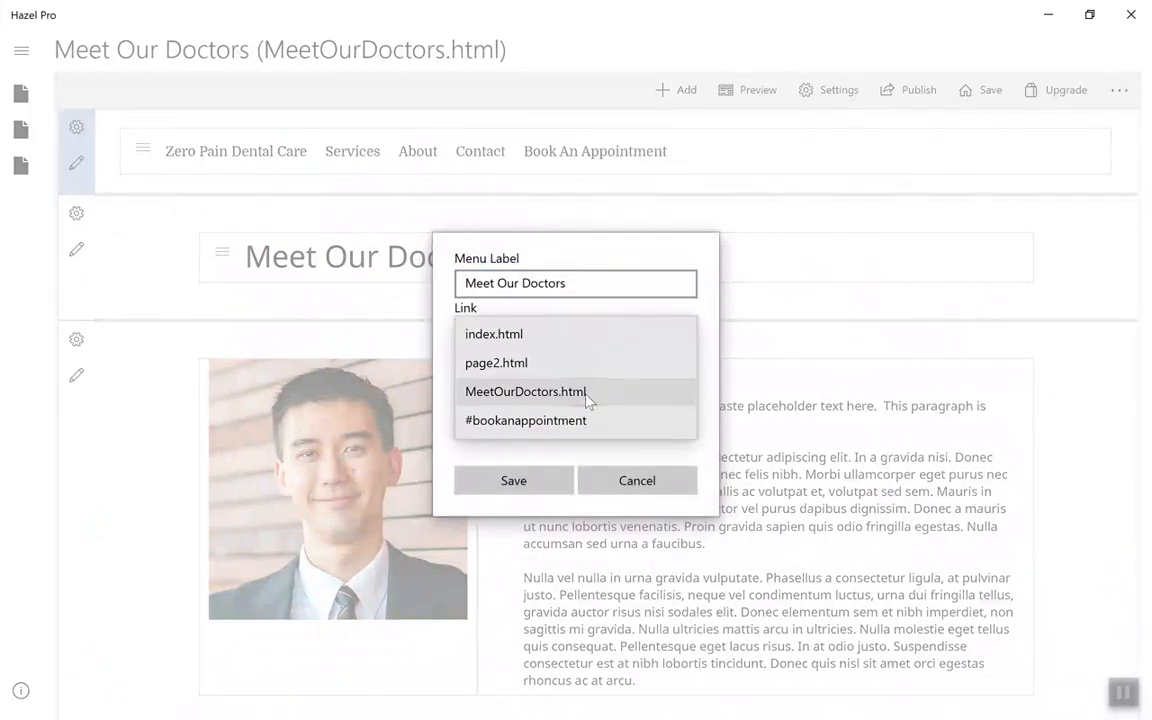
pyautogui.click(585, 392)
pyautogui.click(548, 476)
pyautogui.moveTo(424, 162)
# Step: Create a new page titled "Clinic Videos And Photos"
pyautogui.click(676, 89)
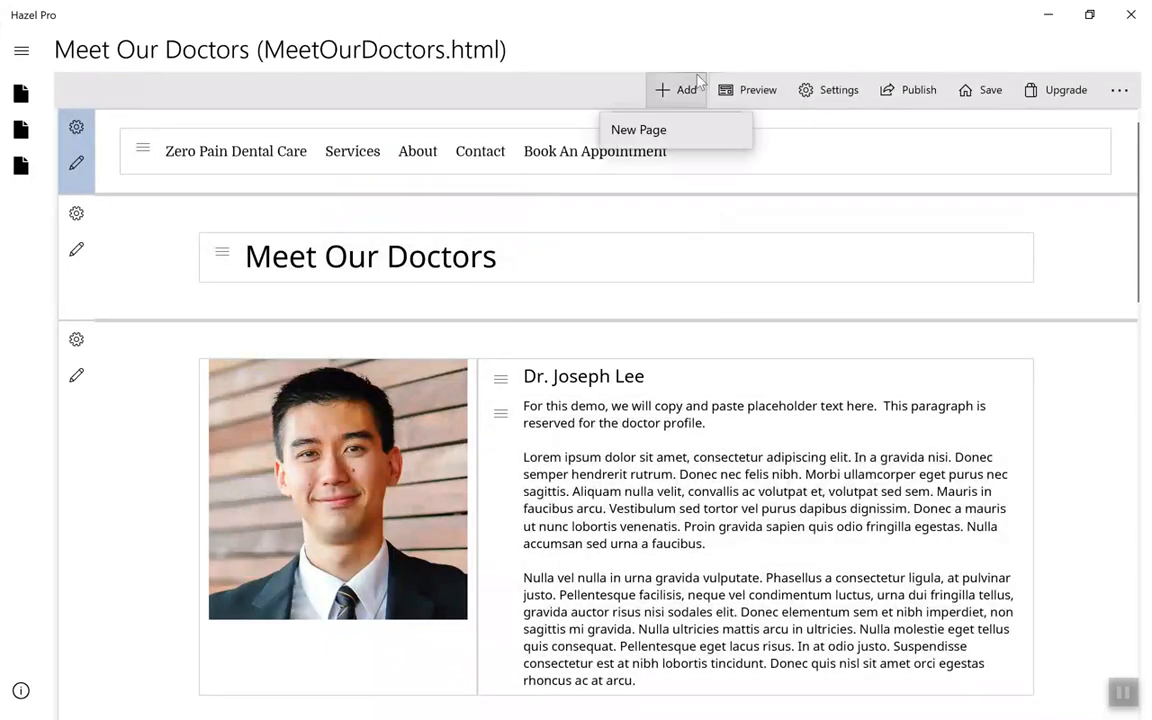
pyautogui.click(650, 128)
pyautogui.write('Clinic Videos And Photos')
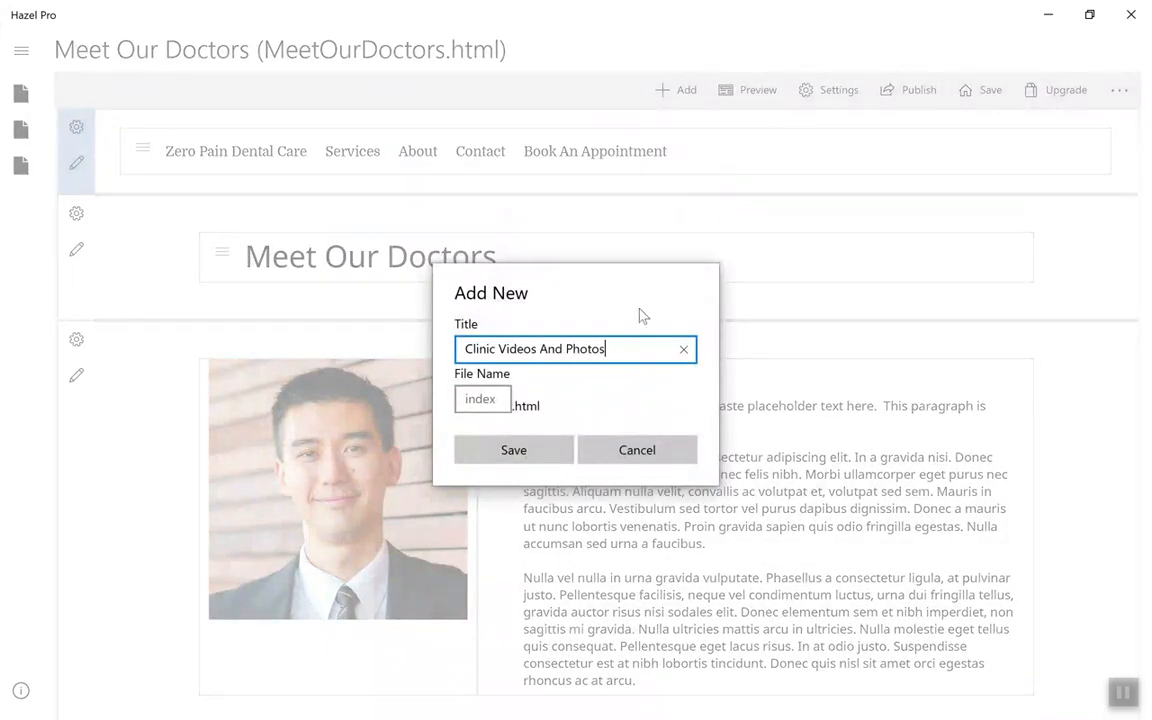
pyautogui.press('Return')
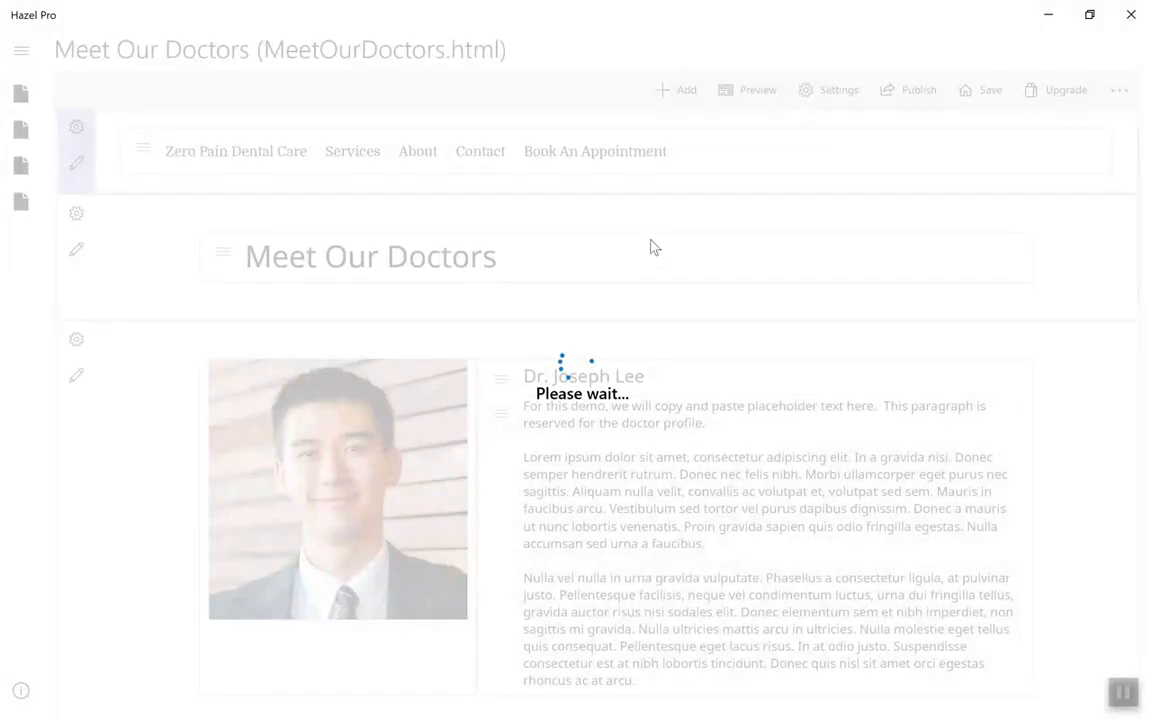
# Step: Add a single column section to the Clinic Videos And Photos page
pyautogui.click(690, 93)
pyautogui.moveTo(720, 126)
pyautogui.click(765, 135)
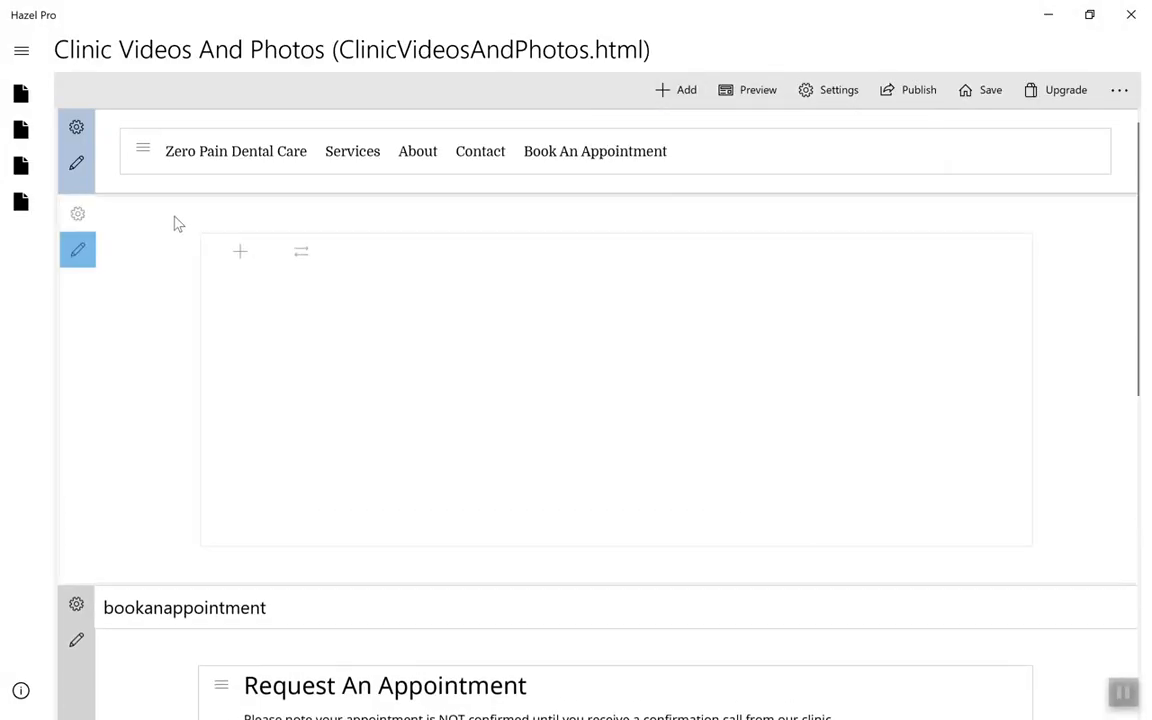
# Step: Add a textbox reading "Clinic Videos And Photos" to the empty section and enlarge its text to heading size
pyautogui.click(239, 251)
pyautogui.click(247, 580)
pyautogui.click(360, 285)
pyautogui.write('Clin')
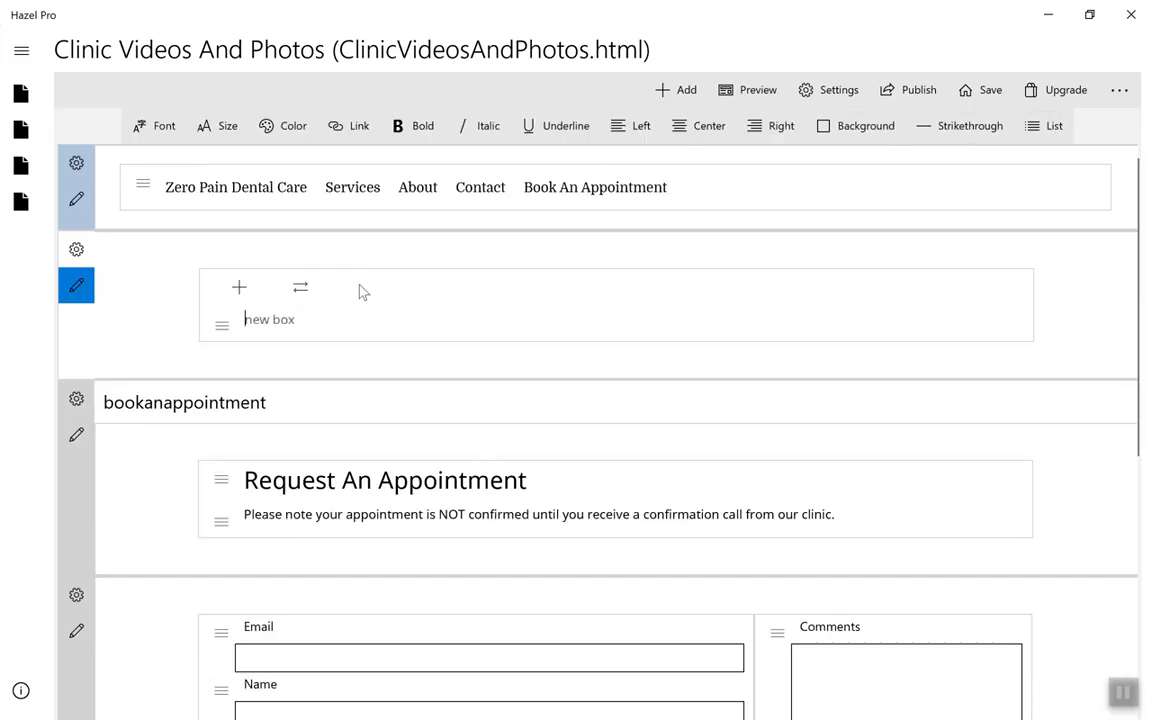
pyautogui.write('ic Videos And Photos')
pyautogui.moveTo(432, 320); pyautogui.dragTo(242, 316)
pyautogui.click(228, 125)
pyautogui.scroll(-3, 224, 400)
pyautogui.click(193, 607)
pyautogui.click(633, 320)
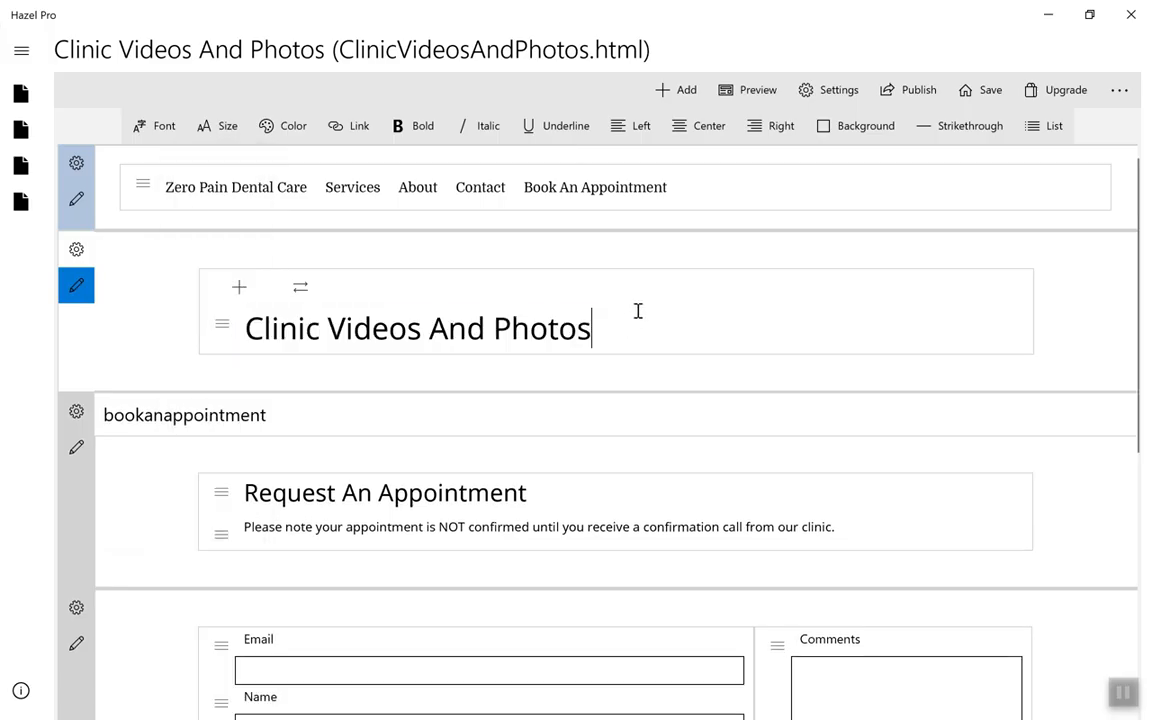
# Step: Add a 2 Column Section (2:1 ratio) below the heading and insert the dental equipment video in its wide column
pyautogui.click(672, 90)
pyautogui.moveTo(668, 129)
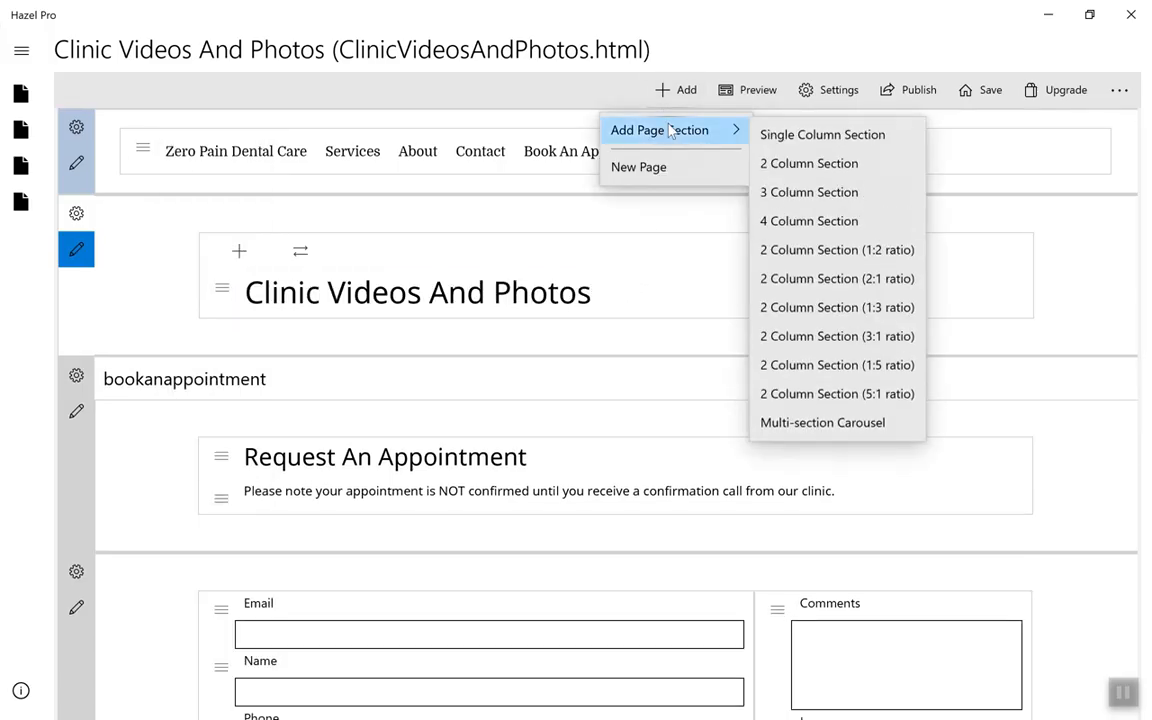
pyautogui.click(806, 278)
pyautogui.click(236, 412)
pyautogui.click(238, 375)
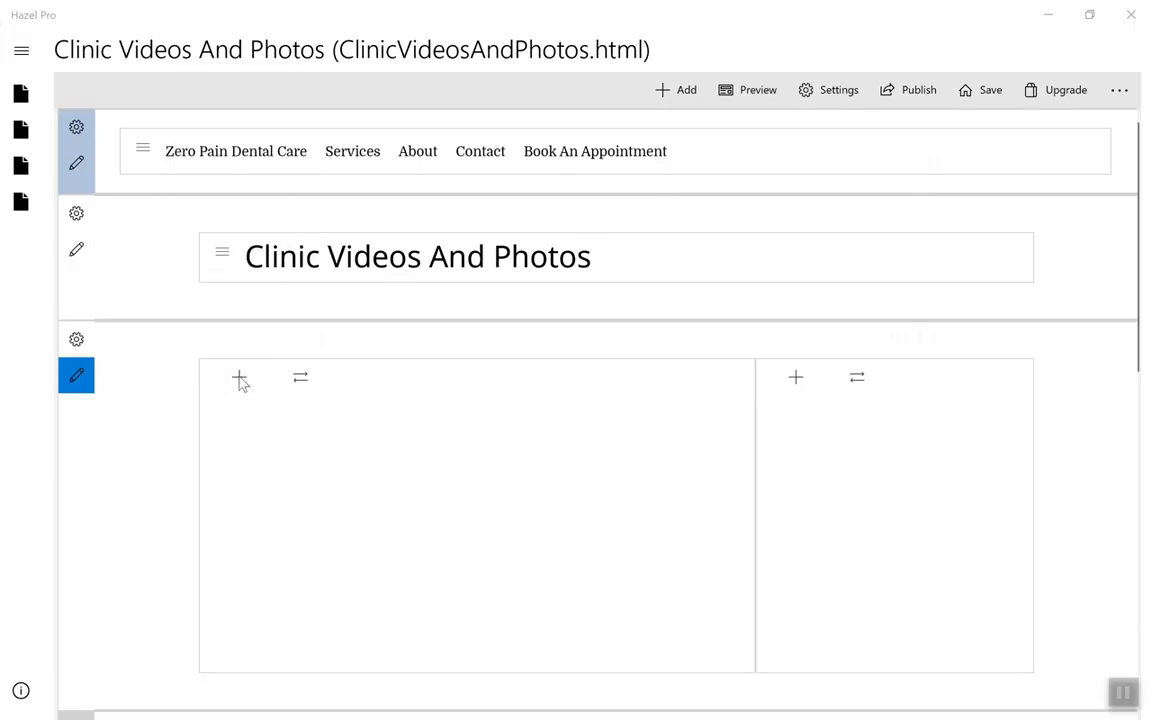
pyautogui.click(301, 160)
pyautogui.click(533, 436)
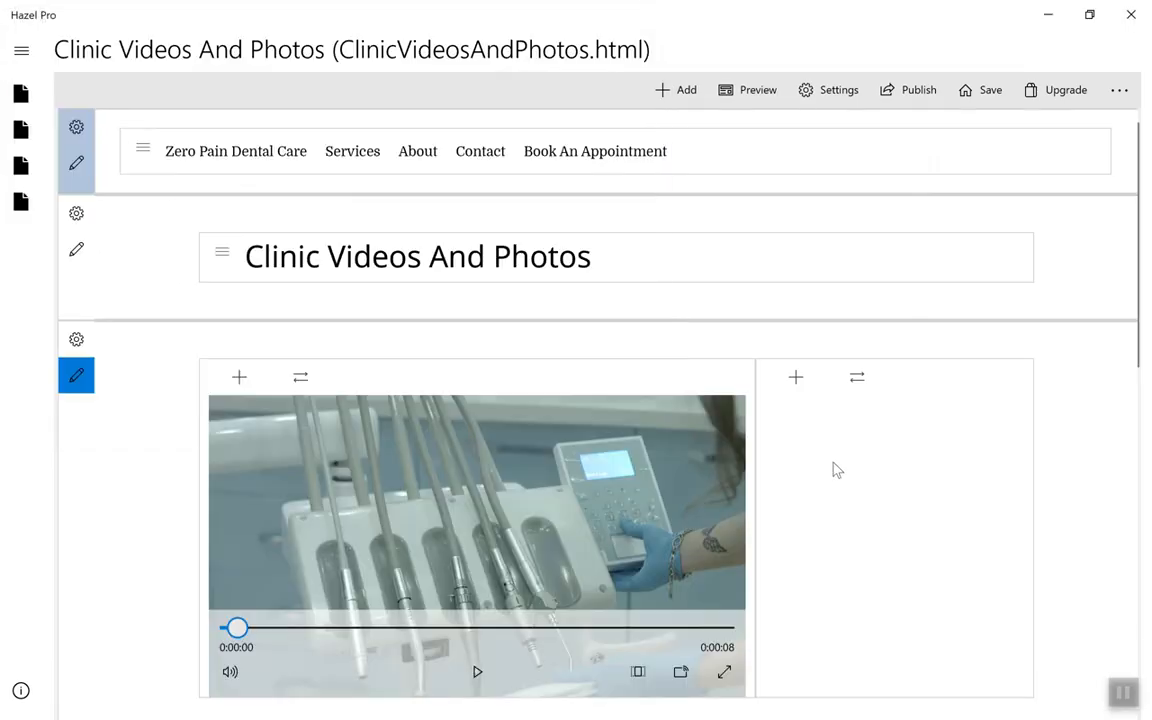
# Step: Add two textboxes to the narrow column beside the video, reading "Video Title" and "Video description."
pyautogui.click(796, 377)
pyautogui.click(813, 316)
pyautogui.click(796, 377)
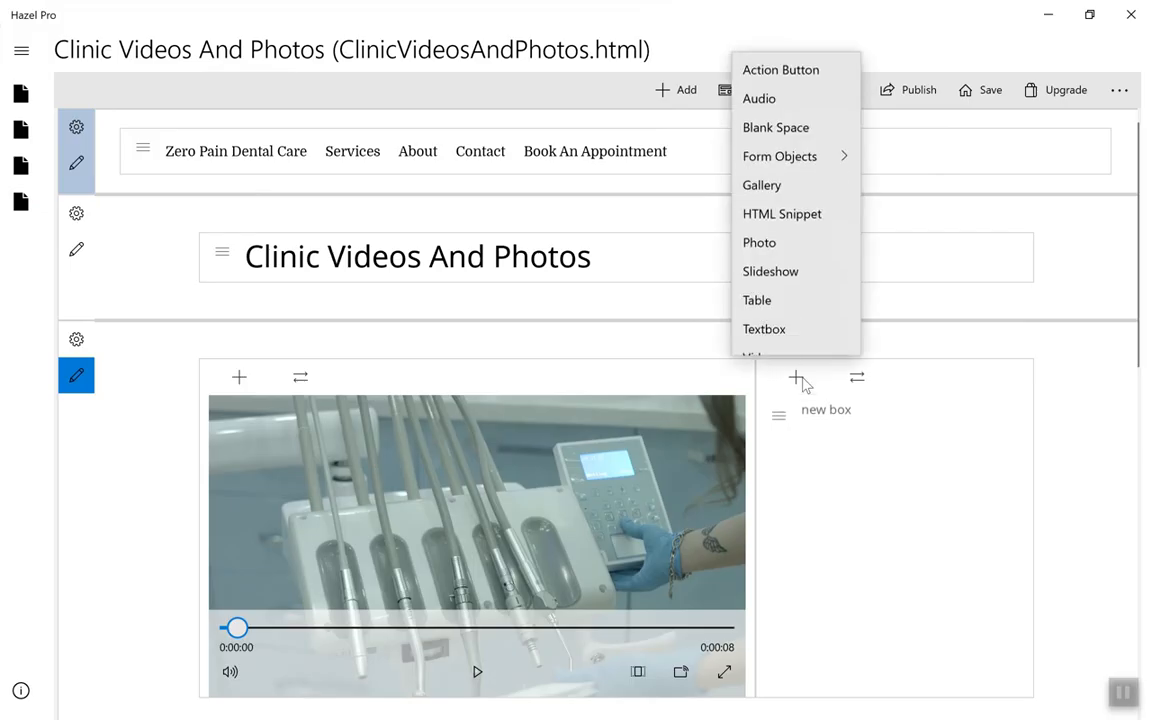
pyautogui.click(823, 314)
pyautogui.click(866, 410)
pyautogui.write('Video ')
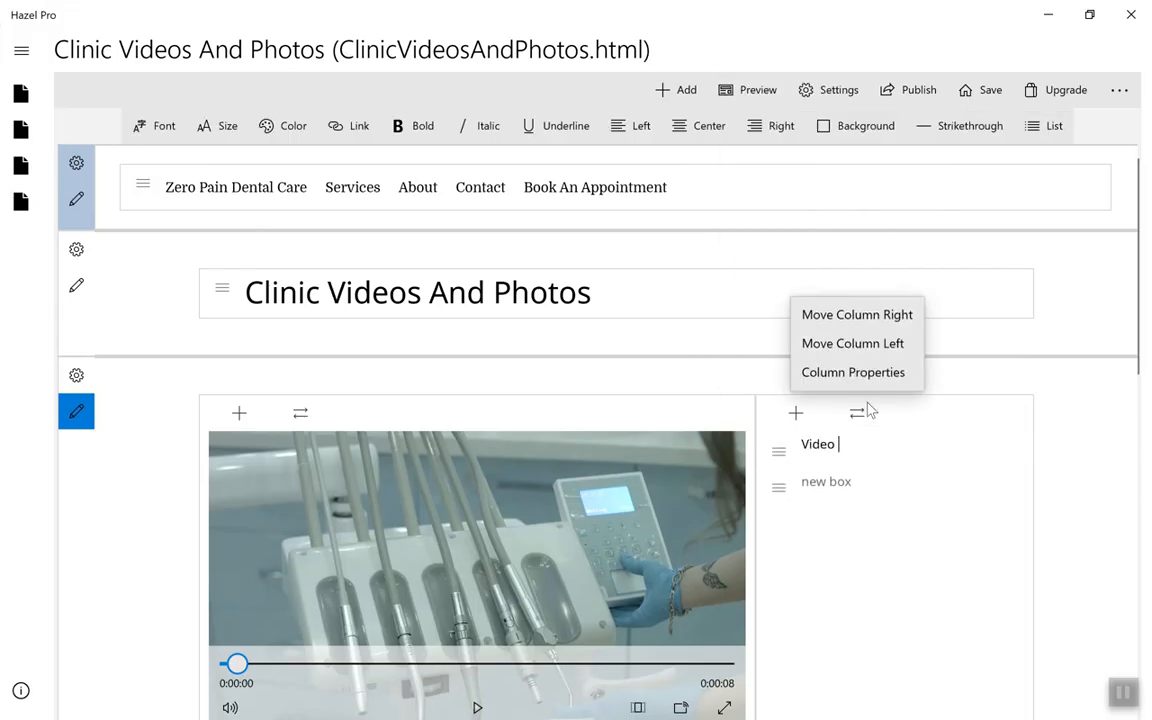
pyautogui.write('Title')
pyautogui.click(856, 481)
pyautogui.write('Video description.')
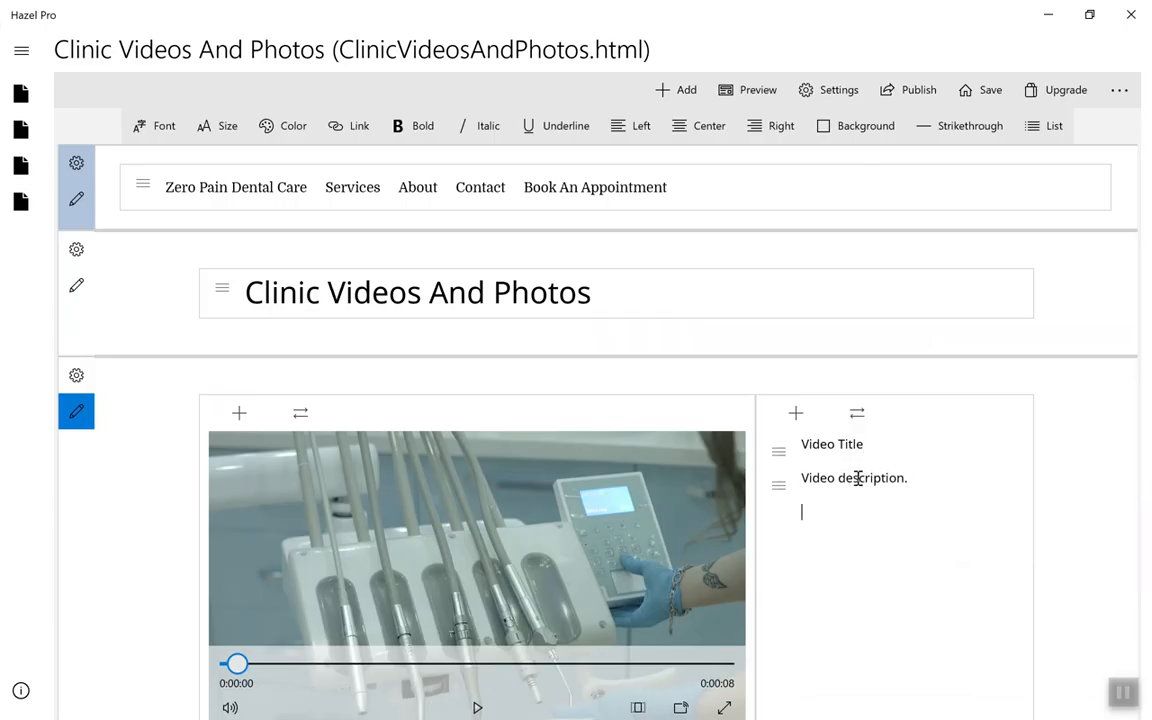
# Step: Paste the lorem ipsum text below "Video description." and trim it to end at "volutpat sed sem."
pyautogui.hotkey('ctrl', 'v')
pyautogui.moveTo(886, 702); pyautogui.dragTo(792, 154)
pyautogui.scroll(1, 1014, 296)
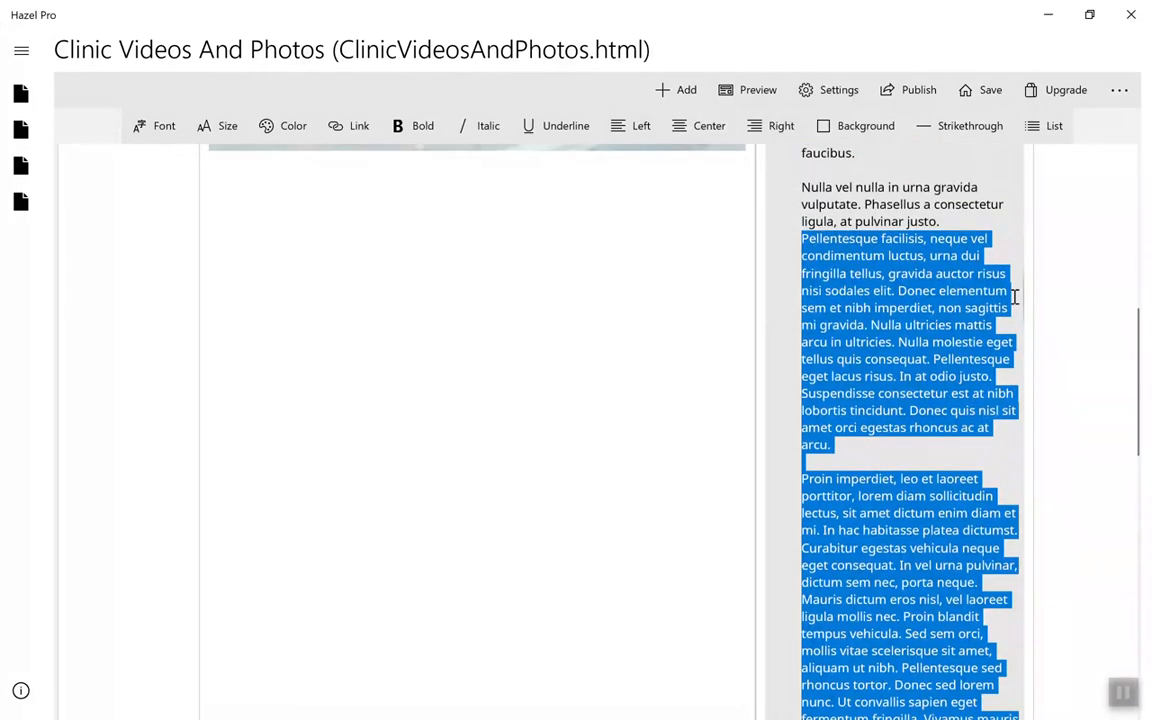
pyautogui.press('Delete')
pyautogui.scroll(3, 1054, 260)
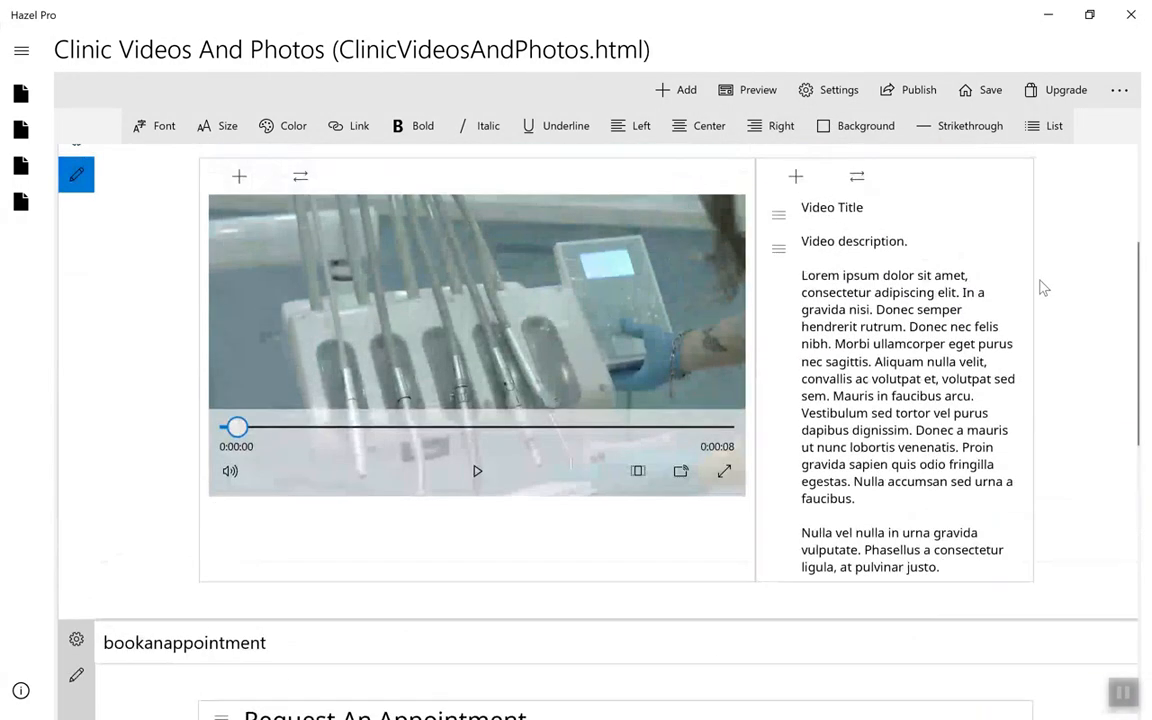
pyautogui.moveTo(946, 568); pyautogui.dragTo(833, 396)
pyautogui.press('Delete')
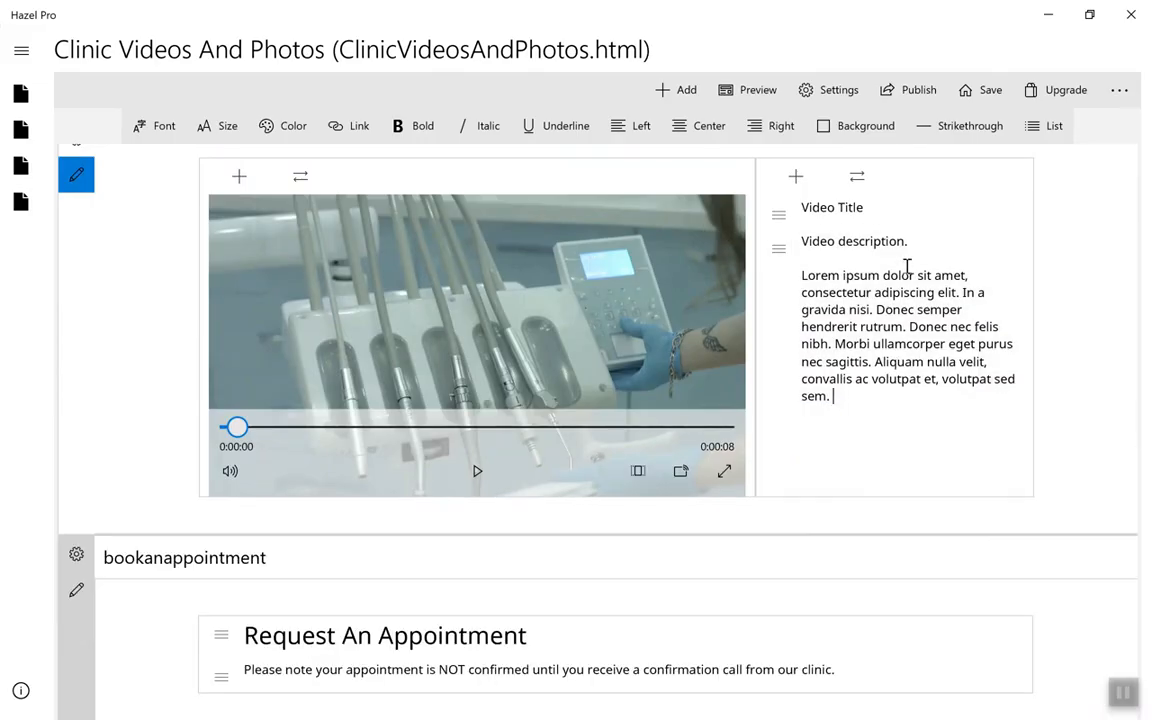
# Step: Enlarge the font size of the "Video Title" text
pyautogui.moveTo(870, 209); pyautogui.dragTo(675, 227)
pyautogui.click(239, 131)
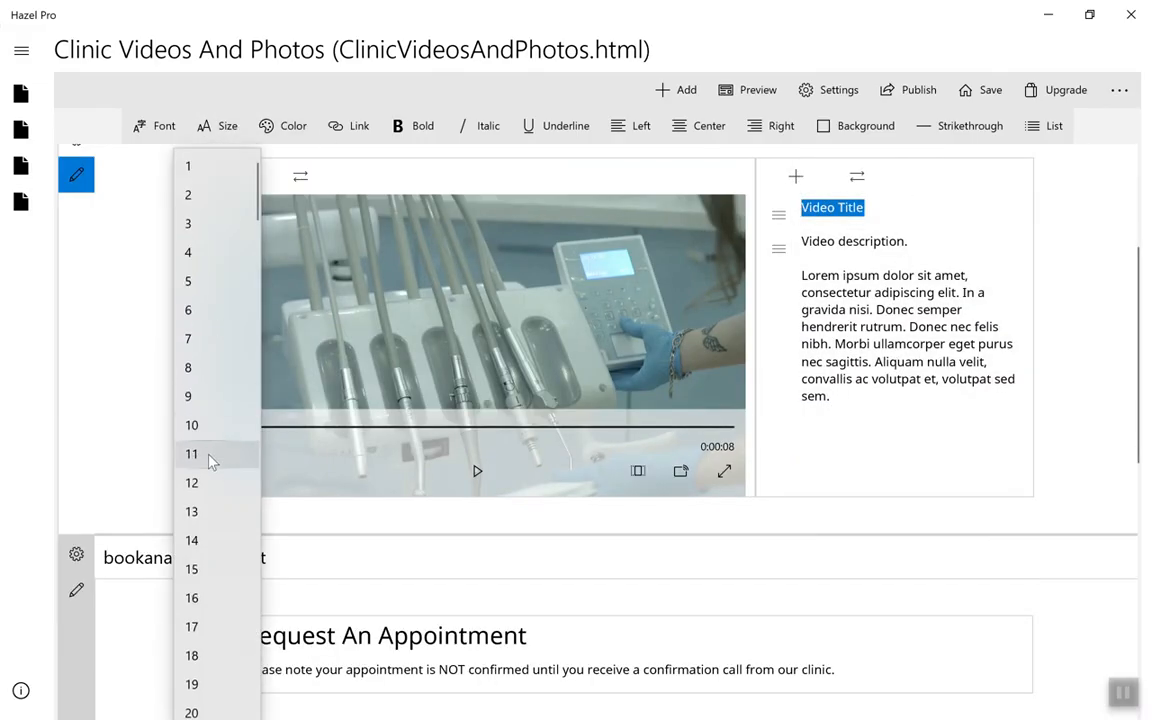
pyautogui.scroll(-2, 211, 460)
pyautogui.click(219, 389)
pyautogui.click(899, 340)
# Step: Add a single column section between the video section and the bookanappointment section
pyautogui.scroll(-1, 762, 343)
pyautogui.click(77, 532)
pyautogui.moveTo(75, 490)
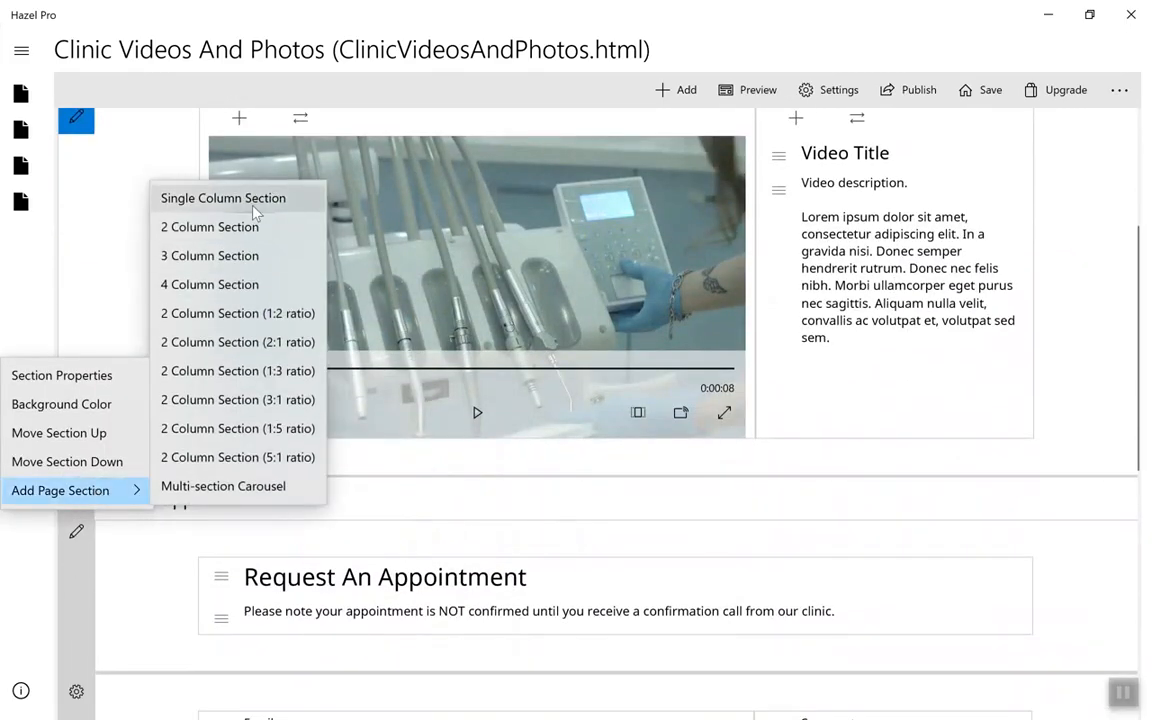
pyautogui.click(253, 208)
# Step: Insert a gallery of six dental clinic photos from the Dental Care Stock Photos folder into the new section
pyautogui.scroll(-2, 256, 378)
pyautogui.click(234, 393)
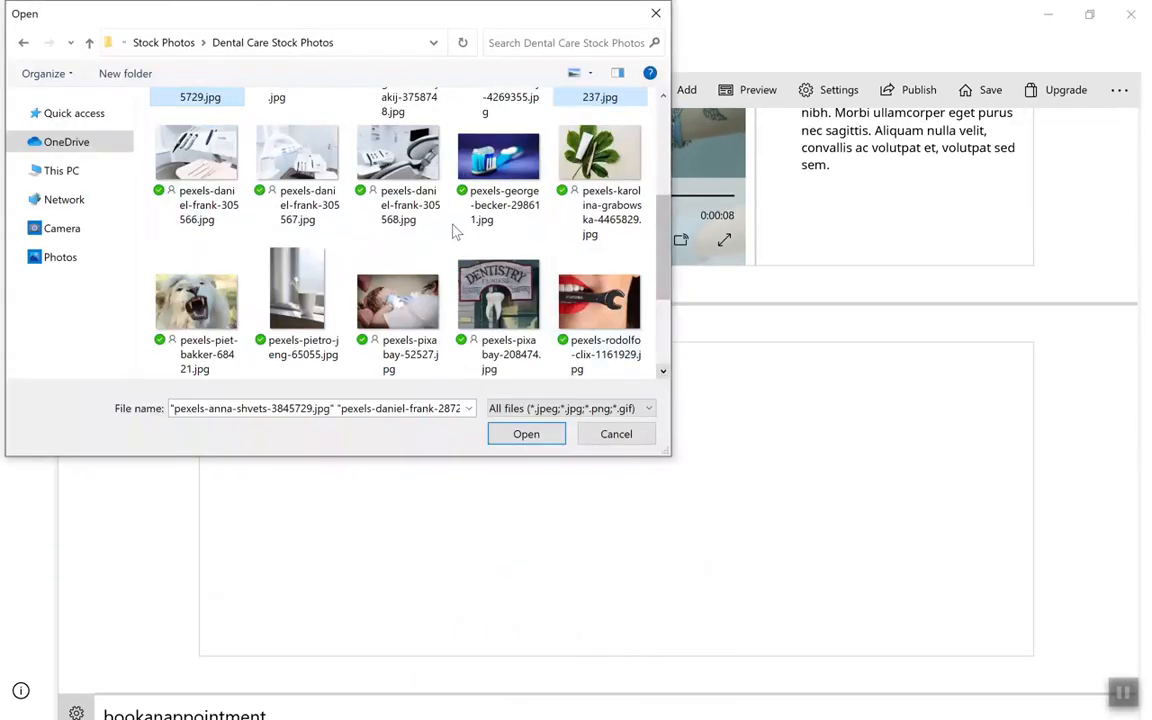
pyautogui.keyDown('ctrl'); pyautogui.click(404, 203); pyautogui.keyUp('ctrl')
pyautogui.keyDown('ctrl'); pyautogui.click(303, 190); pyautogui.keyUp('ctrl')
pyautogui.keyDown('ctrl'); pyautogui.click(206, 189); pyautogui.keyUp('ctrl')
pyautogui.click(541, 436)
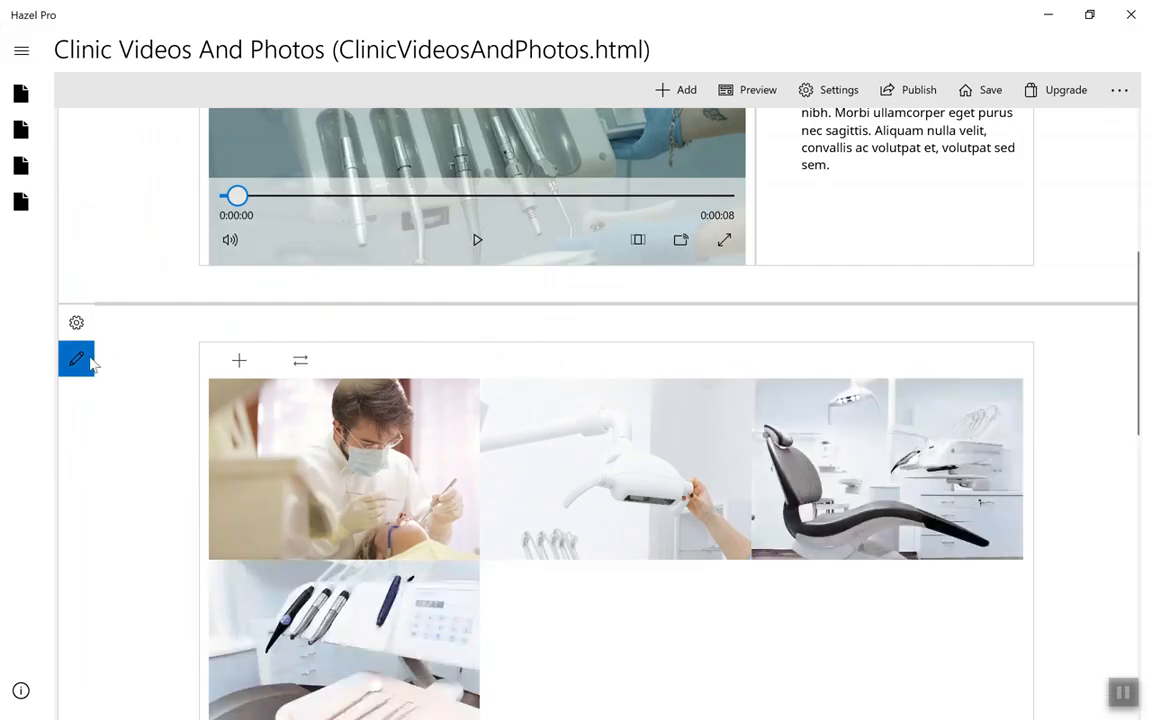
# Step: Set the photo gallery's style to Thumbnail in its properties
pyautogui.scroll(-2, 1067, 445)
pyautogui.rightClick(668, 465)
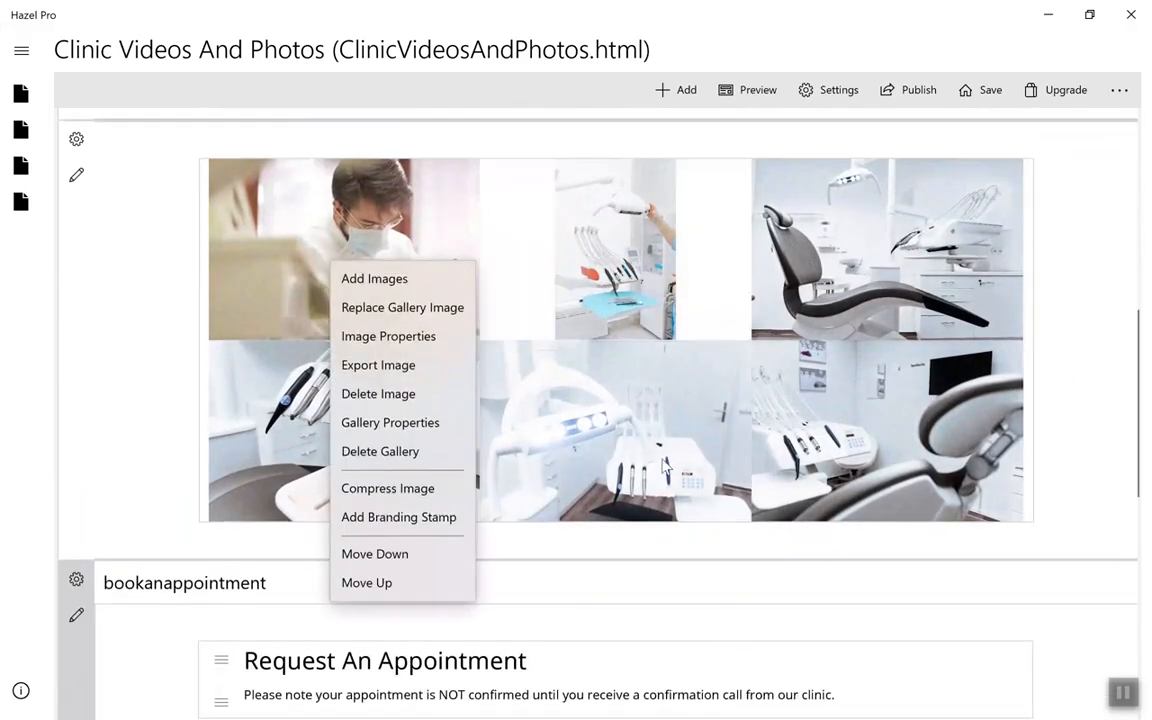
pyautogui.click(440, 423)
pyautogui.click(496, 385)
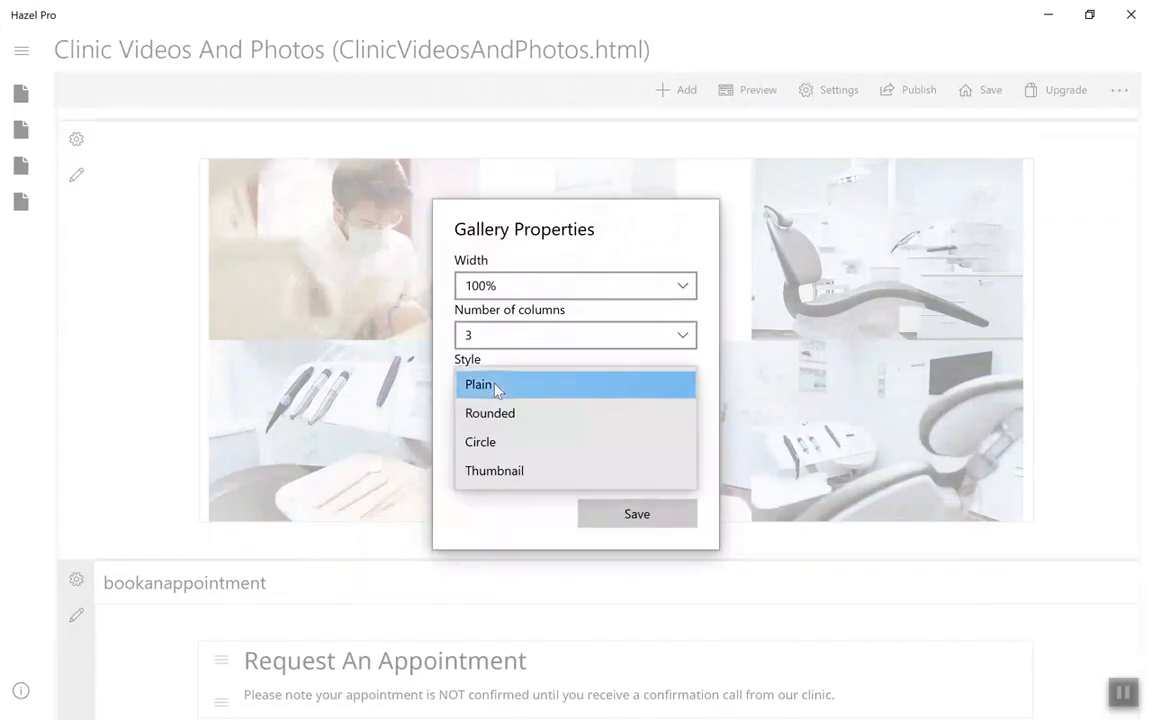
pyautogui.click(494, 471)
pyautogui.click(594, 514)
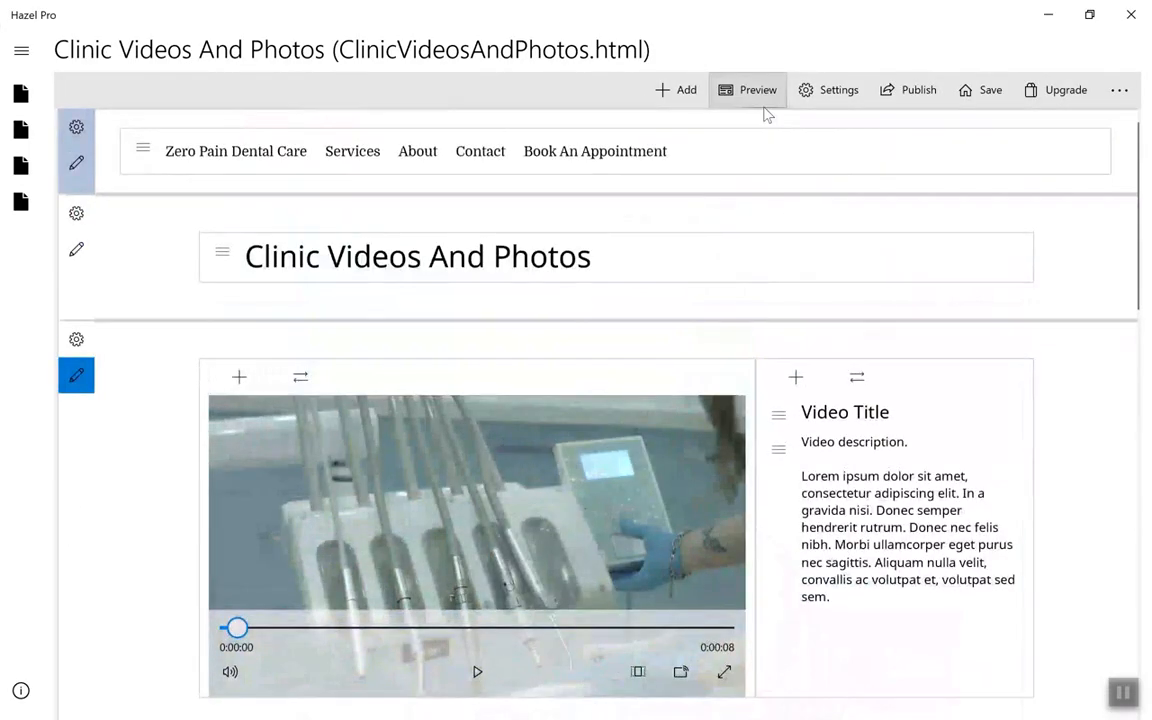
# Step: Preview the Clinic Videos And Photos page, testing video playback, enlarged gallery photos and the appointment form's layout
pyautogui.click(760, 98)
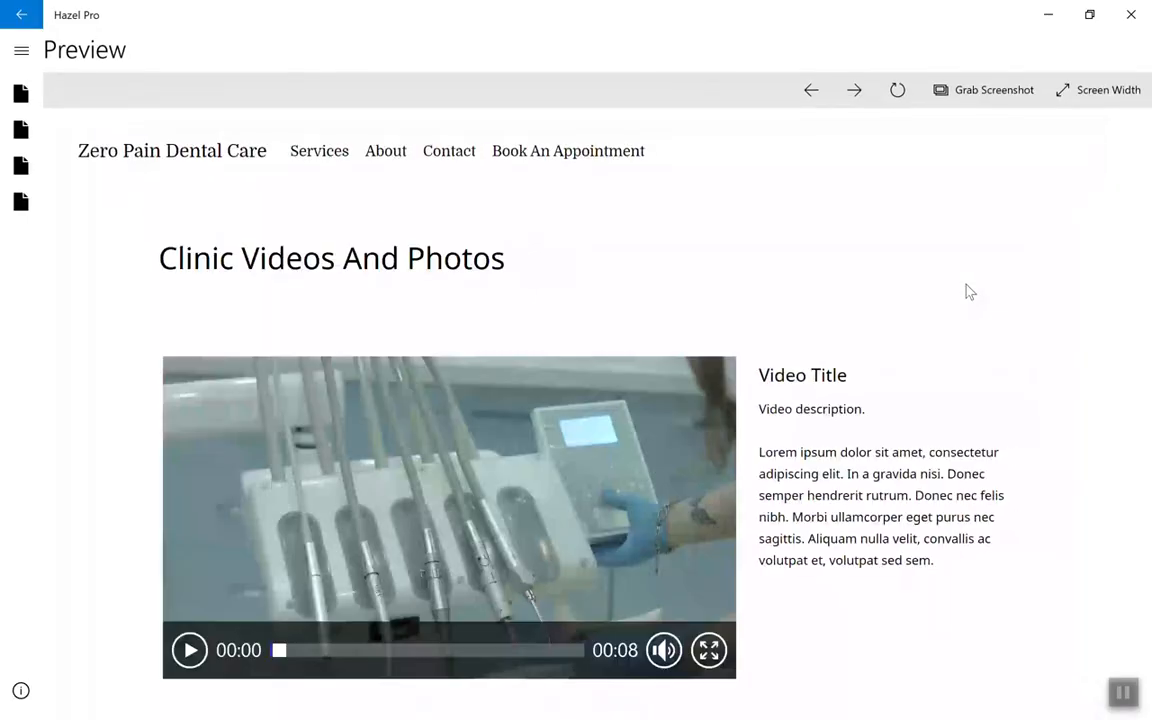
pyautogui.click(190, 650)
pyautogui.click(190, 650)
pyautogui.scroll(-6, 1088, 455)
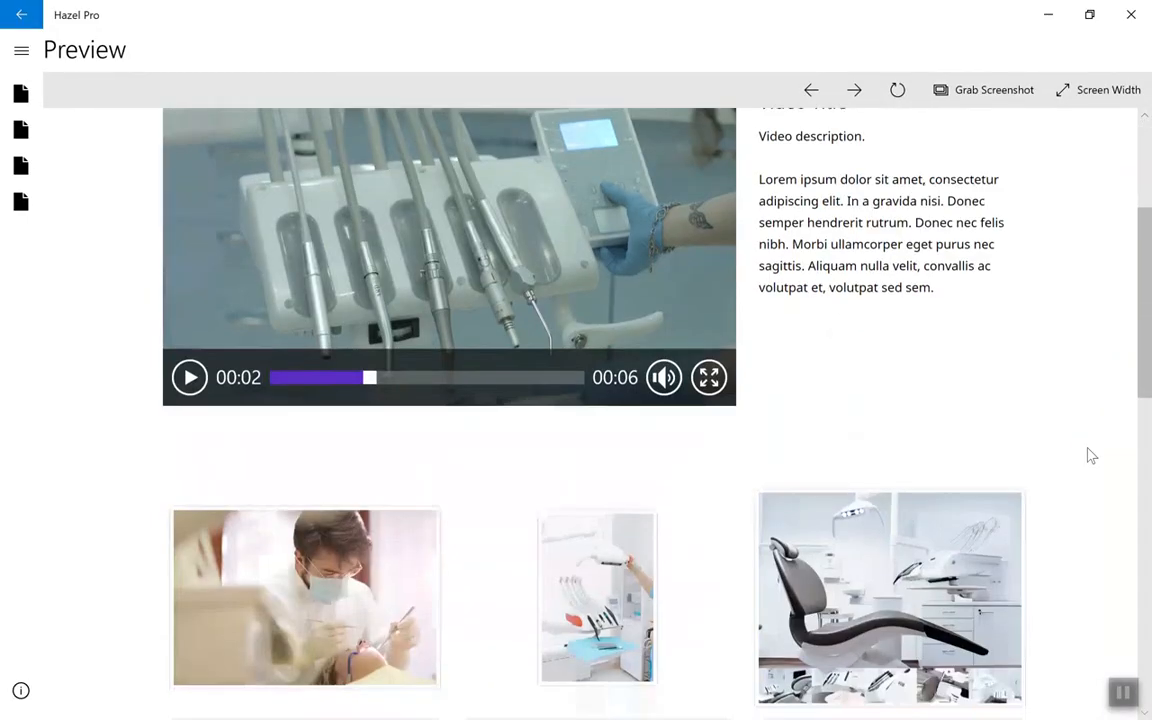
pyautogui.click(348, 293)
pyautogui.click(1111, 155)
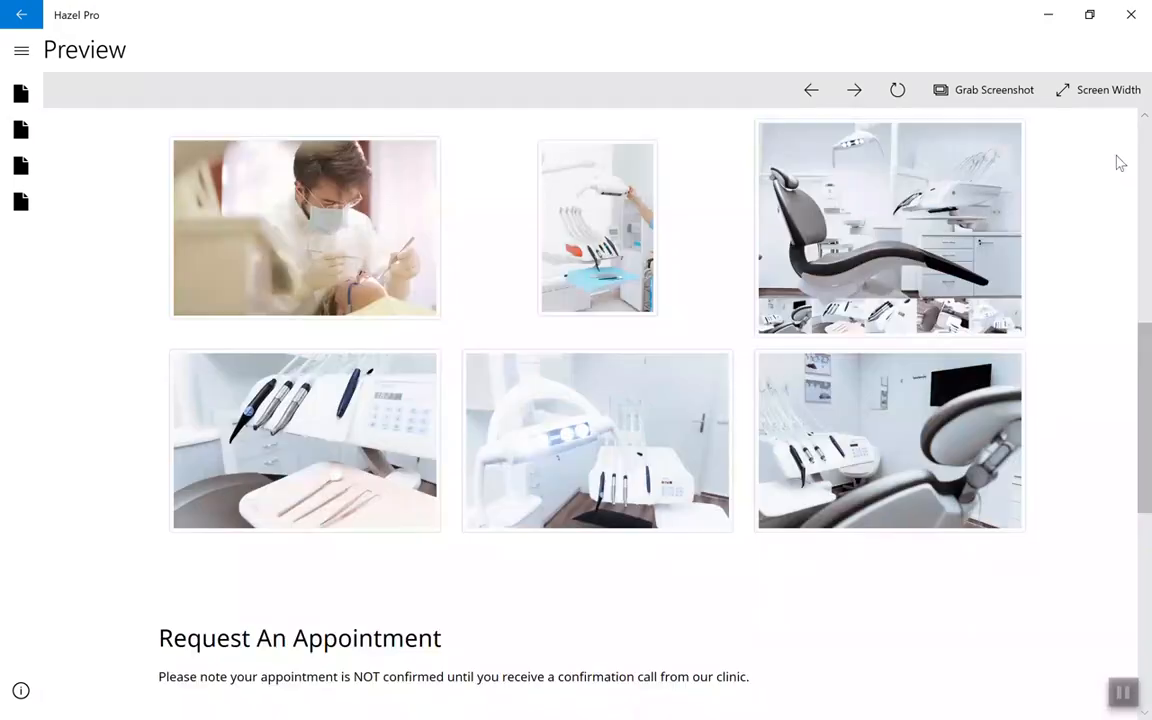
pyautogui.click(597, 217)
pyautogui.click(1107, 153)
pyautogui.scroll(-5, 1044, 278)
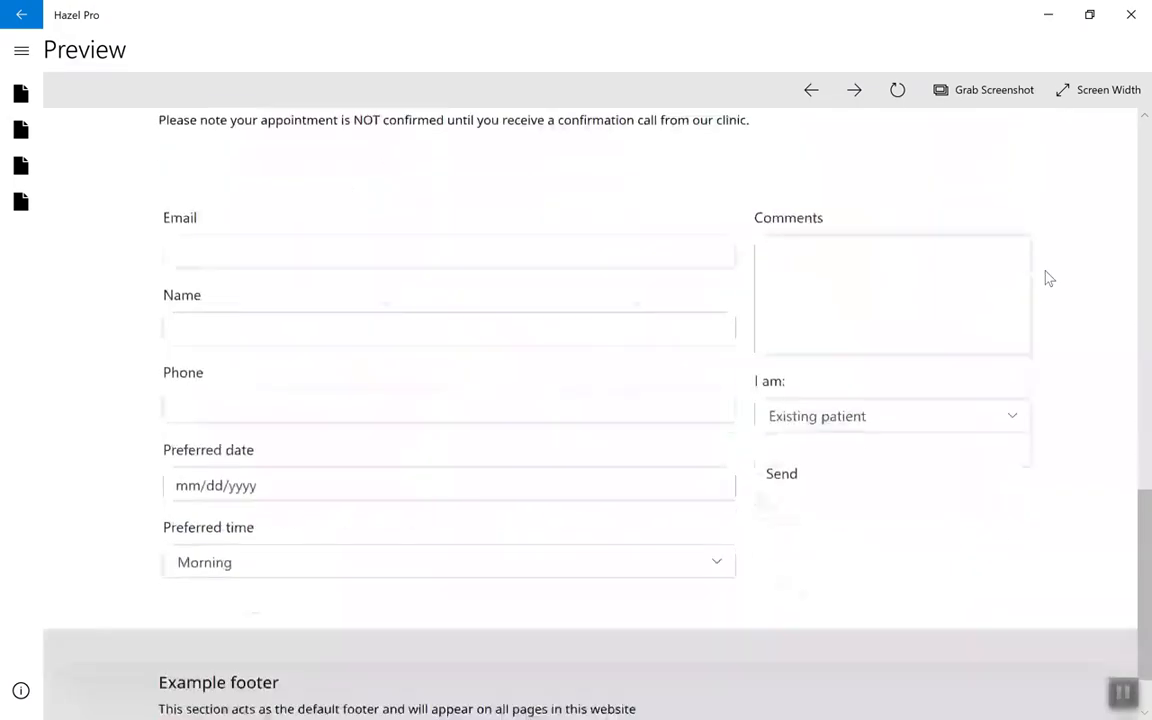
pyautogui.scroll(10, 1044, 278)
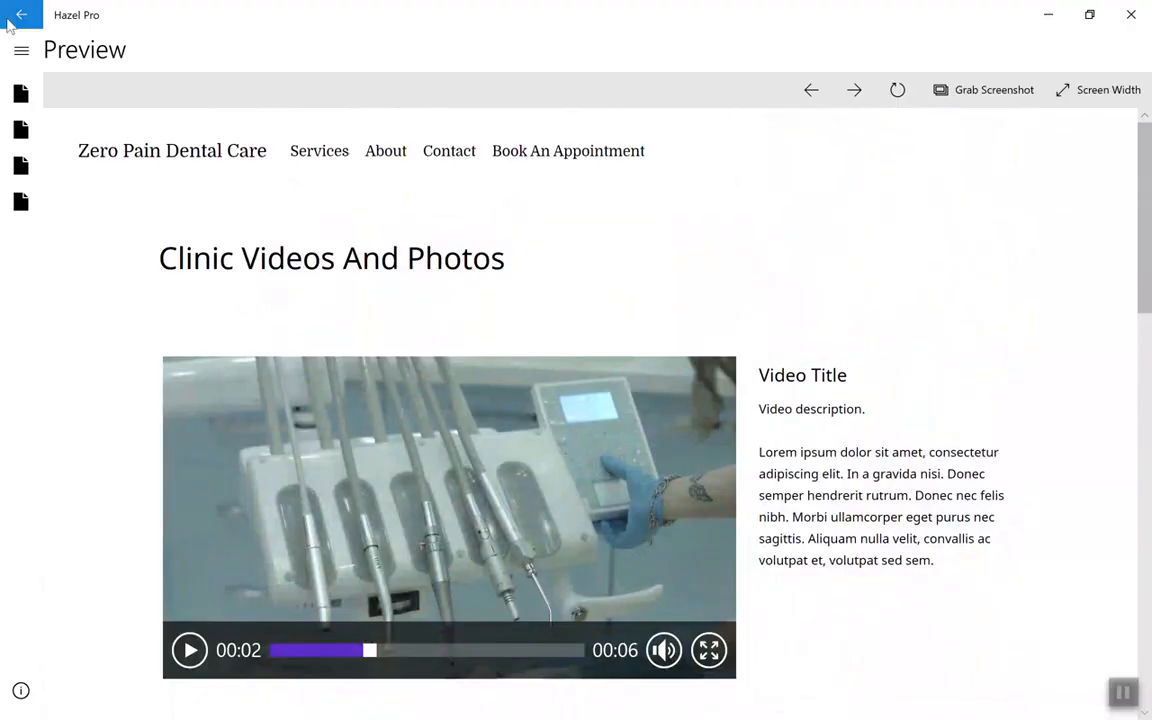
# Step: Return to the editor and add an item under the About menu linked to the Clinic Videos And Photos page
pyautogui.click(9, 22)
pyautogui.moveTo(352, 151)
pyautogui.click(419, 213)
pyautogui.click(547, 391)
pyautogui.click(540, 419)
pyautogui.click(513, 480)
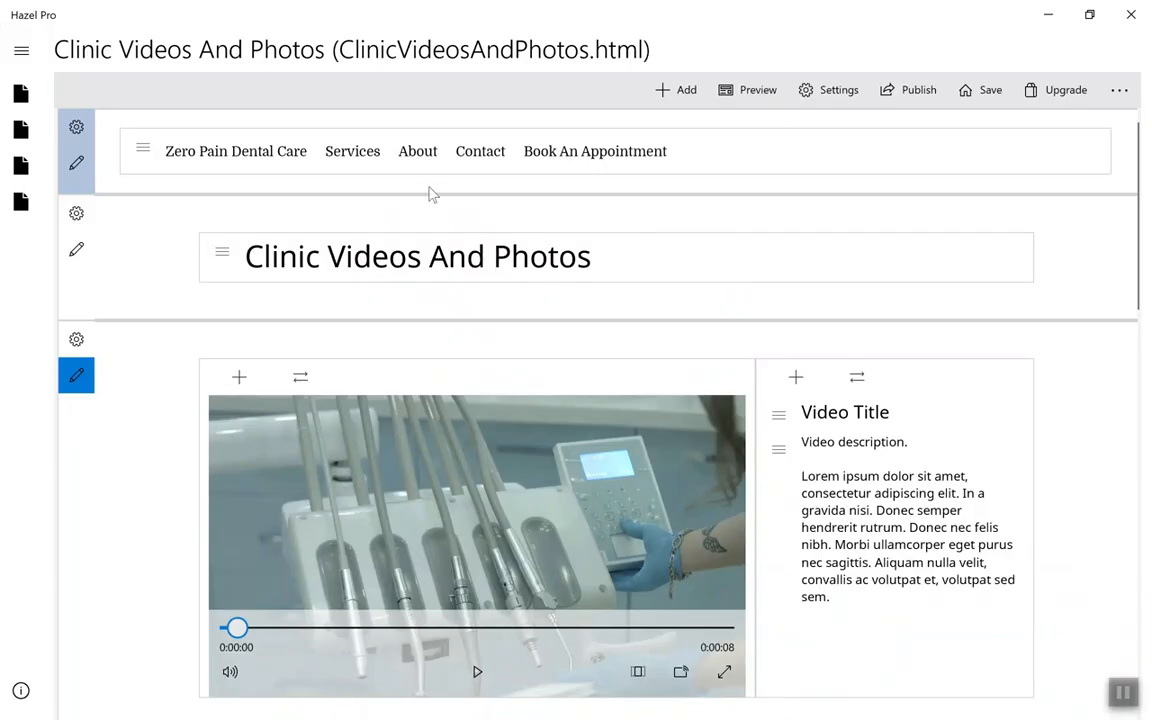
# Step: Create a new page titled "Contact Us"
pyautogui.click(676, 90)
pyautogui.click(686, 166)
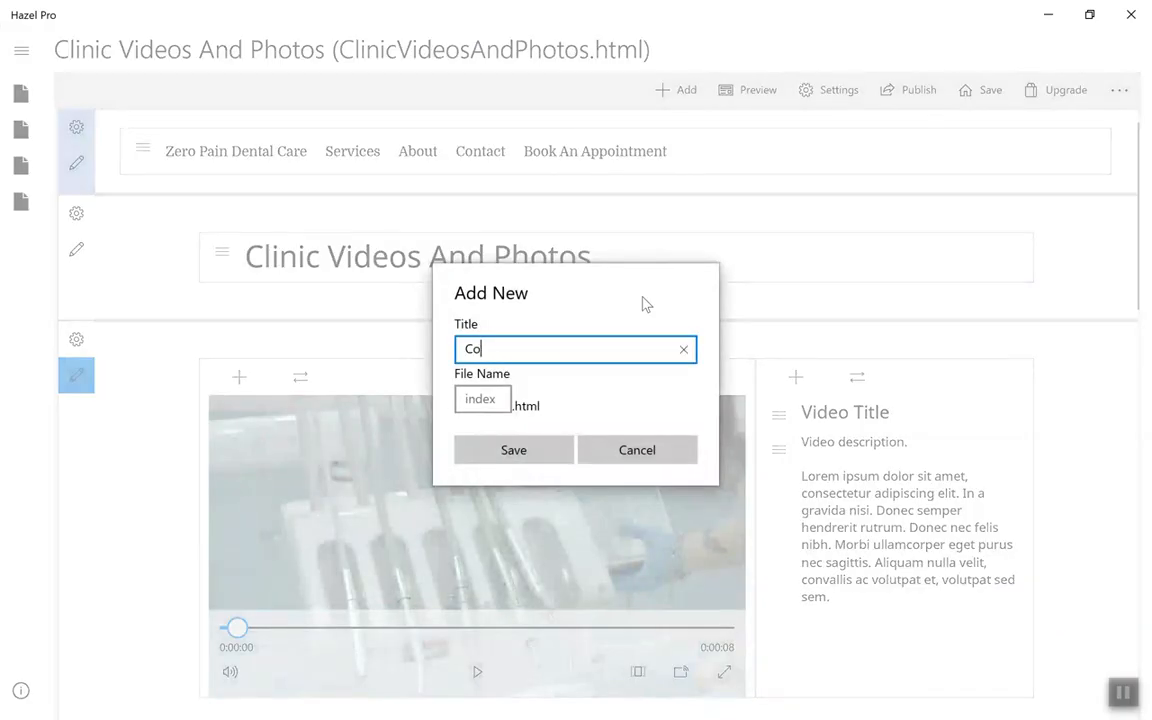
pyautogui.click(553, 448)
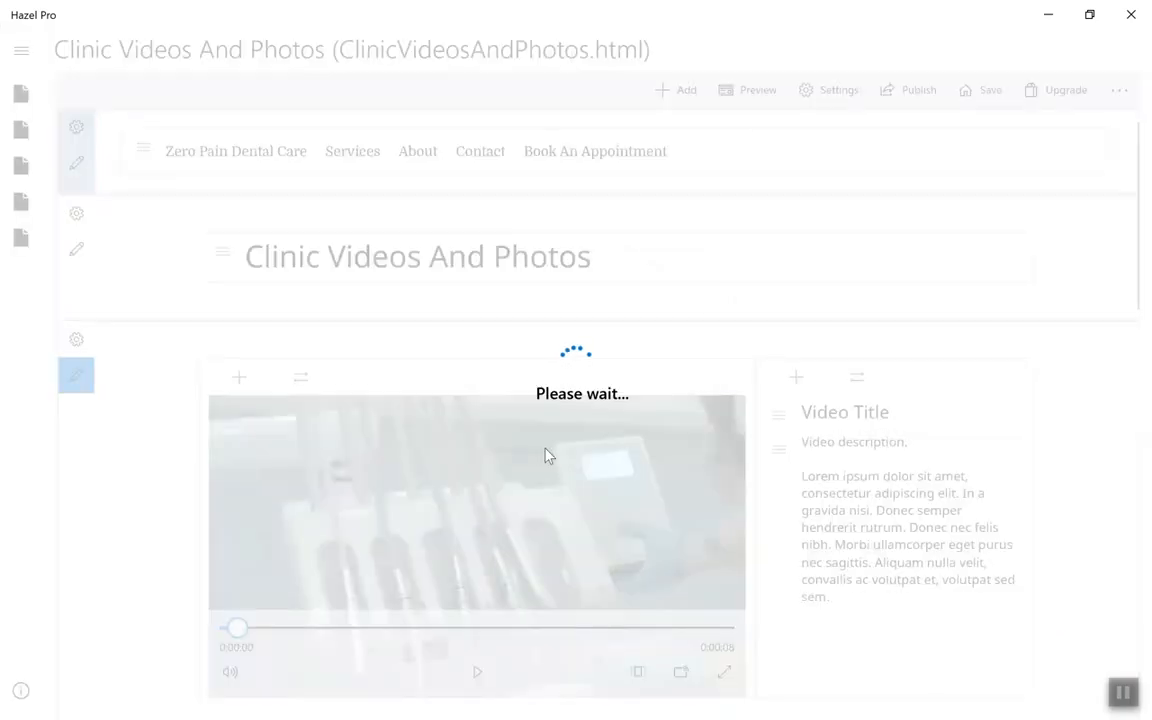
# Step: Add two single column sections above the bookanappointment section on the Contact Us page
pyautogui.click(76, 213)
pyautogui.moveTo(110, 174)
pyautogui.click(139, 155)
pyautogui.click(76, 604)
pyautogui.moveTo(100, 563)
pyautogui.click(230, 270)
# Step: Add a "Contact Us" textbox to the first empty section and enlarge its text to heading size
pyautogui.click(240, 251)
pyautogui.click(249, 580)
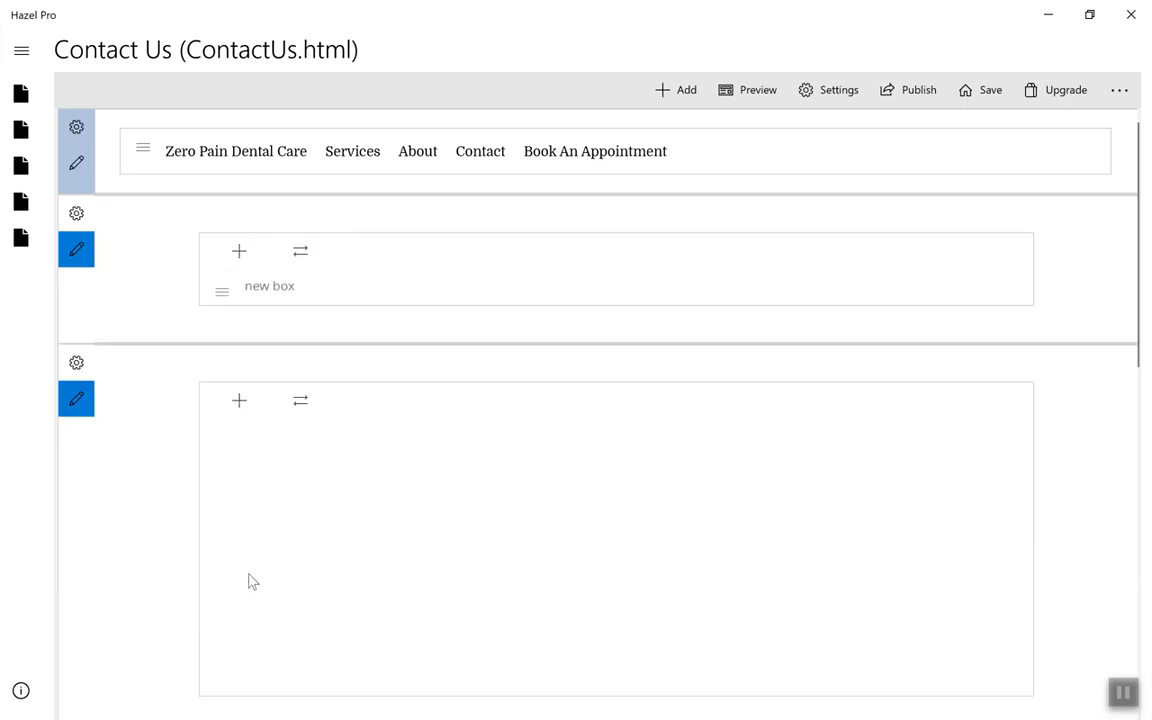
pyautogui.moveTo(337, 325); pyautogui.dragTo(218, 324)
pyautogui.click(222, 128)
pyautogui.scroll(-5, 208, 471)
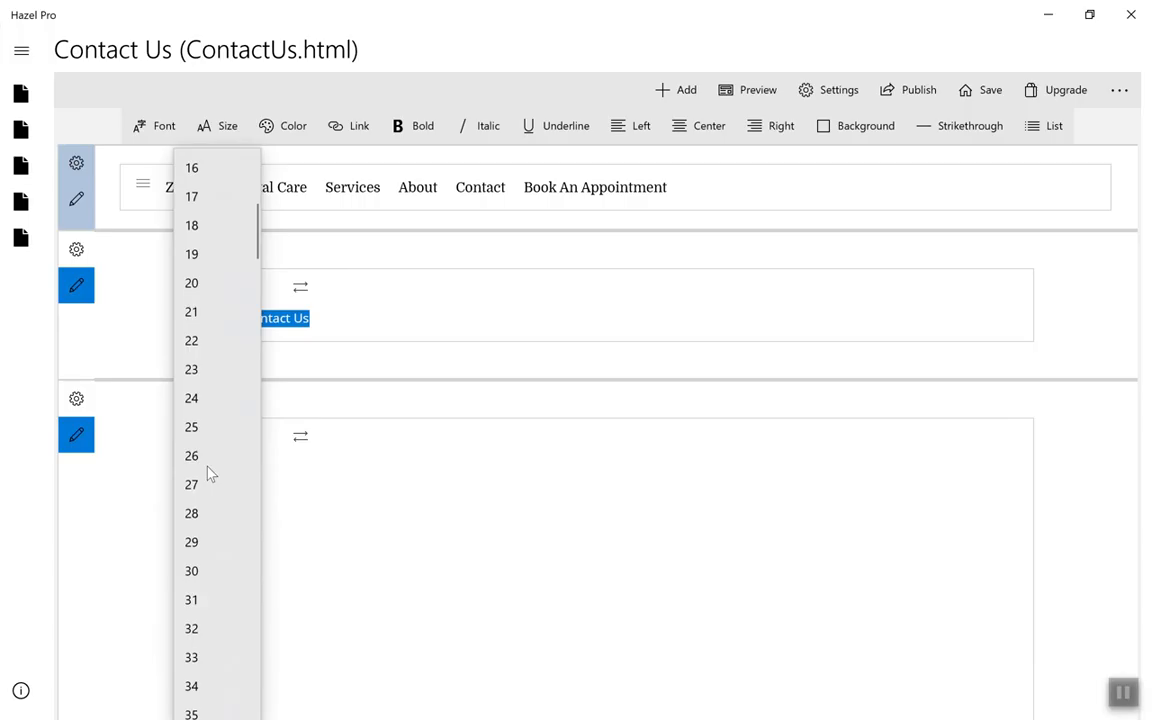
pyautogui.click(208, 471)
pyautogui.click(399, 332)
pyautogui.click(527, 460)
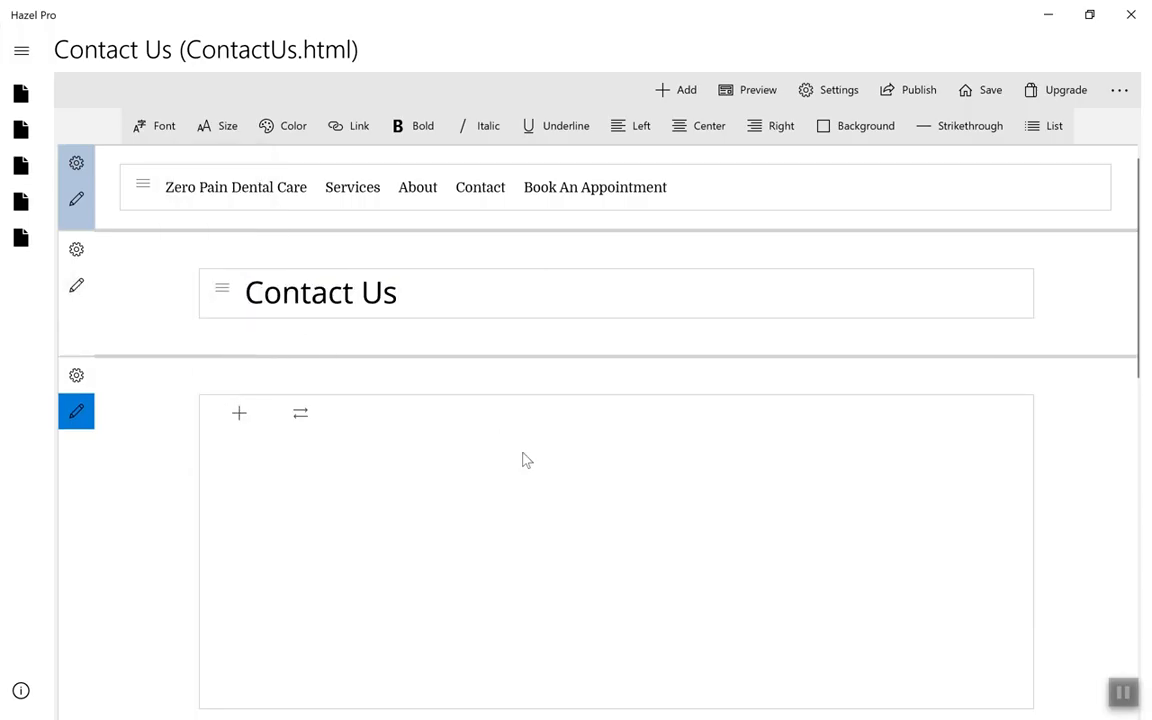
# Step: Add a textbox to the section below with "We are open seven days a week." and "Monday: 11 am - 8 pm"
pyautogui.click(239, 413)
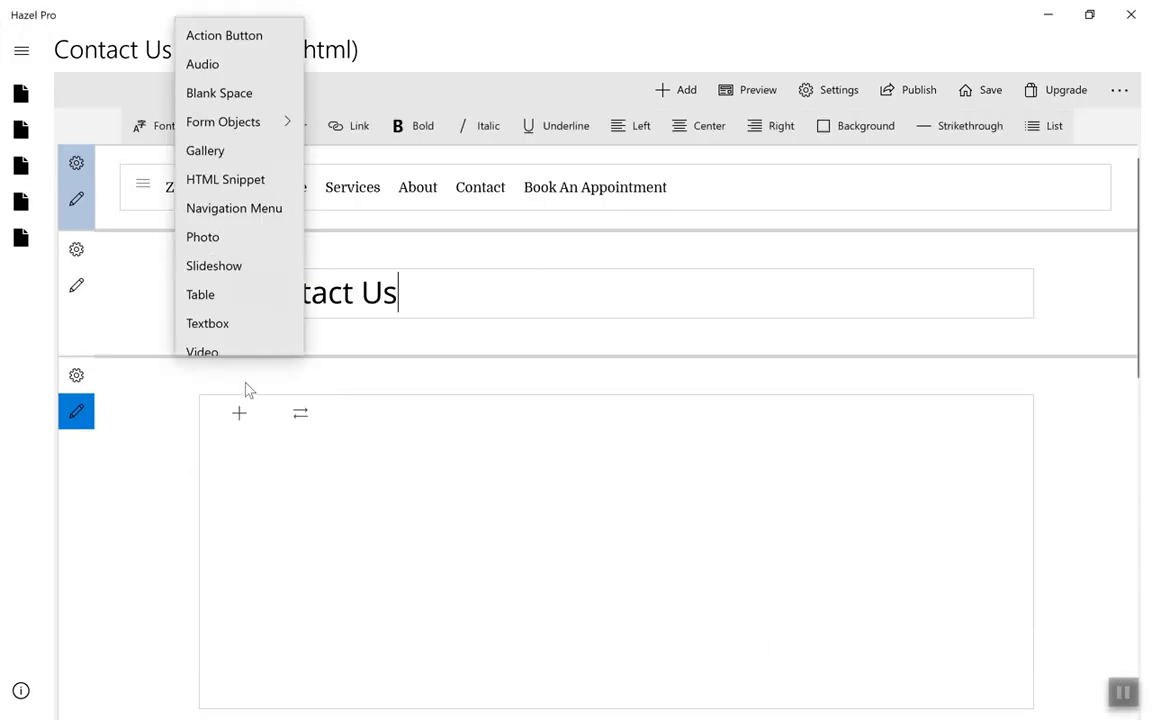
pyautogui.click(247, 306)
pyautogui.click(317, 446)
pyautogui.write('We are open seven days a week.')
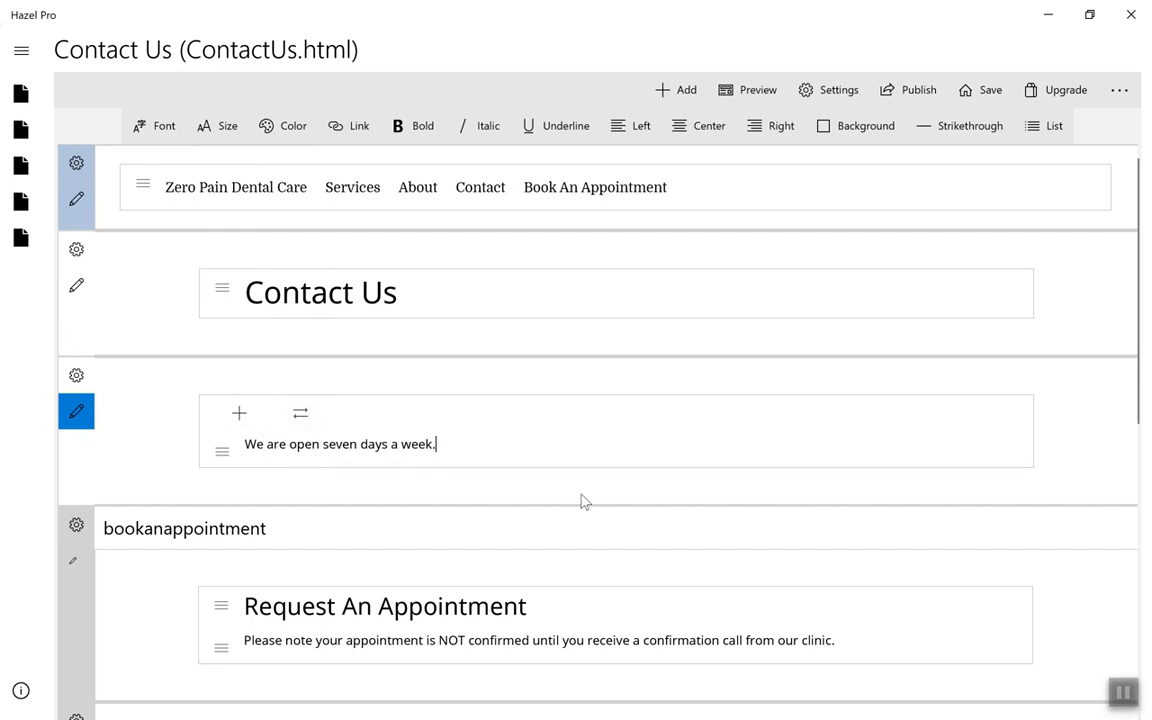
pyautogui.press('Return')
pyautogui.write('Monday: 11 a')
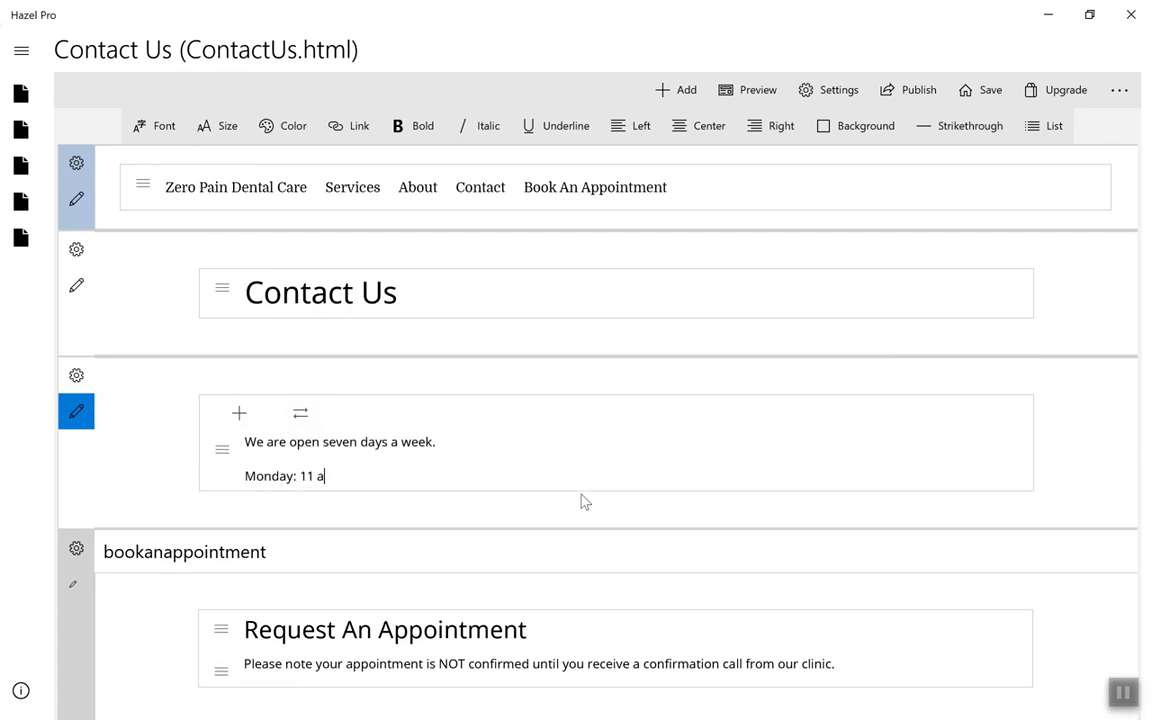
pyautogui.write('m - 8 pm')
pyautogui.press('Return')
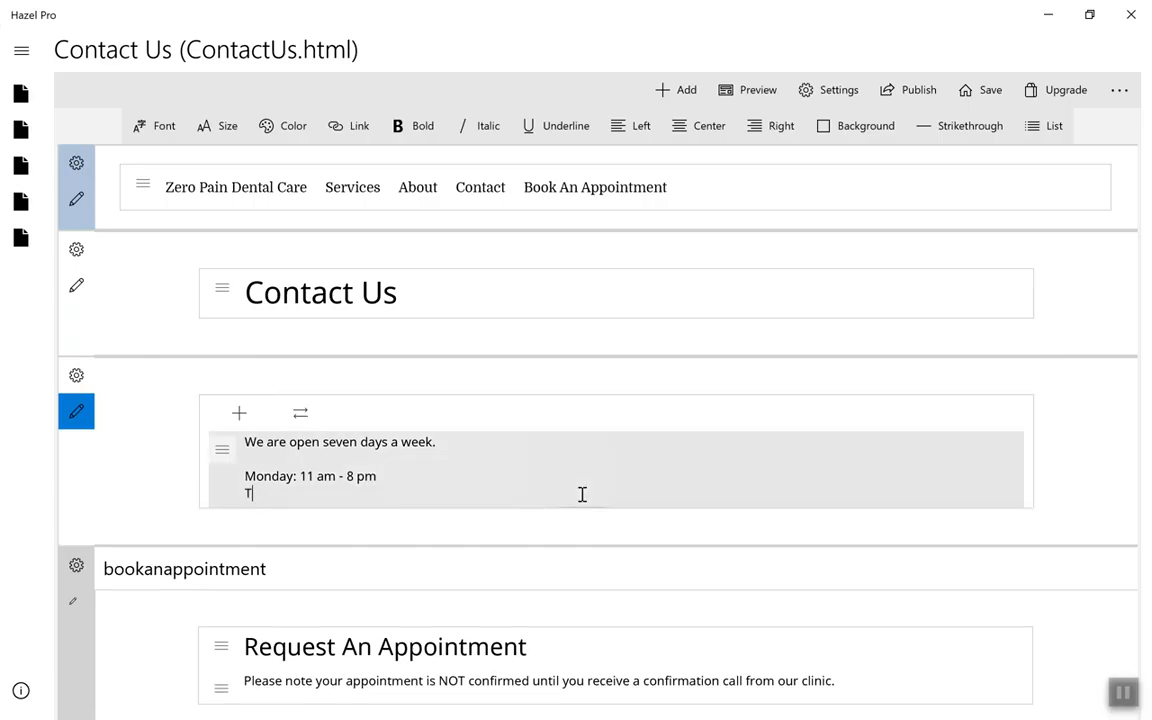
# Step: Replace the started Tuesday line with repeated copies of "Monday: 11 am - 8 pm" below the Monday opening hours
pyautogui.write('Tuesday:')
pyautogui.press('Return')
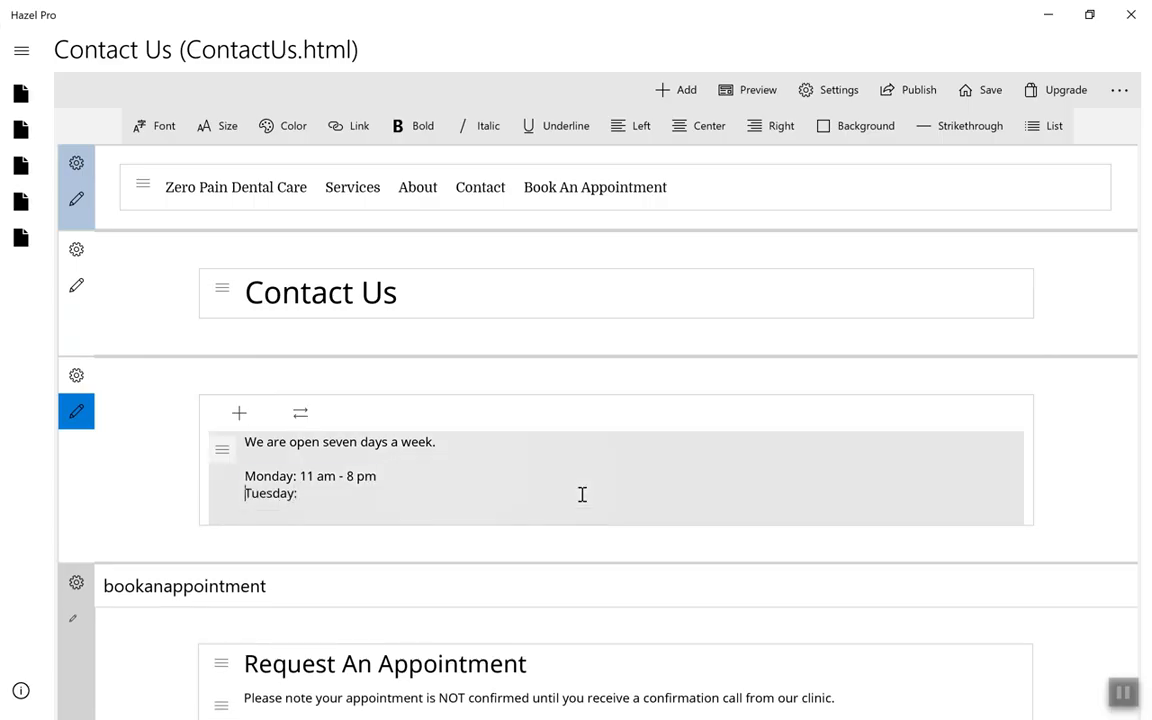
pyautogui.hotkey('shift', 'Up')
pyautogui.press('BackSpace')
pyautogui.hotkey('ctrl', 'v')
pyautogui.hotkey('ctrl', 'v')
pyautogui.hotkey('ctrl', 'v')
pyautogui.hotkey('ctrl', 'v')
pyautogui.hotkey('ctrl', 'v')
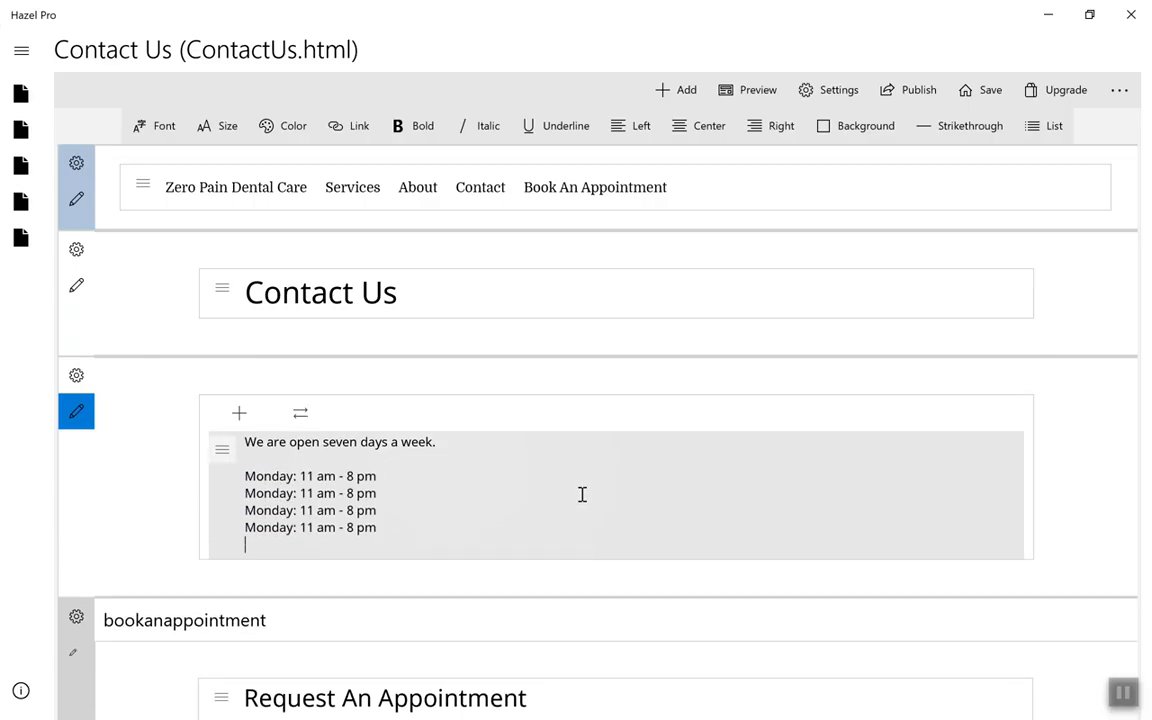
# Step: Rename the copied hours lines Tuesday through Saturday, change Saturday to 11 am - 2 pm and add "Sunday: 11 am - 2 pm"
pyautogui.scroll(-3, 582, 495)
pyautogui.doubleClick(294, 230)
pyautogui.write('Tues')
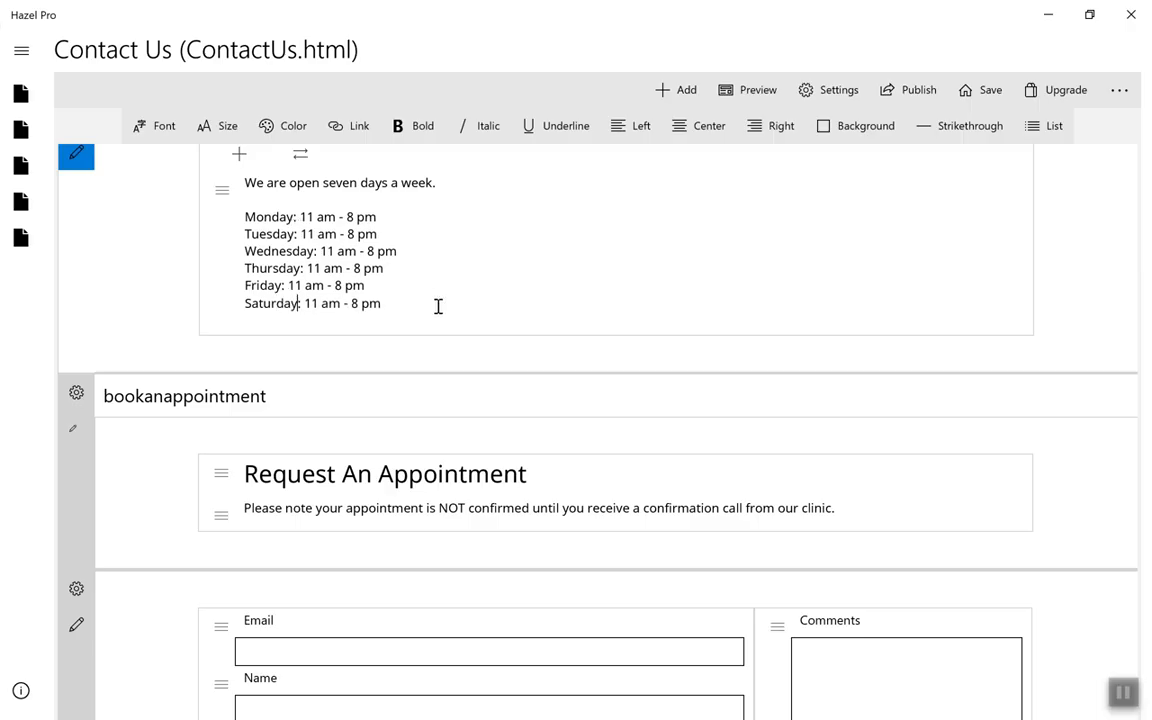
pyautogui.scroll(2, 440, 308)
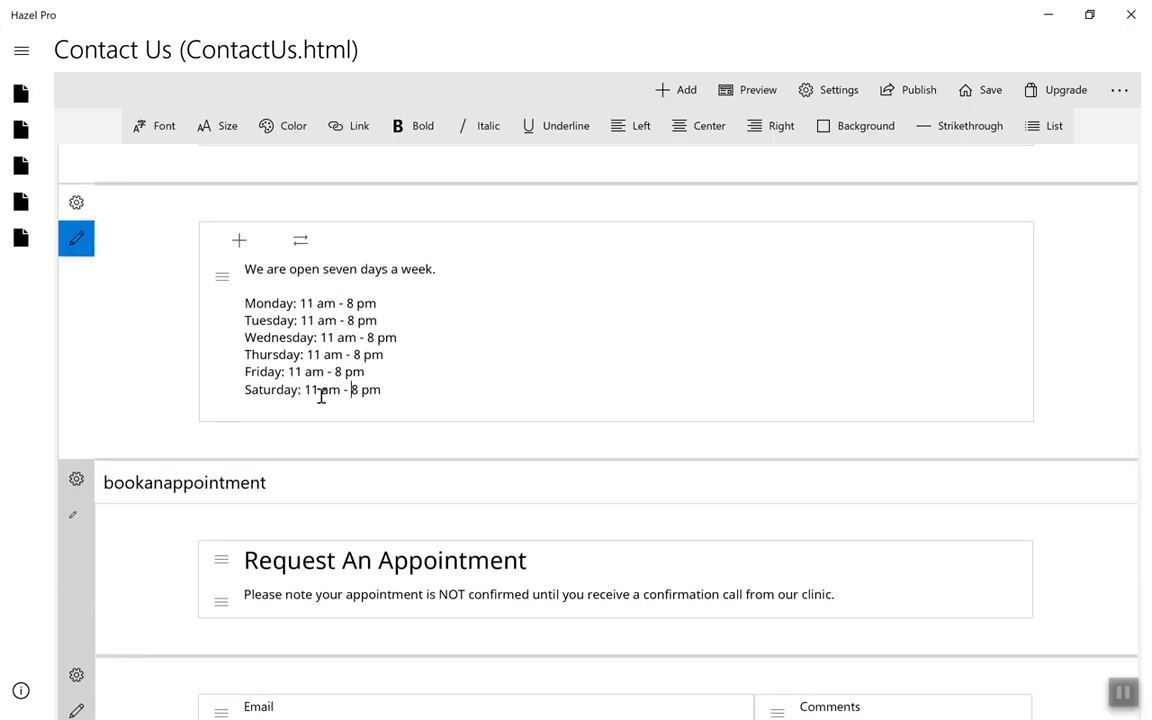
pyautogui.press('Return')
pyautogui.write('Sunday: 11 am - 2 pm')
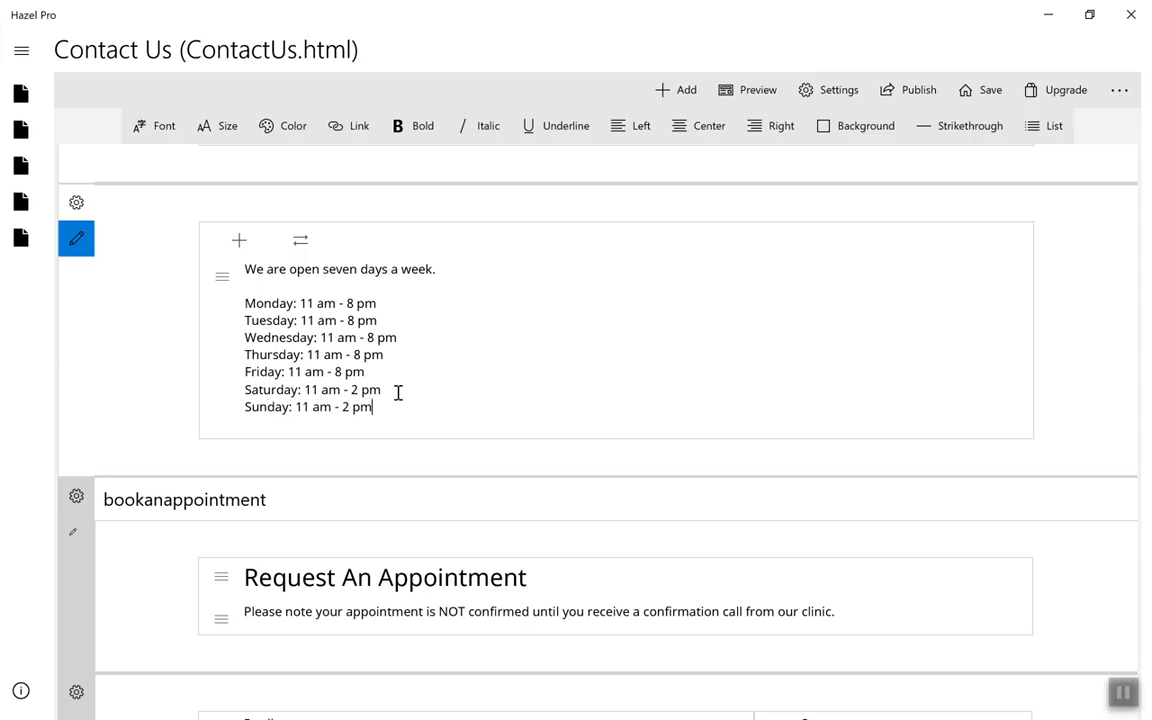
# Step: Set the "We are open seven days a week." line to font size 15
pyautogui.moveTo(442, 272); pyautogui.dragTo(244, 270)
pyautogui.click(219, 126)
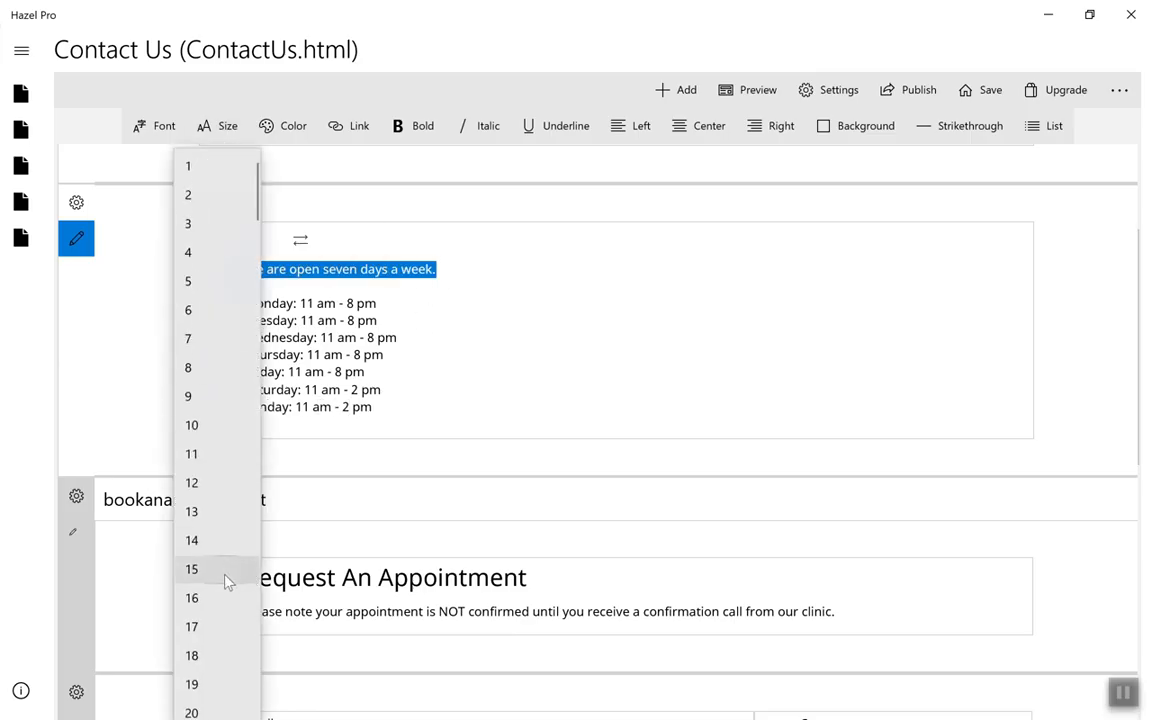
pyautogui.click(224, 571)
pyautogui.click(486, 352)
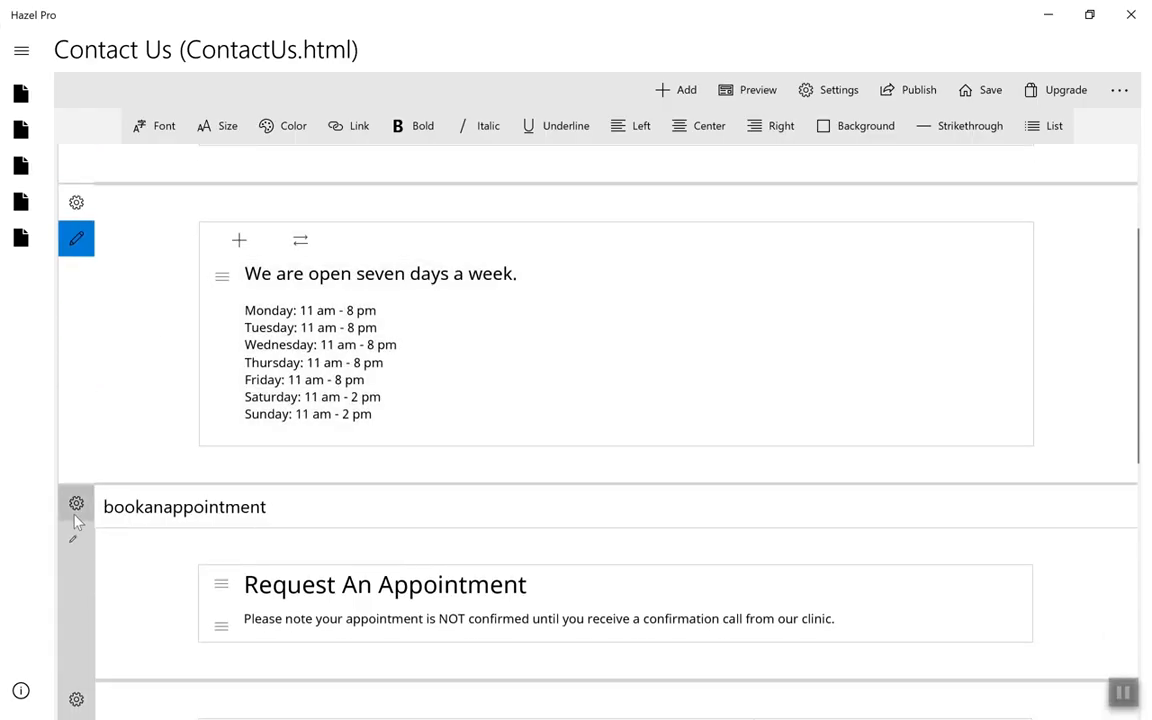
# Step: Add a 2 column section between the opening hours and the bookanappointment section
pyautogui.click(76, 503)
pyautogui.moveTo(95, 465)
pyautogui.click(240, 197)
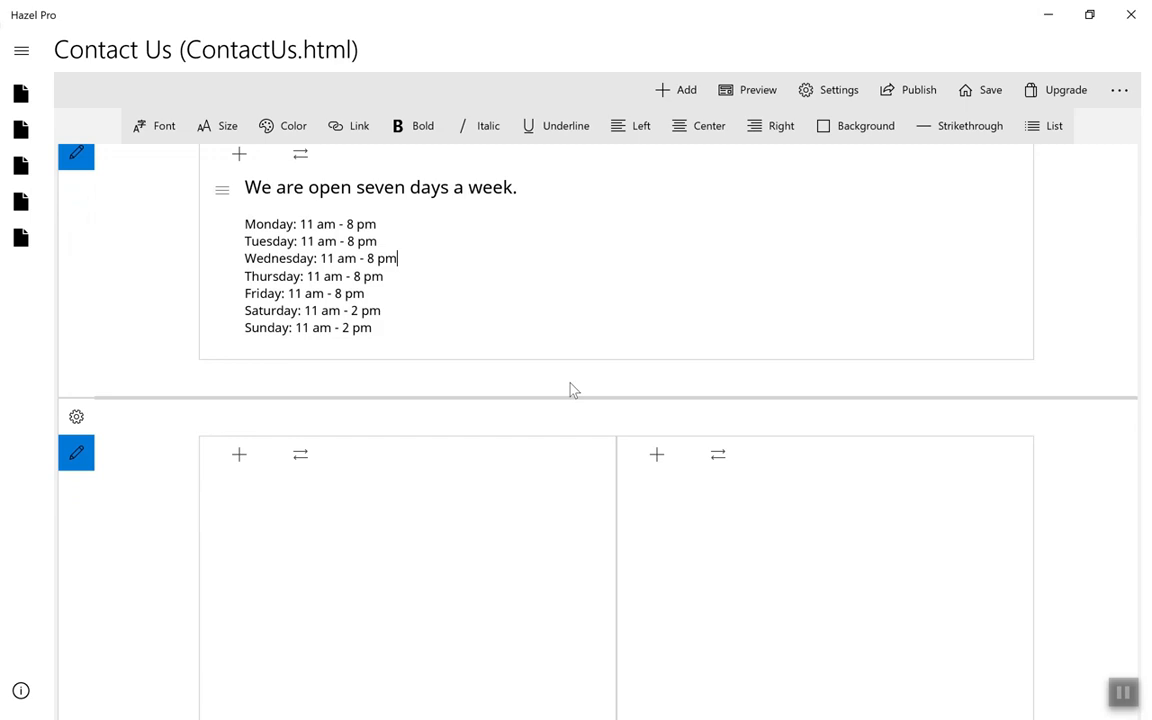
# Step: Add a textbox to the new section's first column containing the clinic's address, phone number and fax number
pyautogui.click(239, 455)
pyautogui.click(206, 383)
pyautogui.click(285, 493)
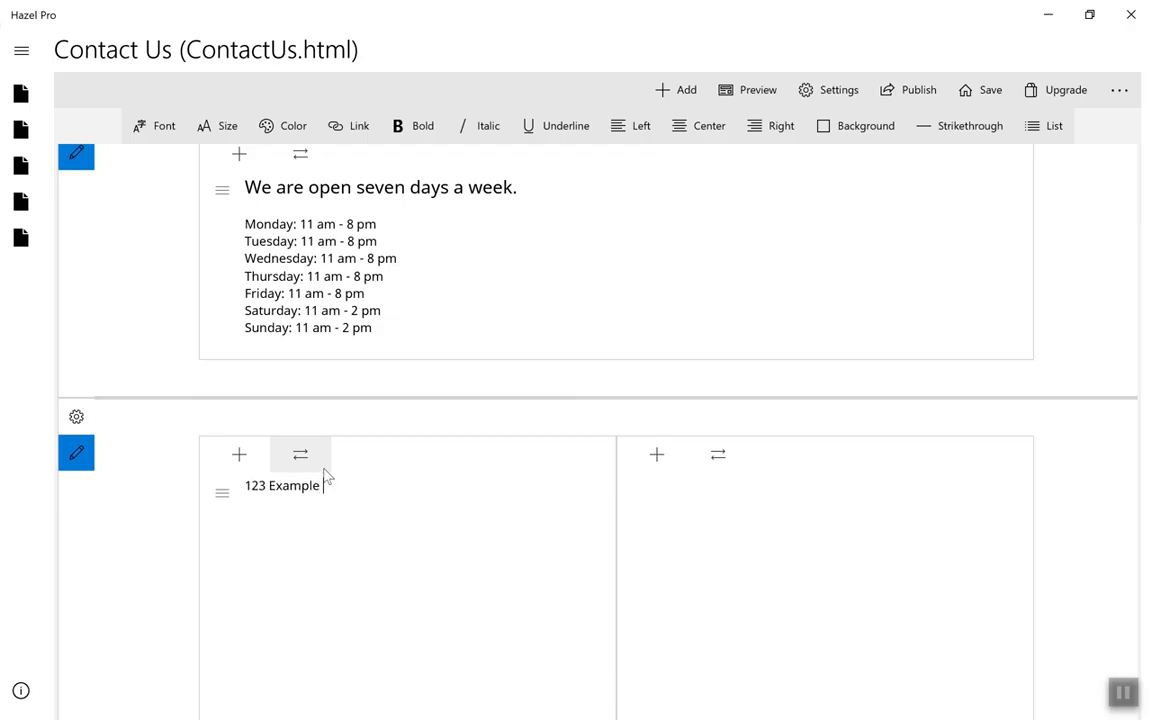
pyautogui.write('123 Example Street Unit B')
pyautogui.press('Return')
pyautogui.write('City, State 98765')
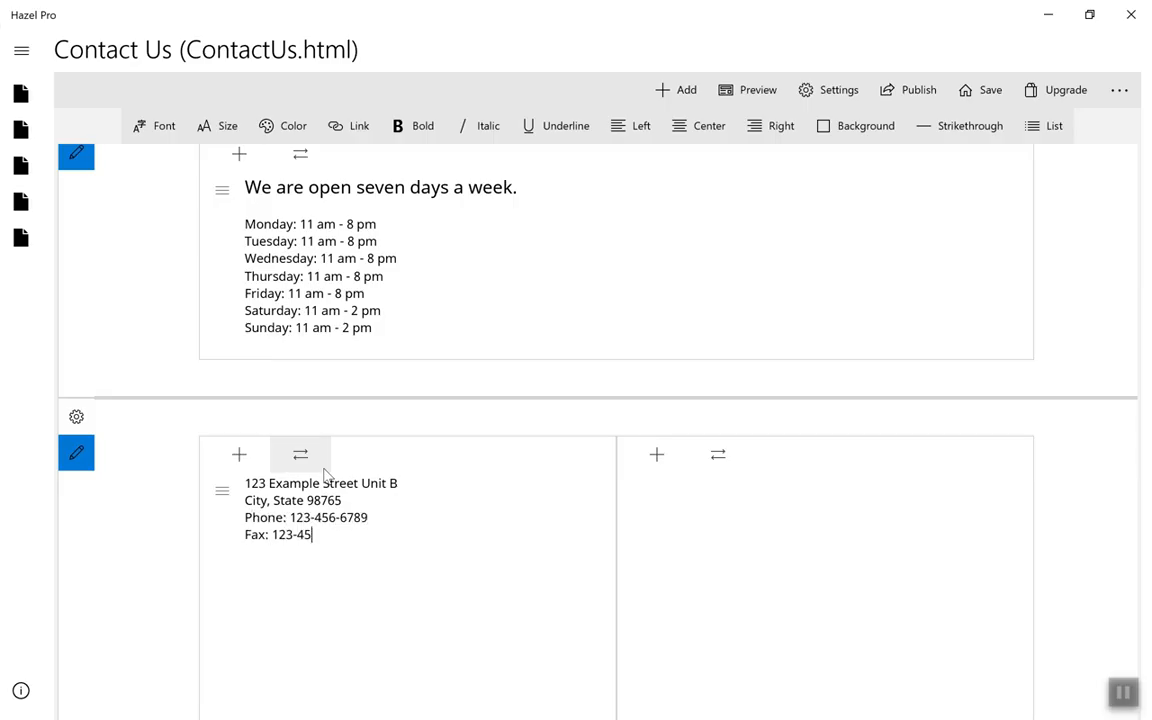
# Step: Add a "Driving Directions:" textbox below the clinic address and an empty textbox in the second column
pyautogui.click(300, 454)
pyautogui.click(240, 455)
pyautogui.click(240, 455)
pyautogui.click(257, 381)
pyautogui.scroll(-1, 431, 484)
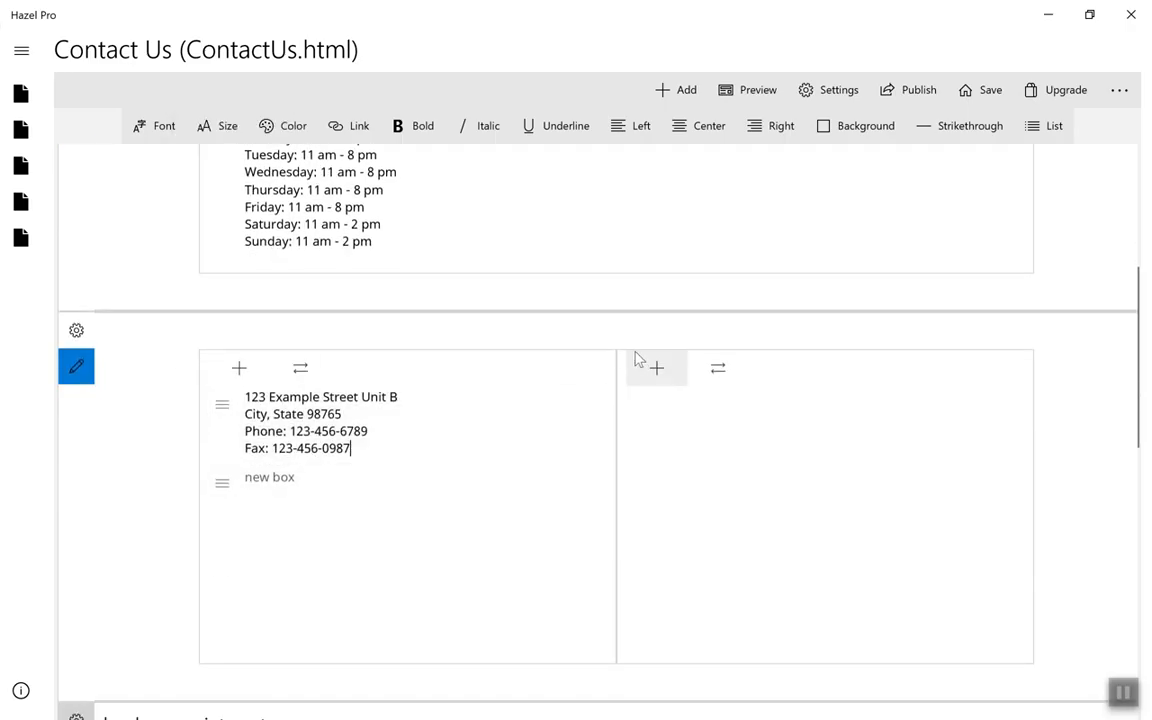
pyautogui.click(655, 368)
pyautogui.click(630, 298)
pyautogui.click(466, 494)
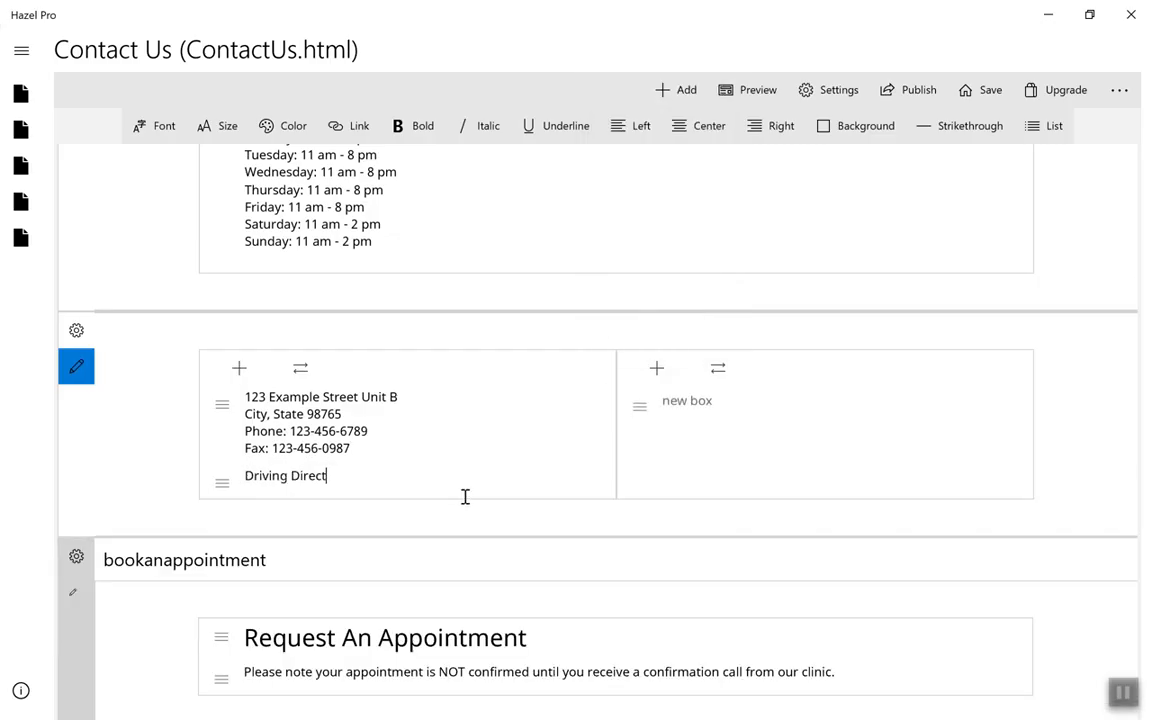
# Step: Enter "Public Transit:" in the second column and add a textbox above it with "Free parking seven days a week" and "Free wifi in all public areas"
pyautogui.click(727, 410)
pyautogui.click(656, 368)
pyautogui.click(630, 298)
pyautogui.click(660, 372)
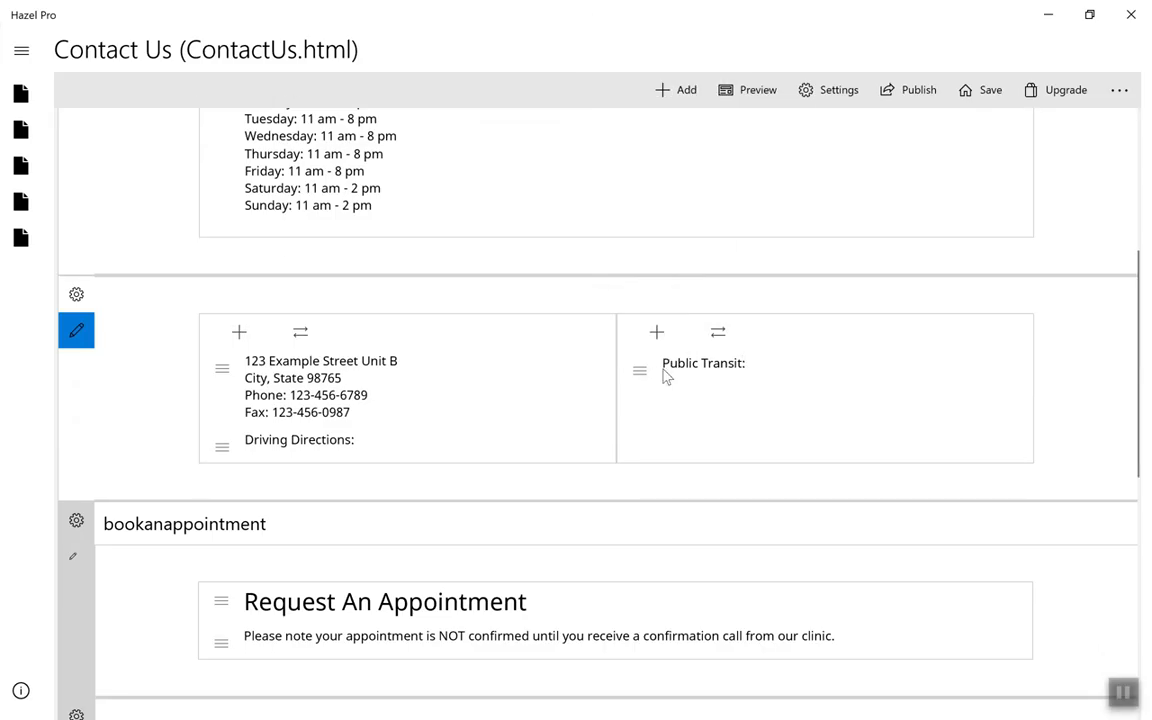
pyautogui.click(690, 372)
pyautogui.write('Free parking')
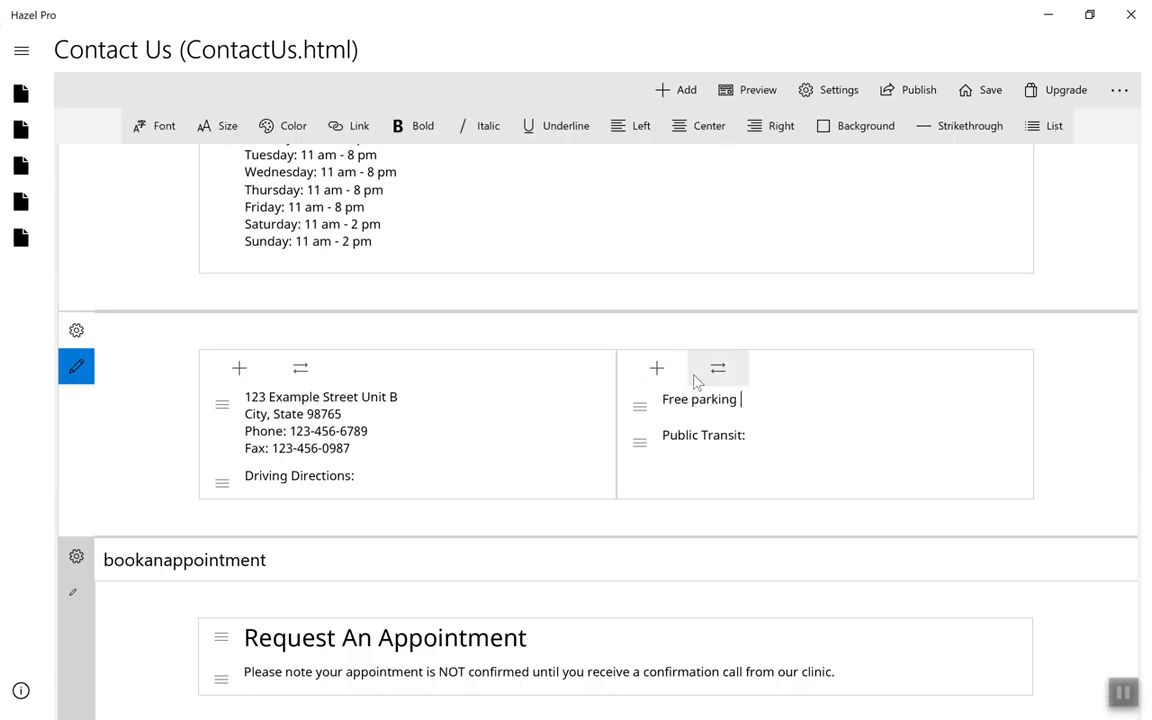
pyautogui.write(' seven days a week')
pyautogui.press('Return')
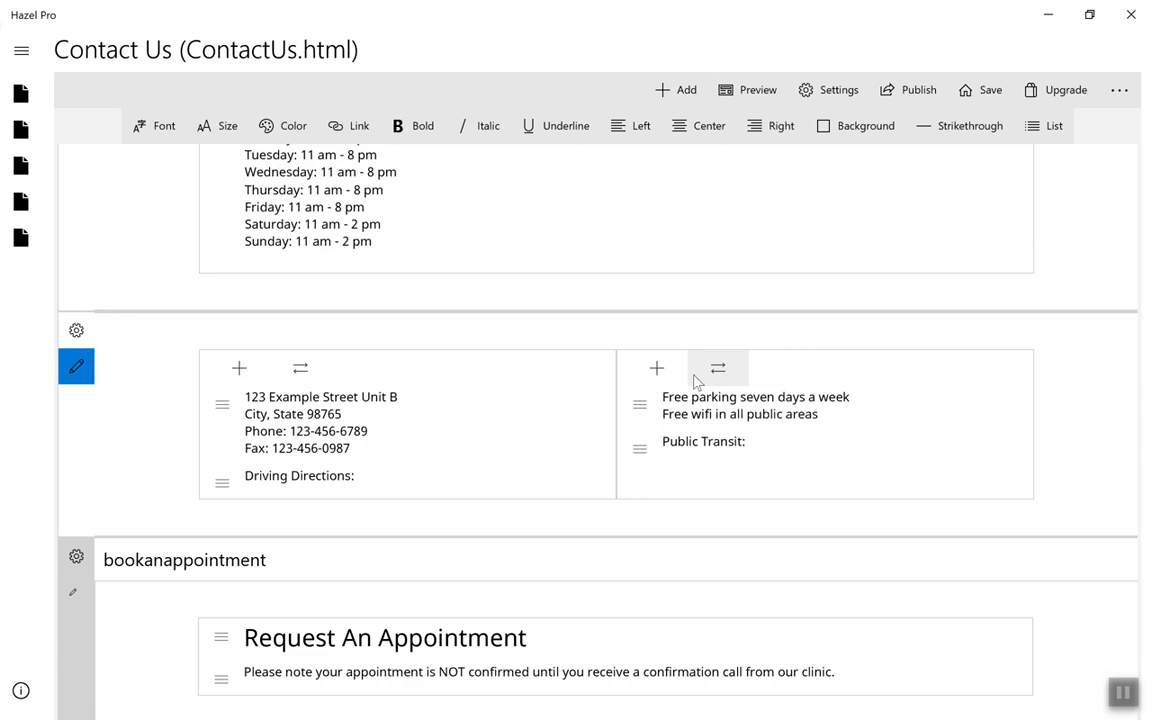
pyautogui.click(779, 457)
pyautogui.rightClick(767, 456)
pyautogui.click(771, 517)
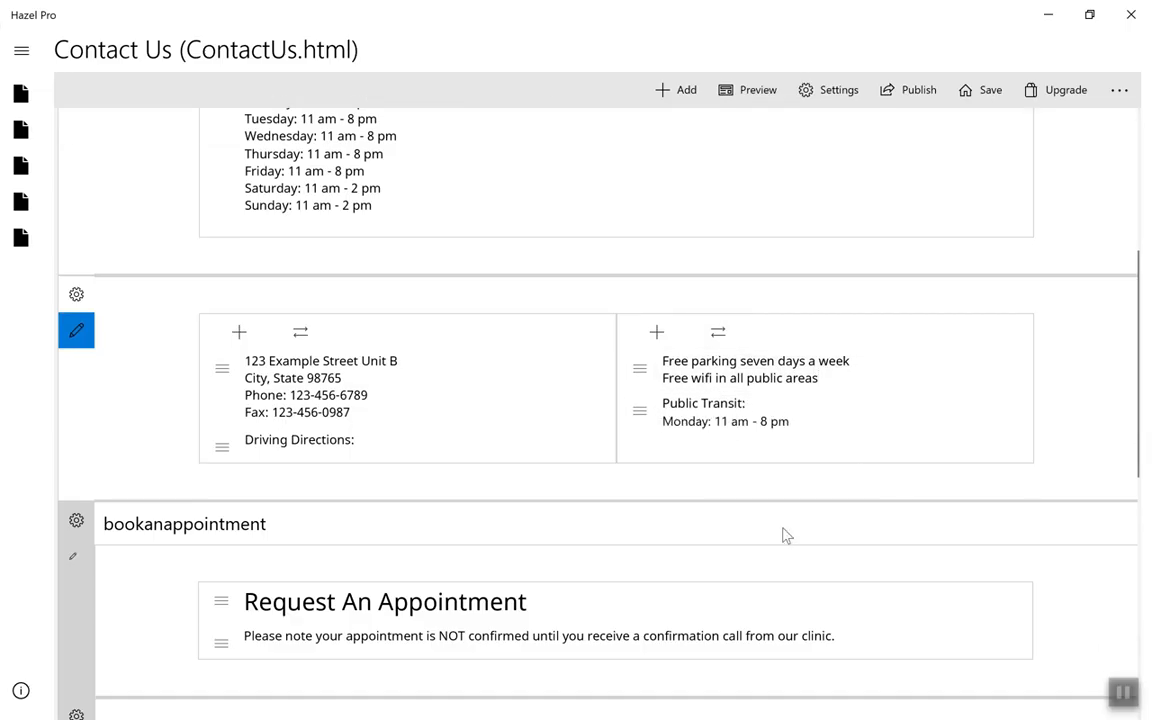
pyautogui.moveTo(742, 457); pyautogui.dragTo(658, 458)
pyautogui.press('BackSpace')
pyautogui.hotkey('ctrl', 'z')
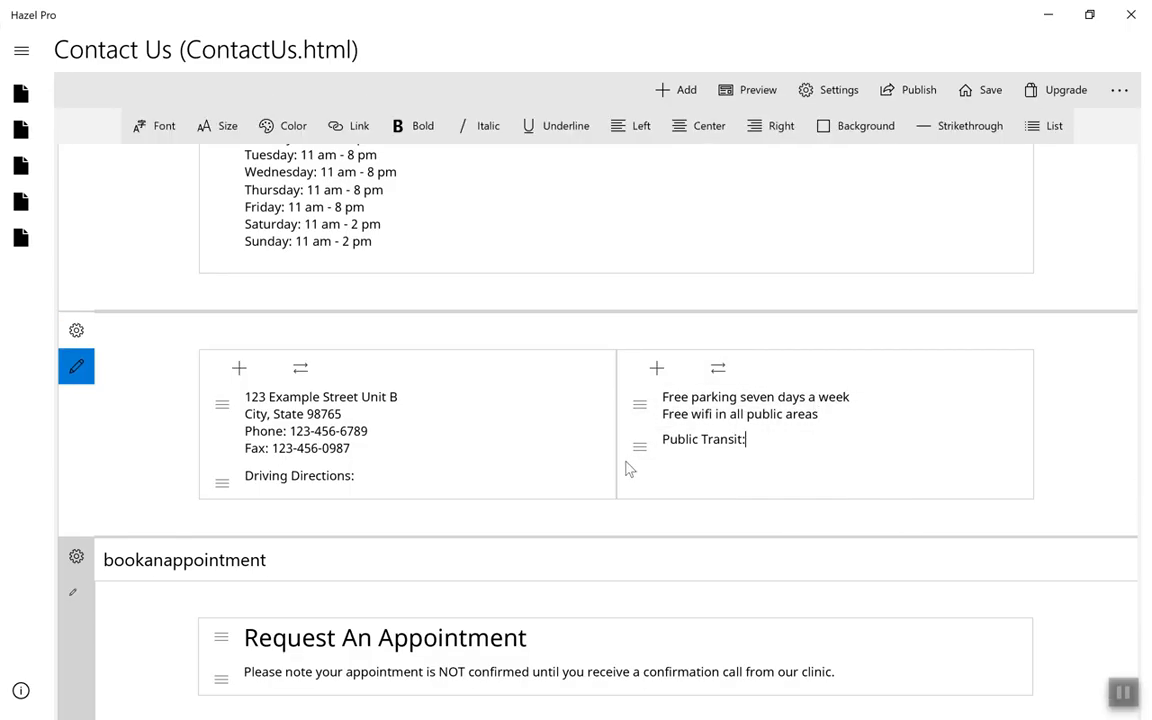
# Step: Switch to Placeholder text.txt in Notepad, copy the selected placeholder paragraphs and minimize Notepad
pyautogui.hotkey('alt', 'Tab')
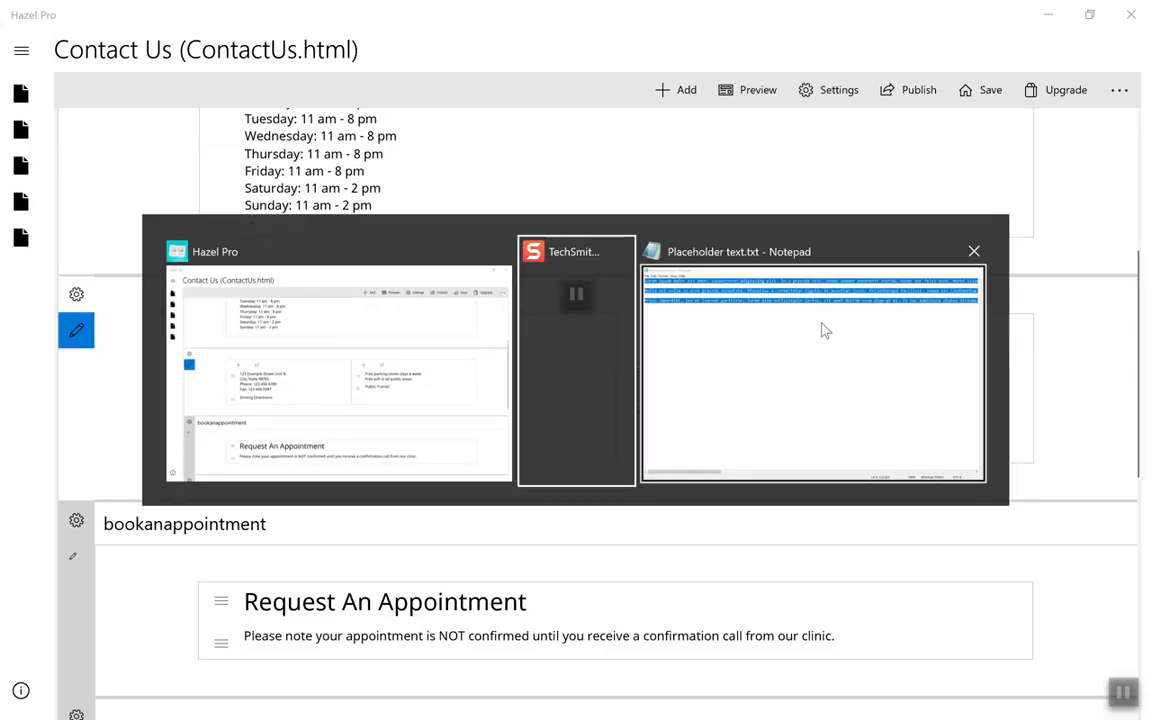
pyautogui.click(824, 329)
pyautogui.rightClick(549, 80)
pyautogui.click(585, 130)
pyautogui.click(1046, 10)
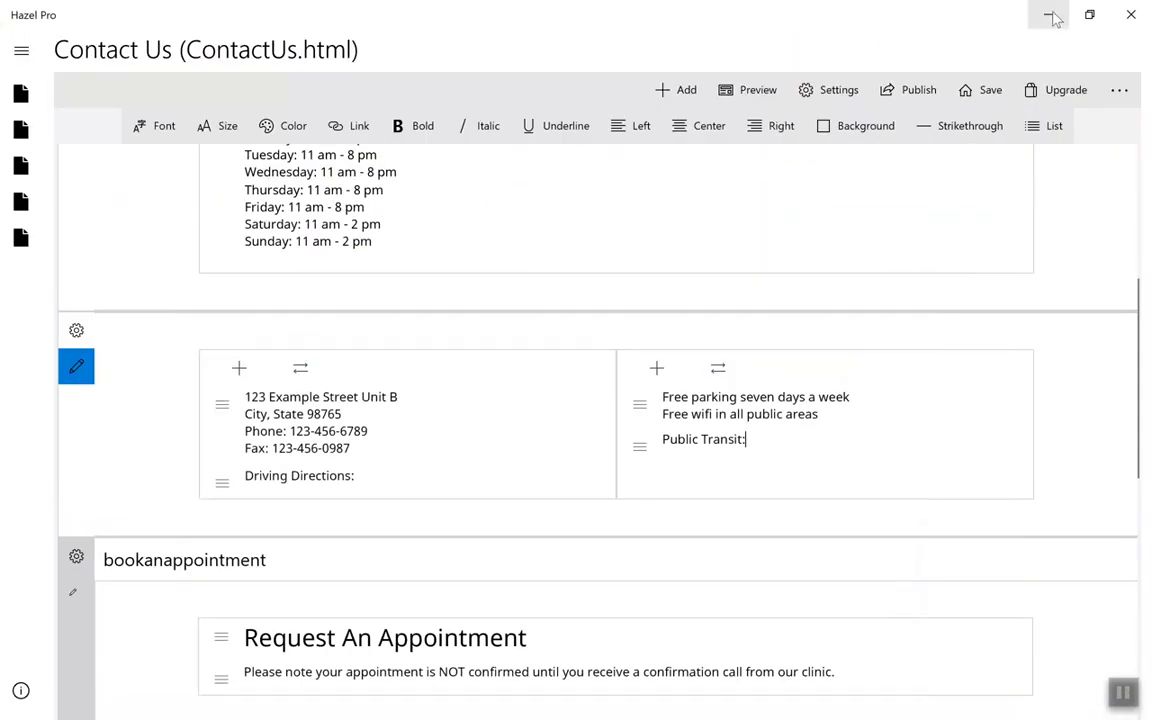
# Step: Paste the placeholder text under "Public Transit:" and delete everything after its first paragraph
pyautogui.click(823, 447)
pyautogui.rightClick(700, 486)
pyautogui.click(748, 540)
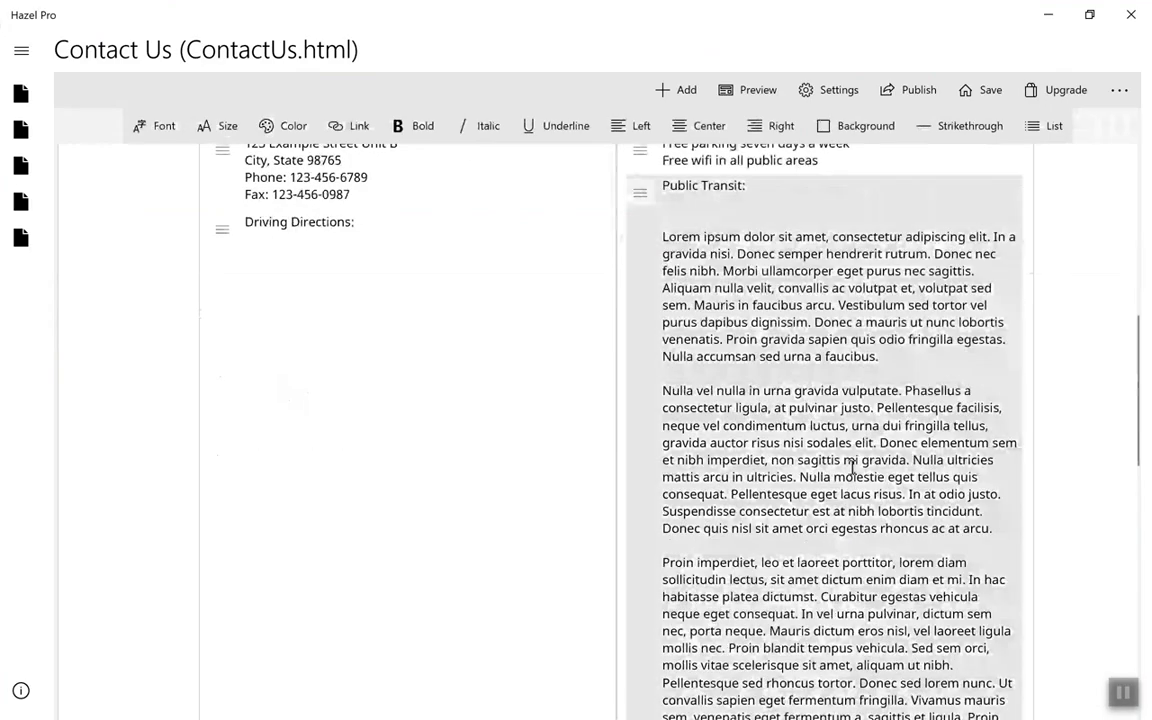
pyautogui.scroll(-2, 931, 453)
pyautogui.scroll(2, 931, 453)
pyautogui.keyDown('shift'); pyautogui.click(682, 393); pyautogui.keyUp('shift')
pyautogui.moveTo(680, 388); pyautogui.dragTo(661, 359)
pyautogui.press('BackSpace')
pyautogui.press('BackSpace')
pyautogui.press('BackSpace')
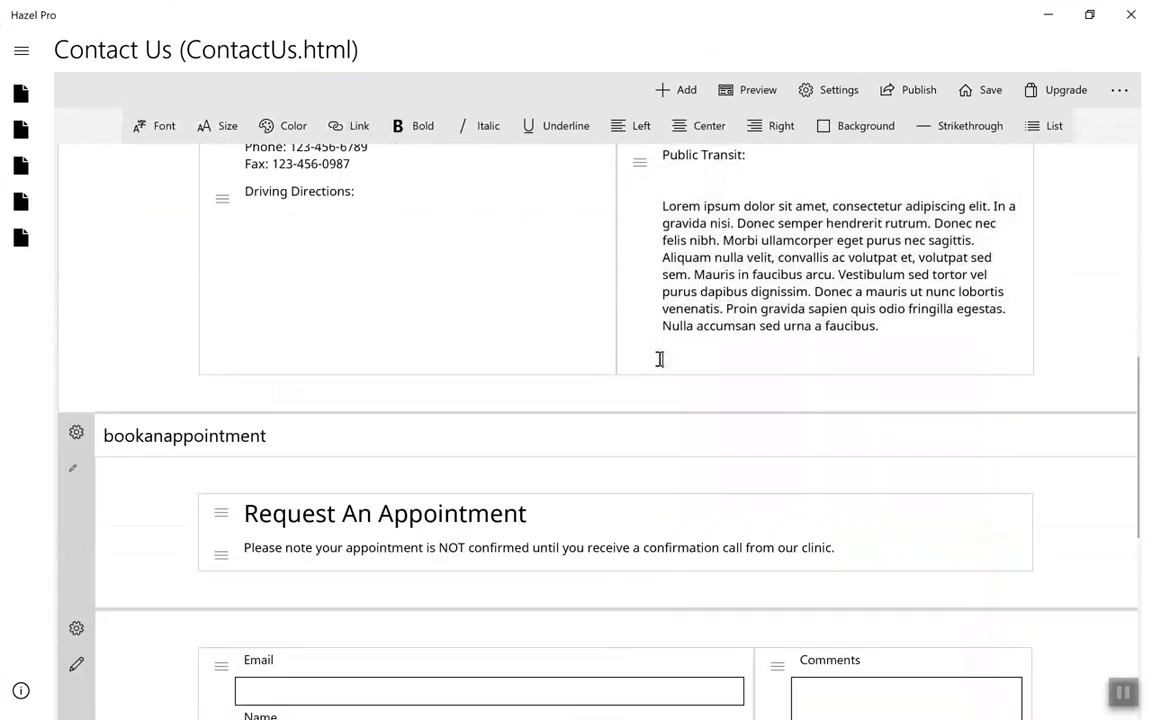
# Step: Copy the Lorem ipsum paragraph from the Public Transit textbox and paste it under "Driving Directions:"
pyautogui.scroll(2, 661, 366)
pyautogui.moveTo(907, 501); pyautogui.dragTo(660, 379)
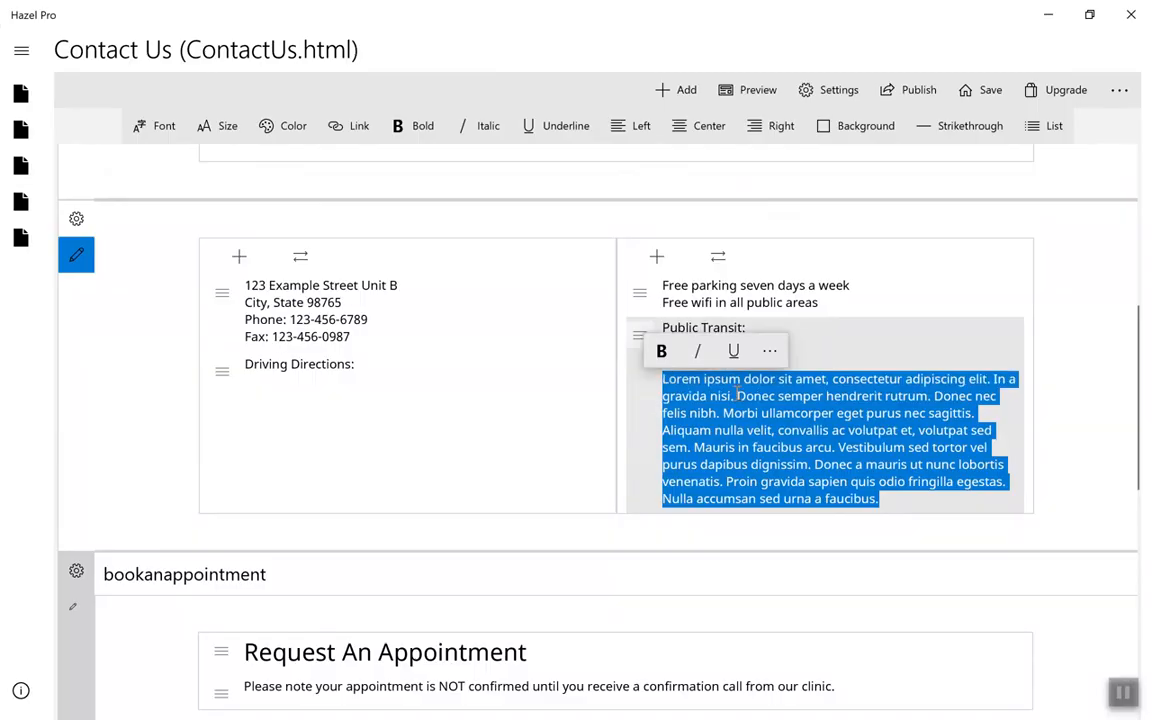
pyautogui.rightClick(735, 432)
pyautogui.click(771, 473)
pyautogui.click(382, 366)
pyautogui.hotkey('ctrl', 'v')
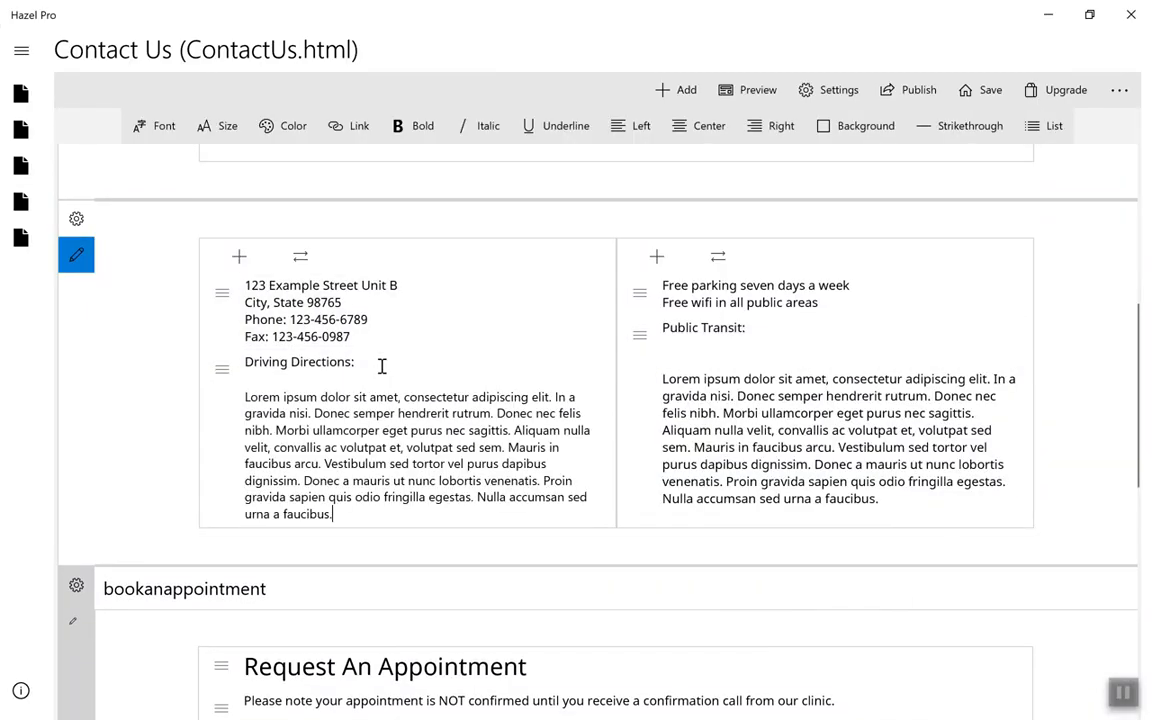
# Step: Remove the blank lines between the Driving Directions and Public Transit headings and their paragraphs
pyautogui.press('BackSpace')
pyautogui.click(703, 357)
pyautogui.press('BackSpace')
pyautogui.press('BackSpace')
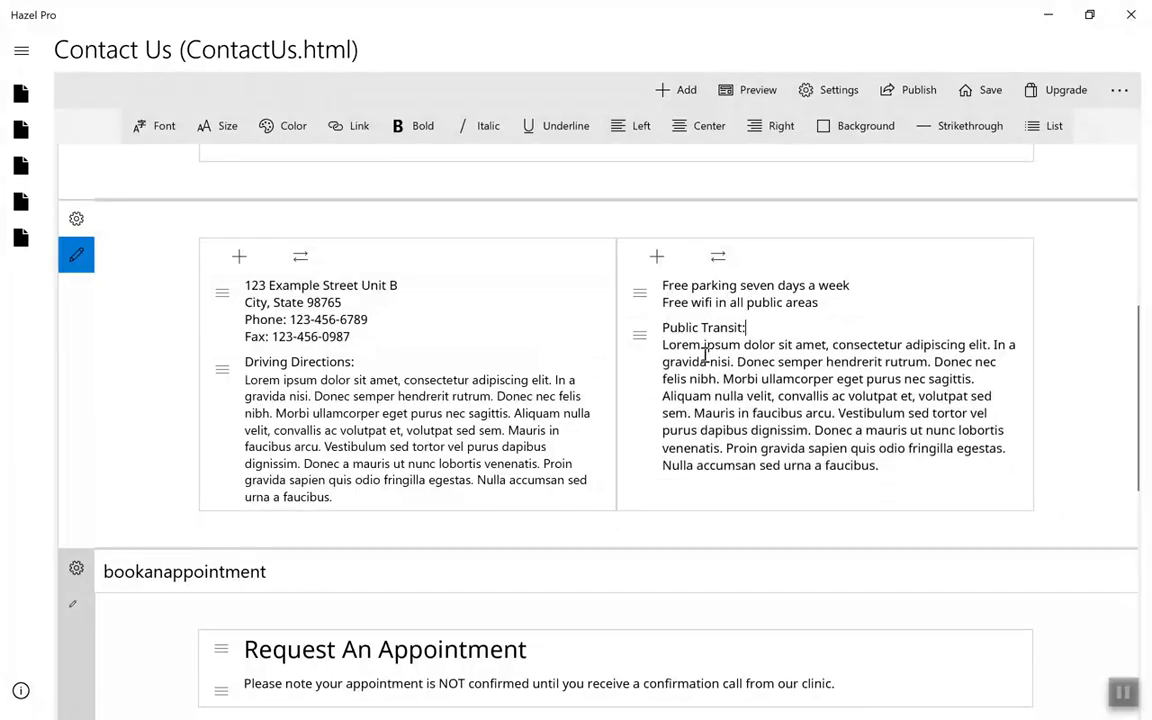
# Step: Set the "Public Transit:" and "Driving Directions:" headings to font size 12
pyautogui.moveTo(747, 329); pyautogui.dragTo(662, 328)
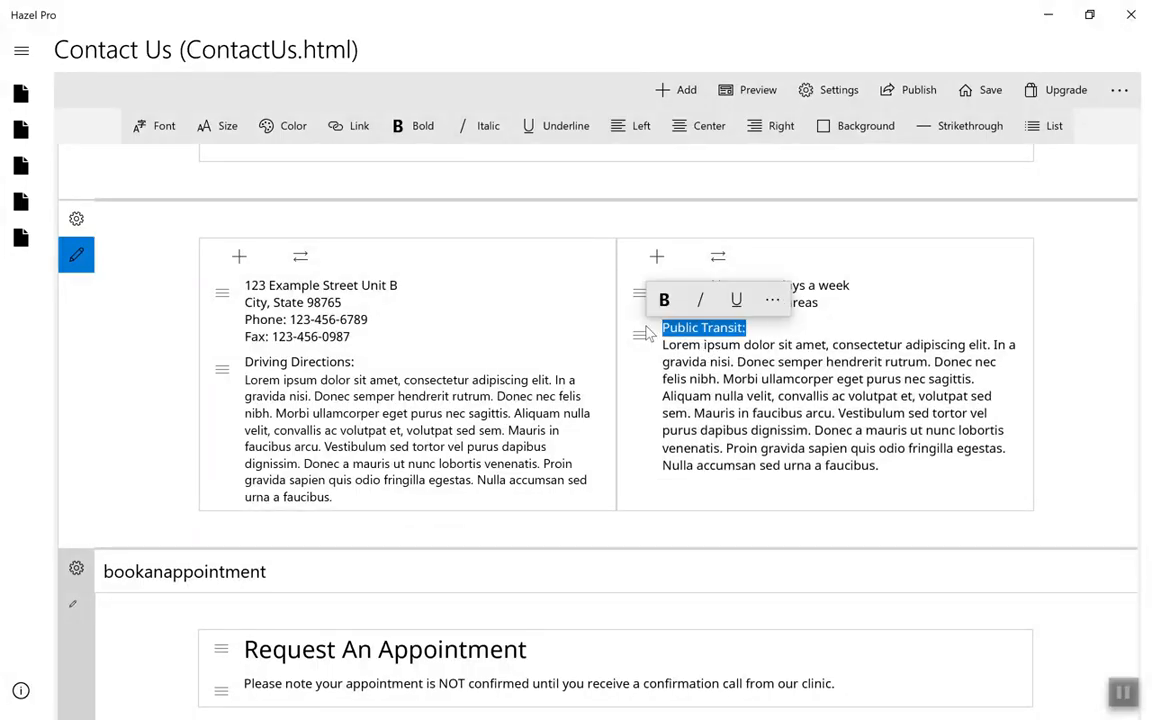
pyautogui.click(221, 125)
pyautogui.click(238, 490)
pyautogui.moveTo(355, 362); pyautogui.dragTo(247, 362)
pyautogui.click(220, 128)
pyautogui.click(237, 486)
# Step: Turn the free parking and free wifi lines into a bulleted list
pyautogui.moveTo(836, 301); pyautogui.dragTo(662, 286)
pyautogui.click(1043, 127)
pyautogui.click(921, 398)
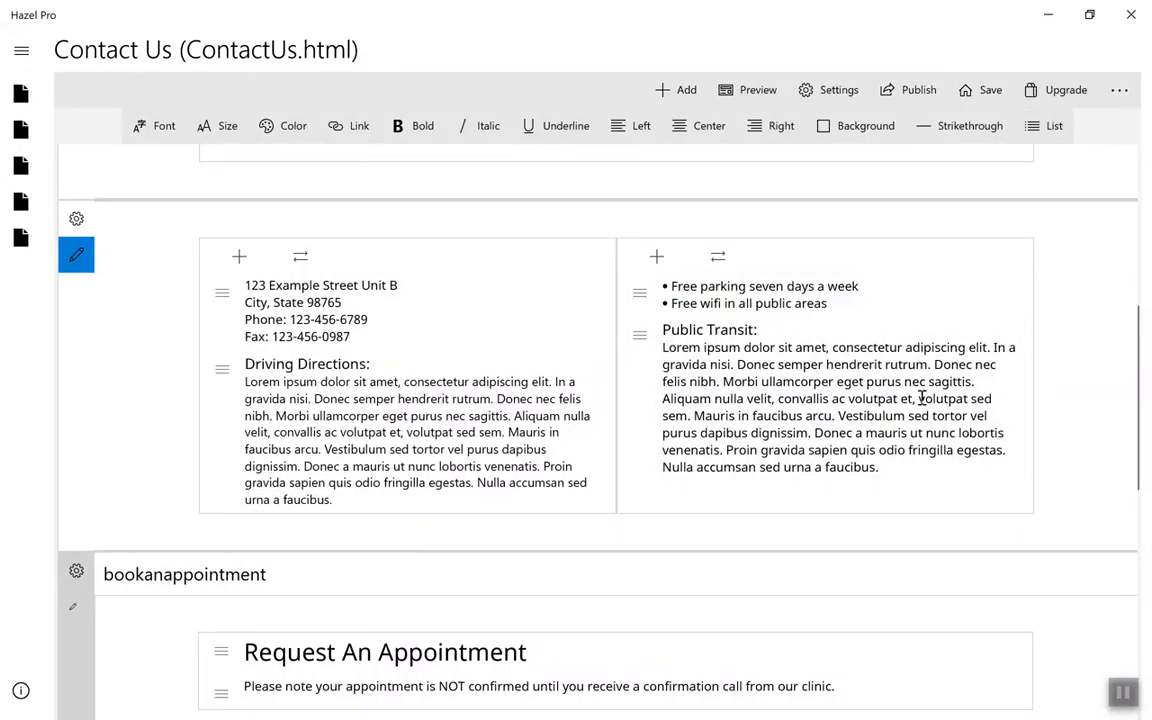
# Step: Add a single column section between the directions columns and the bookanappointment section
pyautogui.scroll(3, 920, 396)
pyautogui.scroll(-3, 920, 396)
pyautogui.click(76, 570)
pyautogui.moveTo(93, 540)
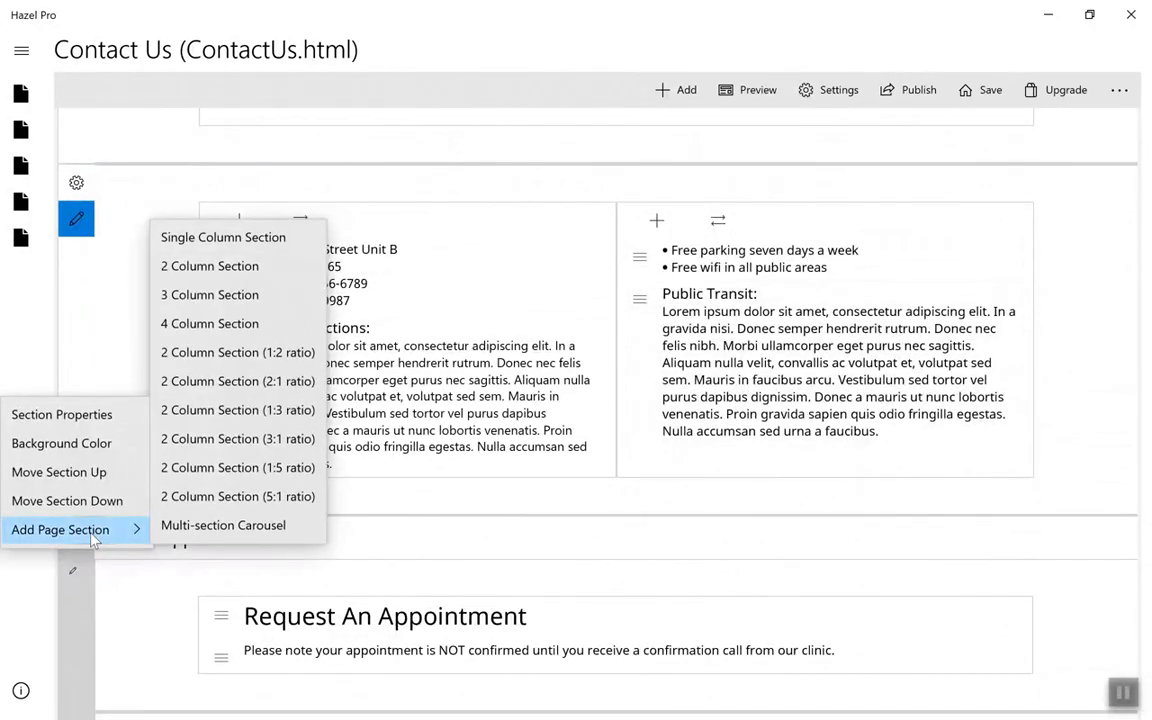
pyautogui.click(221, 237)
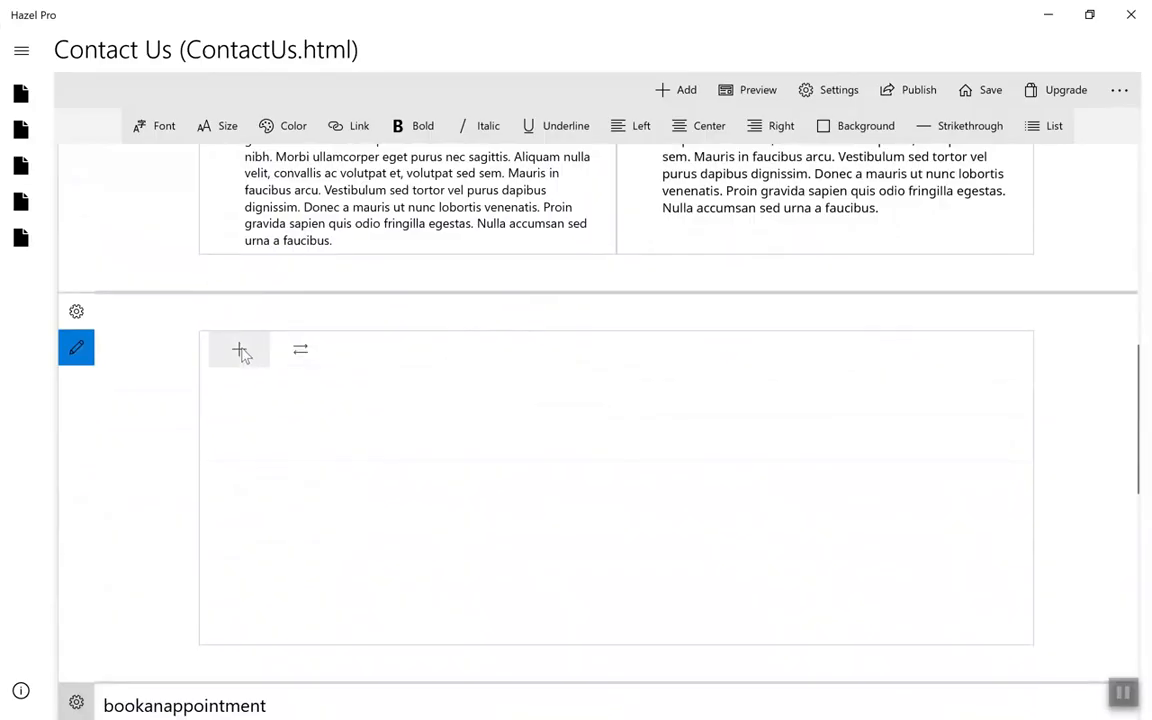
# Step: Add an email text field, a text field and a paragraph field to the new section
pyautogui.click(240, 349)
pyautogui.moveTo(182, 277)
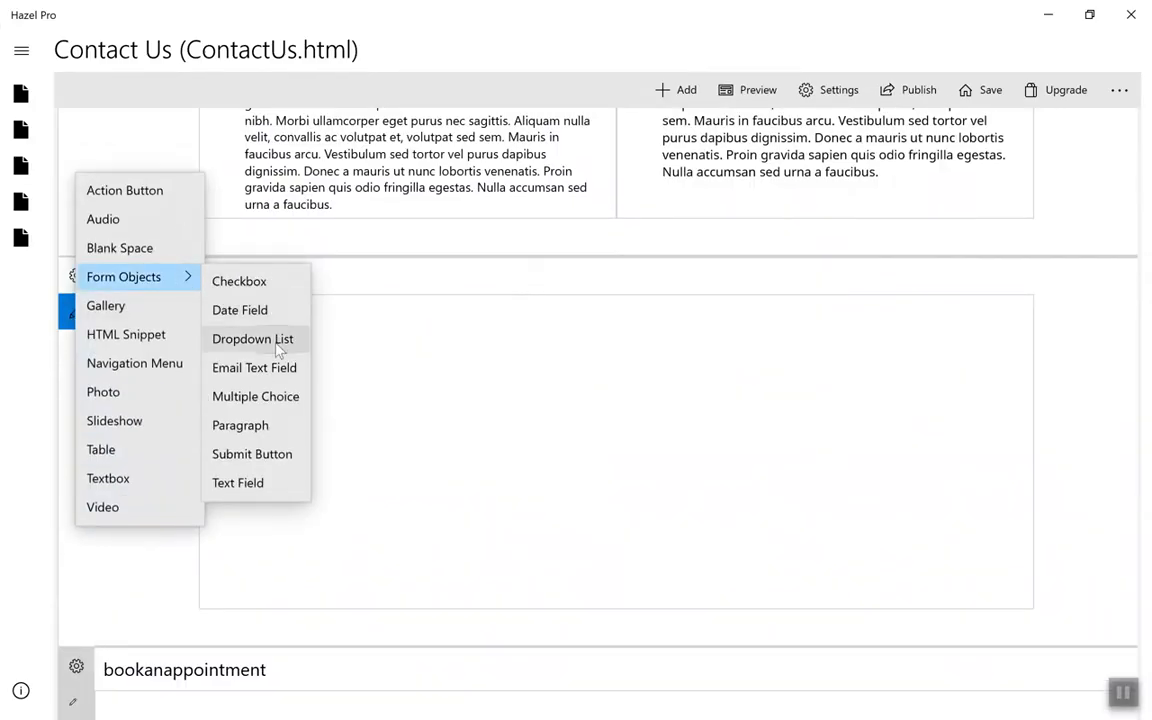
pyautogui.click(278, 368)
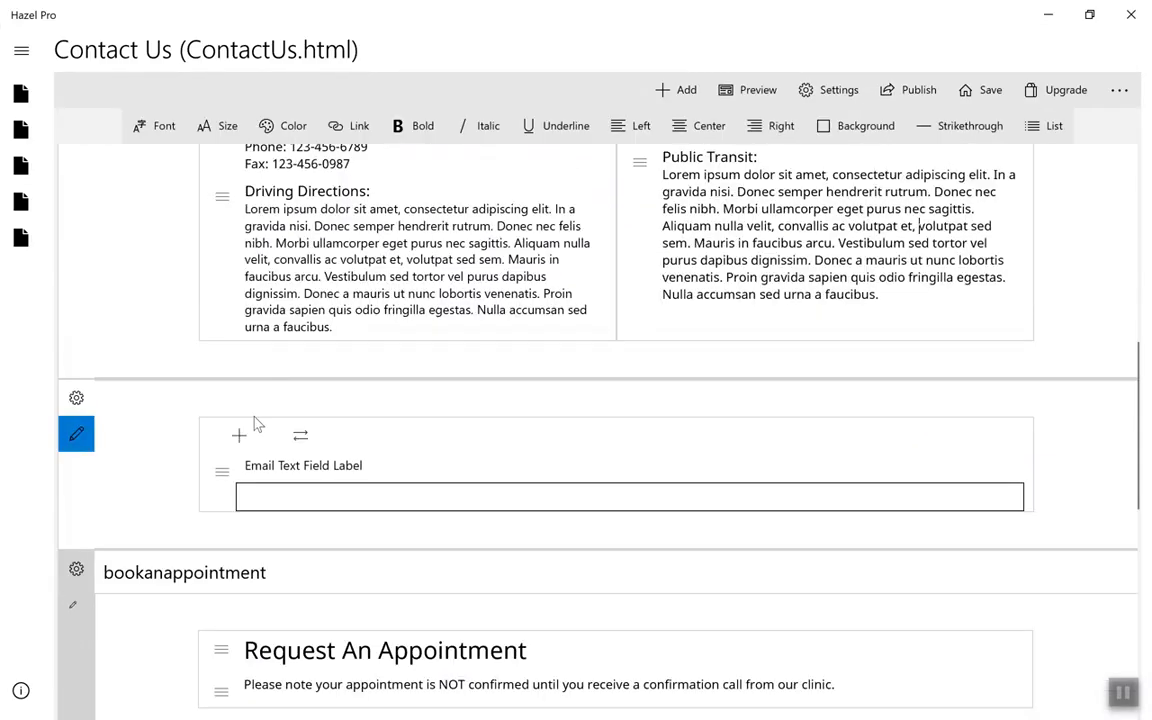
pyautogui.click(237, 437)
pyautogui.moveTo(240, 163)
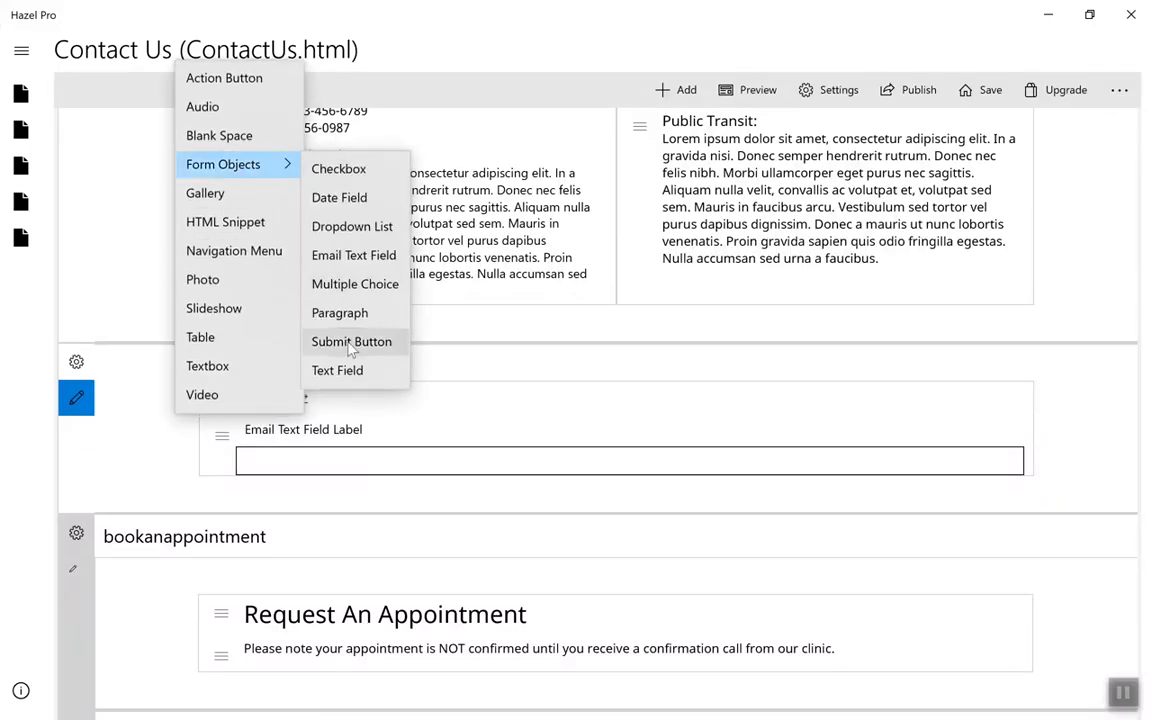
pyautogui.click(320, 372)
pyautogui.click(238, 436)
pyautogui.moveTo(229, 164)
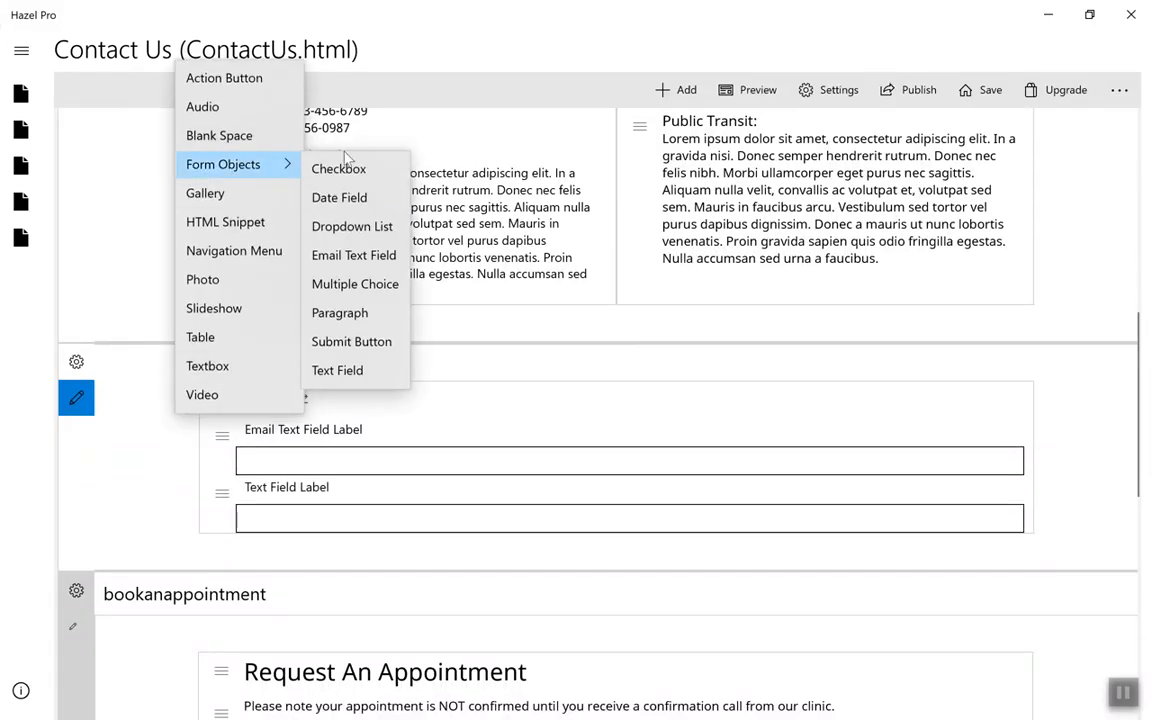
pyautogui.click(350, 312)
# Step: Add a textbox to the form section and move it up above the email, text and paragraph fields
pyautogui.click(240, 436)
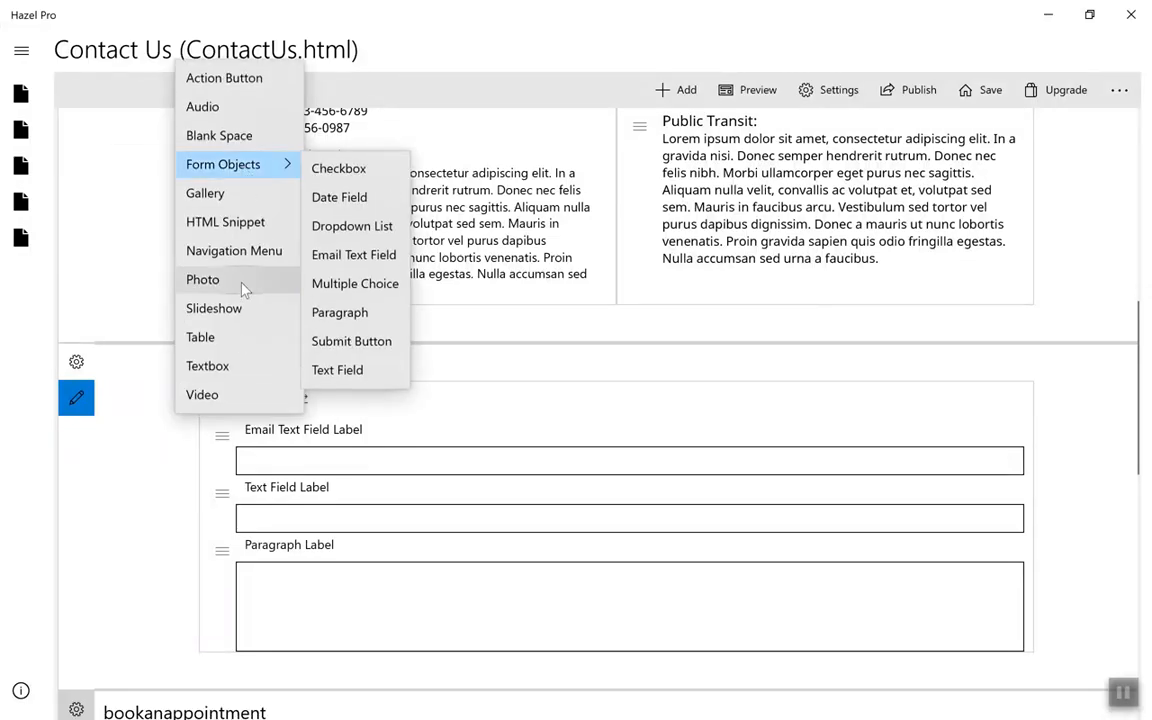
pyautogui.click(240, 368)
pyautogui.scroll(-3, 272, 452)
pyautogui.click(220, 451)
pyautogui.click(213, 376)
pyautogui.click(221, 288)
pyautogui.click(214, 257)
pyautogui.click(222, 238)
pyautogui.click(213, 201)
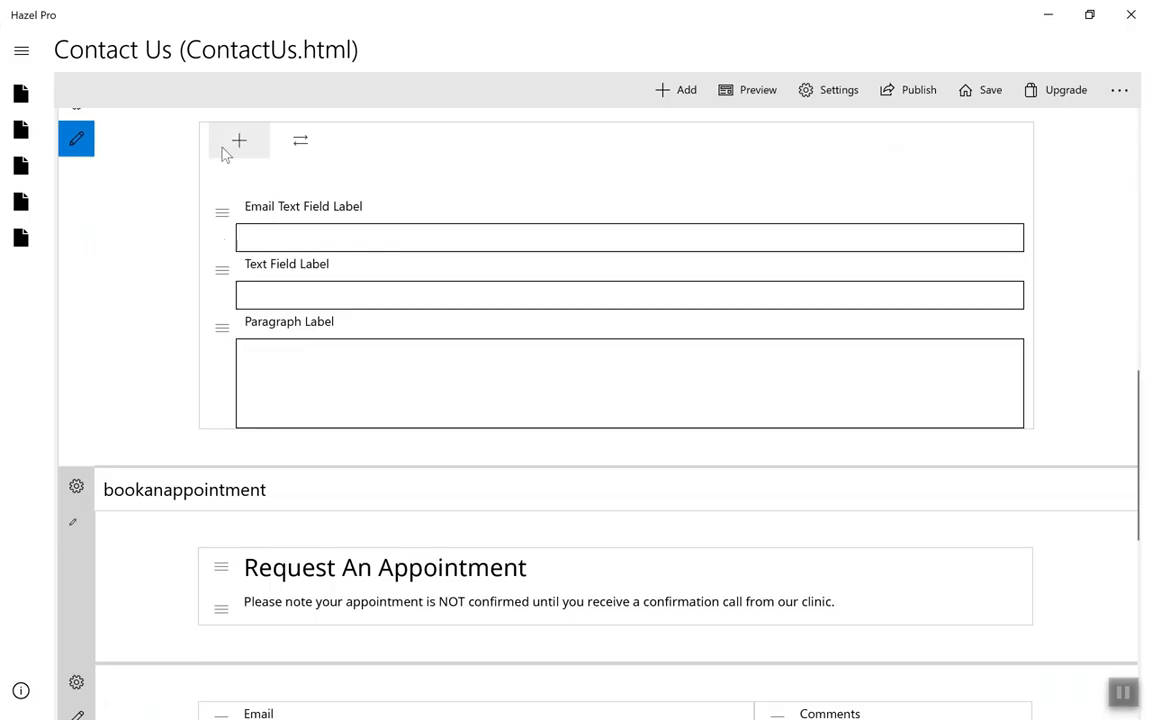
# Step: Add a submit button below the form section's paragraph field
pyautogui.click(239, 140)
pyautogui.moveTo(230, 265)
pyautogui.click(390, 440)
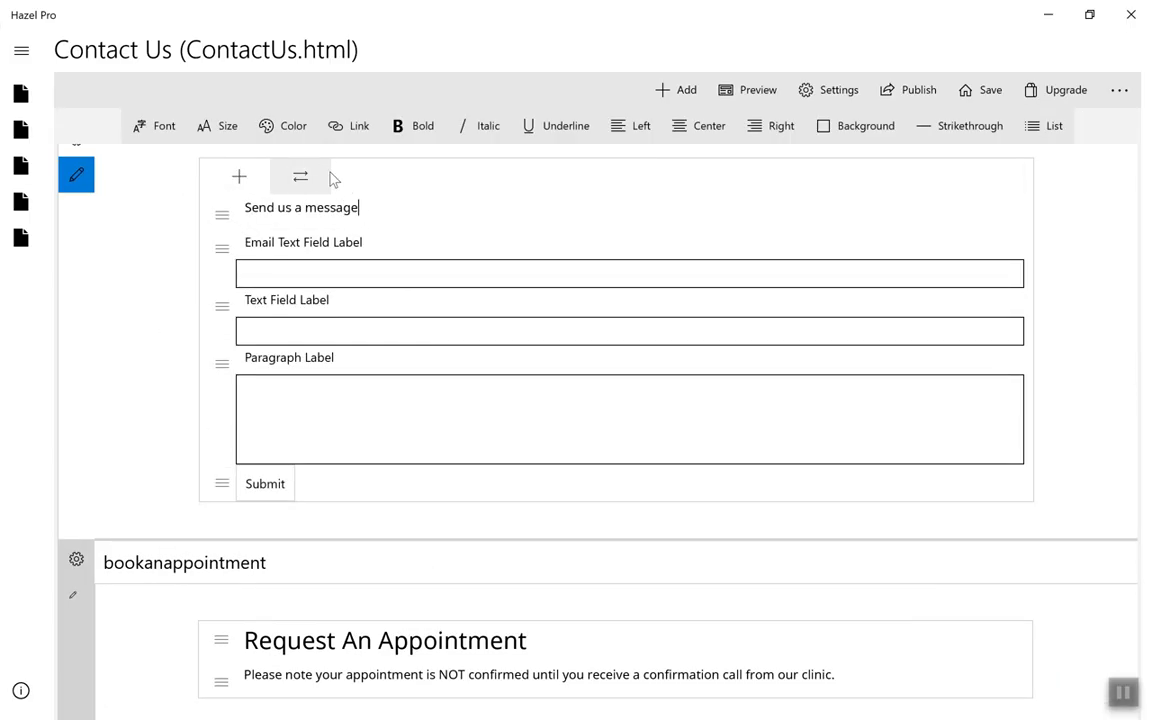
# Step: Enlarge the font size of the "Send us a message" text so it works as the form's heading
pyautogui.keyDown('shift'); pyautogui.click(237, 207); pyautogui.keyUp('shift')
pyautogui.click(225, 135)
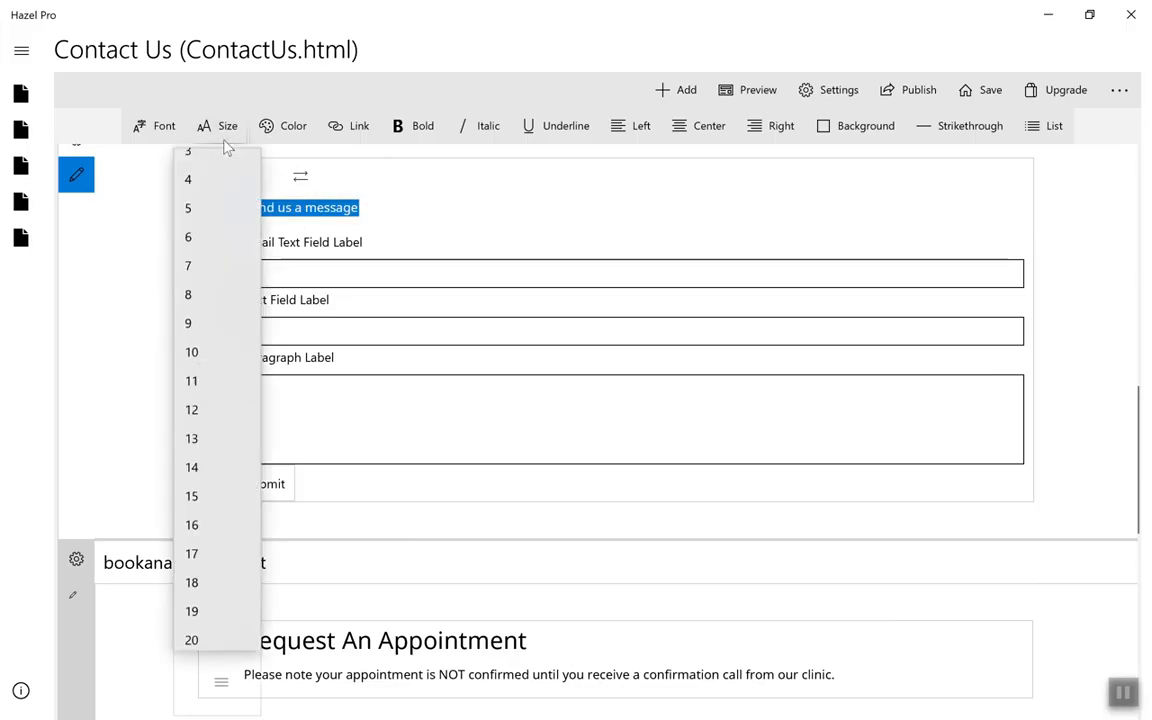
pyautogui.scroll(-3, 222, 590)
pyautogui.click(215, 542)
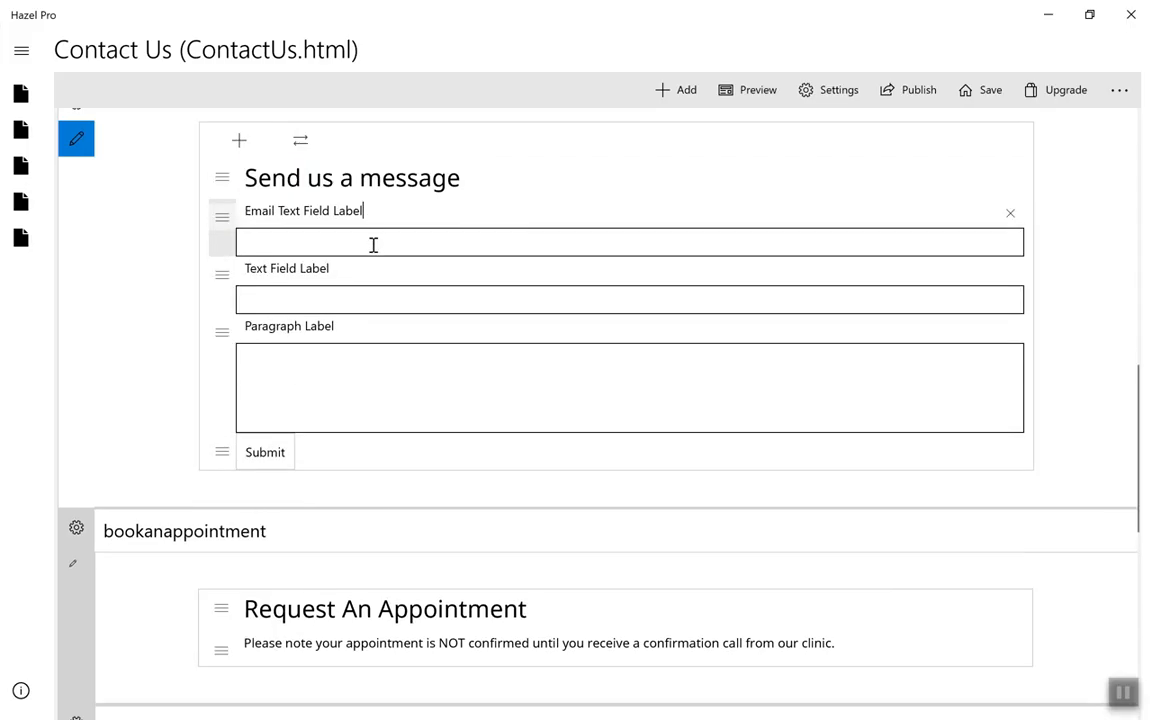
# Step: Relabel the message form's three fields as Email, Name and Questions / Comments
pyautogui.press('BackSpace')
pyautogui.press('BackSpace')
pyautogui.press('BackSpace')
pyautogui.press('BackSpace')
pyautogui.press('BackSpace')
pyautogui.press('BackSpace')
pyautogui.press('BackSpace')
pyautogui.press('BackSpace')
pyautogui.press('BackSpace')
pyautogui.press('BackSpace')
pyautogui.press('BackSpace')
pyautogui.press('BackSpace')
pyautogui.press('BackSpace')
pyautogui.press('BackSpace')
pyautogui.press('BackSpace')
pyautogui.press('BackSpace')
pyautogui.press('BackSpace')
pyautogui.press('Tab')
pyautogui.write('Name')
pyautogui.press('Tab')
pyautogui.write('Questions / Comments')
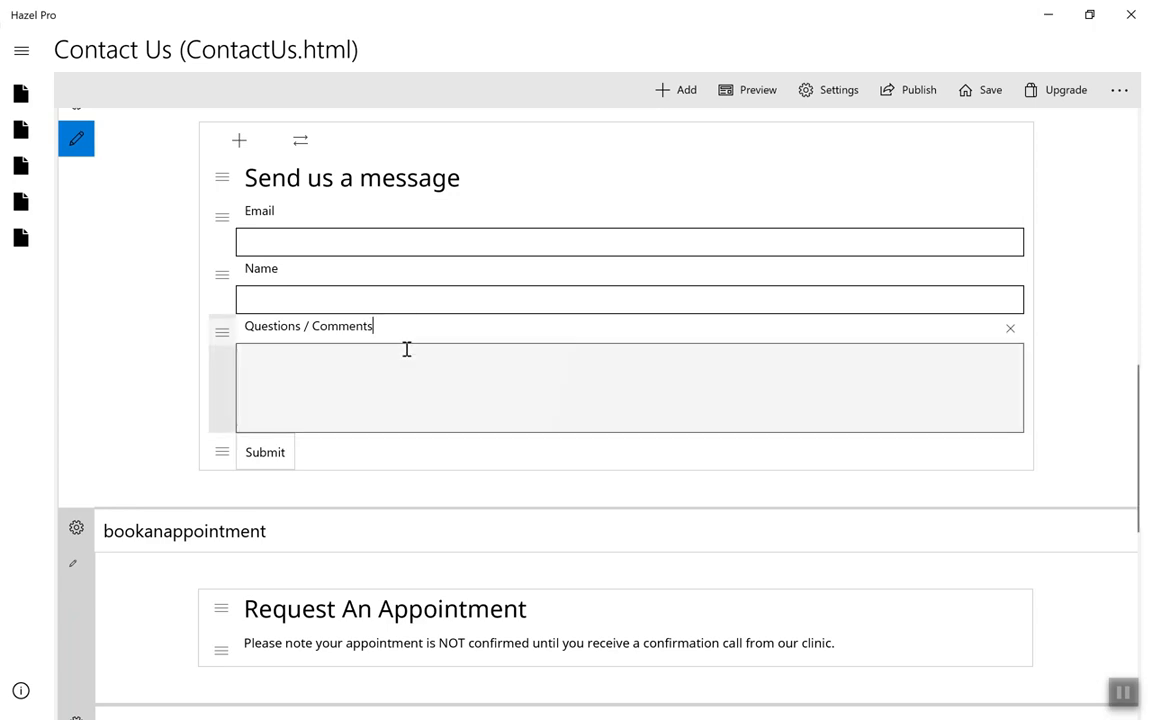
# Step: Preview the Contact Us page from top to bottom and return to the editor
pyautogui.scroll(5, 407, 349)
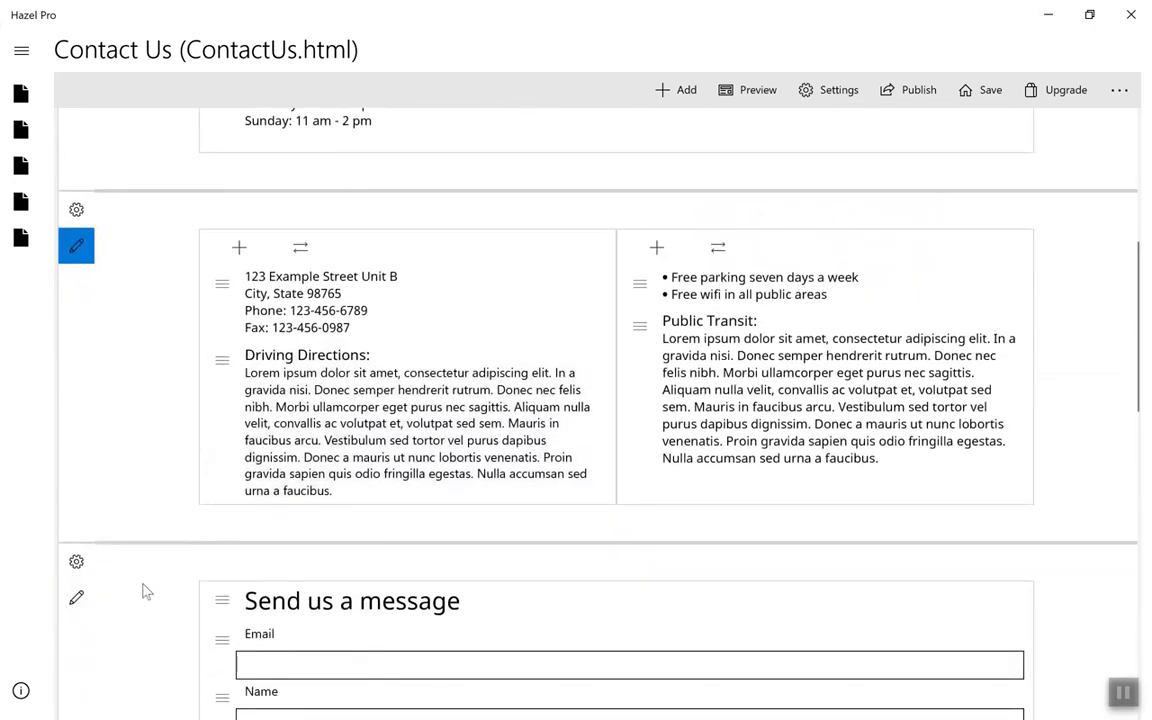
pyautogui.scroll(5, 145, 591)
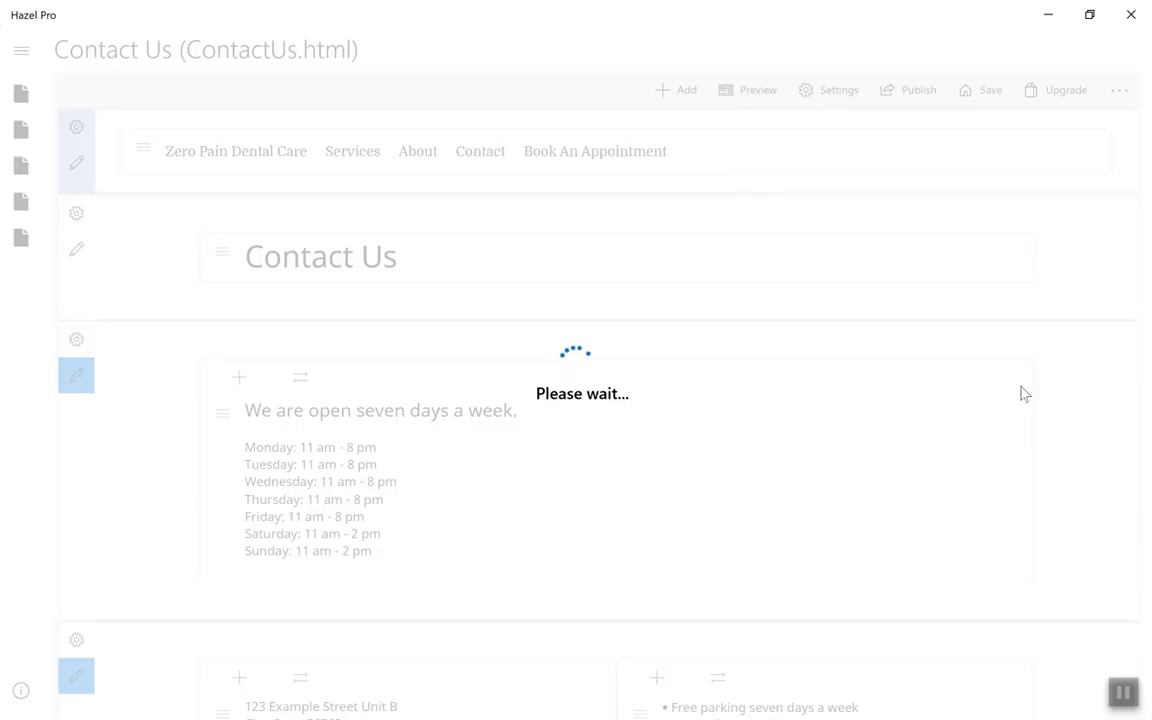
pyautogui.scroll(-8, 1024, 394)
pyautogui.scroll(8, 1024, 394)
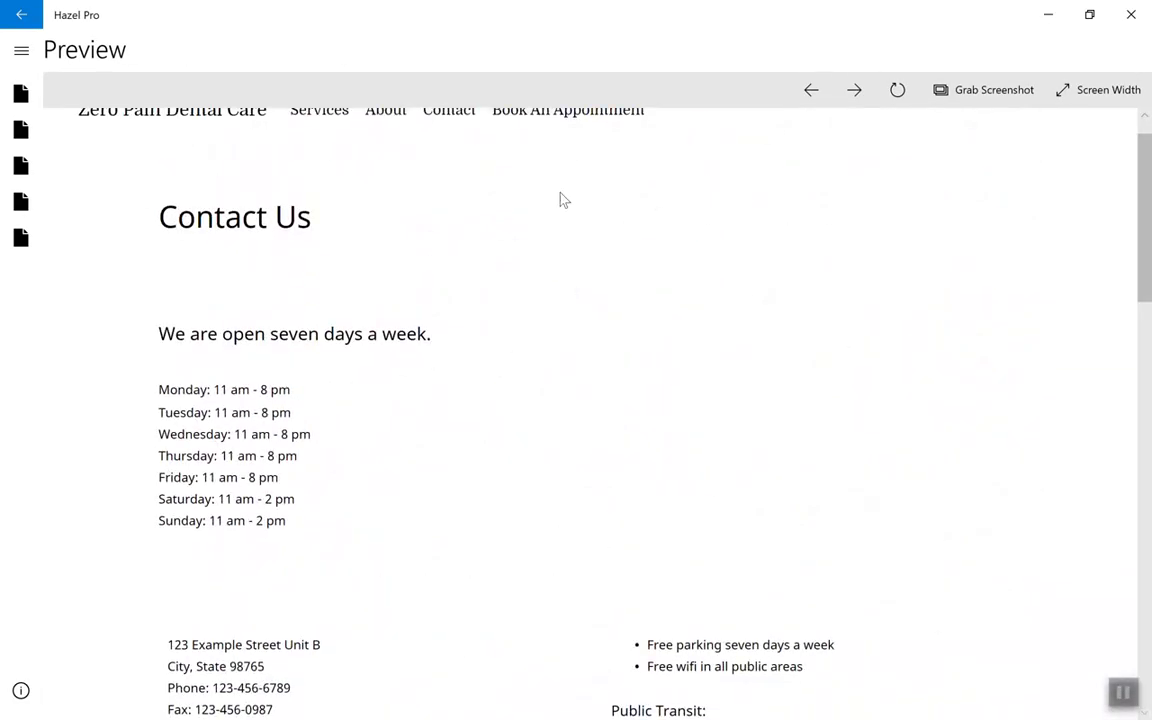
pyautogui.click(42, 14)
pyautogui.scroll(-2, 513, 280)
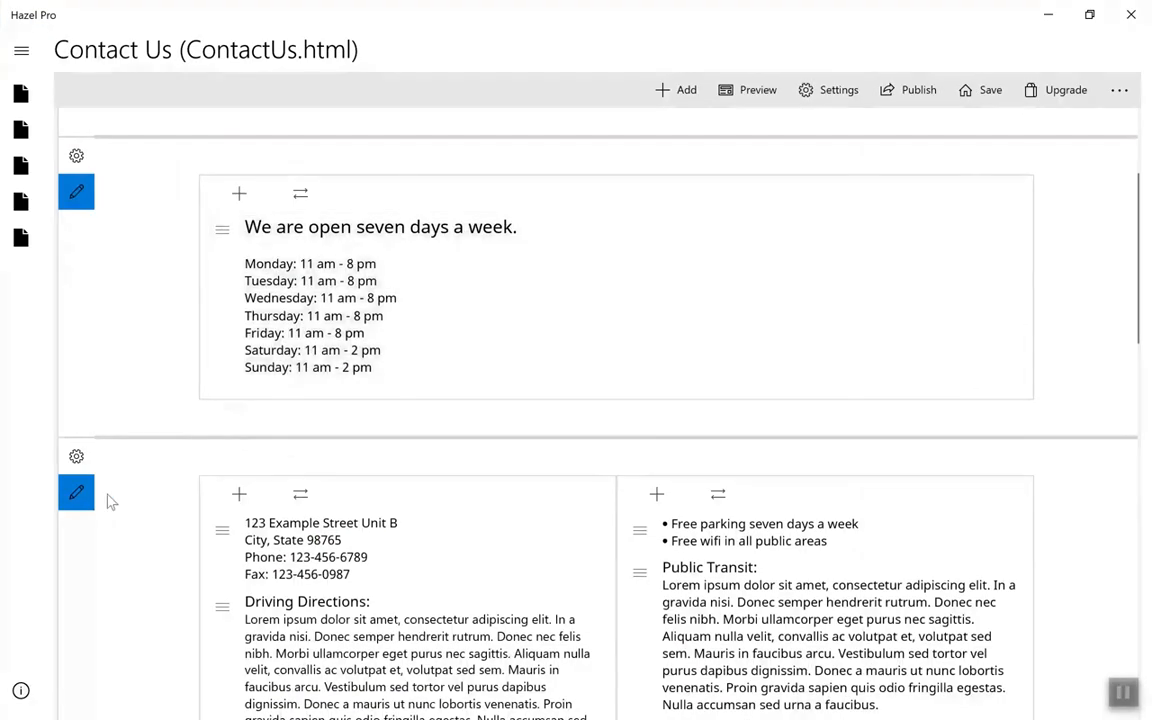
pyautogui.scroll(2, 77, 200)
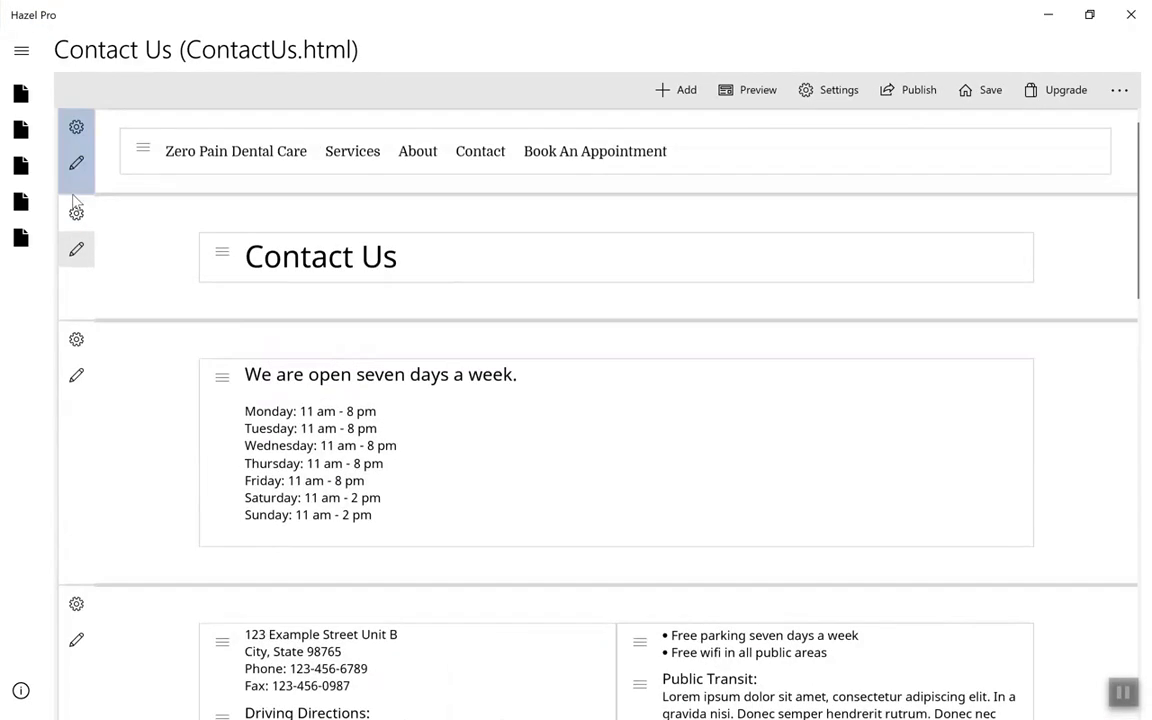
# Step: Link the Contact item in the navigation menu to ContactUs.html
pyautogui.click(480, 160)
pyautogui.click(483, 22)
pyautogui.click(560, 391)
pyautogui.click(560, 416)
pyautogui.click(539, 483)
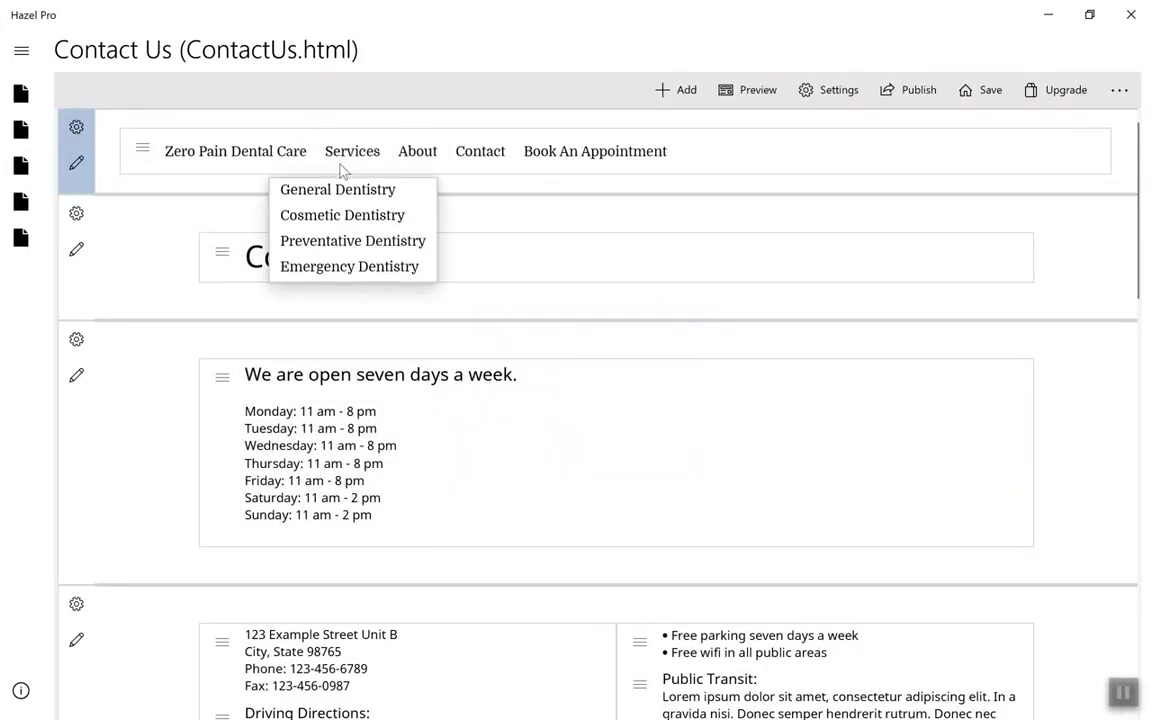
# Step: Add a new page titled General Dentistry with the file name GeneralDentistry
pyautogui.click(677, 85)
pyautogui.click(688, 164)
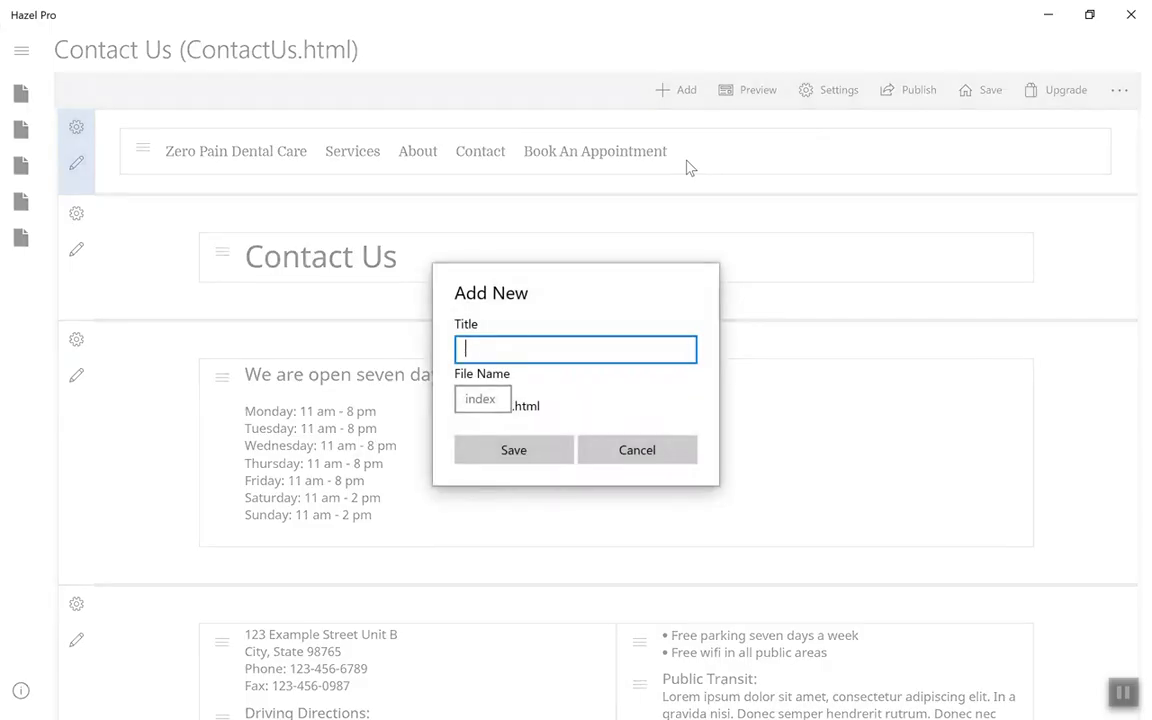
pyautogui.click(549, 452)
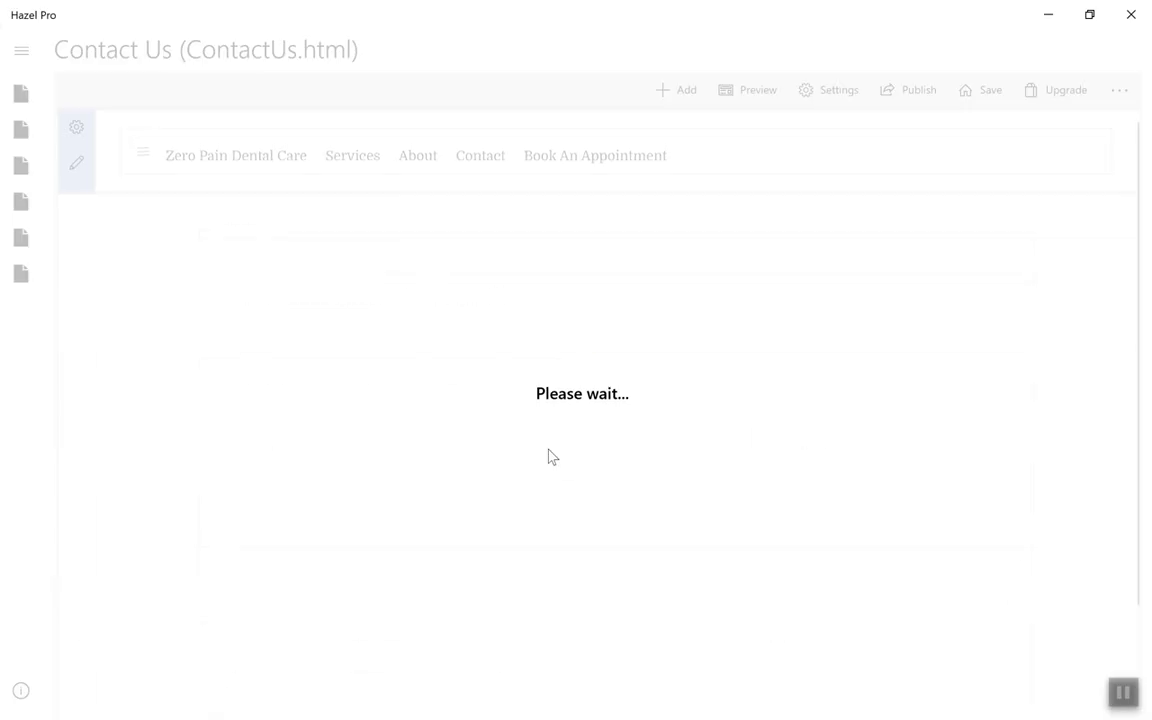
# Step: Add two single column sections to the General Dentistry page
pyautogui.click(677, 90)
pyautogui.moveTo(720, 130)
pyautogui.click(756, 137)
pyautogui.click(686, 90)
pyautogui.click(760, 134)
# Step: Add a textbox reading "General Dentistry" to the first section and enlarge its font size as the page heading
pyautogui.click(239, 251)
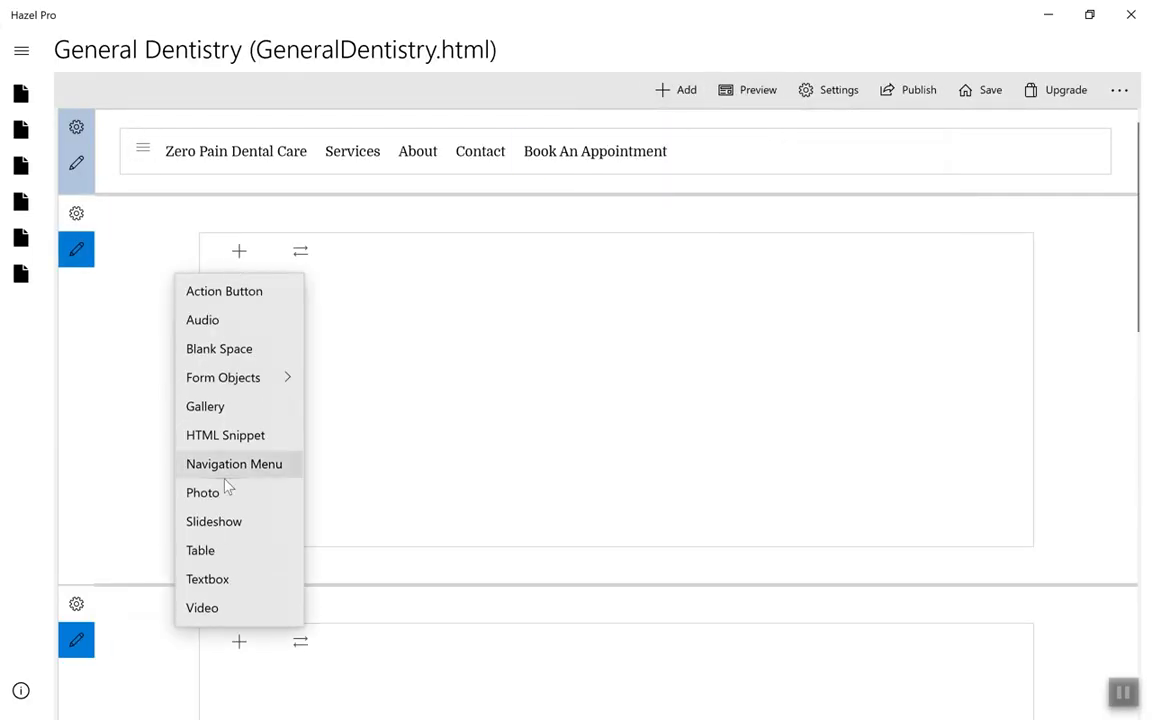
pyautogui.click(212, 578)
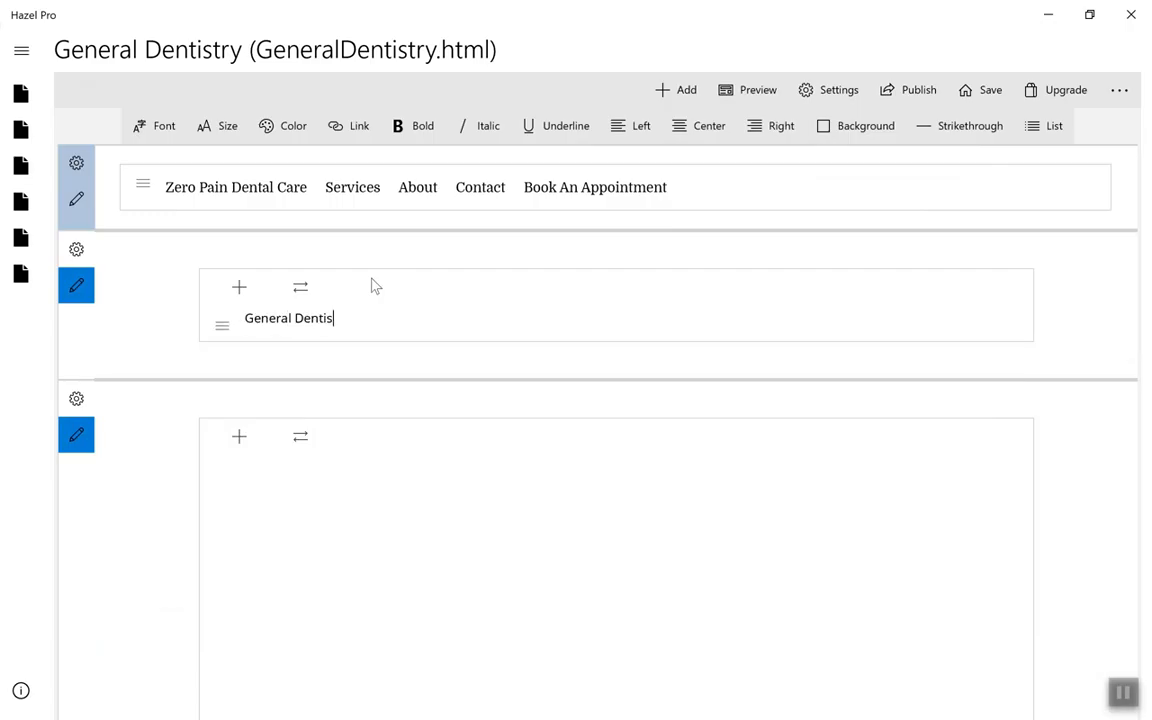
pyautogui.click(227, 127)
pyautogui.scroll(-3, 224, 561)
pyautogui.click(226, 600)
# Step: Add a textbox to the second section with "Placeholder content for this topic. Please customize." followed by three Lorem ipsum paragraphs
pyautogui.click(239, 451)
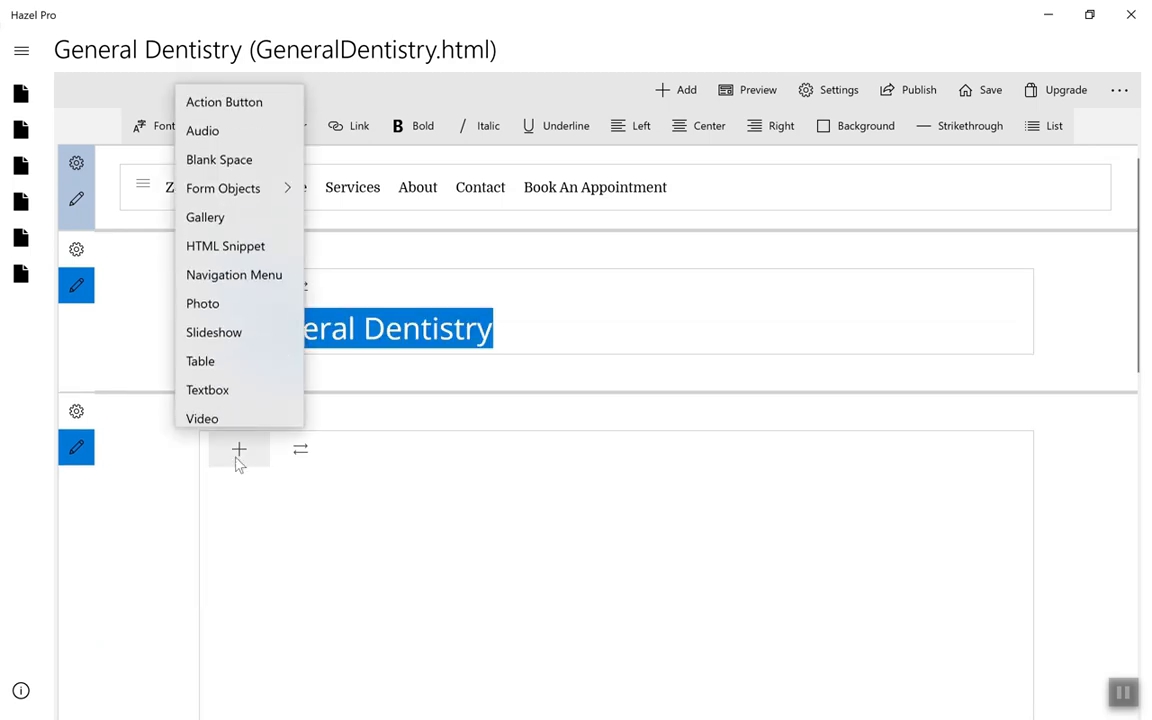
pyautogui.click(242, 382)
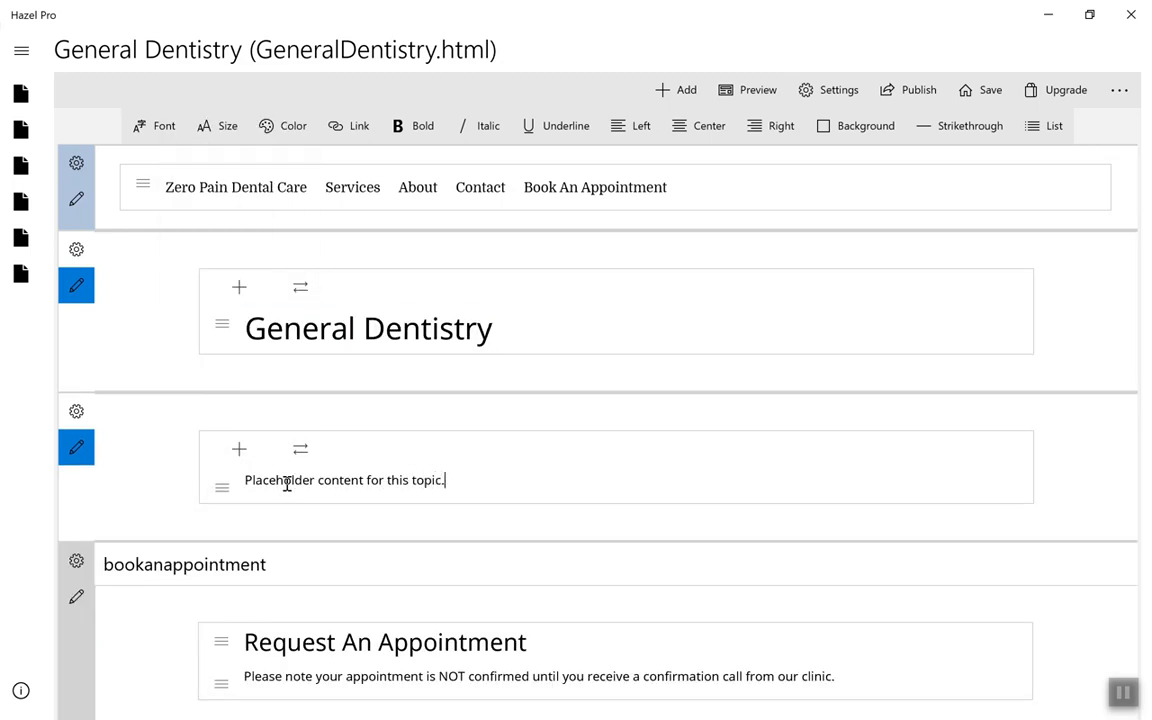
pyautogui.write('ize.')
pyautogui.press('Return')
pyautogui.press('Return')
pyautogui.write('Lorem ipsum dolor sit amet, consectetur adipiscing elit. In a gravida nisi. Donec semper hendrerit rutrum. Donec nec felis nibh. Morbi ullamcorper eget purus nec sagittis. Aliquam nulla velit, convallis ac volutpat et, volutpat sed sem. Mauris in faucibus arcu. Vestibulum sed tortor vel purus dapibus dignissim. Donec a mauris ut nunc lobortis venenatis. Proin gravida sapien quis odio fringilla egestas. Nulla accumsan sed urna a faucibus.')
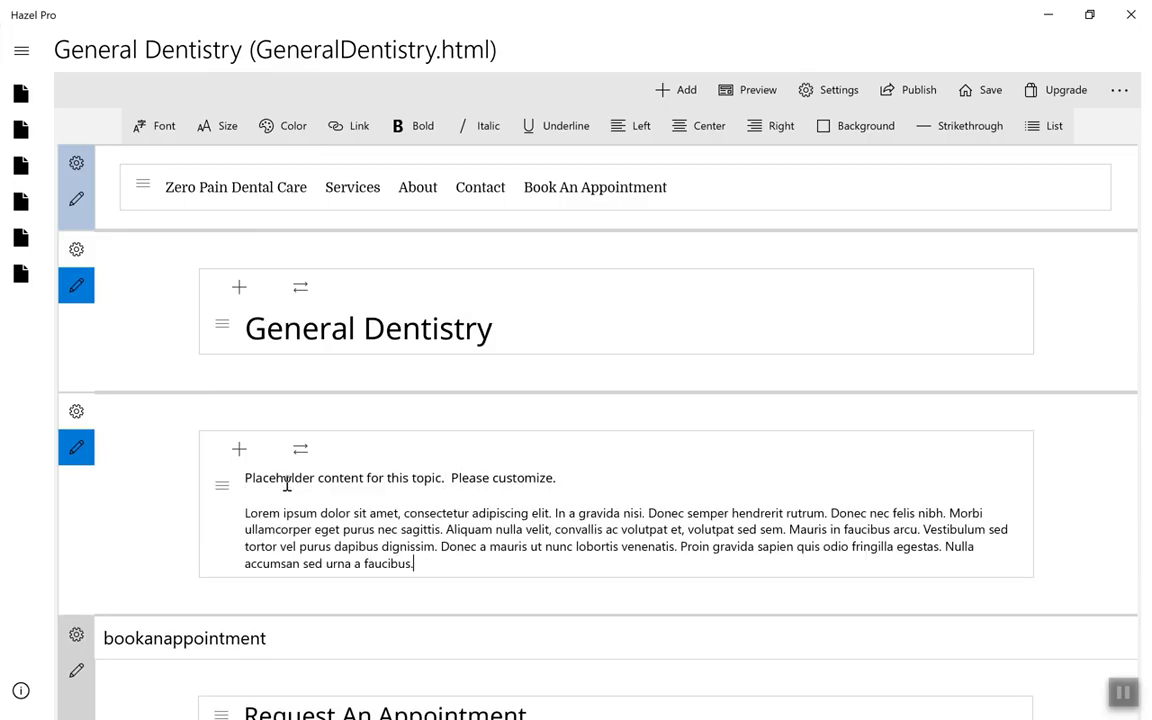
pyautogui.press('Return')
pyautogui.press('Return')
pyautogui.write('Lorem ipsum dolor sit amet, consectetur adipiscing elit. In a gravida nisi. Donec semper hendrerit rutrum. Donec nec felis nibh. Morbi ullamcorper eget purus nec sagittis. Aliquam nulla velit, convallis ac volutpat et, volutpat sed sem. Mauris in faucibus arcu. Vestibulum sed tortor vel purus dapibus dignissim. Donec a mauris ut nunc lobortis venenatis. Proin gravida sapien quis odio fringilla egestas. Nulla accumsan sed urna a faucibus.')
pyautogui.press('Return')
pyautogui.press('Return')
pyautogui.write('Lorem ipsum dolor sit amet, consectetur adipiscing elit. In a gravida nisi. Donec semper hendrerit rutrum. Donec nec felis nibh. Morbi ullamcorper eget purus nec sagittis. Aliquam nulla velit, convallis ac volutpat et, volutpat sed sem. Mauris in faucibus arcu. Vestibulum sed tortor vel purus dapibus dignissim. Donec a mauris ut nunc lobortis venenatis. Proin gravida sapien quis odio fringilla egestas. Nulla accumsan sed urna a faucibus.')
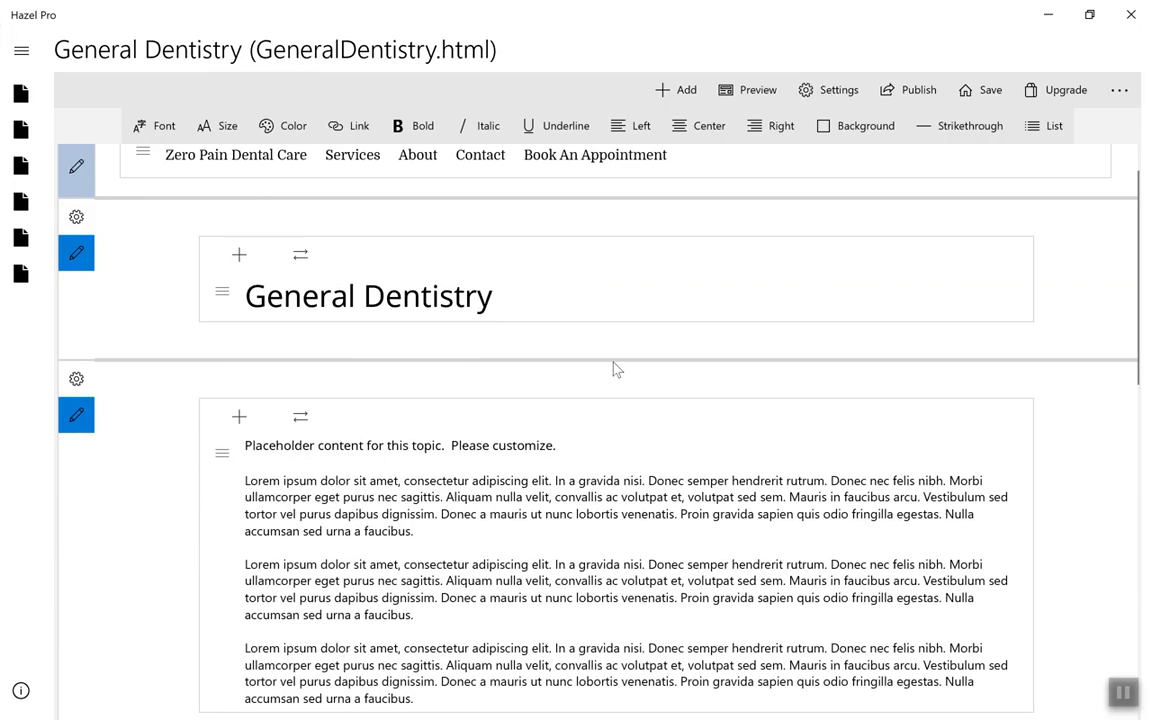
# Step: Preview the General Dentistry page and return to the editor
pyautogui.click(725, 87)
pyautogui.scroll(-2, 877, 267)
pyautogui.scroll(2, 221, 129)
pyautogui.click(28, 14)
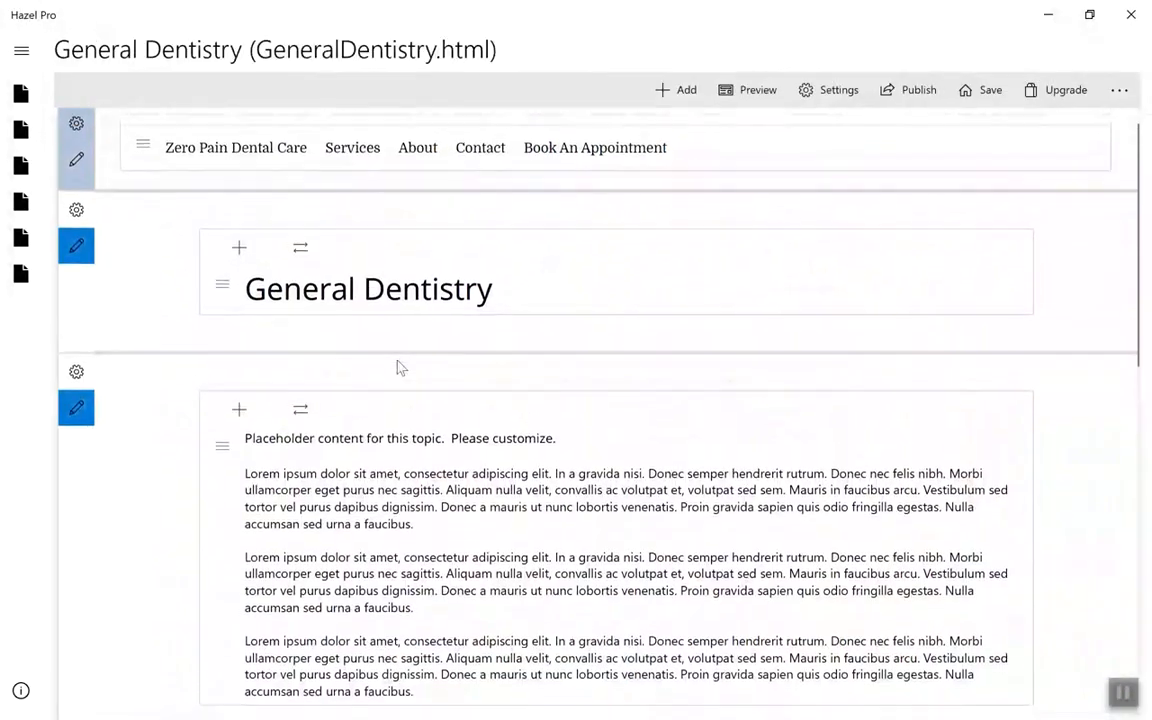
# Step: Link the General Dentistry item under Services to GeneralDentistry.html
pyautogui.moveTo(376, 160)
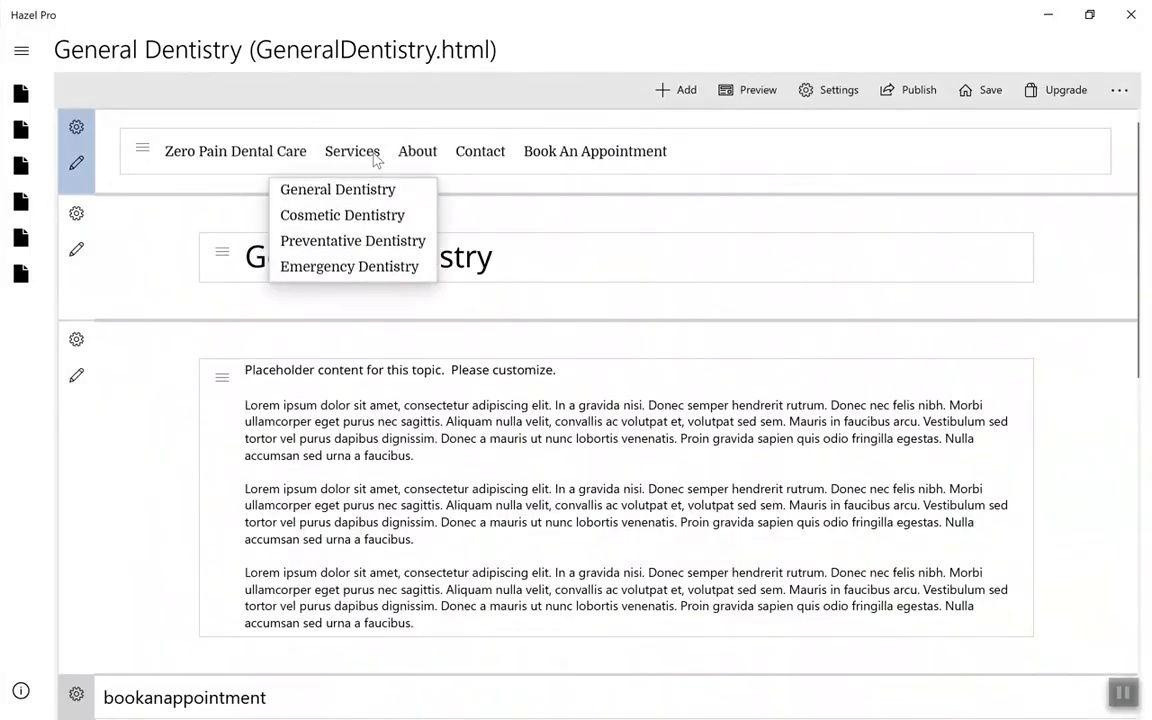
pyautogui.click(378, 188)
pyautogui.click(575, 391)
pyautogui.click(557, 451)
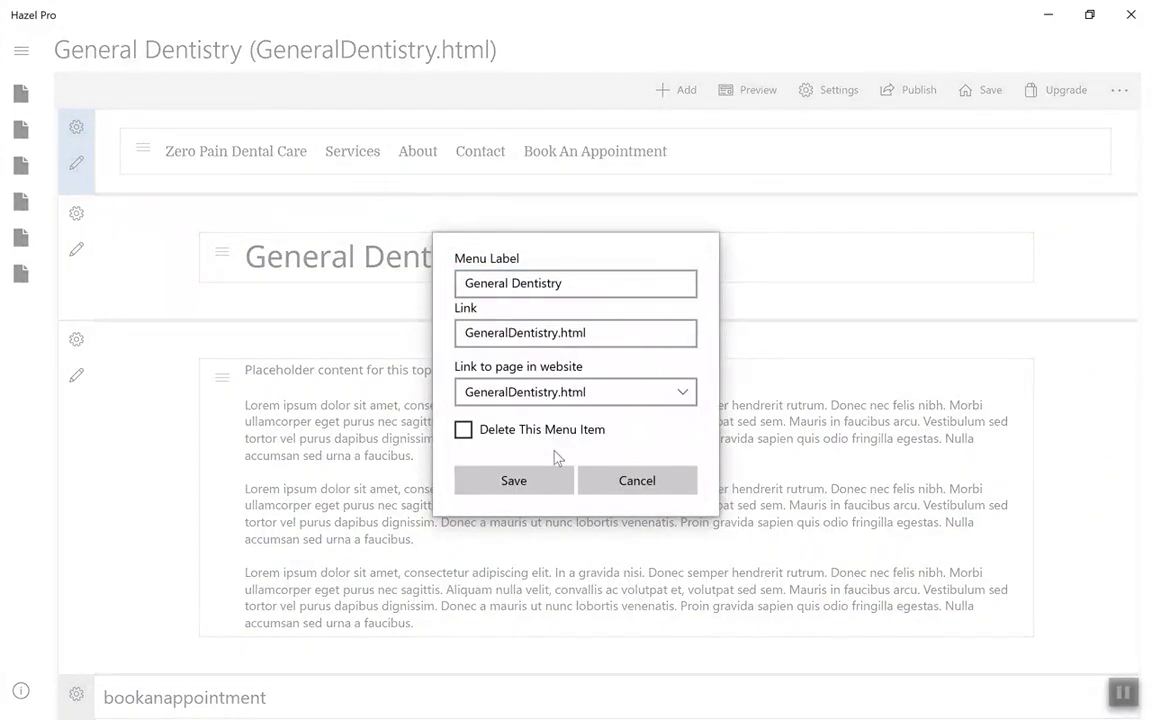
pyautogui.click(547, 470)
# Step: Duplicate the General Dentistry page and change the copy's heading to "Cosmetic Dentistry"
pyautogui.click(829, 90)
pyautogui.click(812, 123)
pyautogui.click(585, 538)
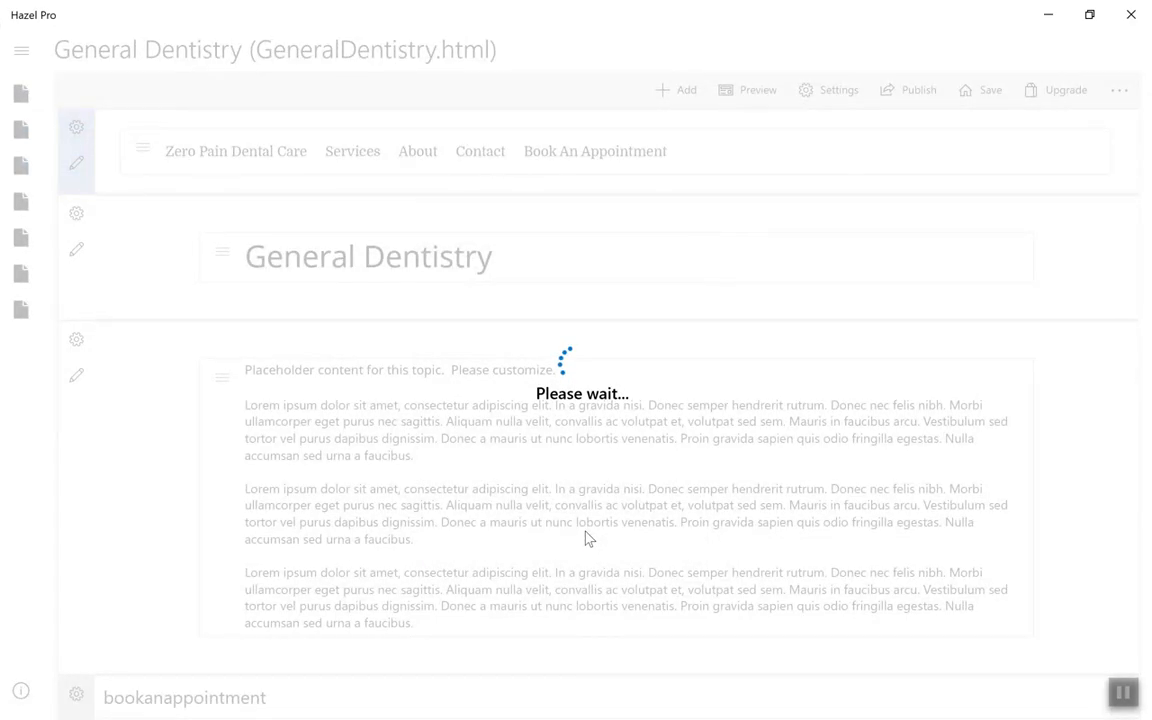
pyautogui.click(355, 254)
pyautogui.doubleClick(355, 251)
pyautogui.write('Cosmetic')
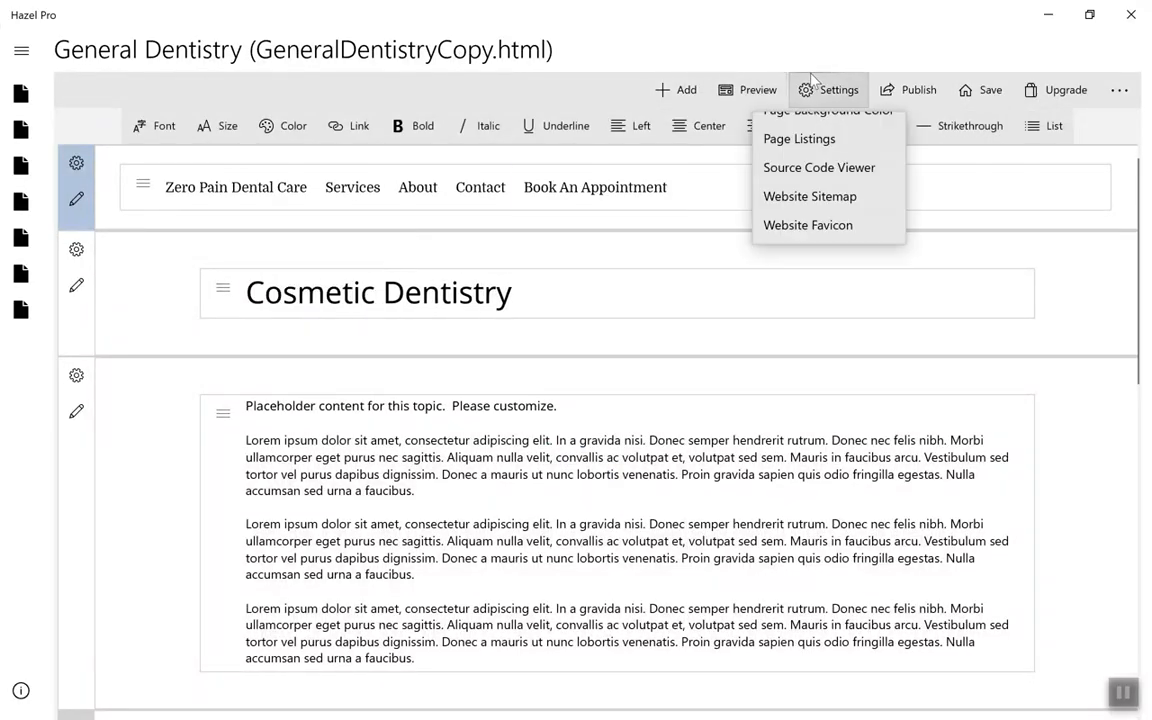
# Step: Set the duplicated page's title to Cosmetic Dentistry and its file name to CosmeticDentistry in the page properties
pyautogui.click(814, 85)
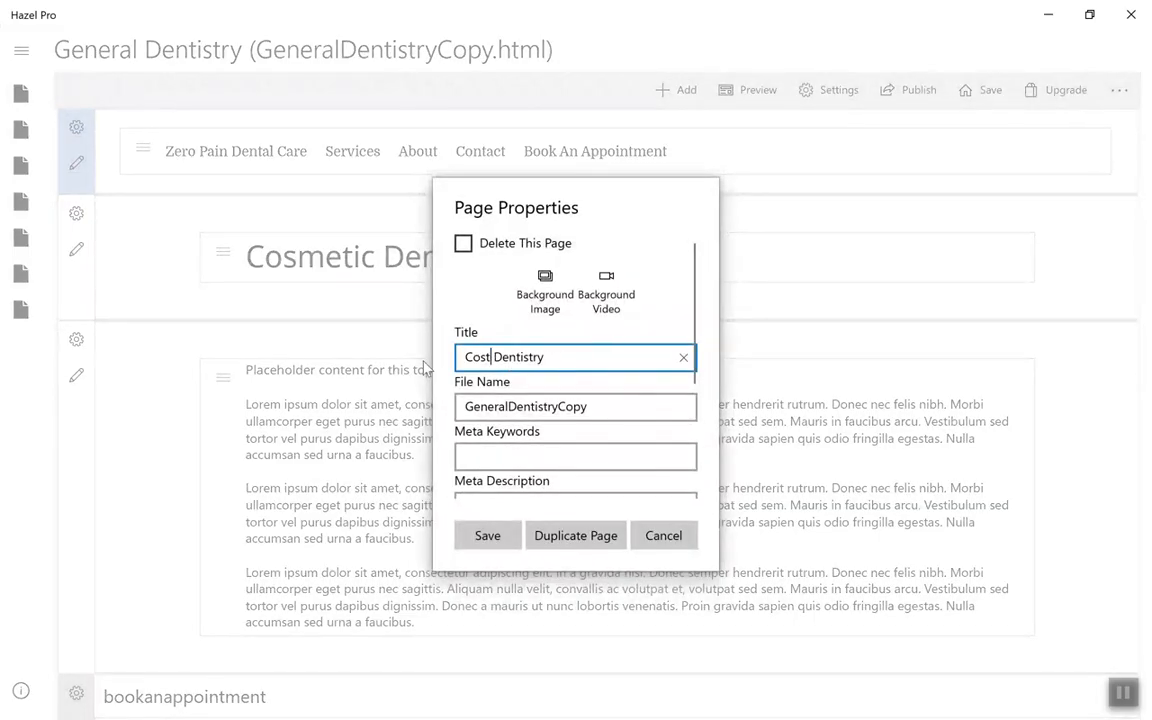
pyautogui.click(604, 408)
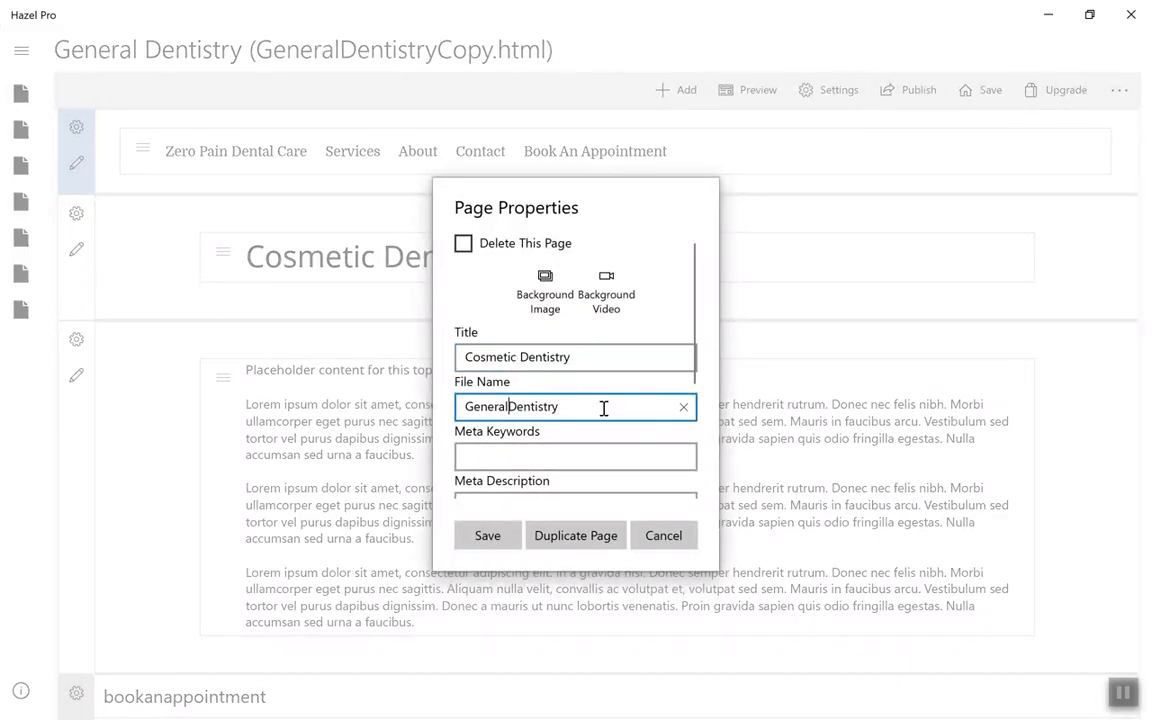
pyautogui.click(511, 537)
# Step: Link the Cosmetic Dentistry item under Services to CosmeticDentistry.html
pyautogui.moveTo(358, 188)
pyautogui.click(345, 252)
pyautogui.click(519, 391)
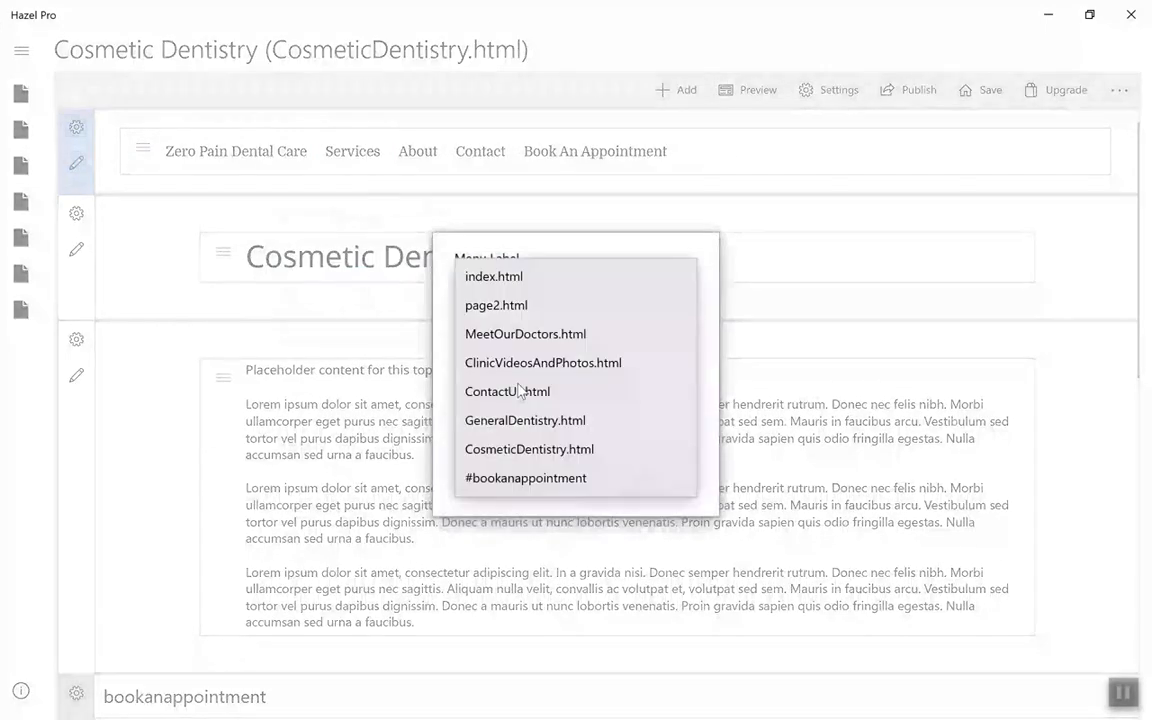
pyautogui.click(529, 449)
pyautogui.click(514, 478)
pyautogui.moveTo(352, 150)
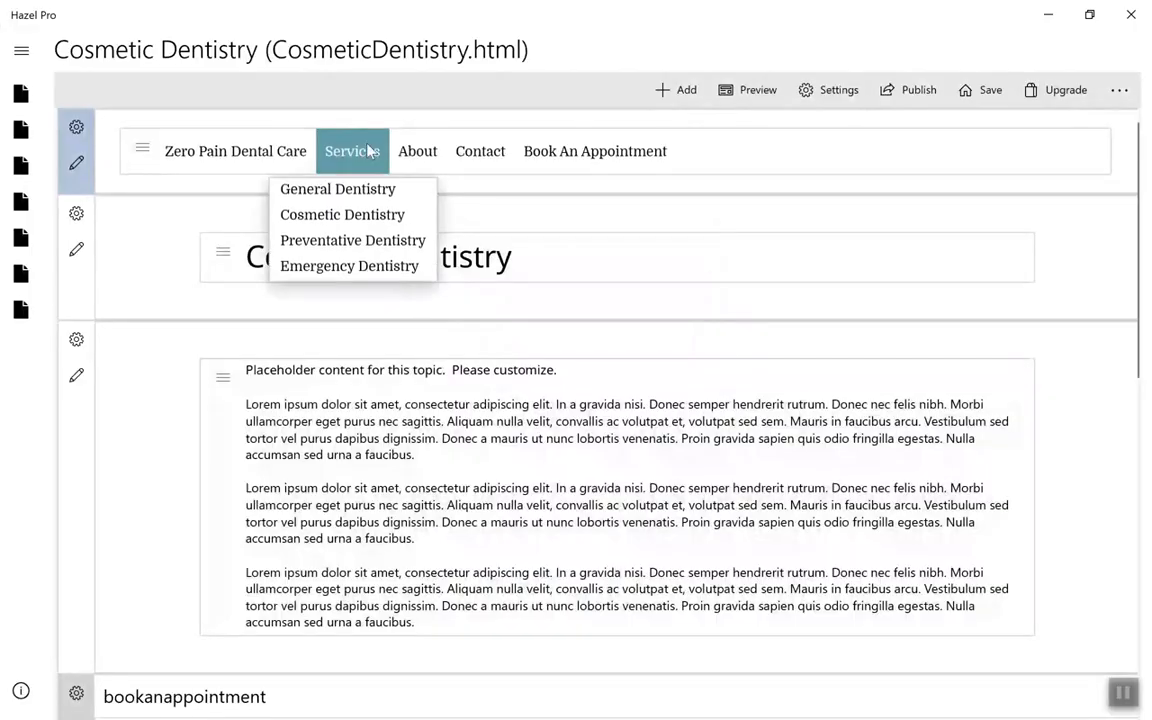
# Step: Duplicate the Cosmetic Dentistry page and change the copy's heading to "Preventative Dentistry"
pyautogui.click(820, 89)
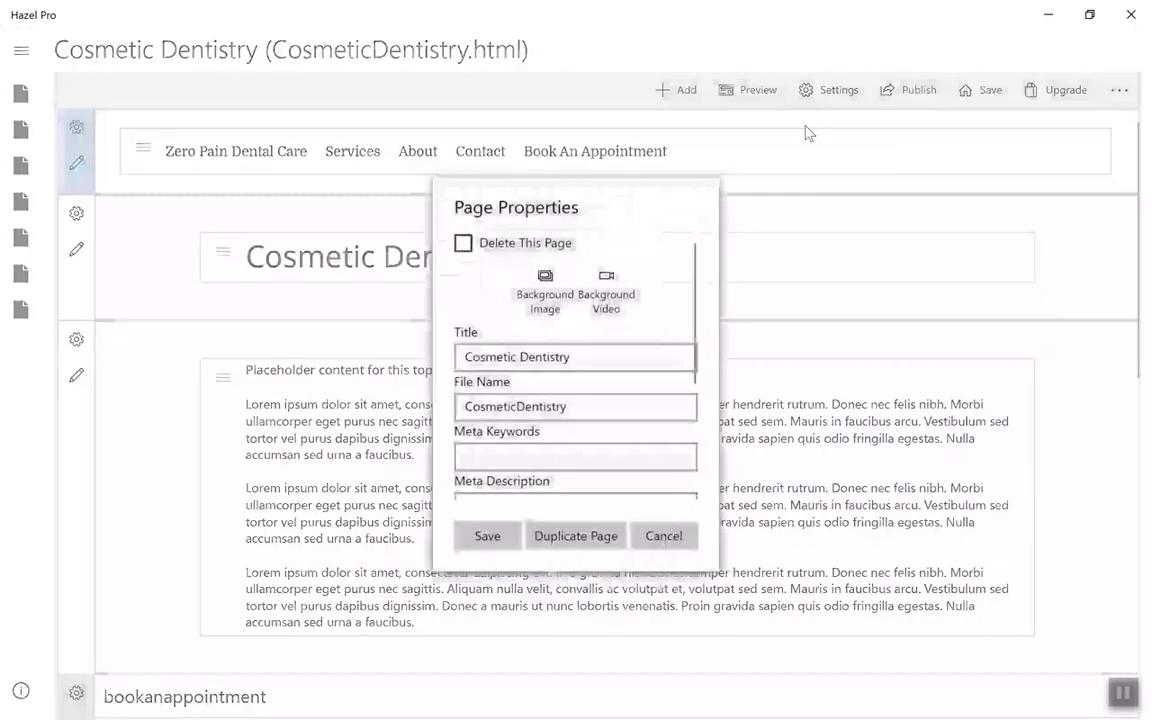
pyautogui.click(590, 535)
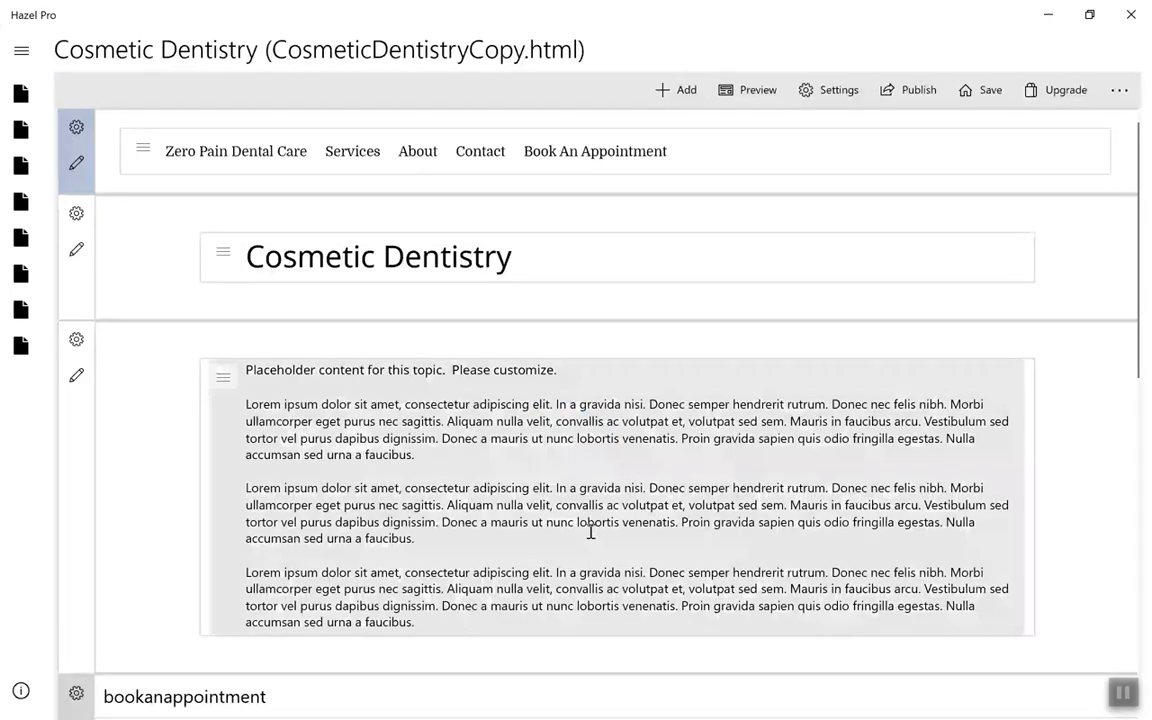
pyautogui.click(378, 259)
pyautogui.press('BackSpace')
pyautogui.press('BackSpace')
pyautogui.press('BackSpace')
pyautogui.press('BackSpace')
pyautogui.press('BackSpace')
pyautogui.press('BackSpace')
pyautogui.write('Preventative')
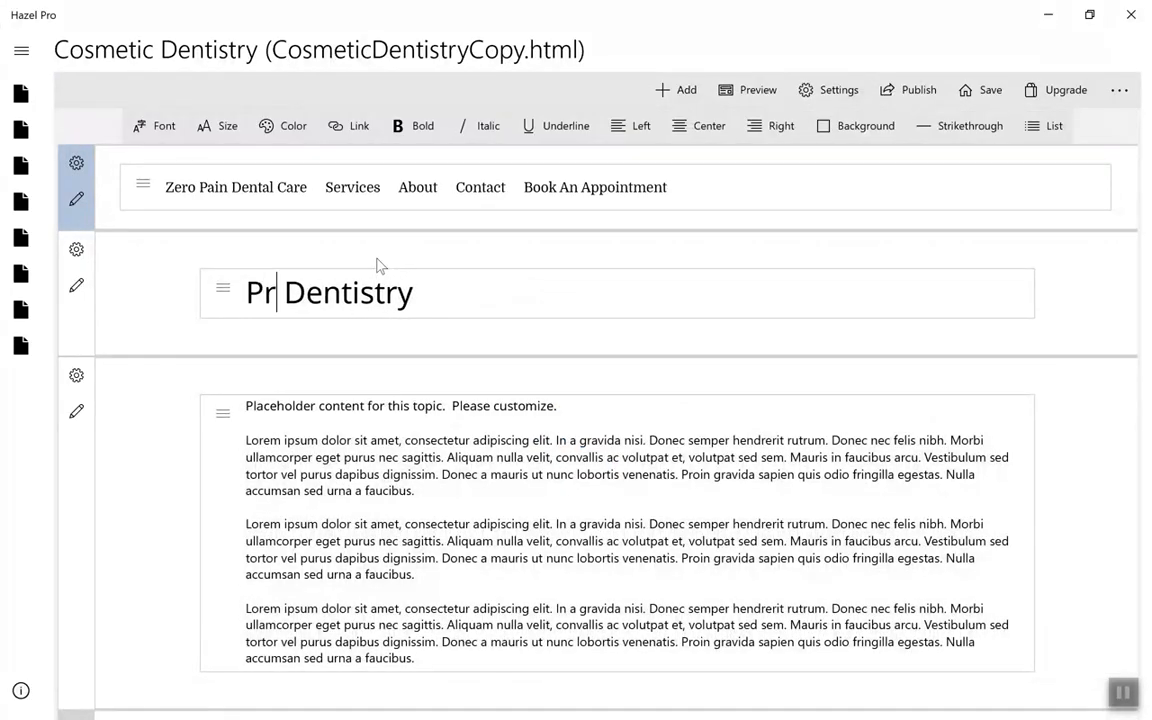
# Step: Set the duplicated page's title to Preventative Dentistry and its file name to PreventativeDentistry in the page properties
pyautogui.click(838, 89)
pyautogui.click(806, 129)
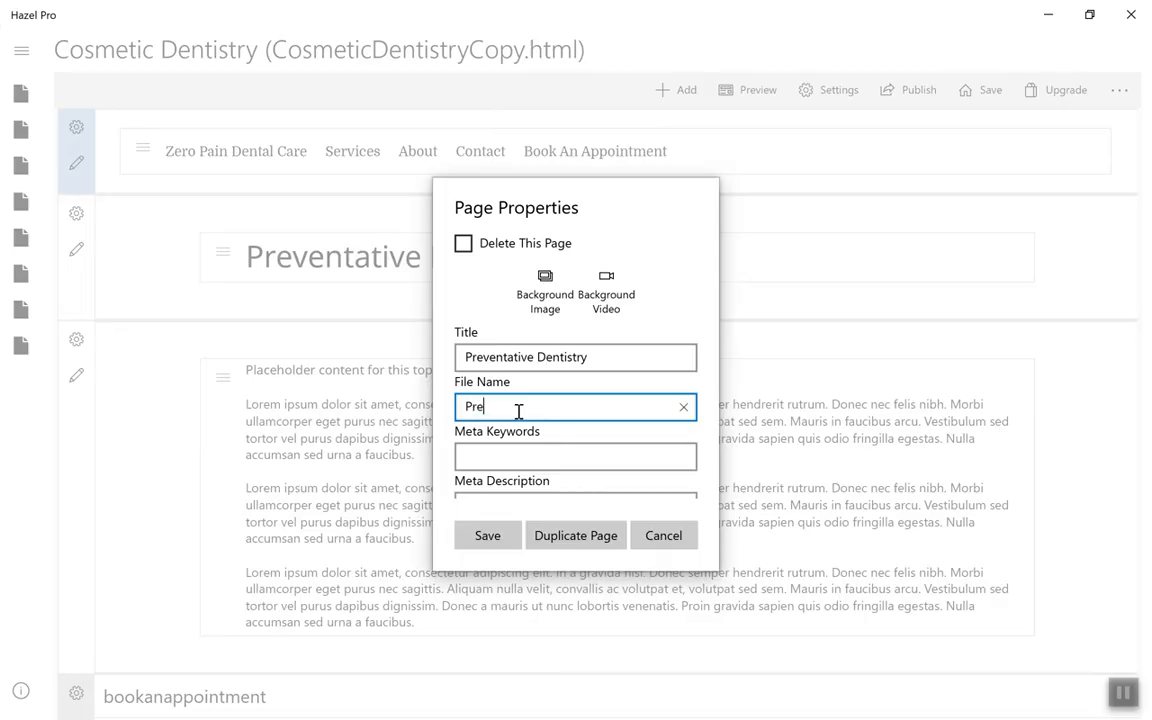
pyautogui.click(495, 535)
# Step: Link the Preventative Dentistry item under Services to PreventativeDentistry.html
pyautogui.moveTo(352, 151)
pyautogui.click(360, 240)
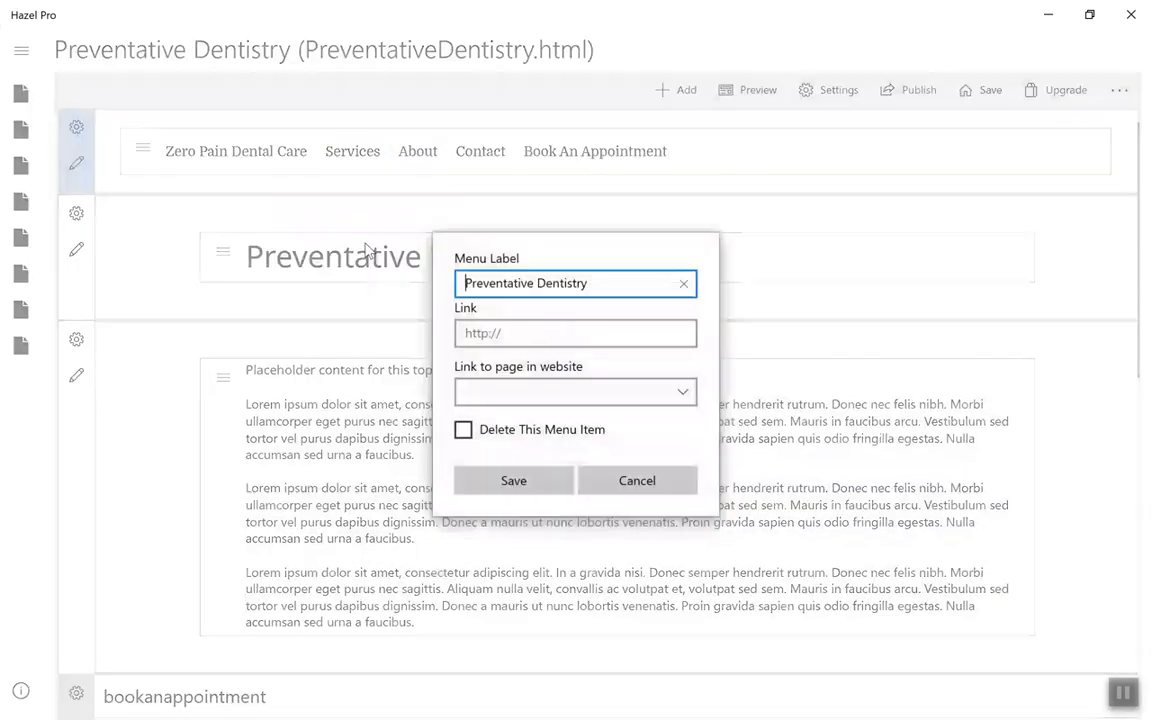
pyautogui.click(575, 391)
pyautogui.click(540, 476)
pyautogui.click(521, 482)
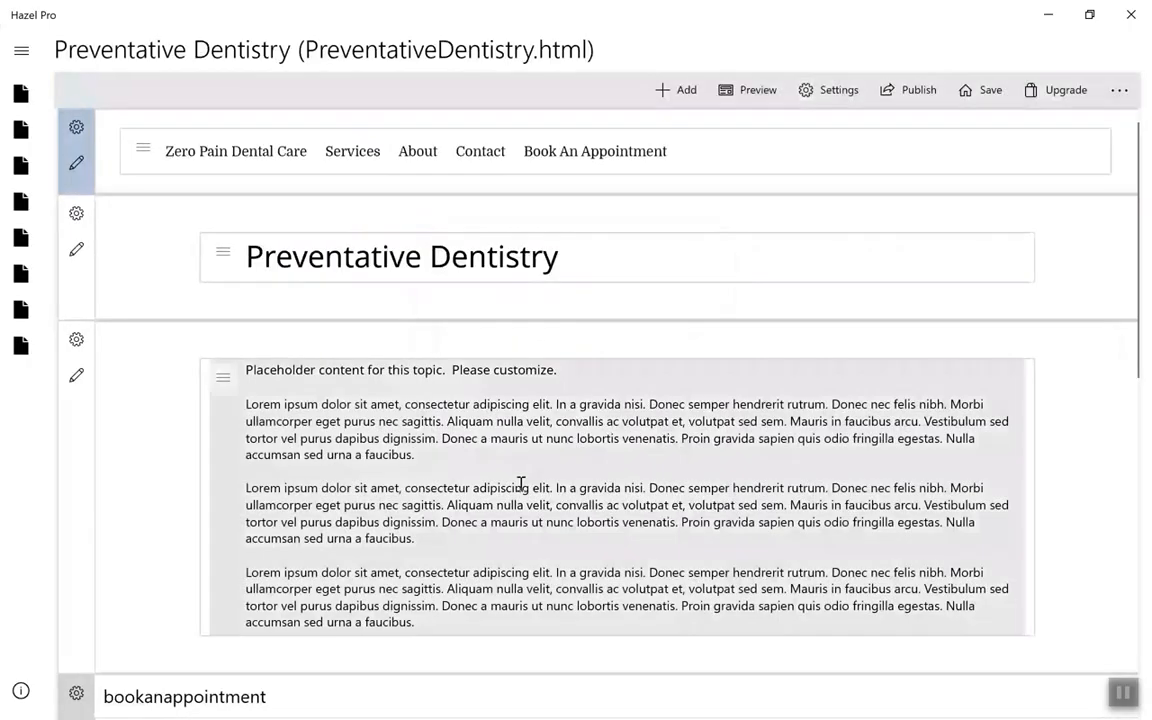
# Step: Duplicate the Preventative Dentistry page and change the copy's heading to "Emergency Dentistry"
pyautogui.click(830, 92)
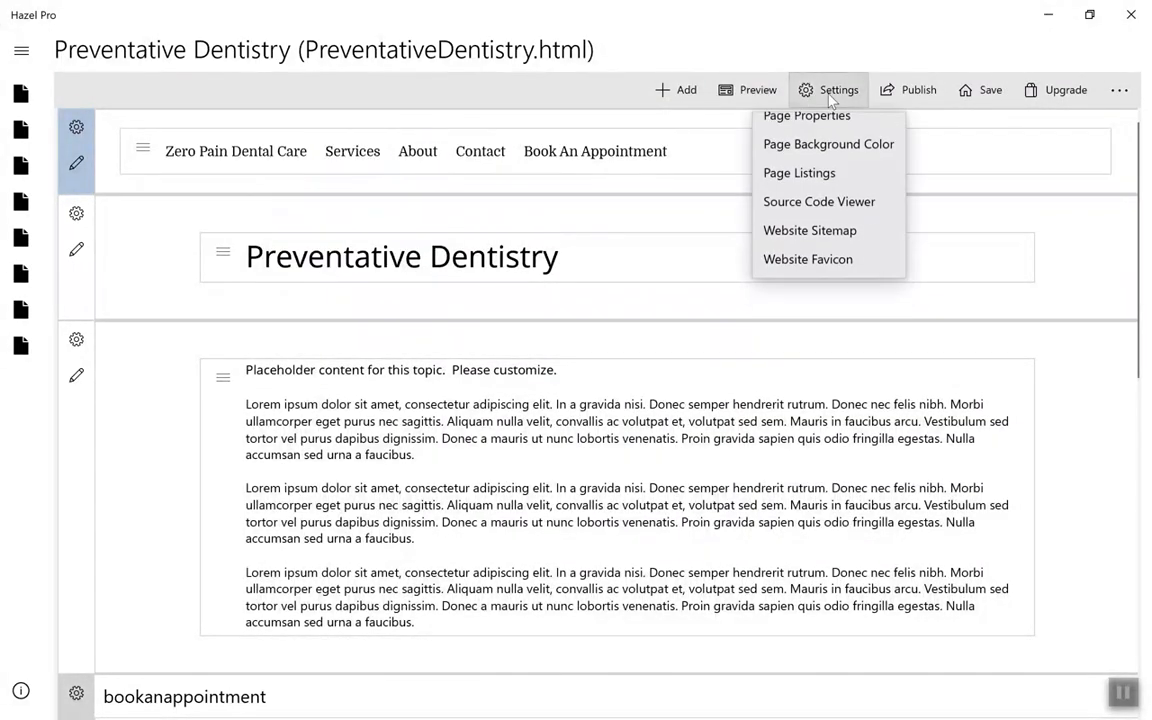
pyautogui.click(830, 136)
pyautogui.click(574, 538)
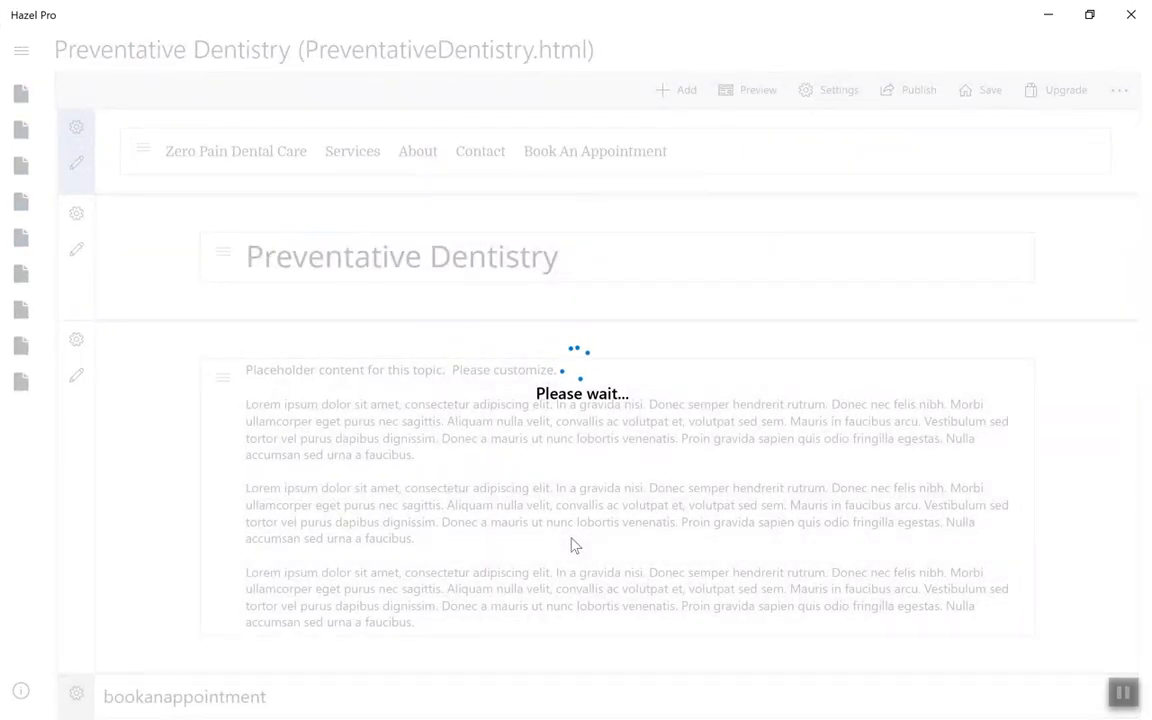
pyautogui.click(420, 257)
pyautogui.press('BackSpace')
pyautogui.press('BackSpace')
pyautogui.press('BackSpace')
pyautogui.press('BackSpace')
pyautogui.press('BackSpace')
pyautogui.press('BackSpace')
pyautogui.press('BackSpace')
pyautogui.press('BackSpace')
pyautogui.press('BackSpace')
pyautogui.press('BackSpace')
pyautogui.press('BackSpace')
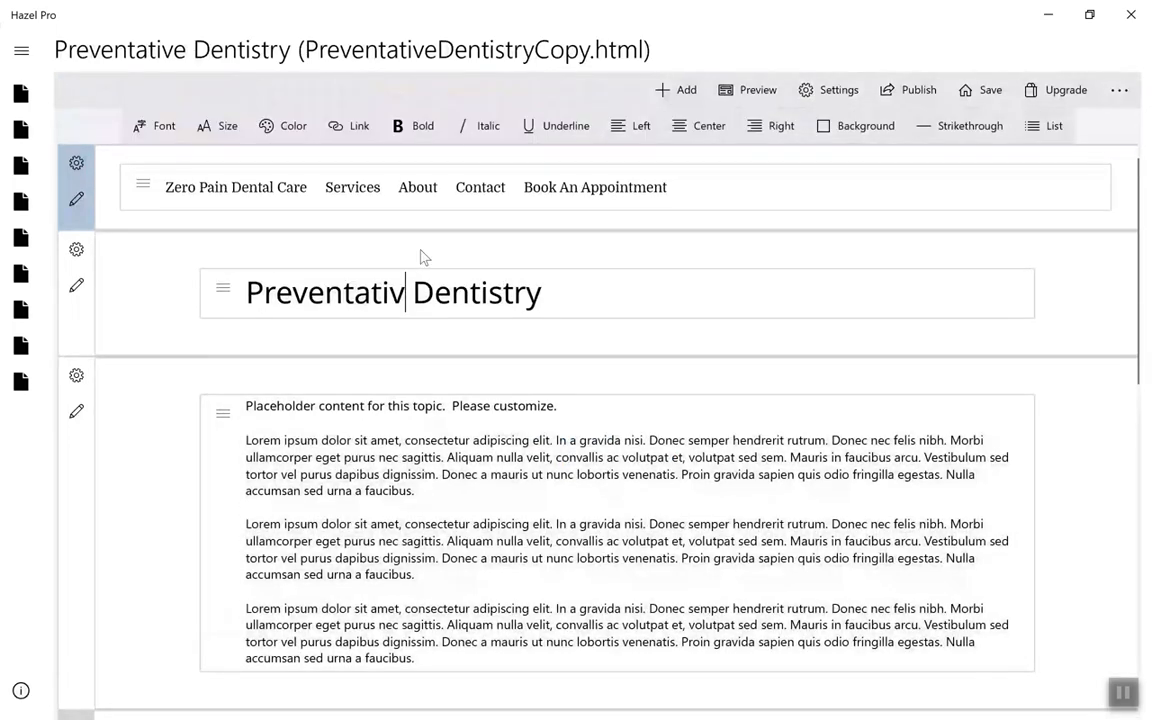
pyautogui.press('BackSpace')
pyautogui.write('Emergency')
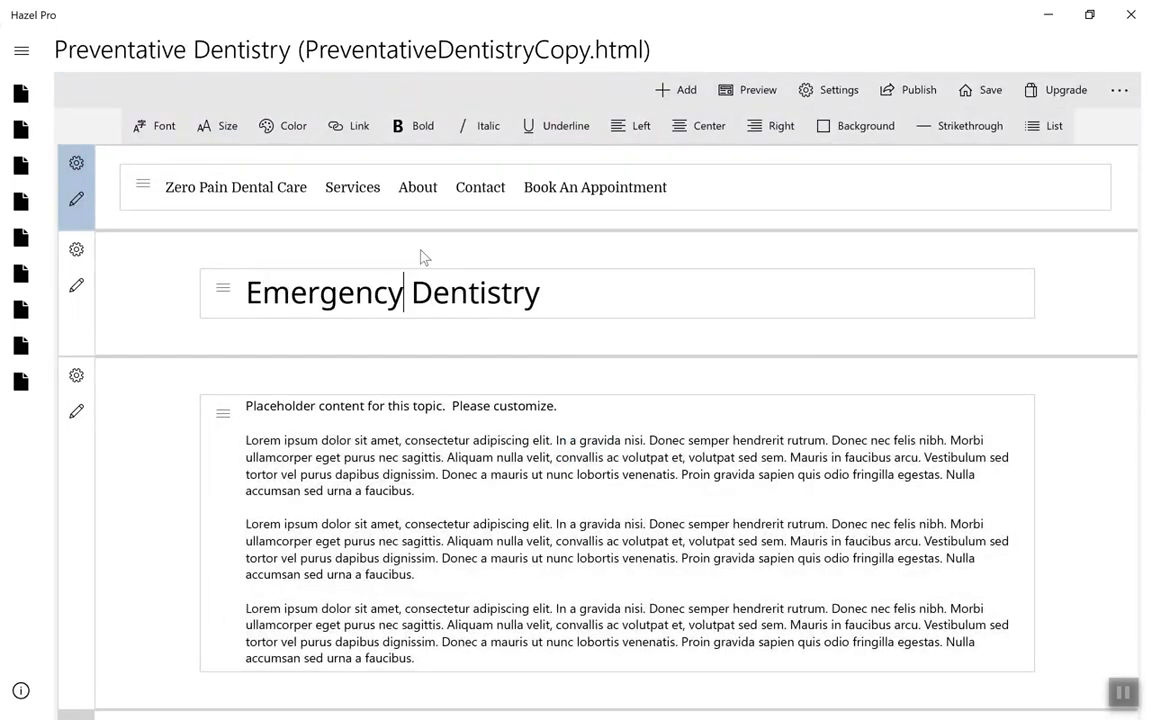
# Step: Set the duplicated page's title to Emergency Dentistry and its file name to EmergencyDentistry in the page properties
pyautogui.click(835, 88)
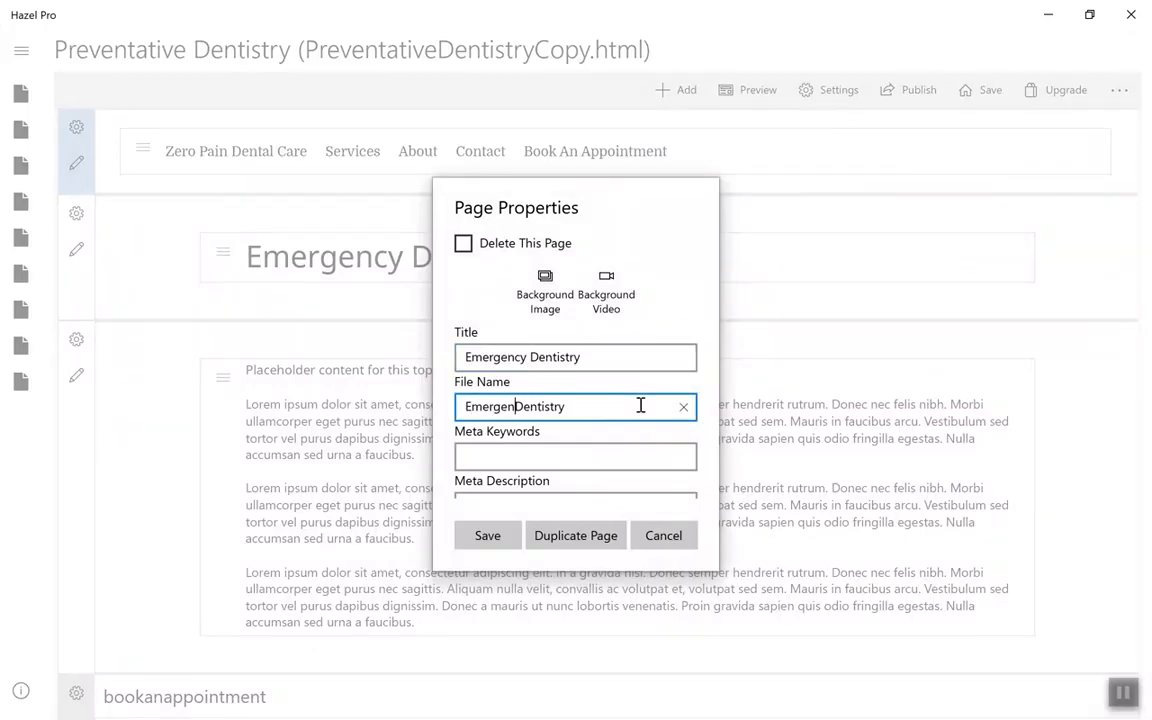
pyautogui.click(511, 535)
# Step: Link the Emergency Dentistry item under Services to EmergencyDentistry.html
pyautogui.moveTo(353, 155)
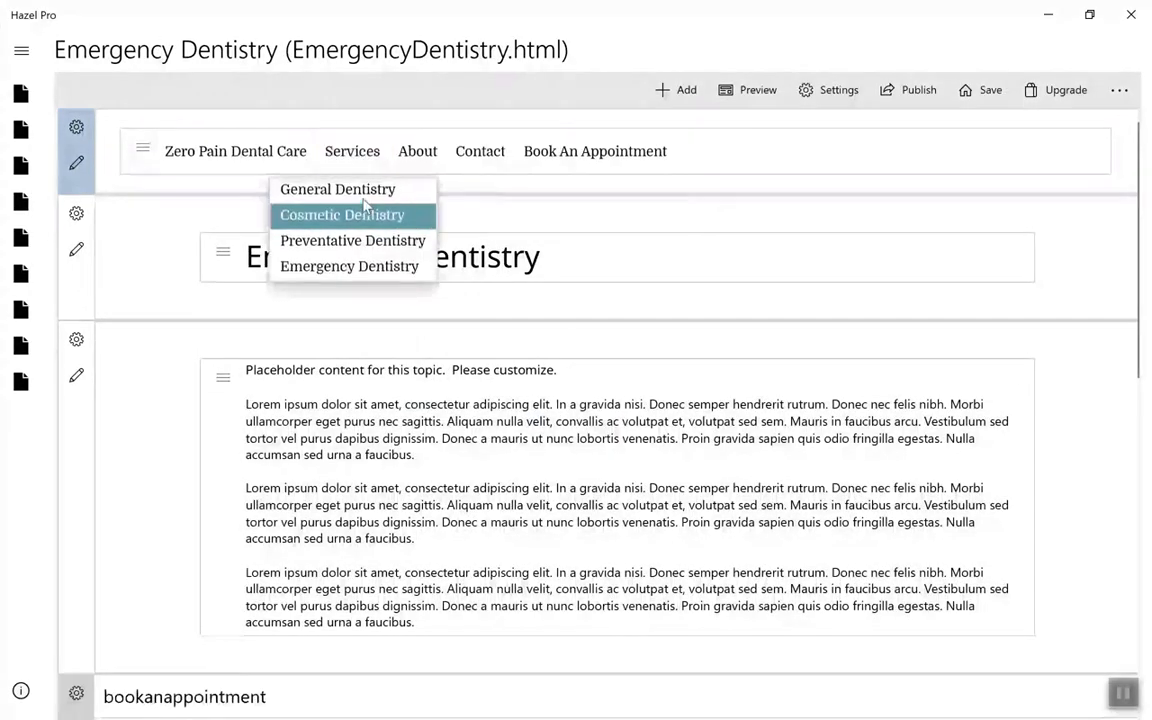
pyautogui.click(364, 265)
pyautogui.click(520, 391)
pyautogui.click(520, 478)
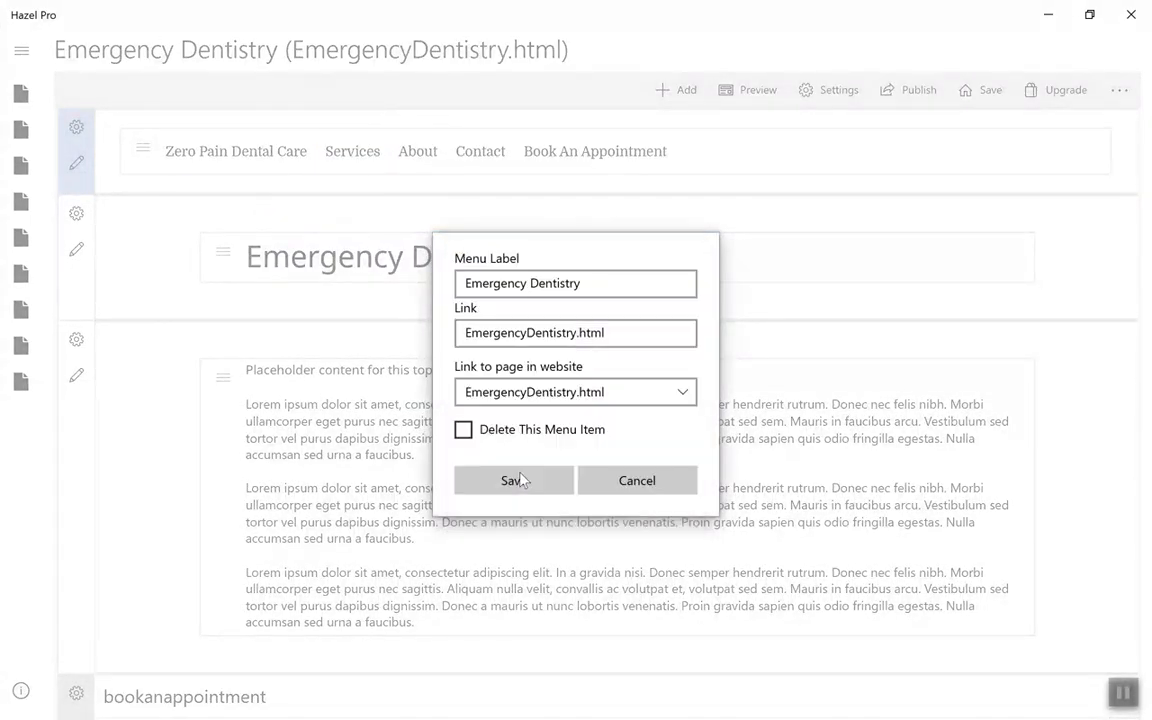
pyautogui.click(514, 481)
# Step: Switch to the Zero Pain Dental Care home page (index.html) and preview the website
pyautogui.click(21, 50)
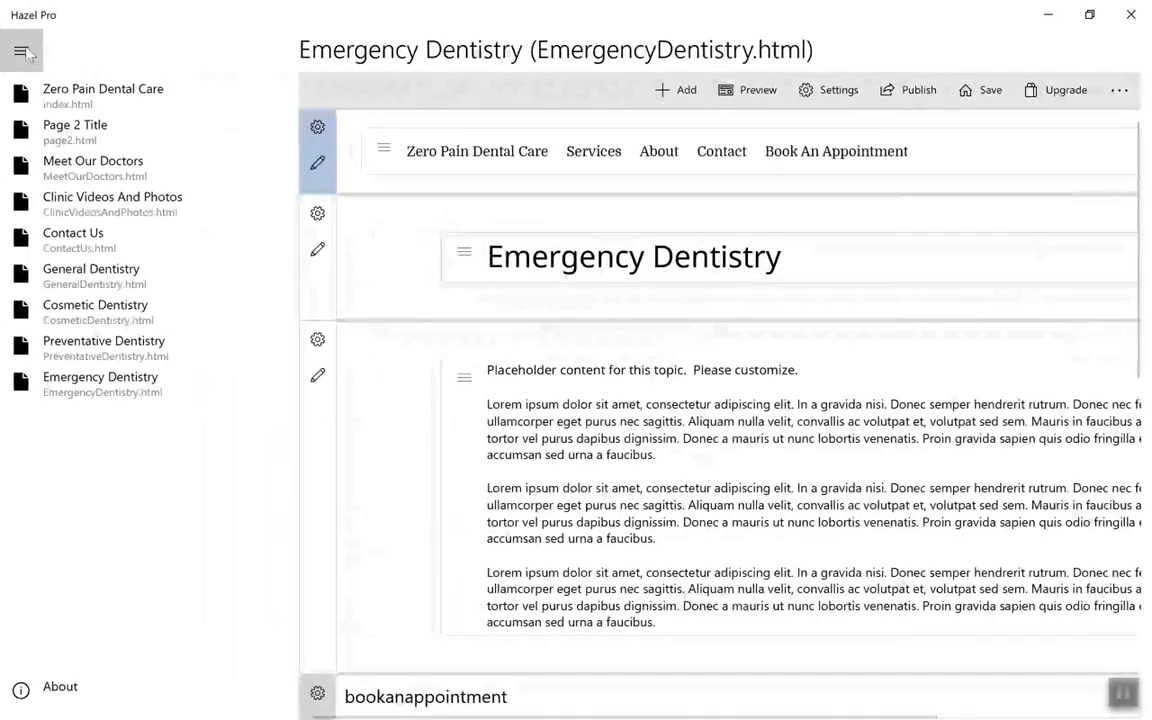
pyautogui.click(110, 104)
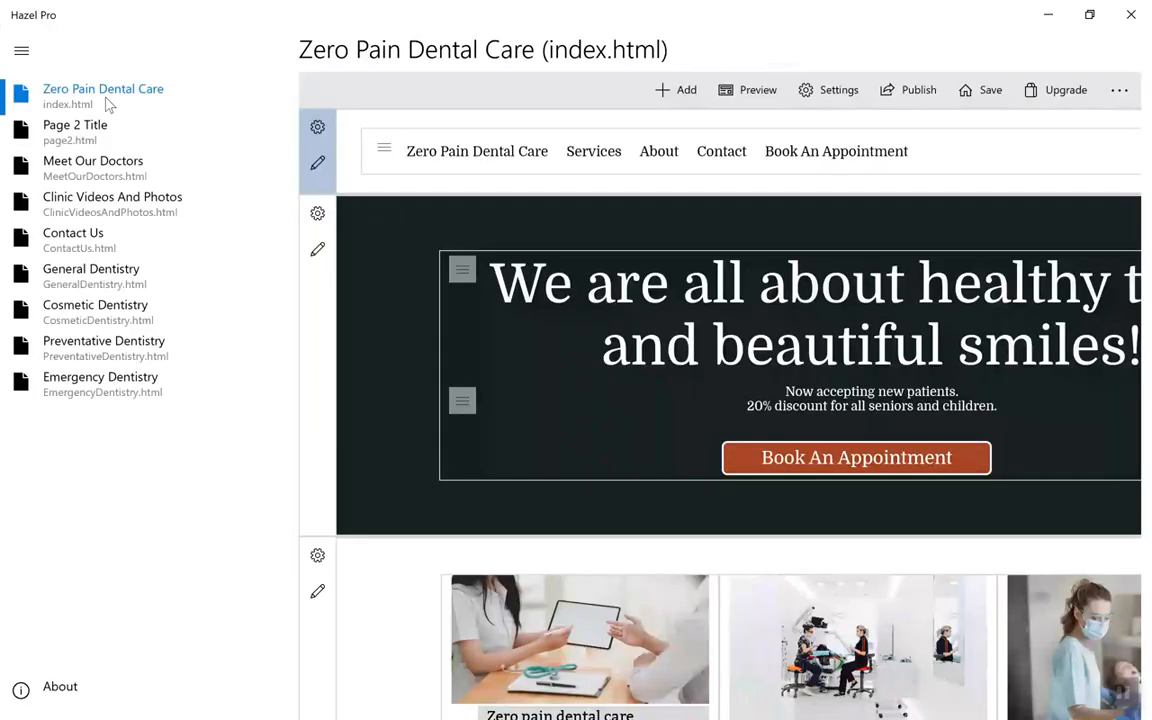
pyautogui.click(18, 64)
pyautogui.click(723, 93)
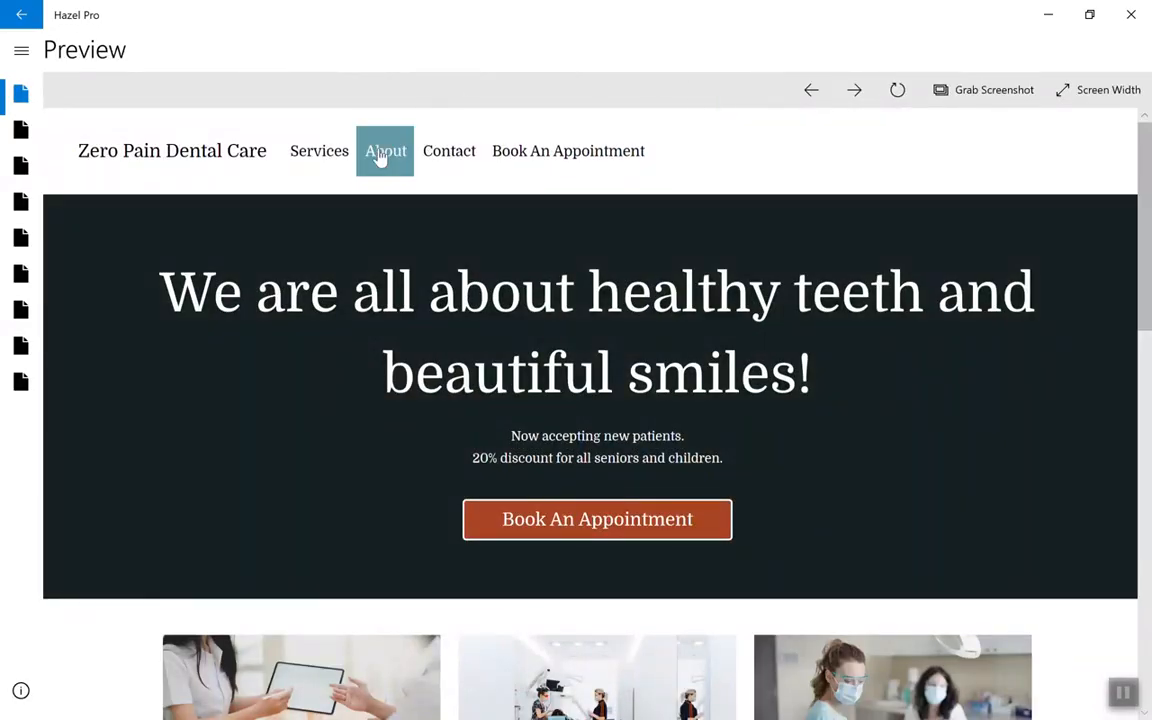
# Step: Check the Meet Our Doctors, home and Book An Appointment links and their content in the website preview
pyautogui.moveTo(380, 160)
pyautogui.click(381, 198)
pyautogui.scroll(-15, 836, 347)
pyautogui.scroll(6, 838, 350)
pyautogui.scroll(5, 838, 350)
pyautogui.click(229, 160)
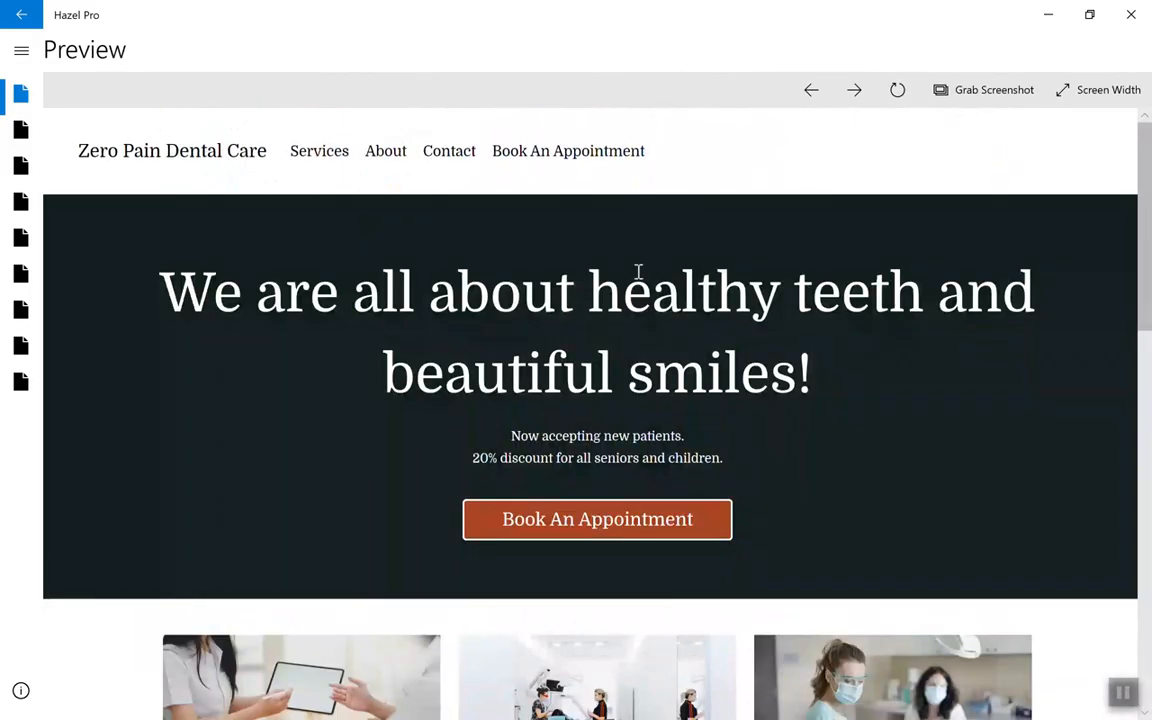
pyautogui.click(631, 165)
pyautogui.scroll(10, 630, 162)
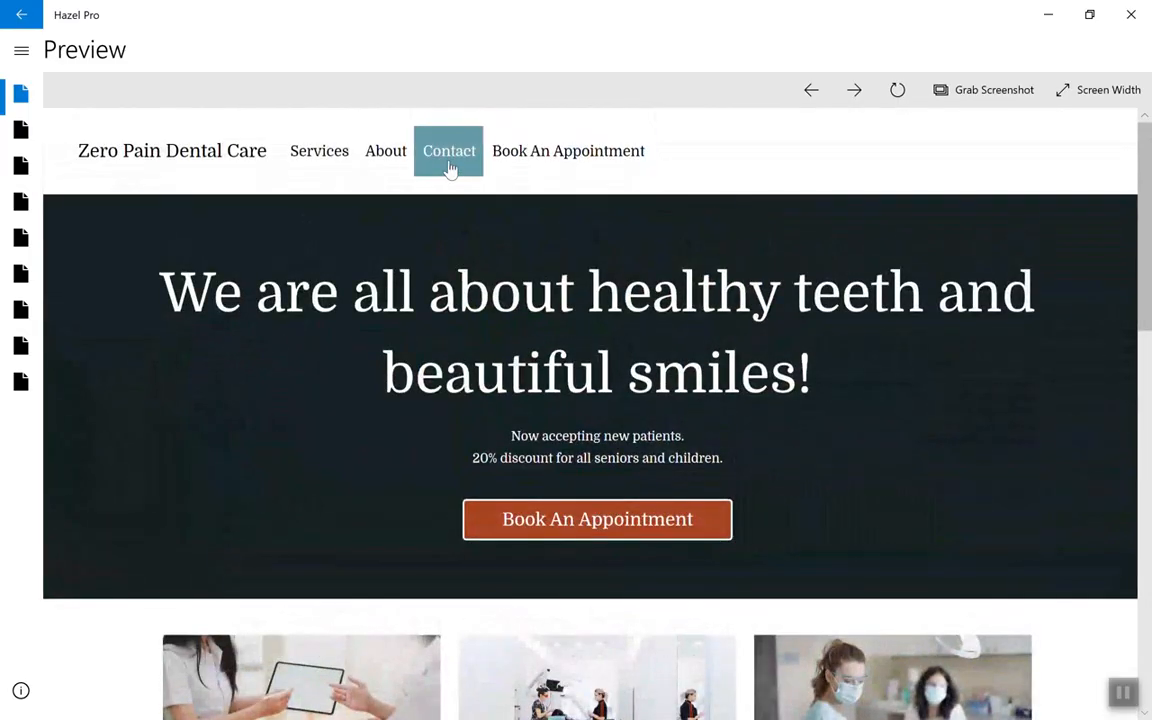
# Step: Review the Contact page and the Clinic Videos And Photos page from top to bottom in the preview
pyautogui.click(452, 170)
pyautogui.scroll(-15, 486, 311)
pyautogui.scroll(9, 490, 312)
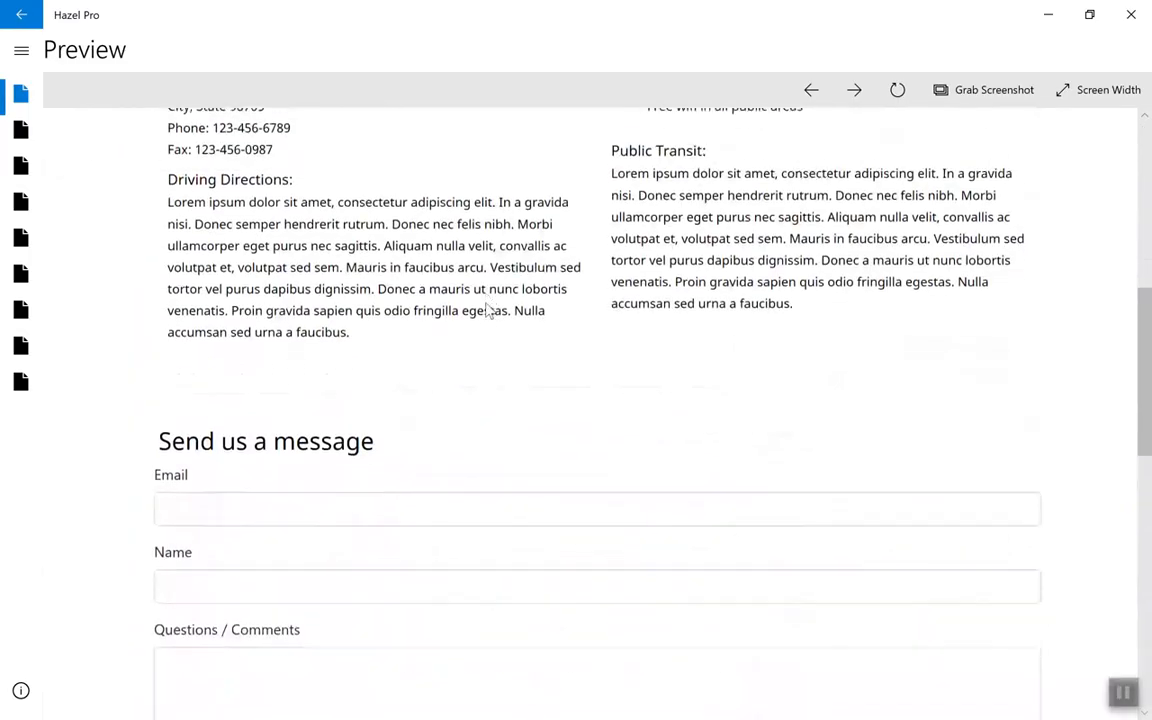
pyautogui.scroll(10, 490, 312)
pyautogui.moveTo(386, 170)
pyautogui.click(398, 252)
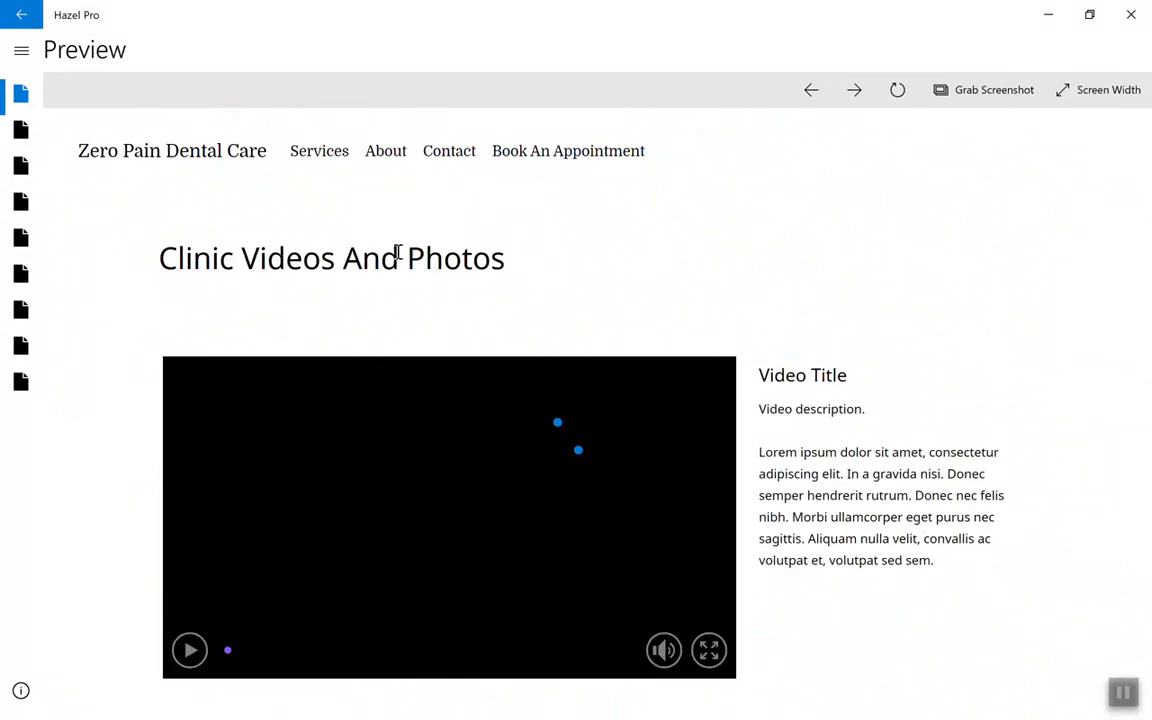
pyautogui.scroll(-15, 864, 360)
pyautogui.scroll(15, 864, 360)
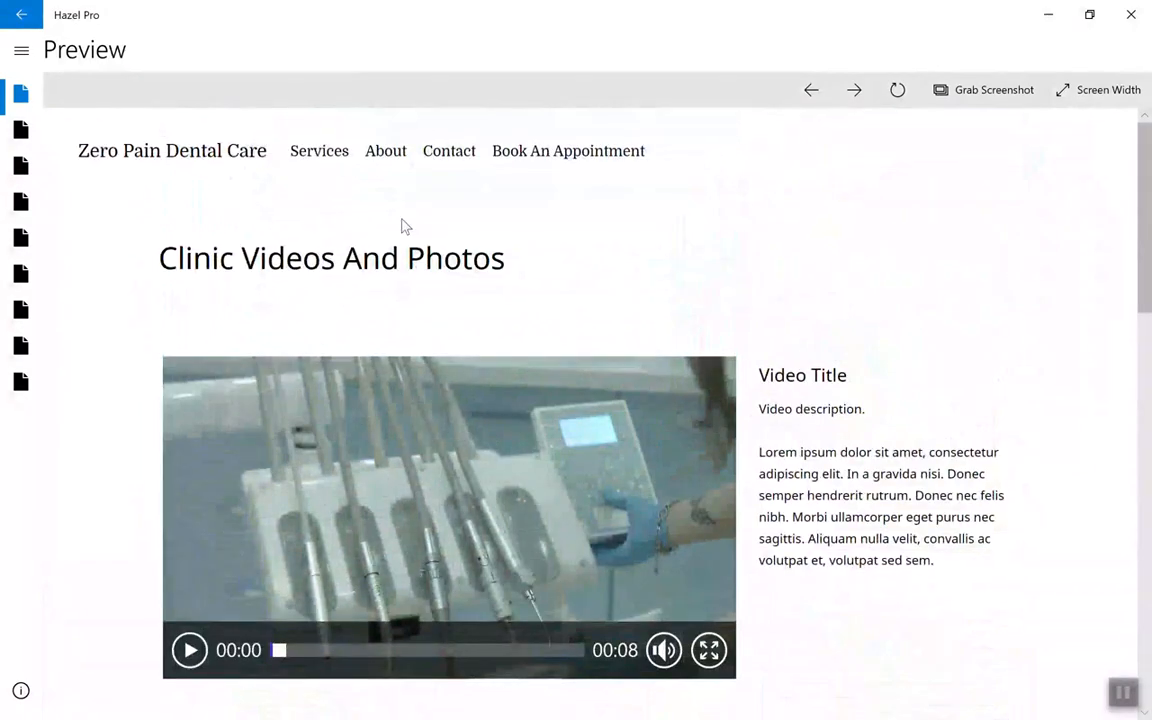
# Step: Review the General Dentistry page in the preview and return to the site's home page
pyautogui.moveTo(314, 159)
pyautogui.click(319, 210)
pyautogui.scroll(-5, 324, 298)
pyautogui.scroll(5, 324, 298)
pyautogui.click(224, 156)
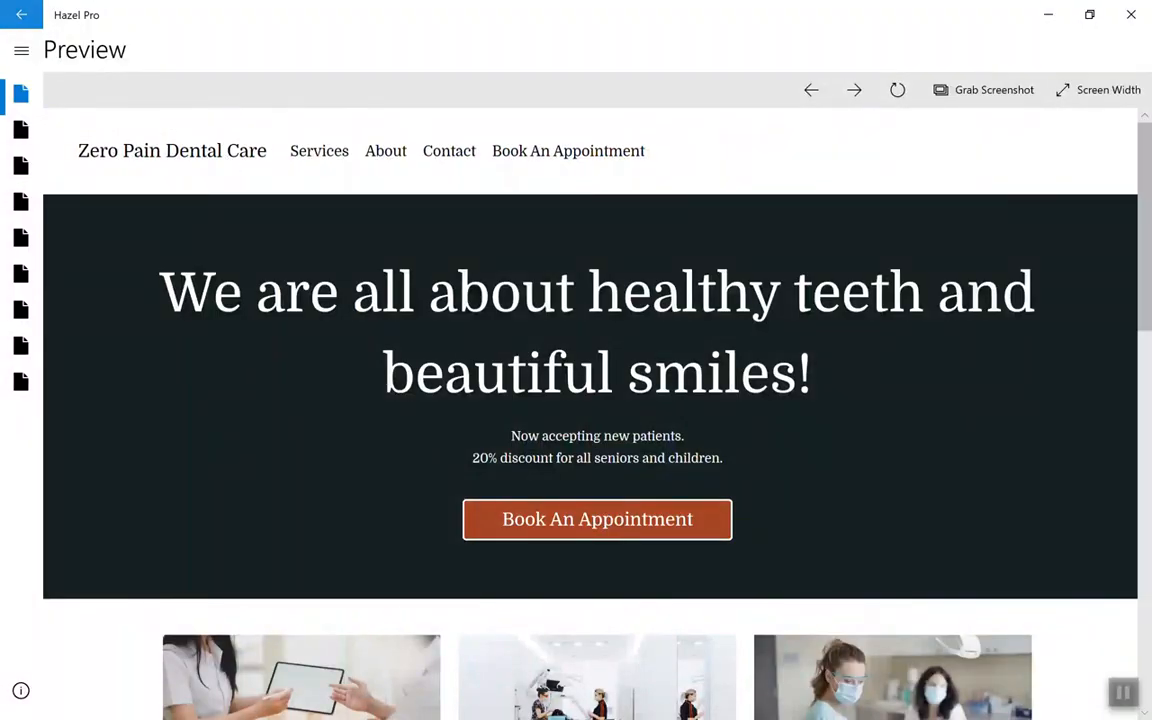
# Step: Leave the preview and save the website
pyautogui.click(21, 14)
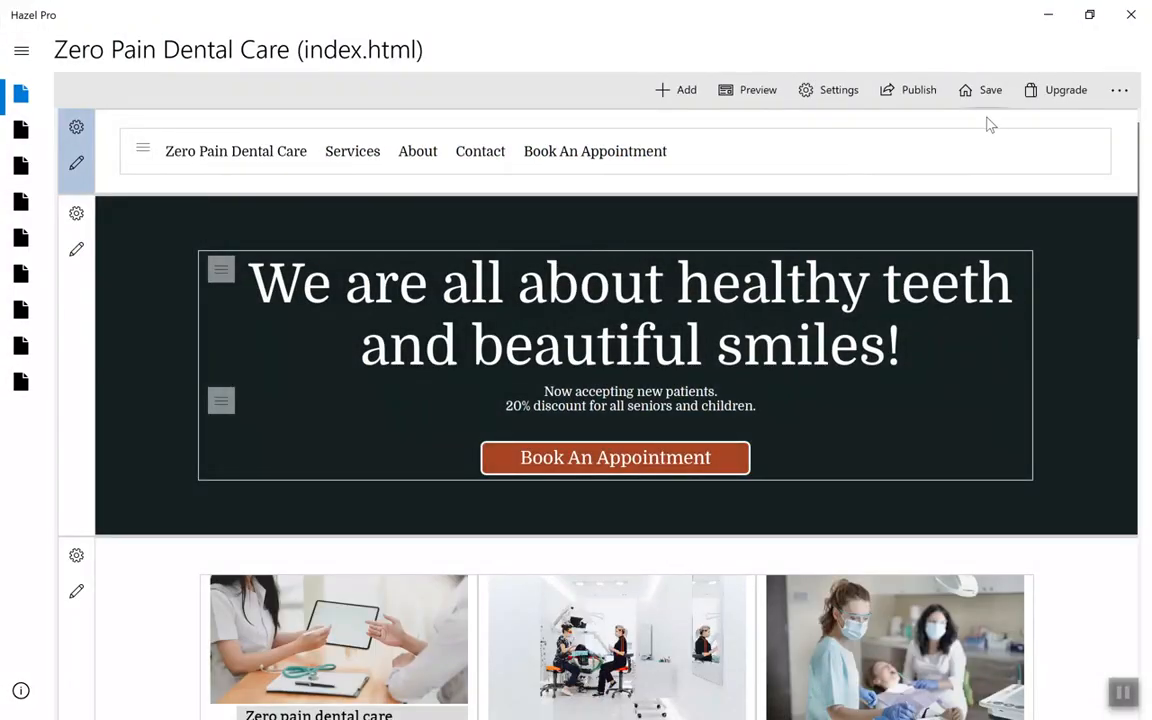
pyautogui.click(985, 90)
pyautogui.click(975, 47)
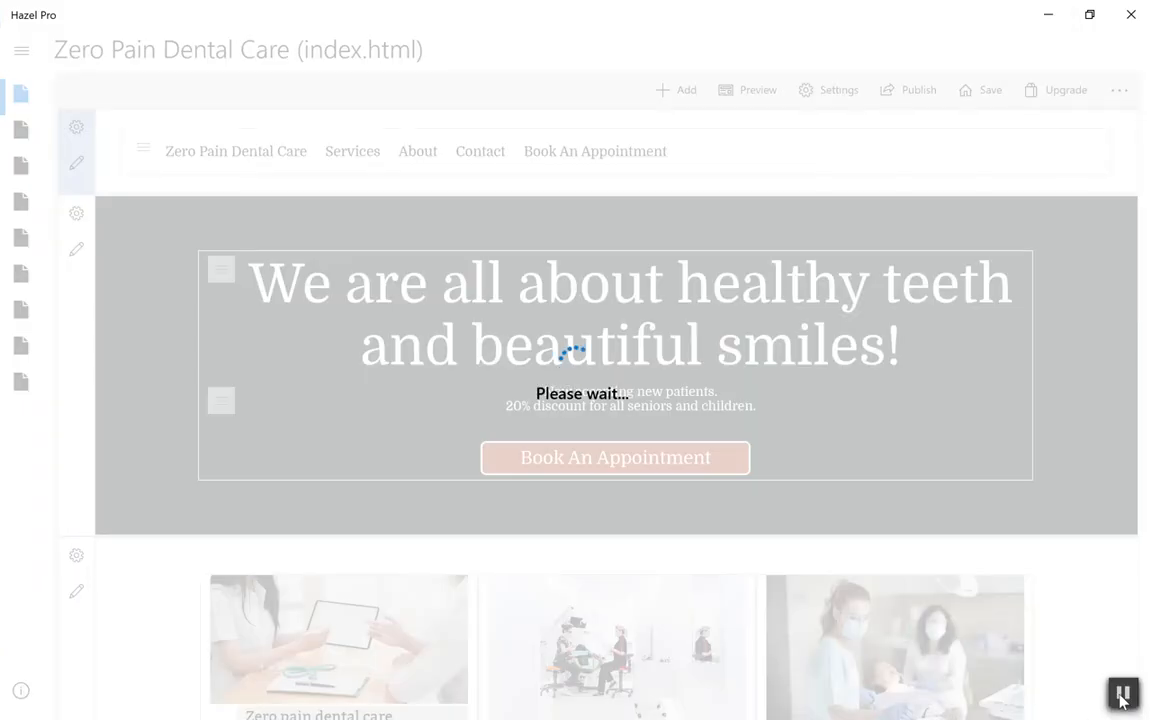